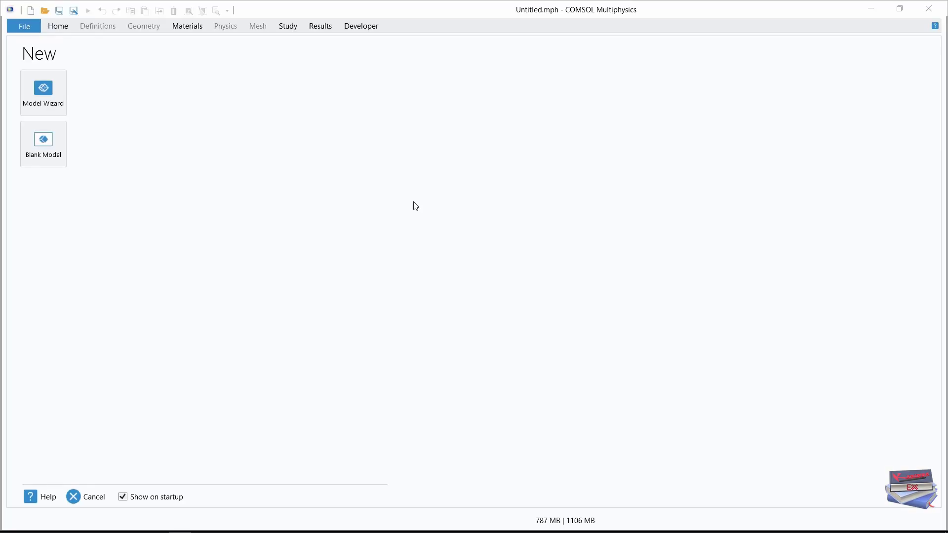
Create a 2D model with the Multibody Dynamics physics interface and a Time Dependent study
click(59, 99)
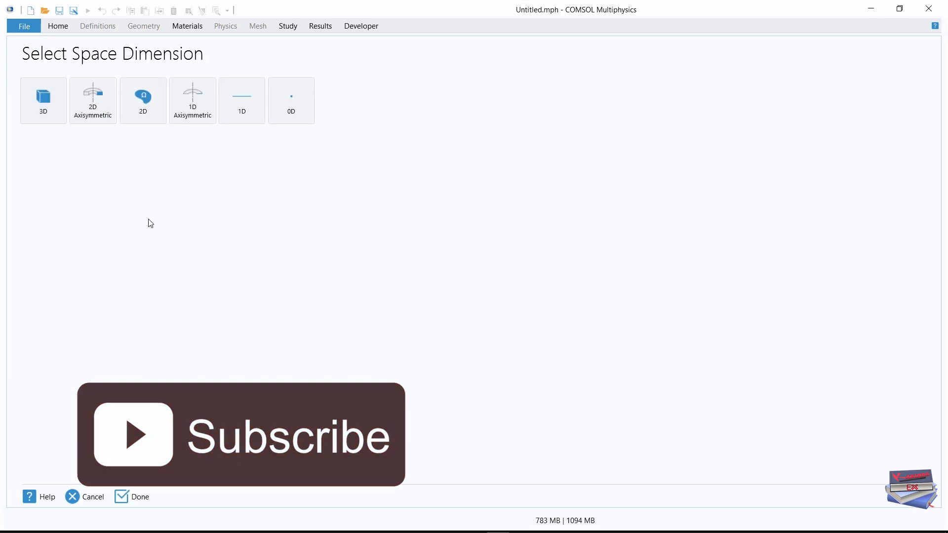
click(153, 116)
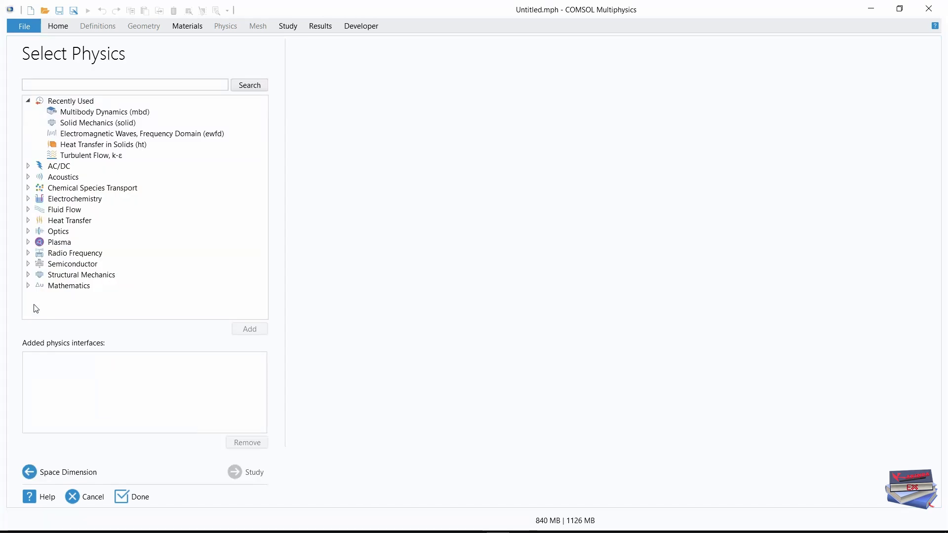
click(27, 276)
scroll(121, 280, down, 1)
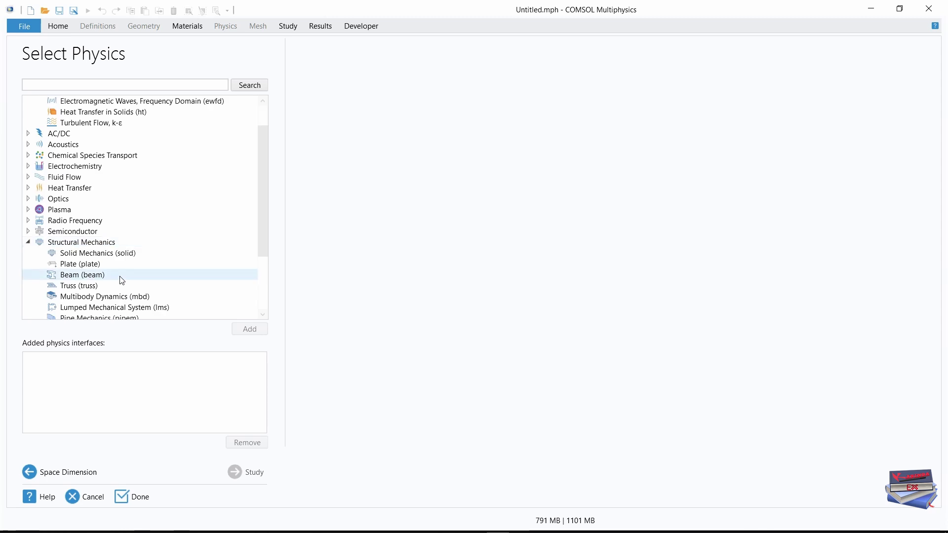
click(95, 297)
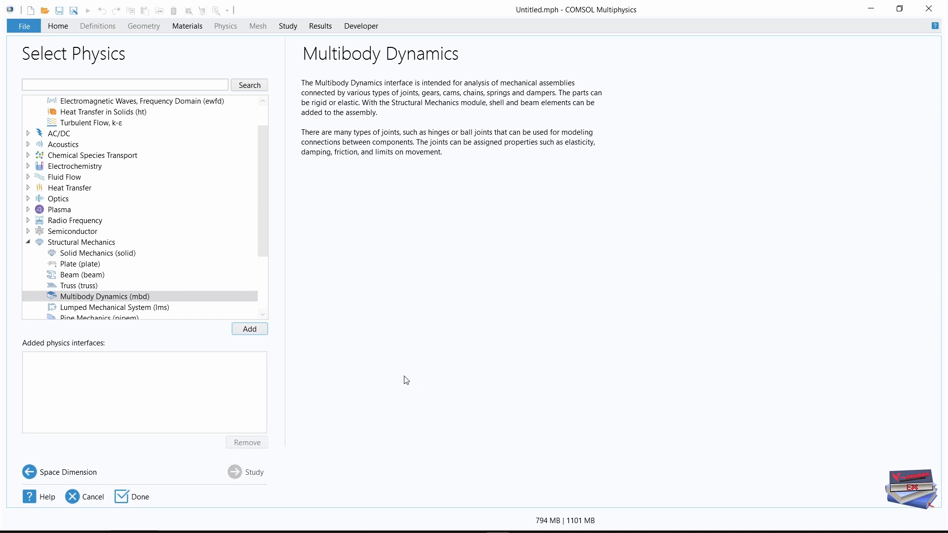
key(Return)
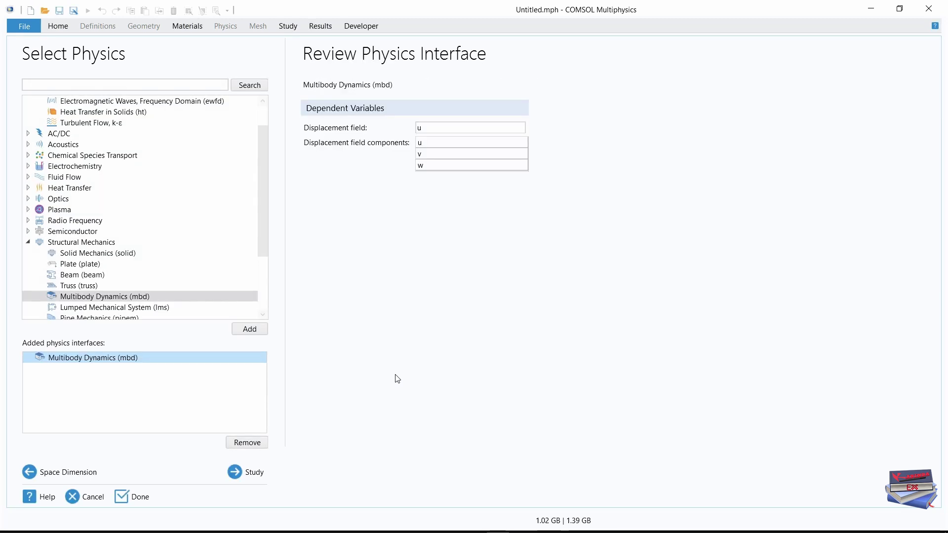
click(243, 471)
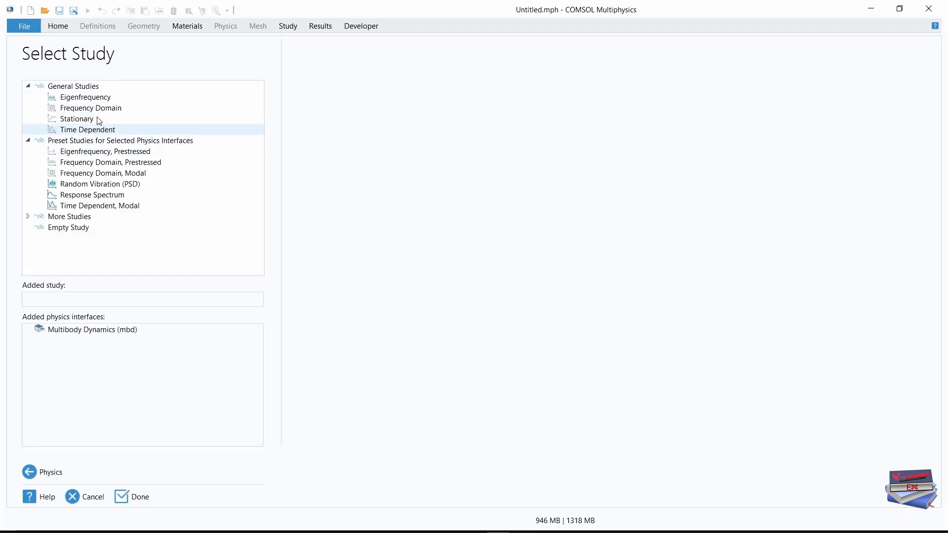
click(75, 131)
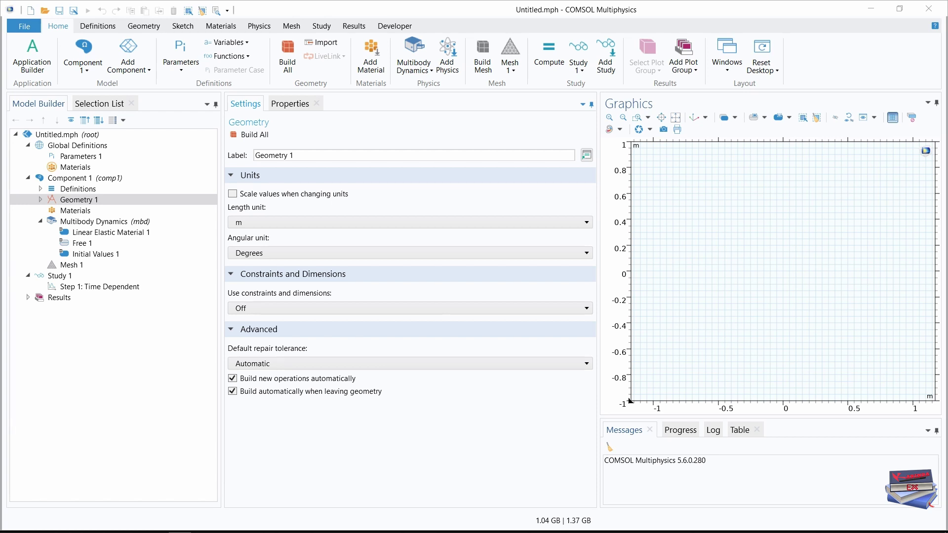
Load the global parameters from golf_swing_mechanics_parameters.txt into Parameters 1 and review the parameter table
click(75, 155)
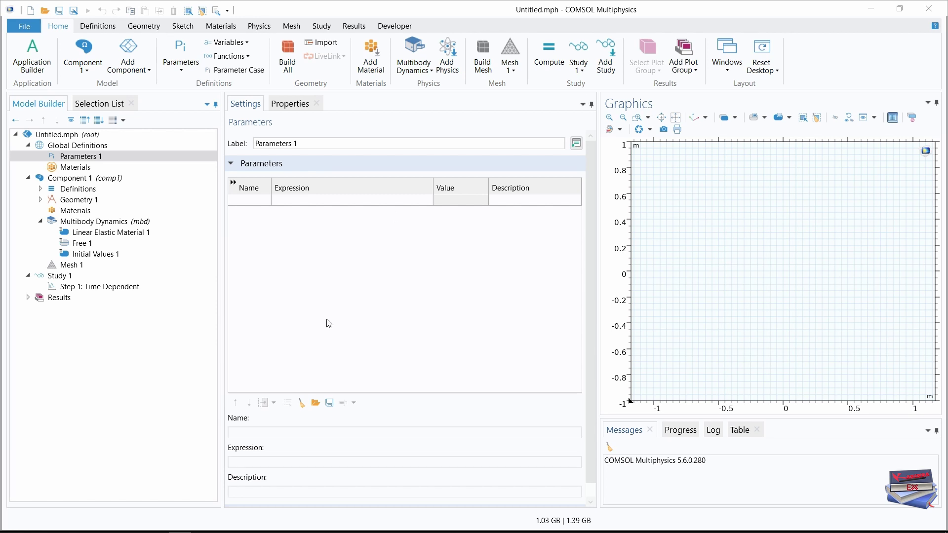
click(315, 402)
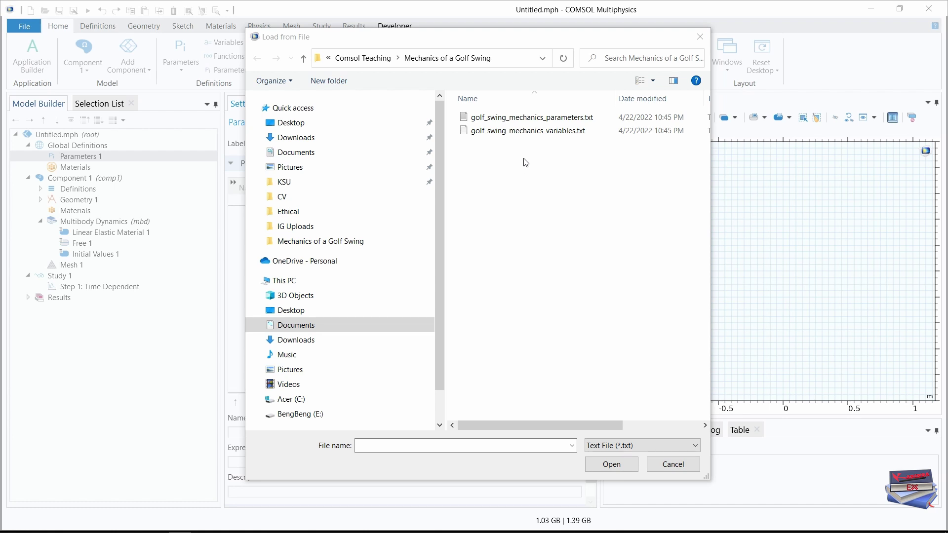
click(501, 123)
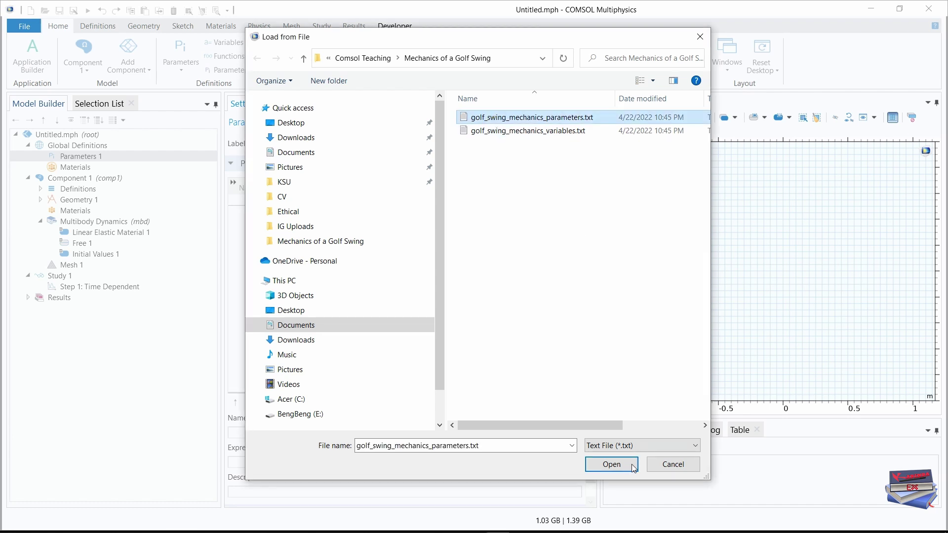
click(613, 466)
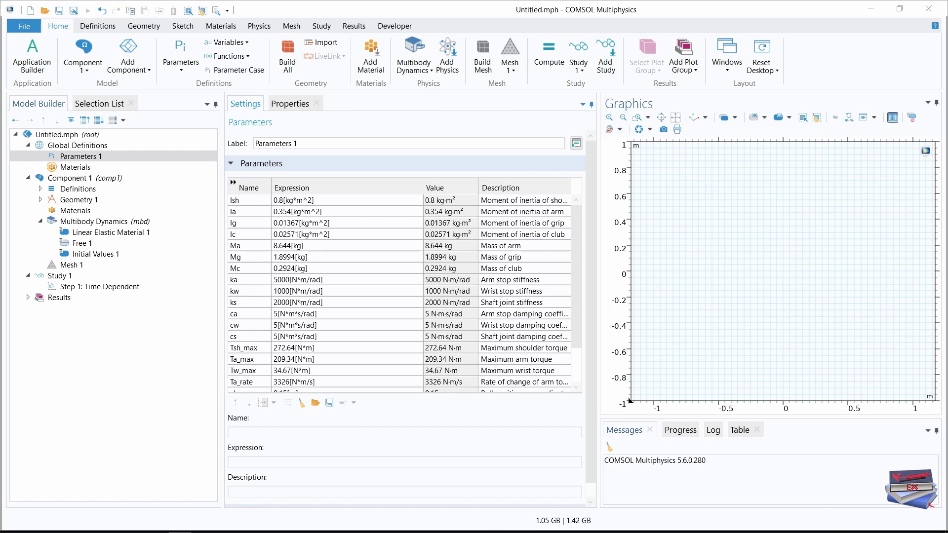
drag(578, 217, 573, 243)
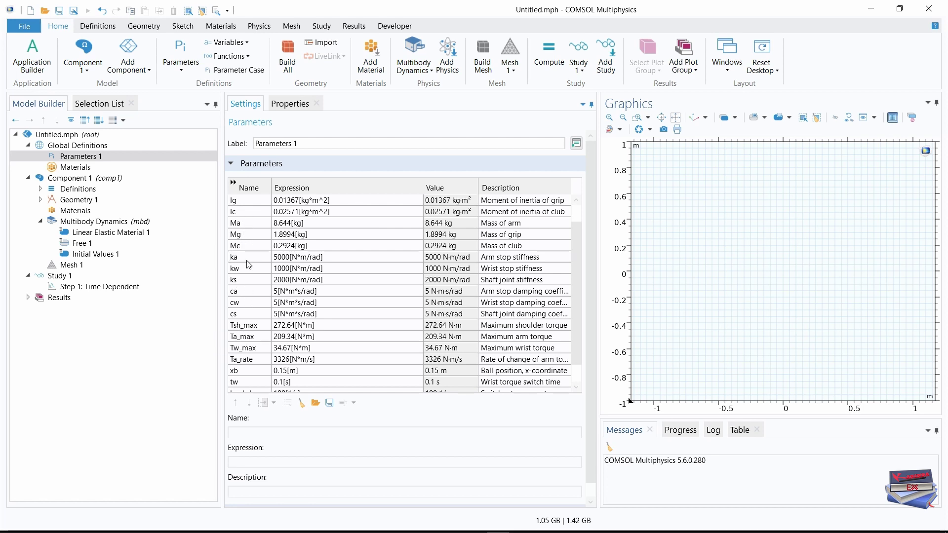
drag(577, 259, 578, 226)
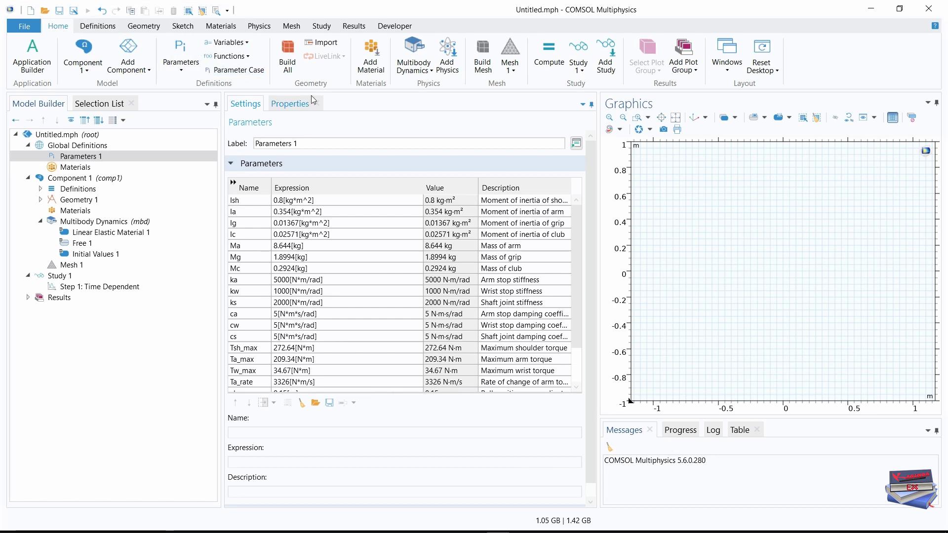
Import the geometry from the COMSOL file golf_swing_mechanics.mphbin into Geometry 1
click(323, 46)
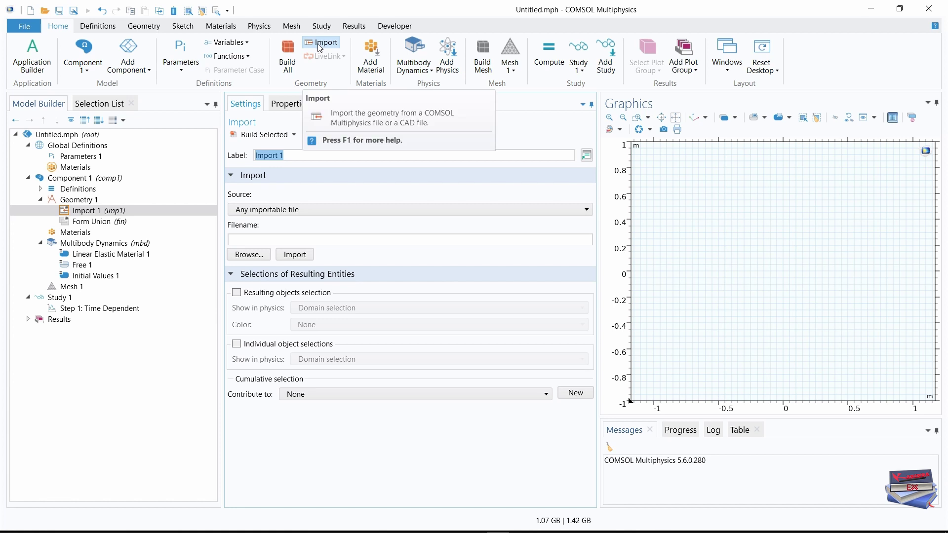
click(249, 256)
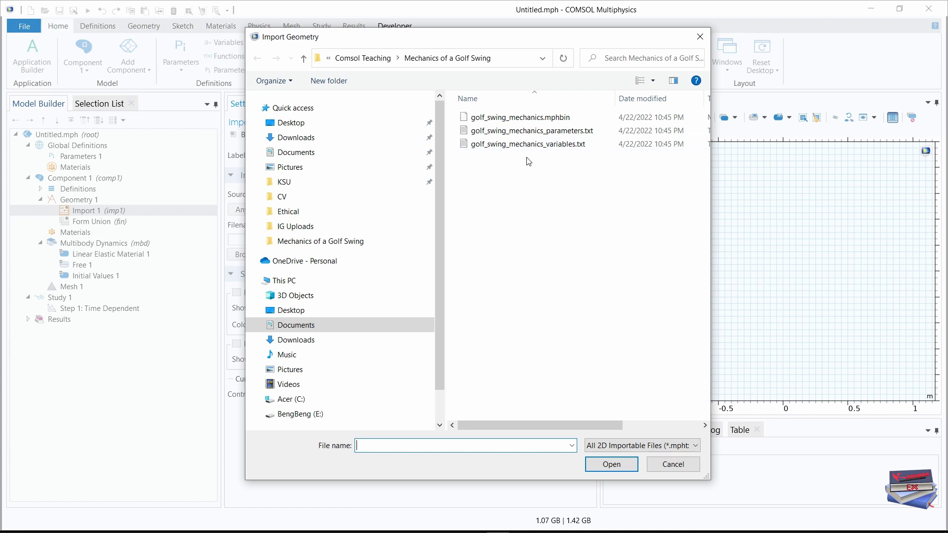
click(519, 119)
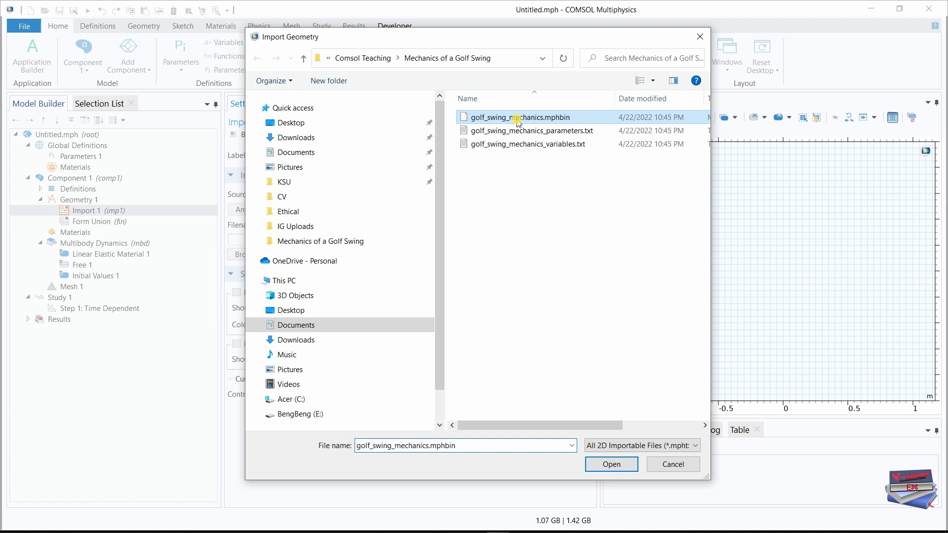
click(610, 464)
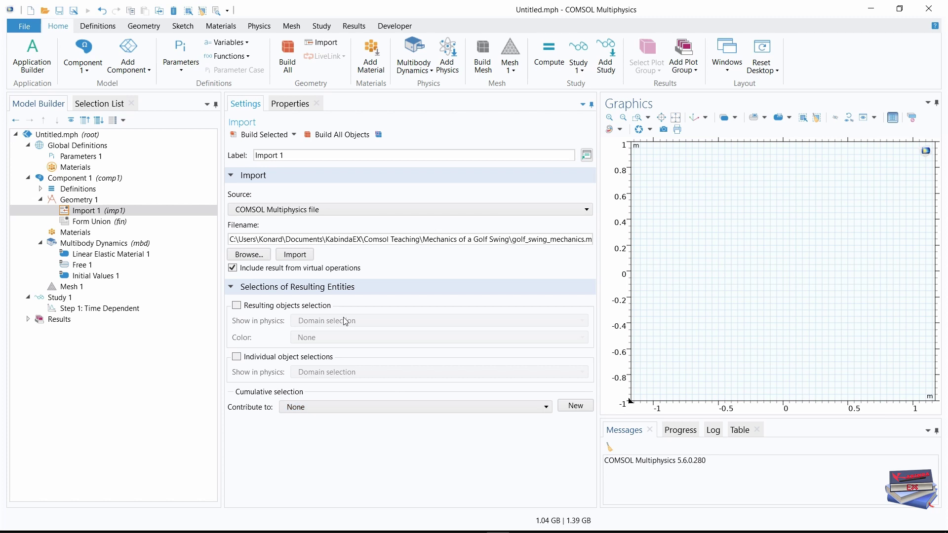
click(295, 255)
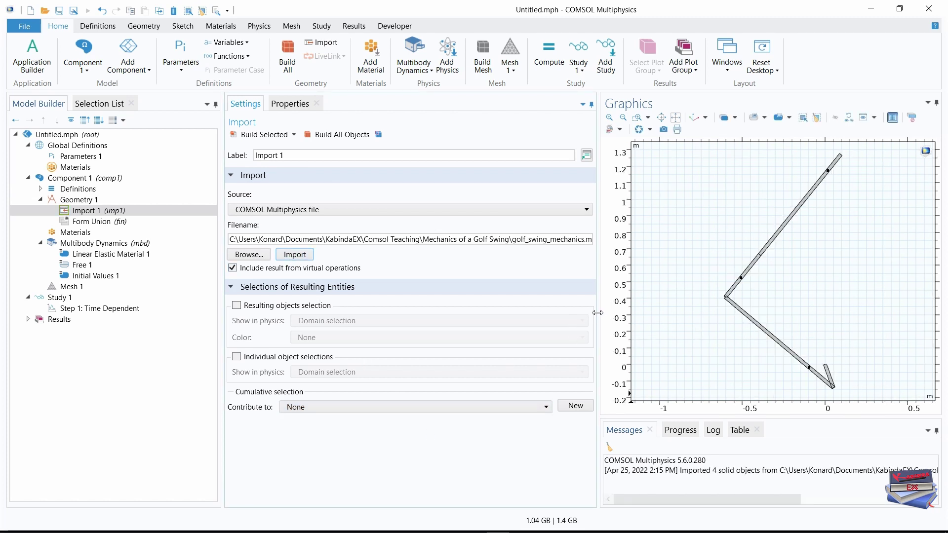
Finalize the geometry as an assembly instead of a union and build all of it
drag(597, 312, 416, 313)
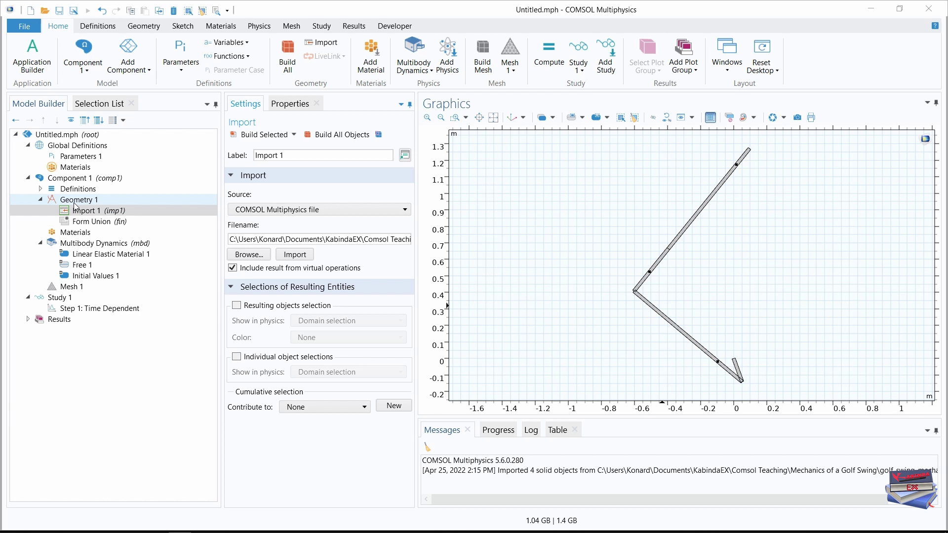
click(87, 222)
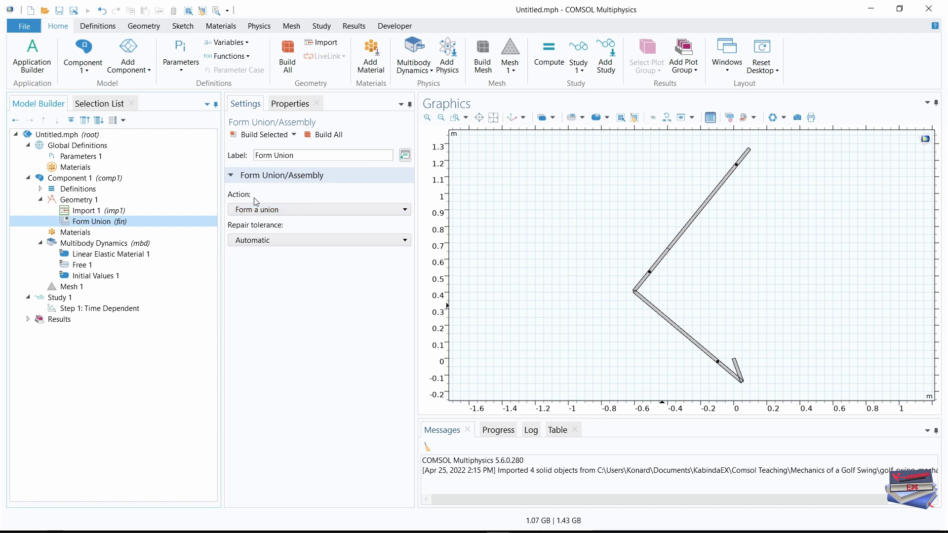
click(318, 209)
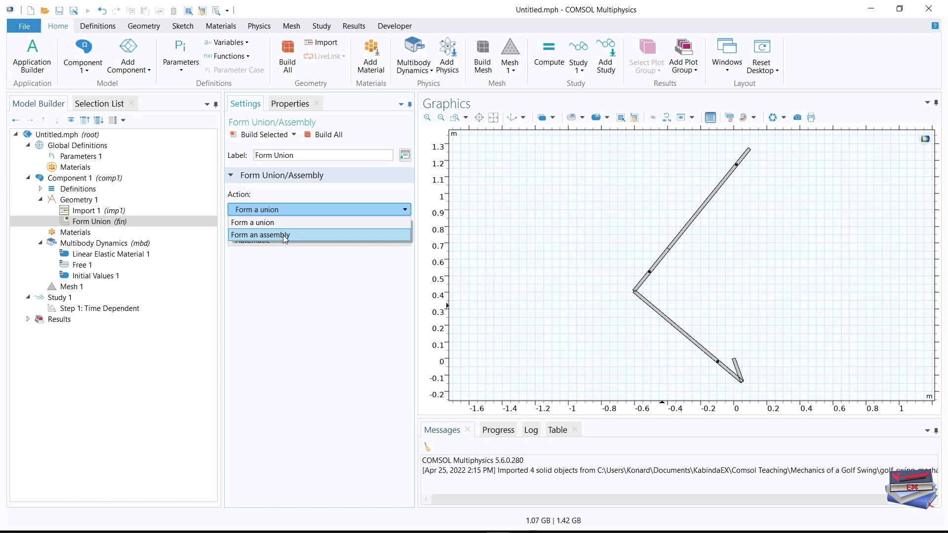
click(285, 236)
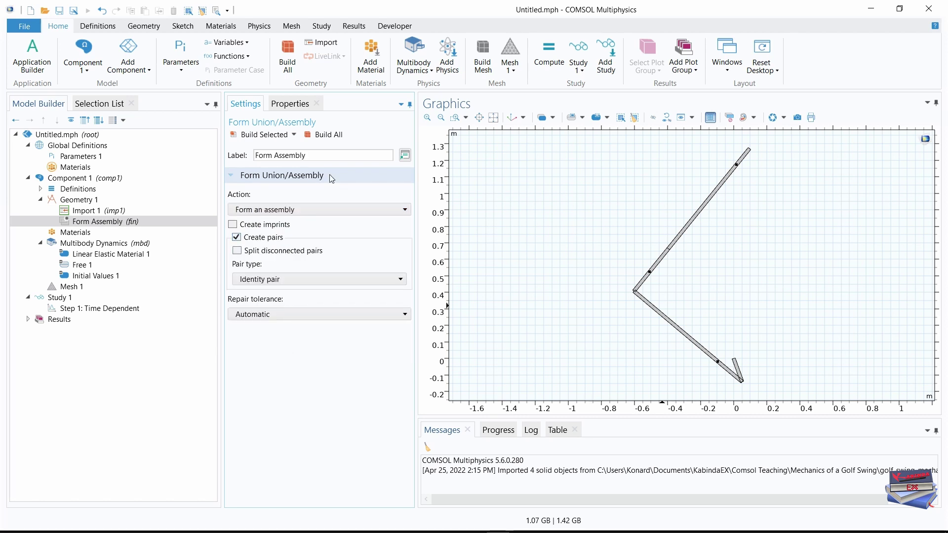
click(320, 134)
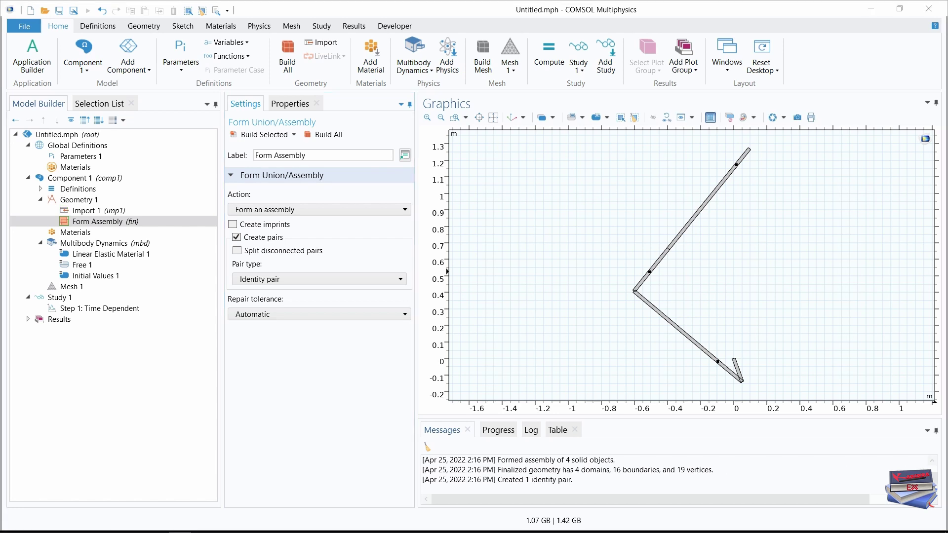
Add an Integration nonlocal coupling at the point level with point 14 as its source selection
click(98, 28)
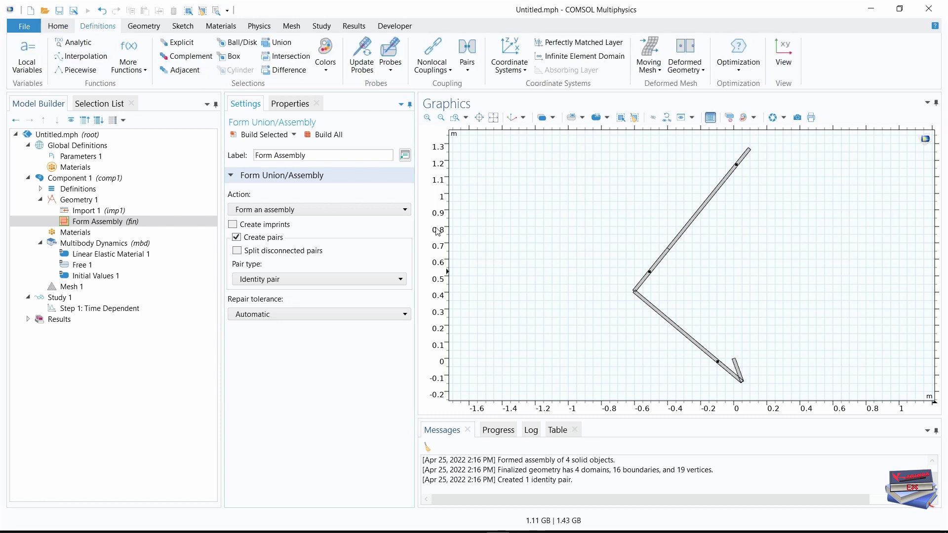
click(450, 71)
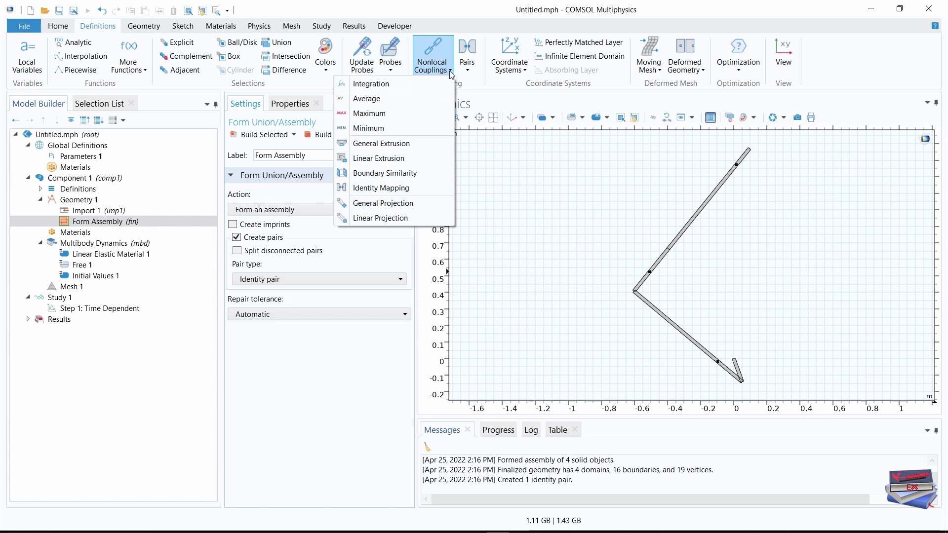
click(392, 84)
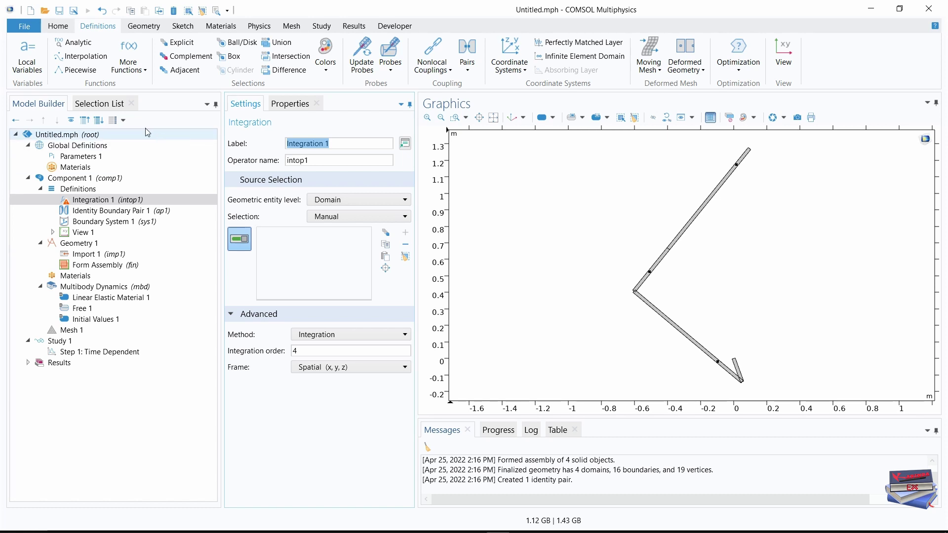
click(97, 103)
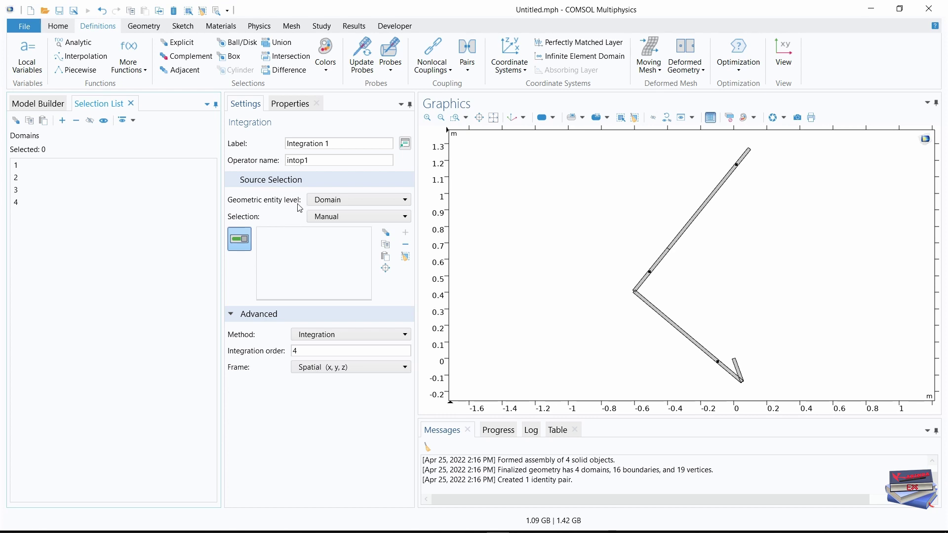
click(371, 200)
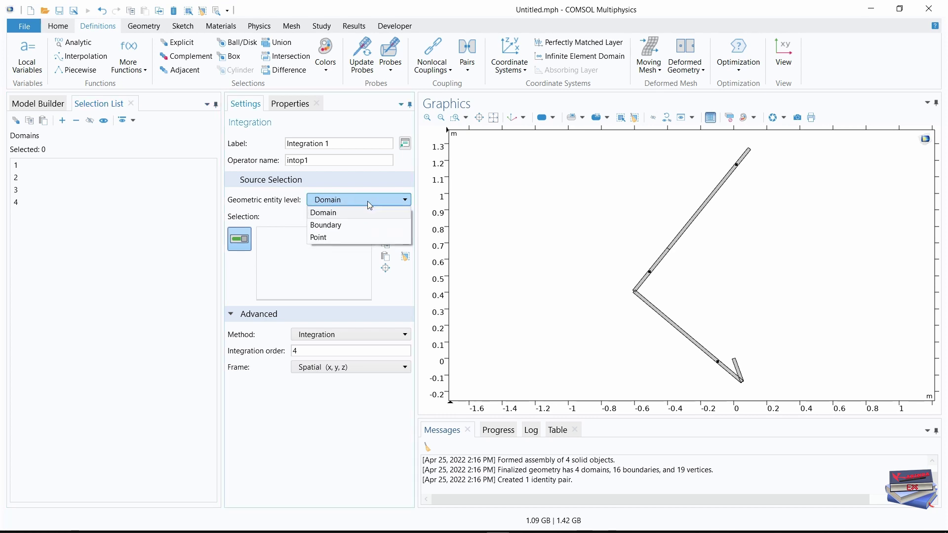
click(327, 237)
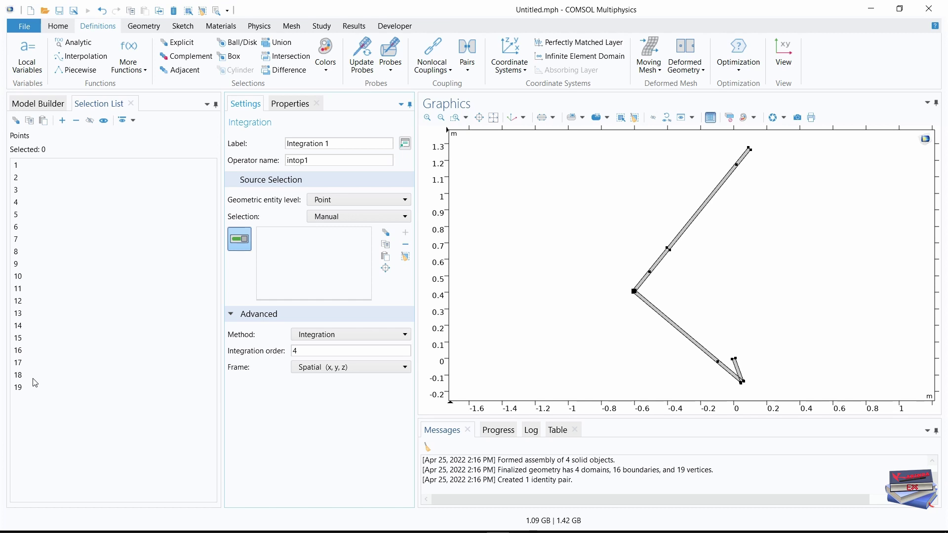
click(20, 324)
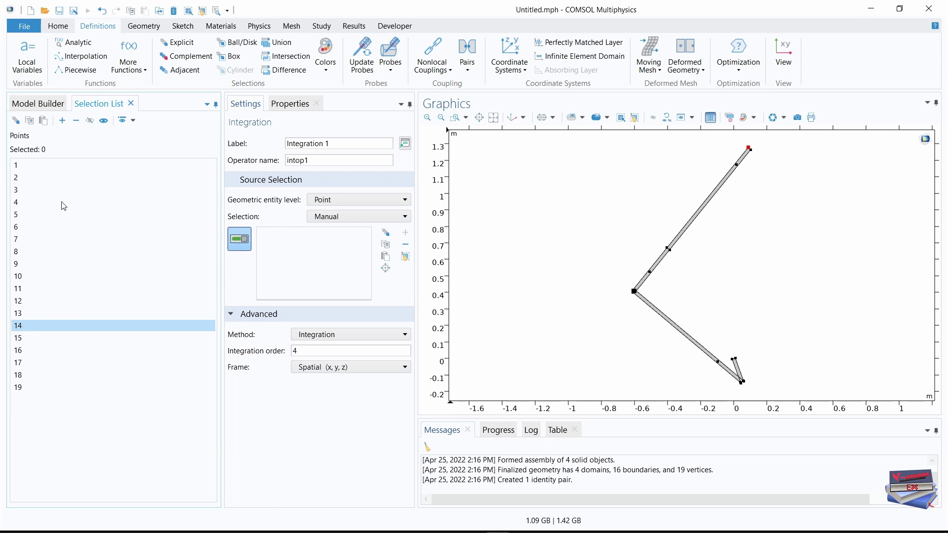
click(62, 121)
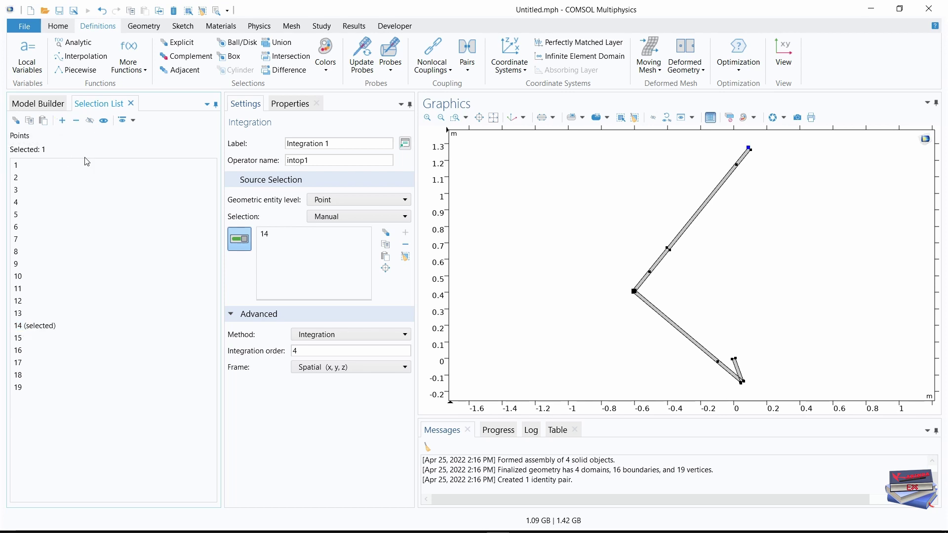
Add a Variables node under the Definitions of Component 1
click(39, 103)
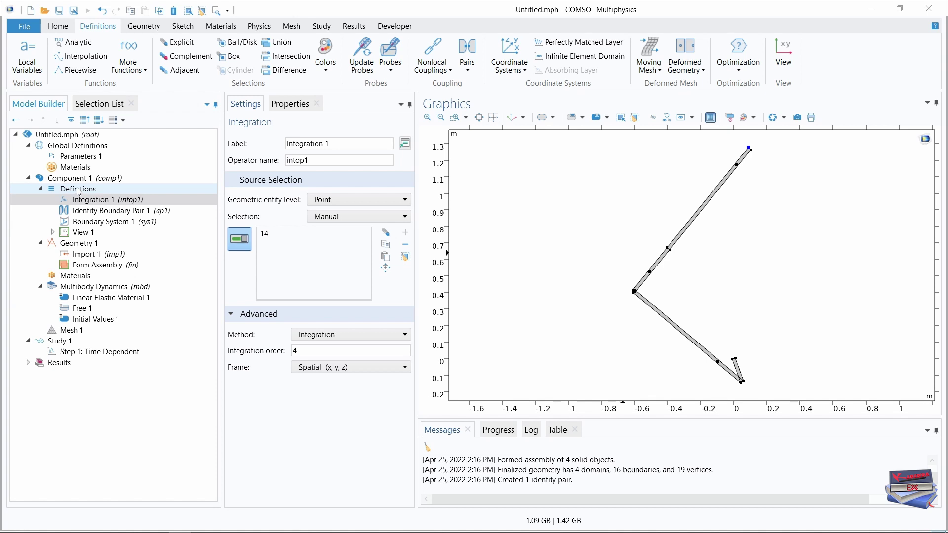
click(28, 145)
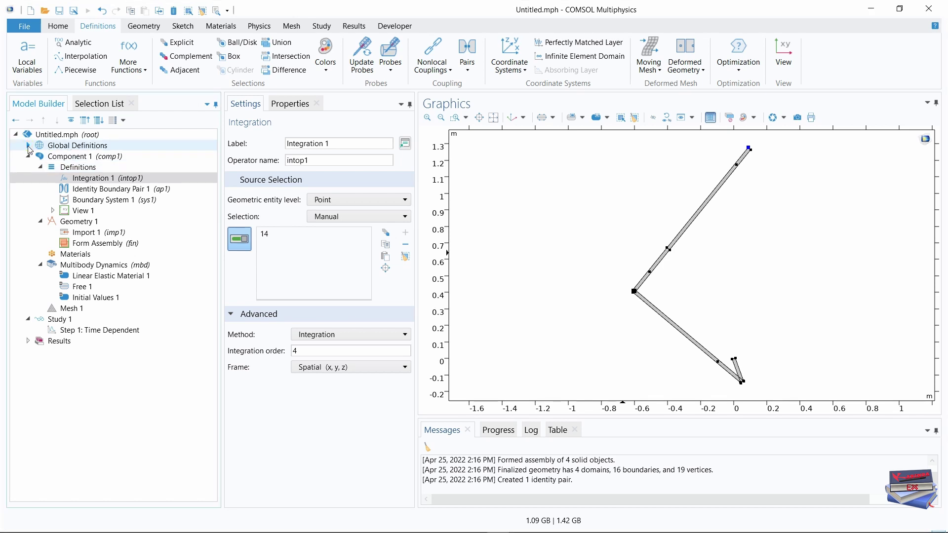
click(77, 168)
right_click(78, 168)
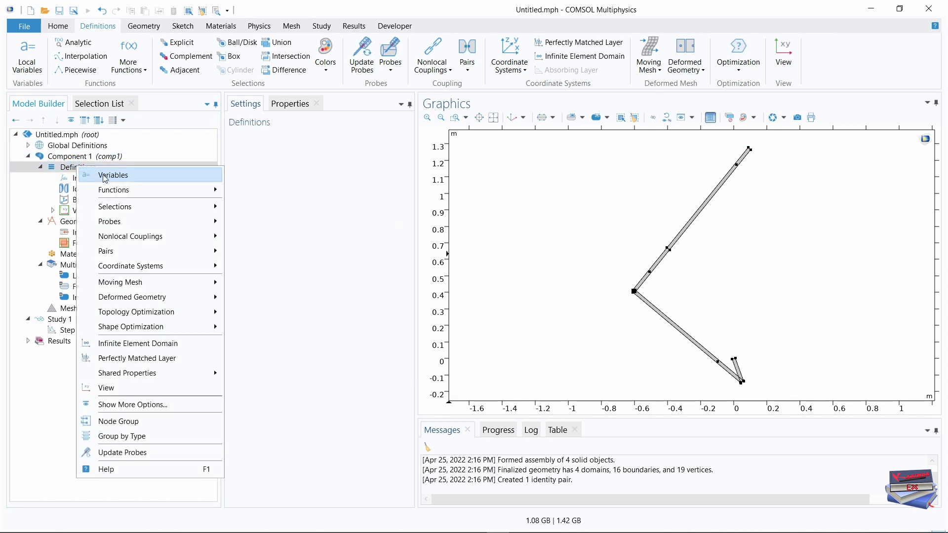
click(105, 176)
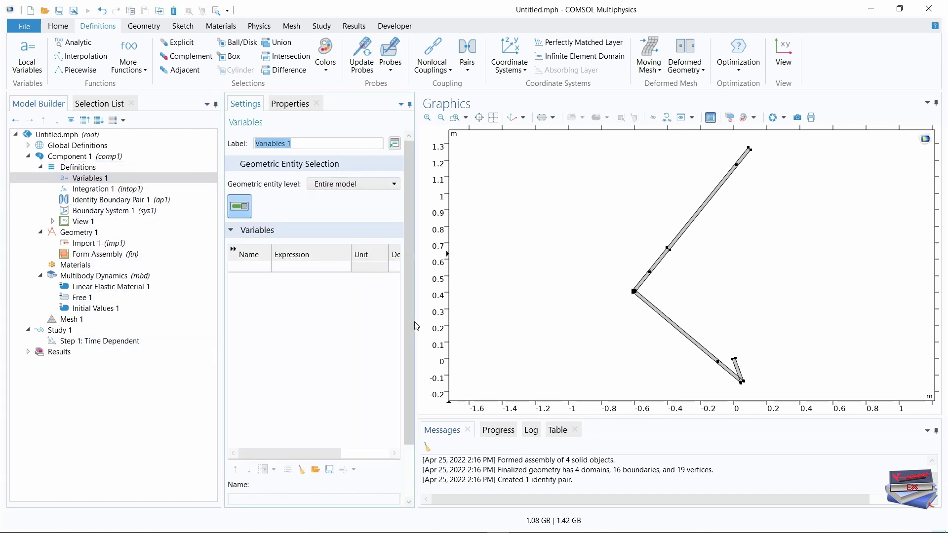
Load the variable definitions from golf_swing_mechanics_variables.txt into Variables 1
drag(417, 323, 488, 318)
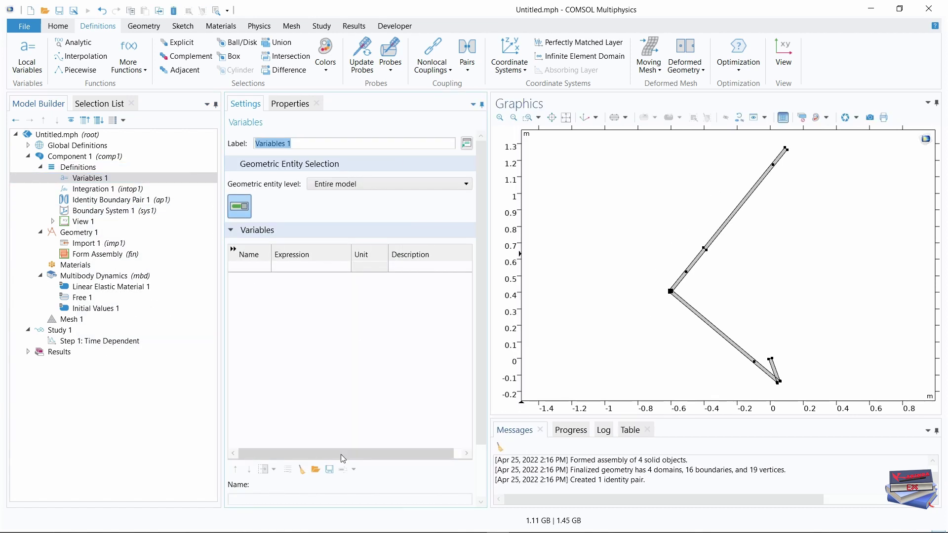
click(315, 469)
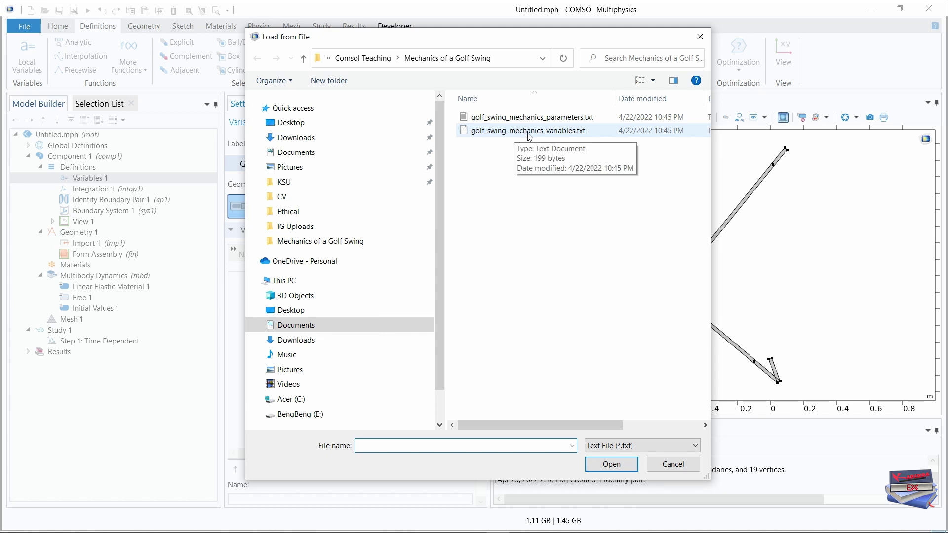
click(518, 131)
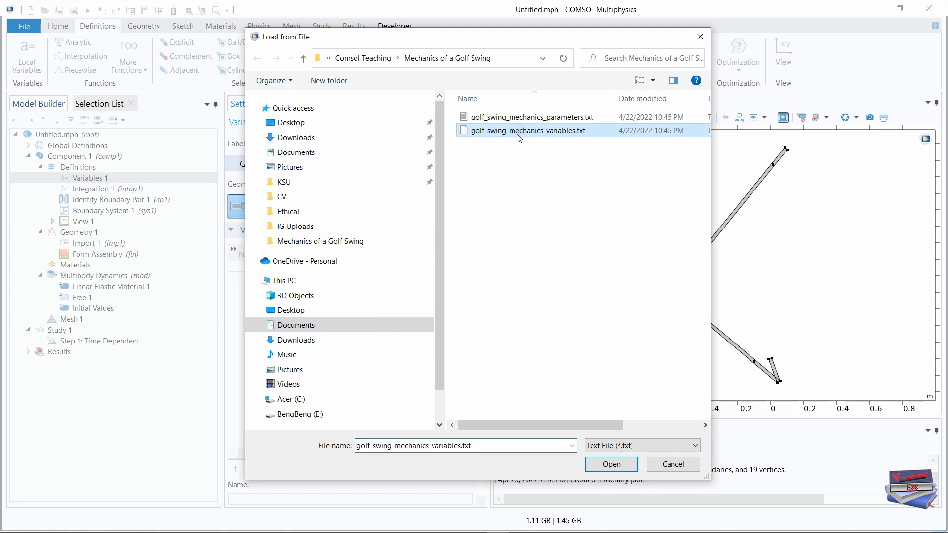
click(610, 465)
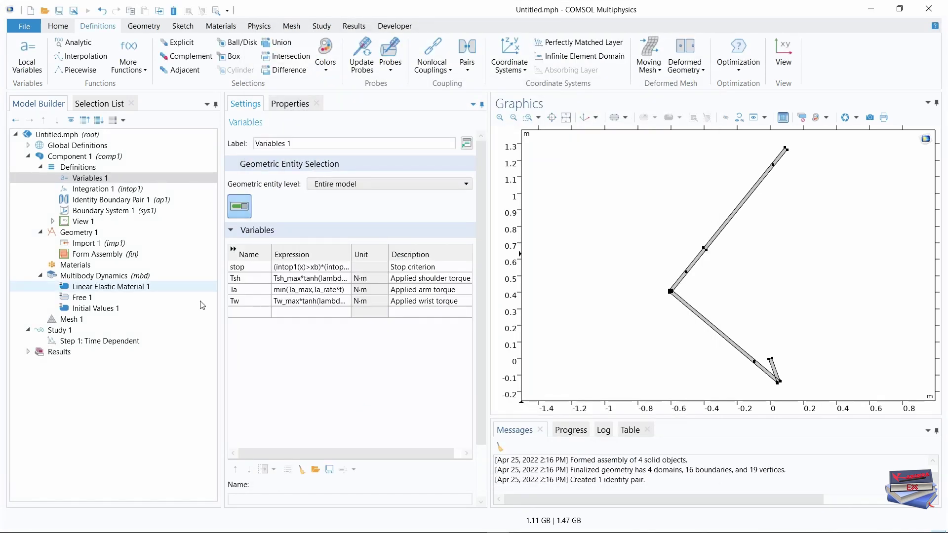
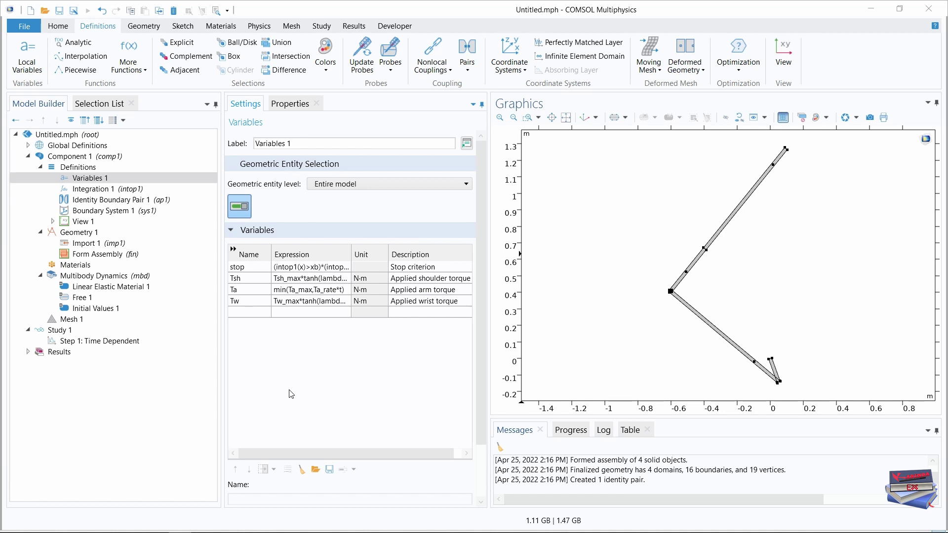
Add a Rigid Domain to Multibody Dynamics and label it "Rigid Domain: Shoulder"
click(105, 279)
right_click(104, 279)
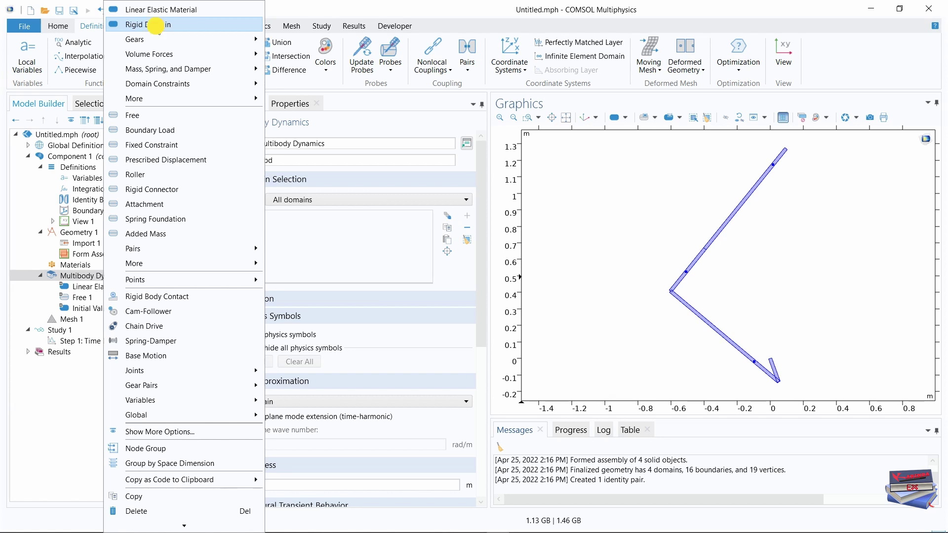
click(156, 28)
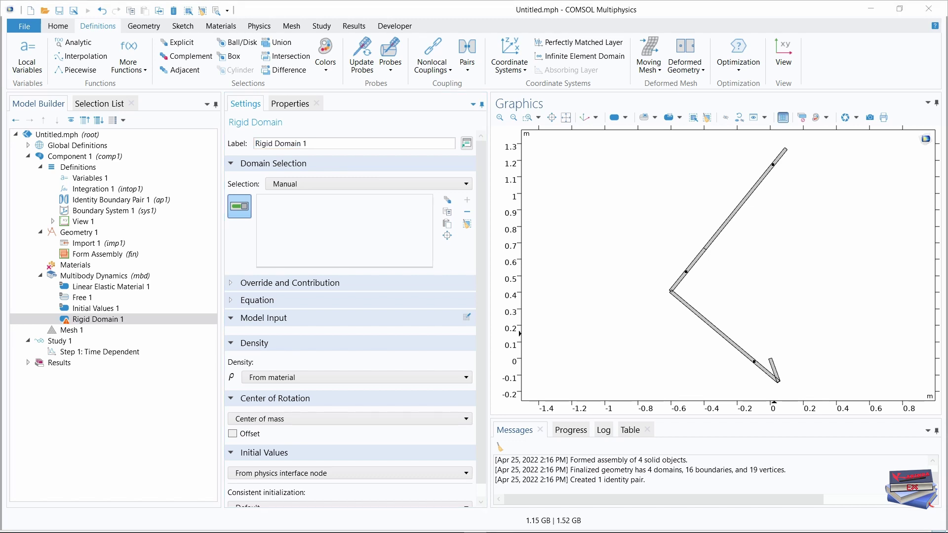
drag(318, 143, 246, 145)
text(Rigid Domain: Shoulder)
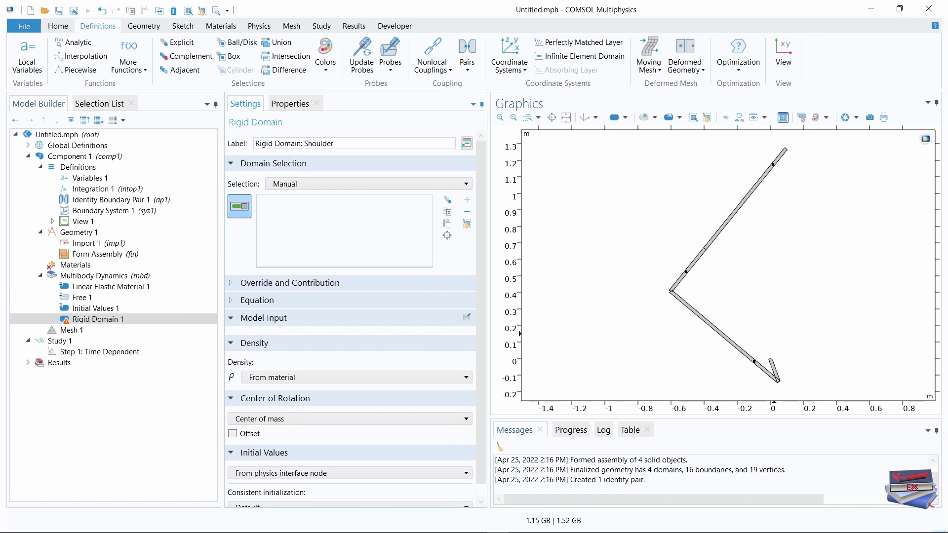
Assign domain 4 to the shoulder rigid domain and switch its density to user defined
click(89, 109)
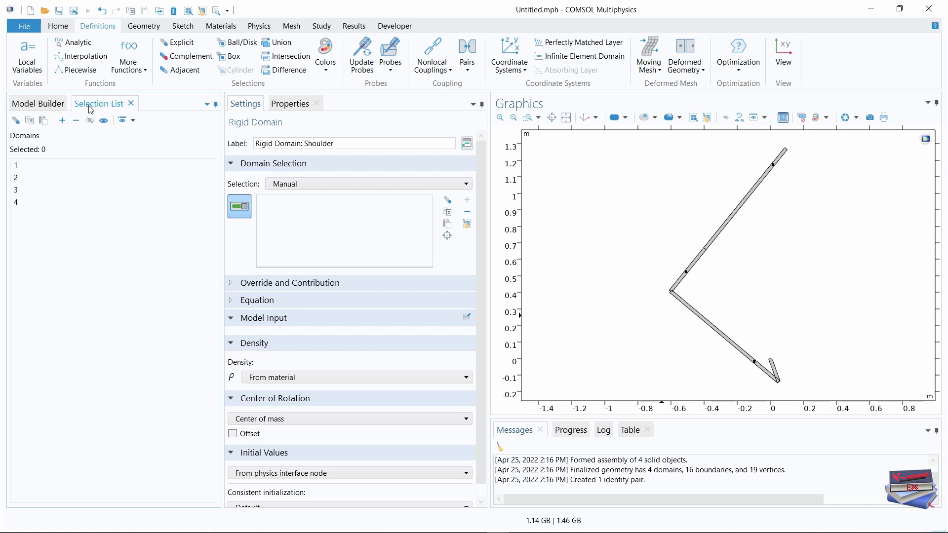
click(20, 205)
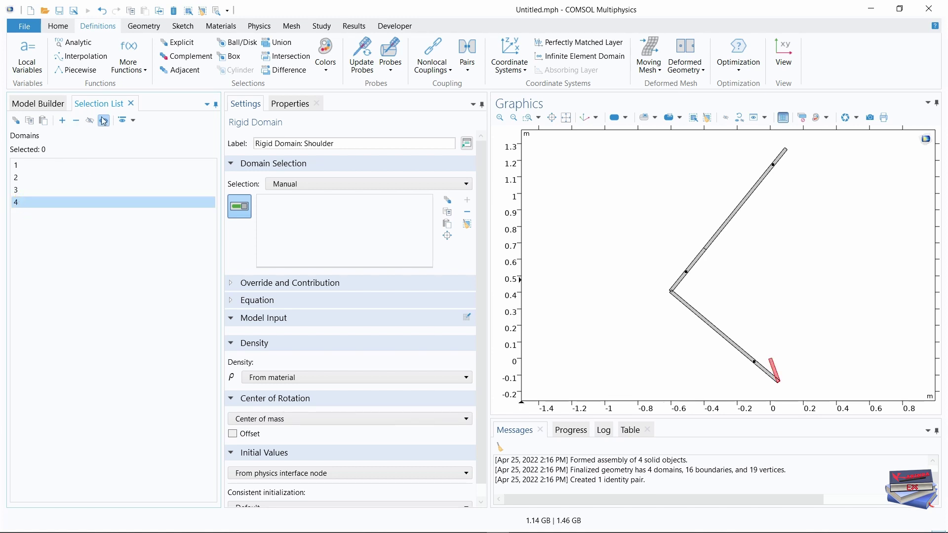
click(62, 120)
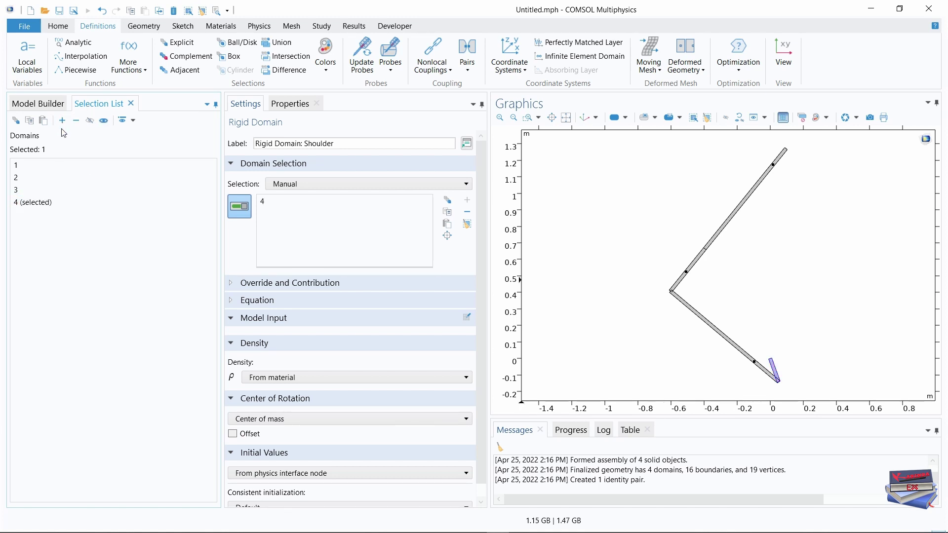
click(38, 103)
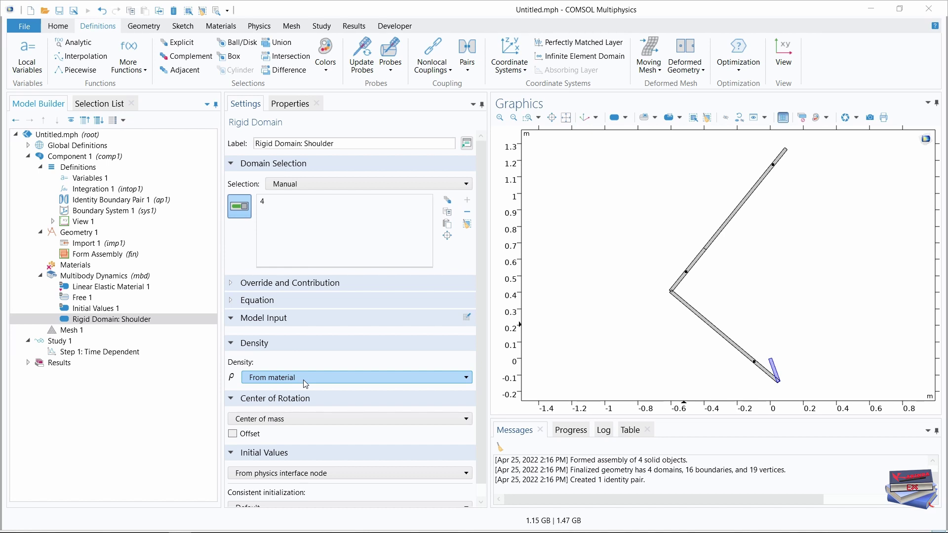
click(388, 380)
click(318, 402)
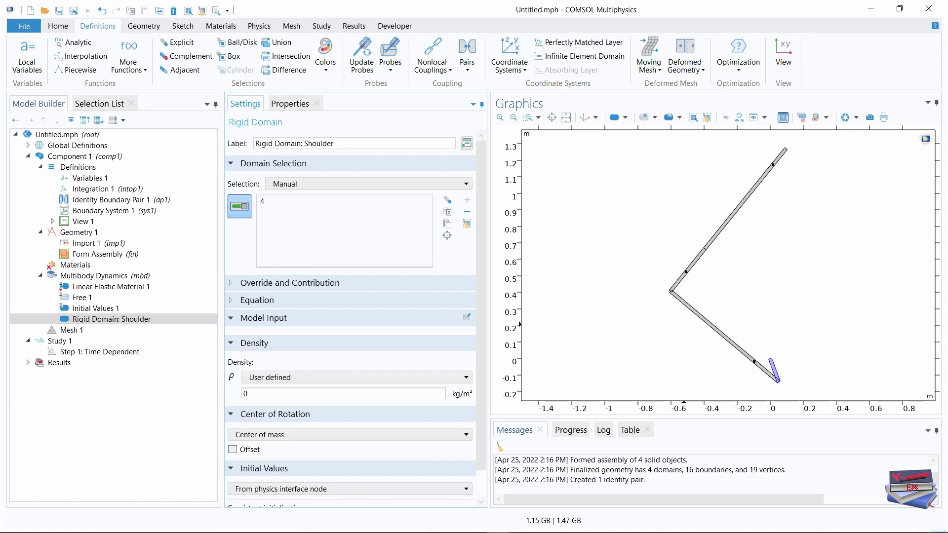
scroll(354, 316, down, 1)
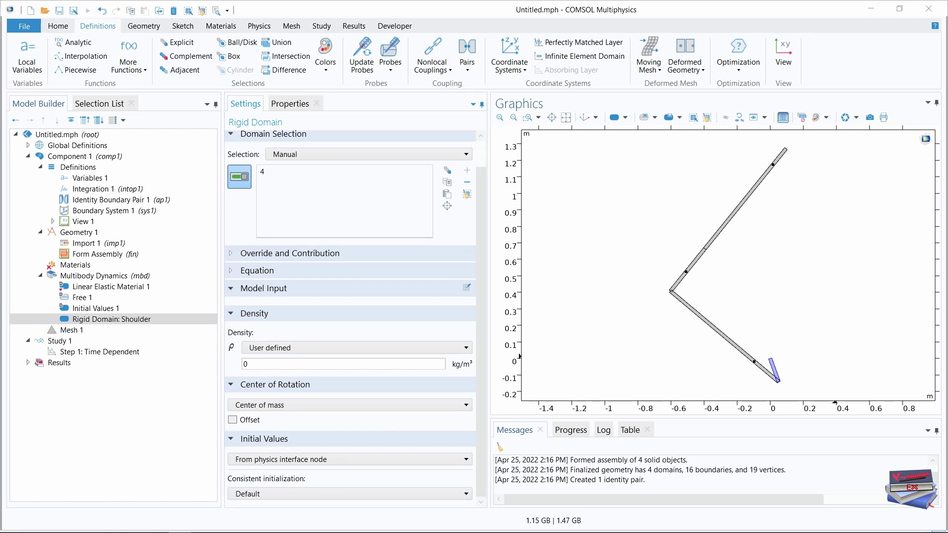
Add a Mass and Moment of Inertia to the shoulder rigid domain with moment of inertia Ish, and check the parameter in Parameters 1
click(259, 26)
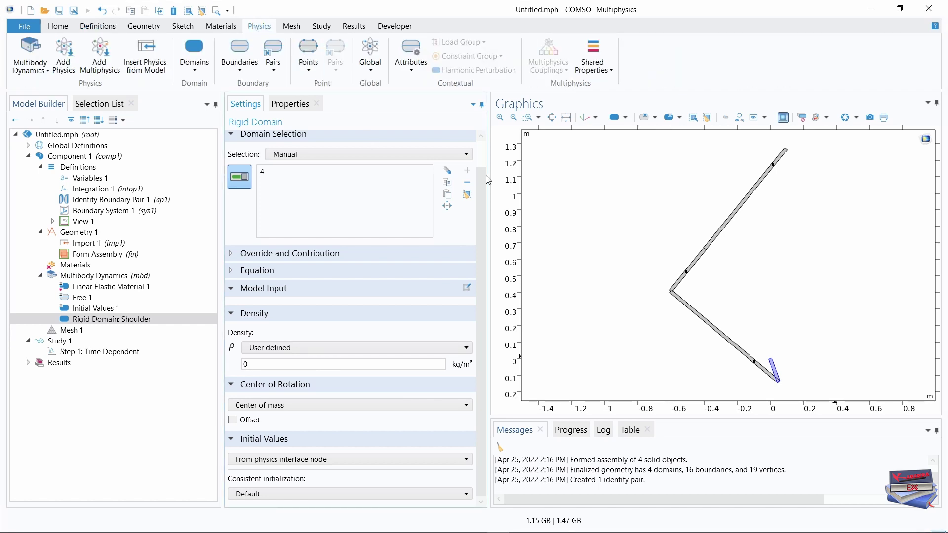
click(410, 73)
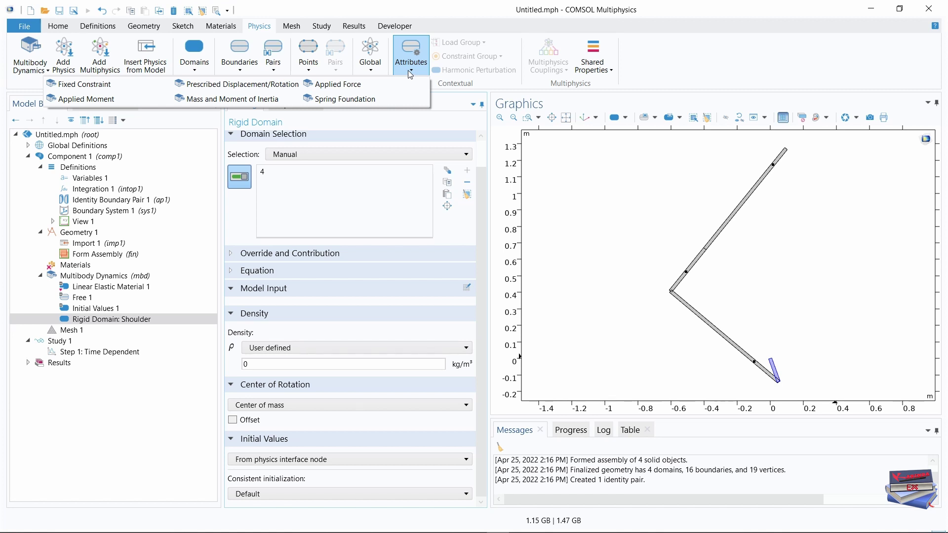
click(211, 100)
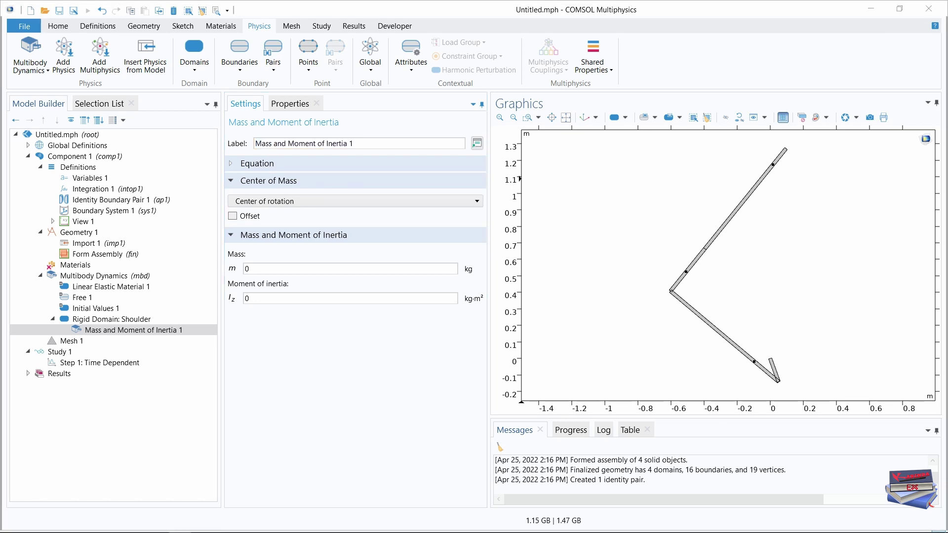
double_click(247, 298)
text(Ish)
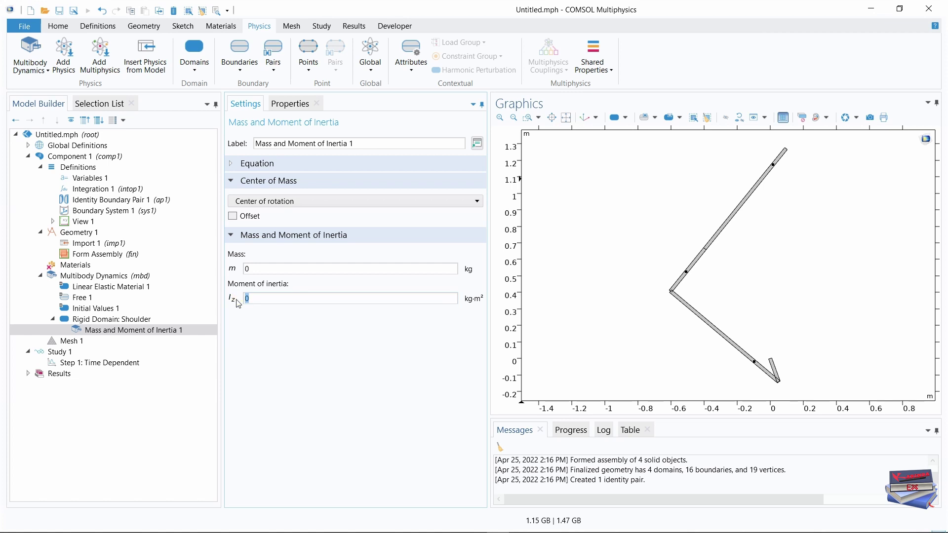
click(293, 337)
click(29, 146)
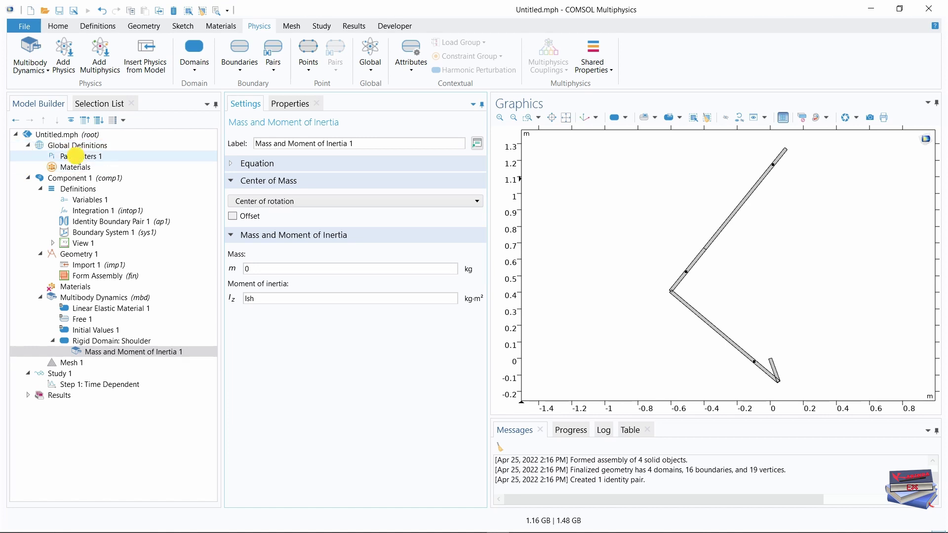
click(77, 157)
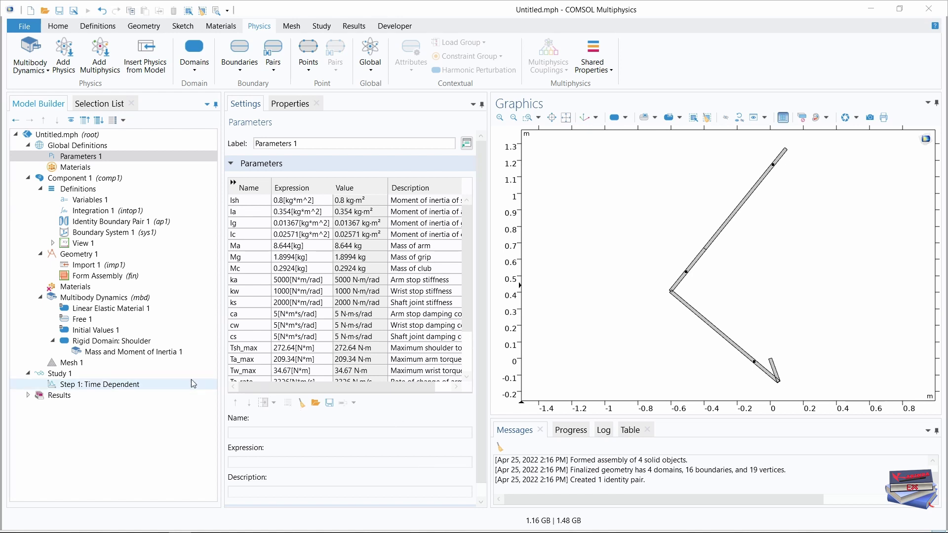
Add a second Rigid Domain to Multibody Dynamics and label it "Rigid Domain: Arm"
click(95, 344)
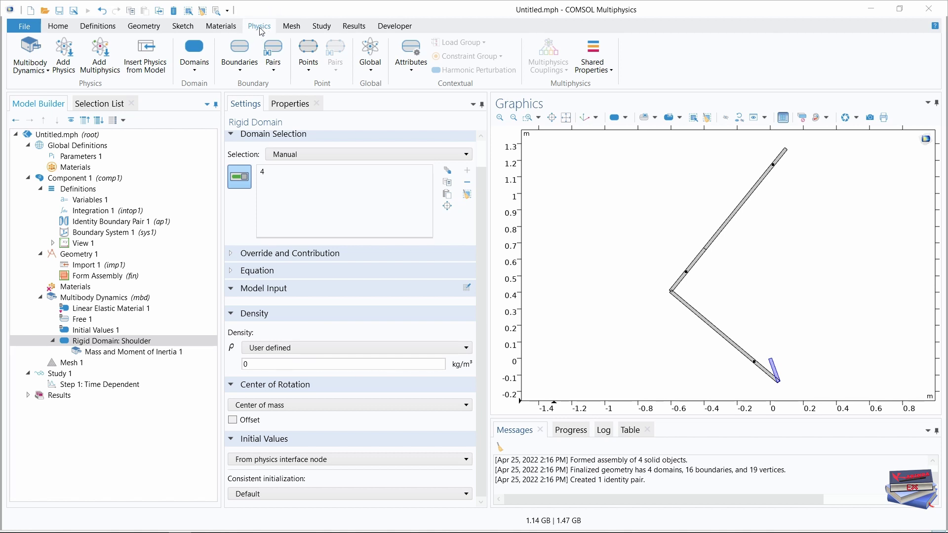
click(194, 70)
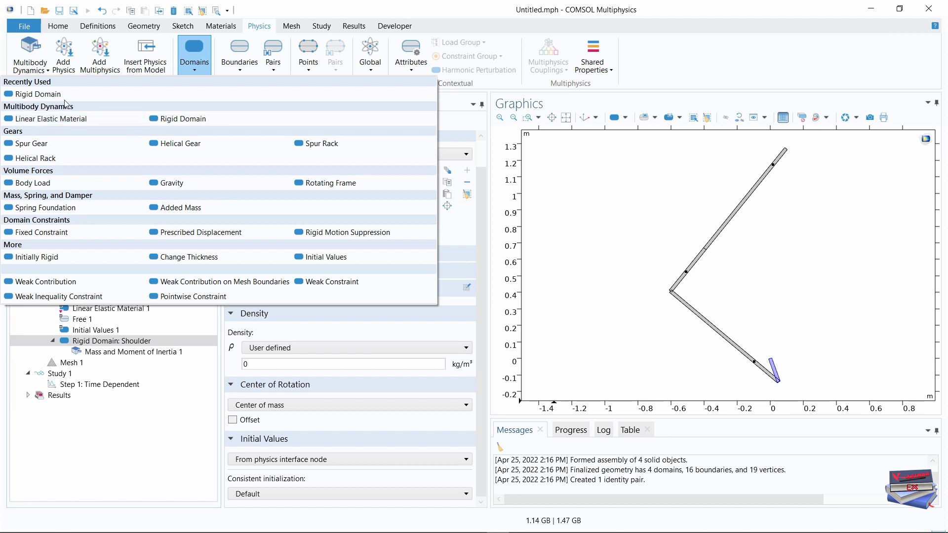
click(179, 119)
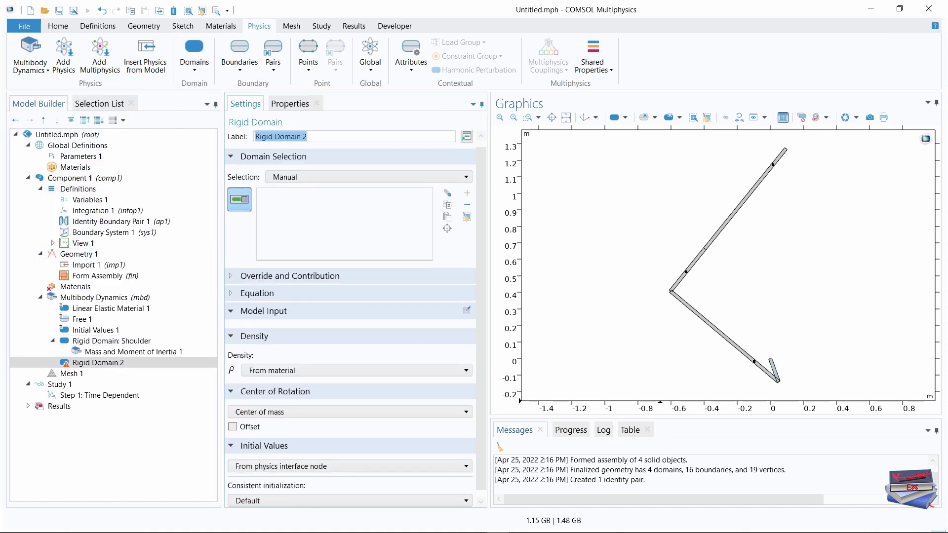
text(Rigid Domain: Arm)
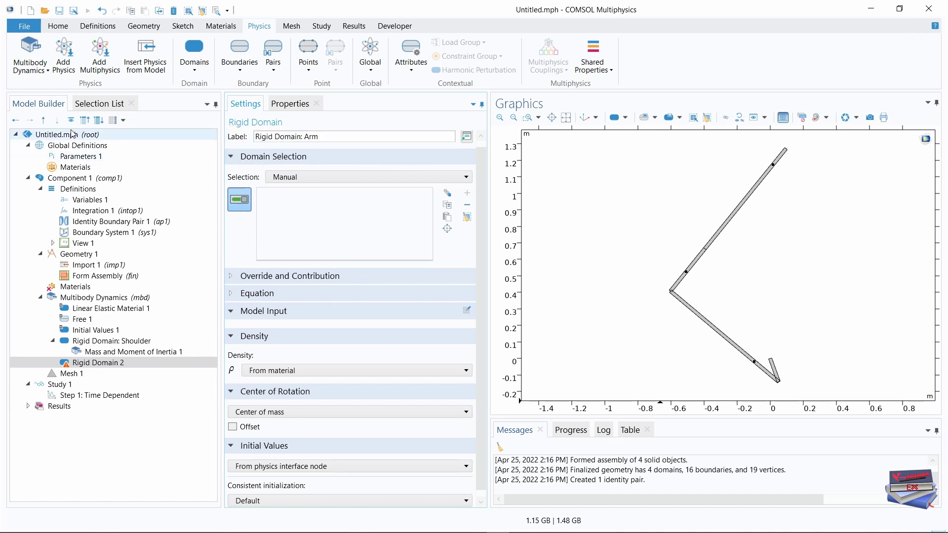
Assign domain 2 to the arm rigid domain and switch its density to user defined
click(82, 103)
click(16, 178)
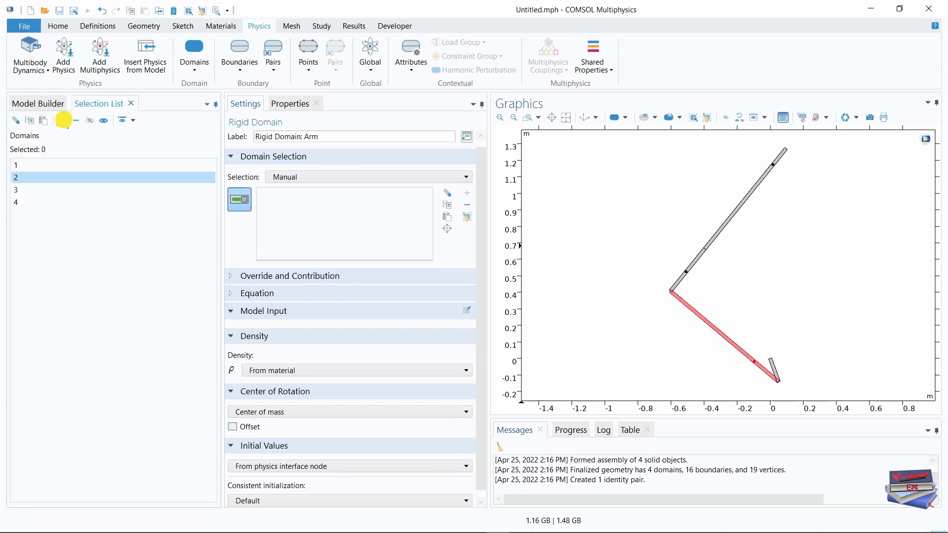
click(61, 120)
click(35, 103)
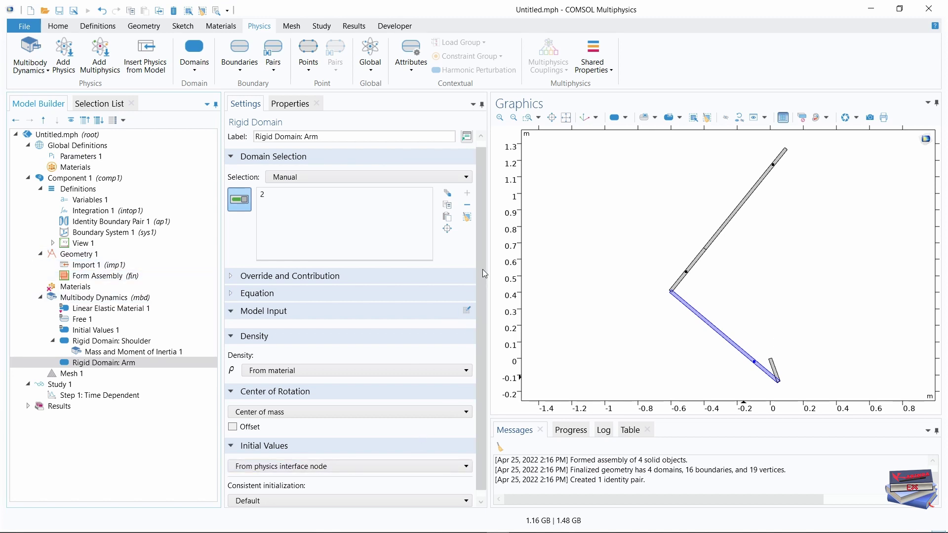
scroll(484, 282, down, 1)
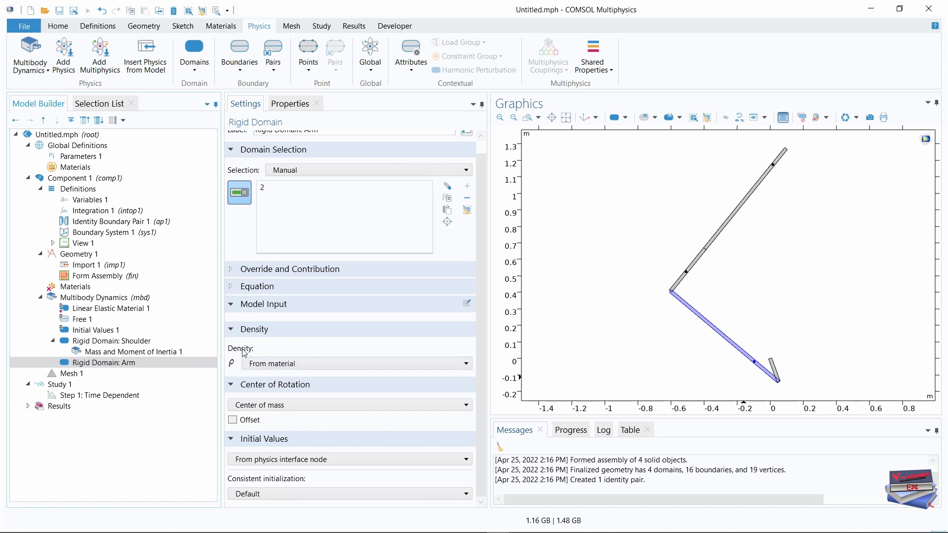
click(387, 366)
click(284, 389)
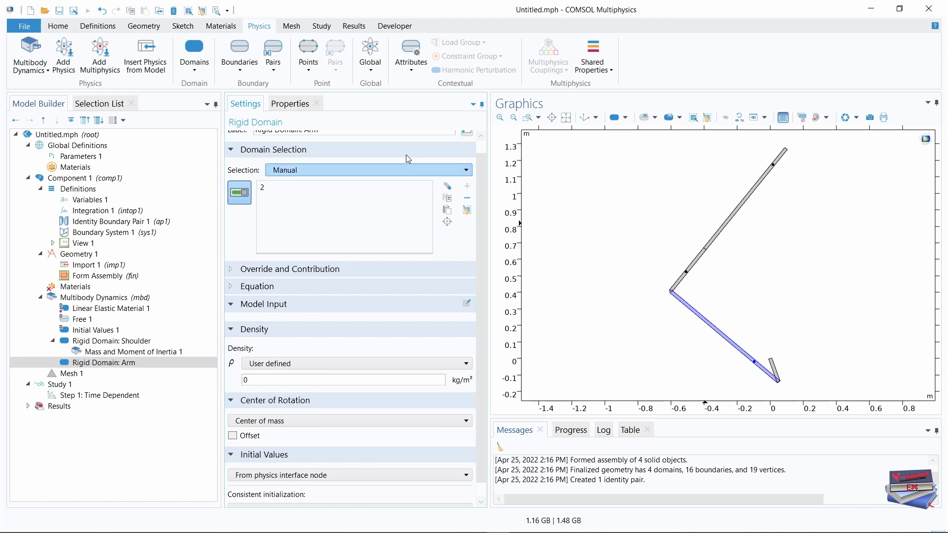
Add a Mass and Moment of Inertia to the arm rigid domain, with its center of mass at the centroid of selected entities on the Point level
click(410, 73)
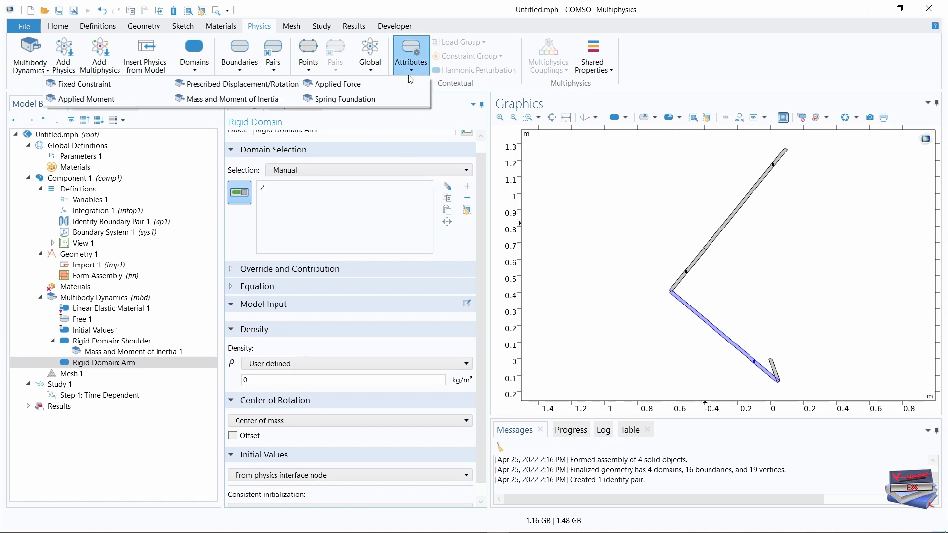
click(234, 99)
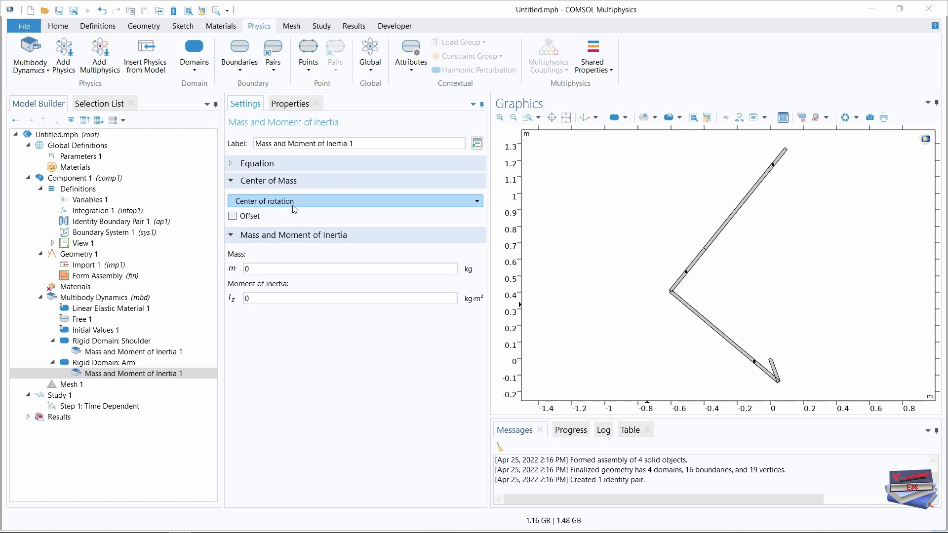
click(311, 202)
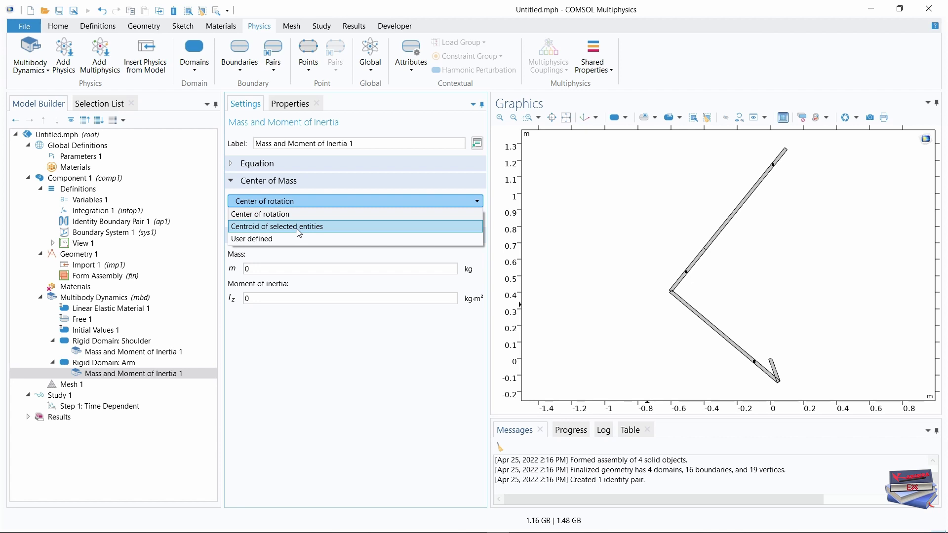
click(299, 227)
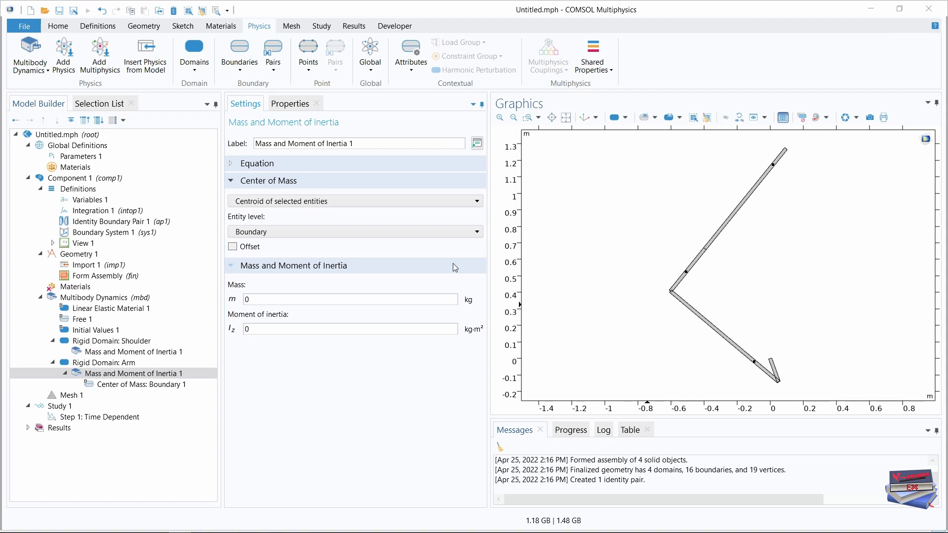
click(346, 232)
click(289, 257)
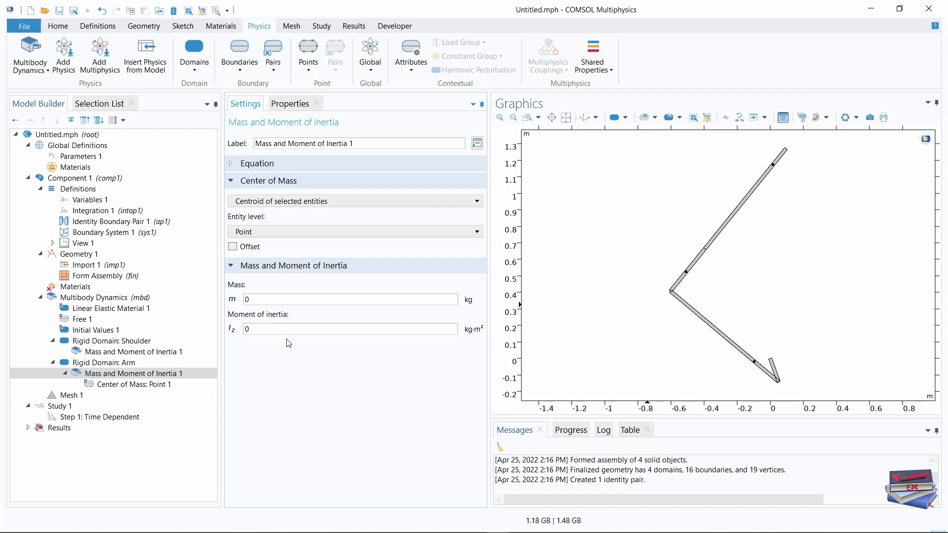
Set the arm's Mass and Moment of Inertia node to mass Ma and moment of inertia Ia
double_click(240, 329)
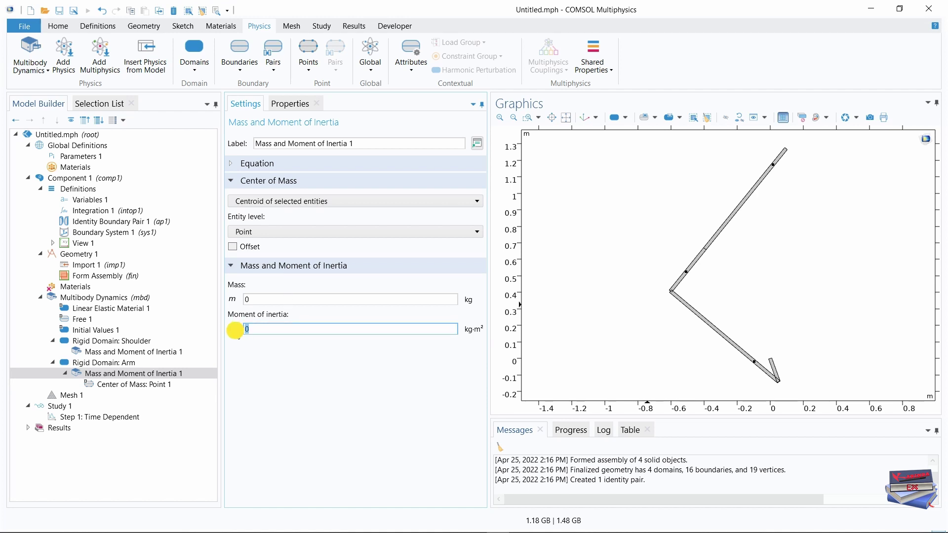
text(Rigid Domain: Arm)
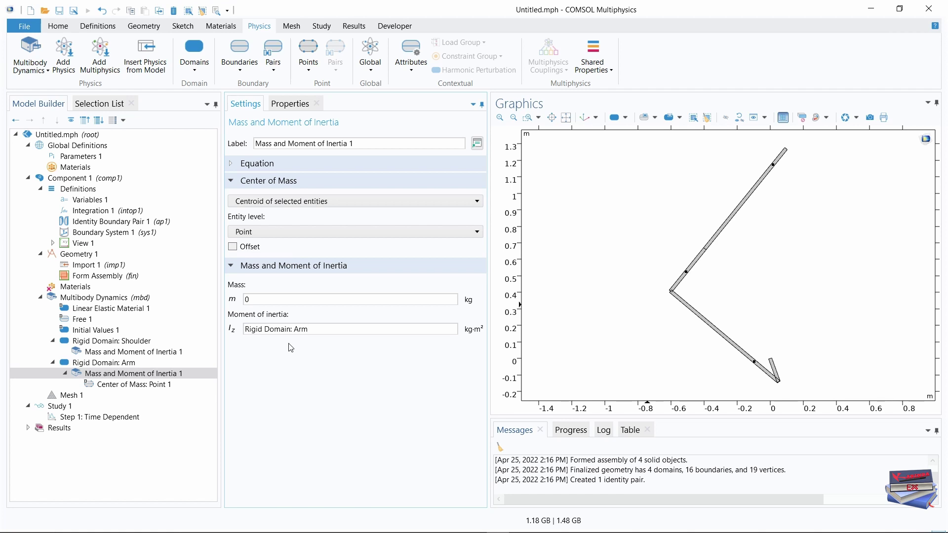
key(ctrl+a)
key(BackSpace)
text(Ia)
click(218, 296)
text(M)
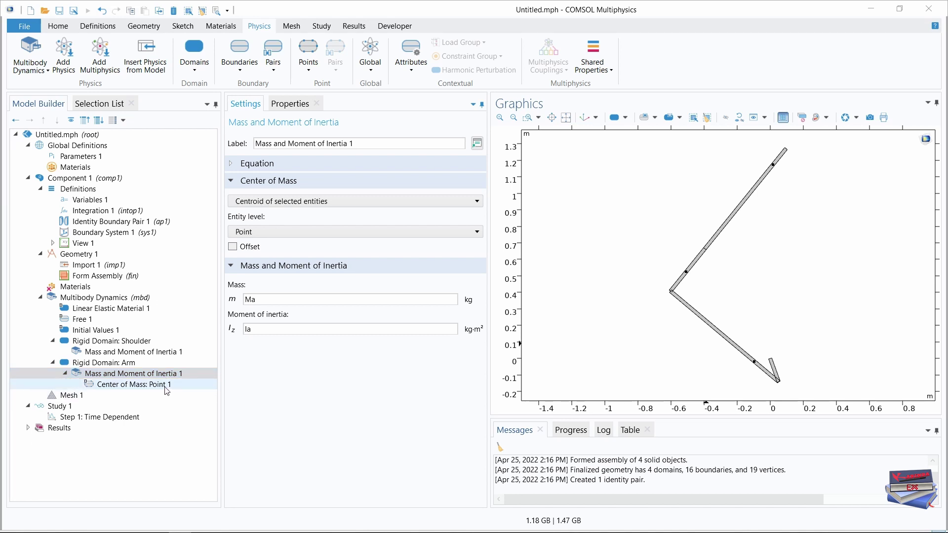
Assign point 8 as the center of mass point of the arm rigid domain
click(135, 385)
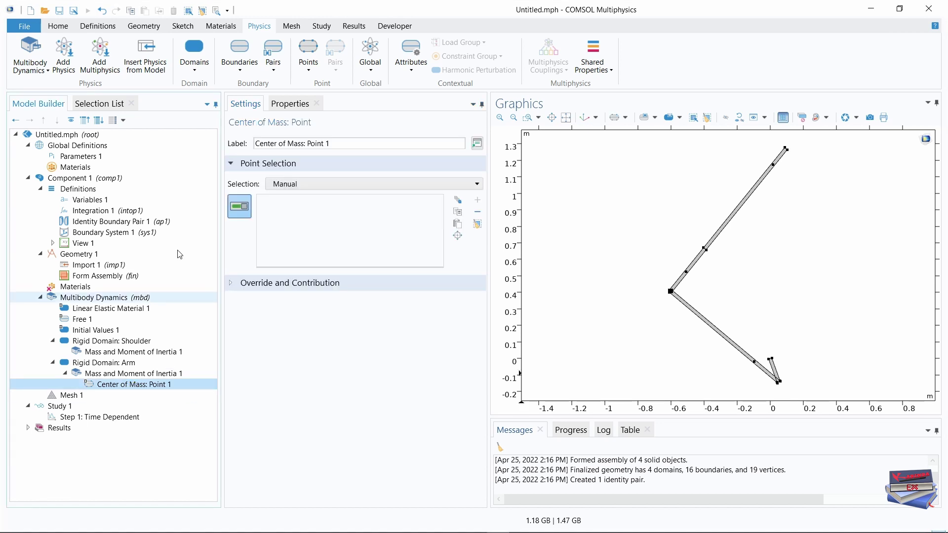
click(91, 105)
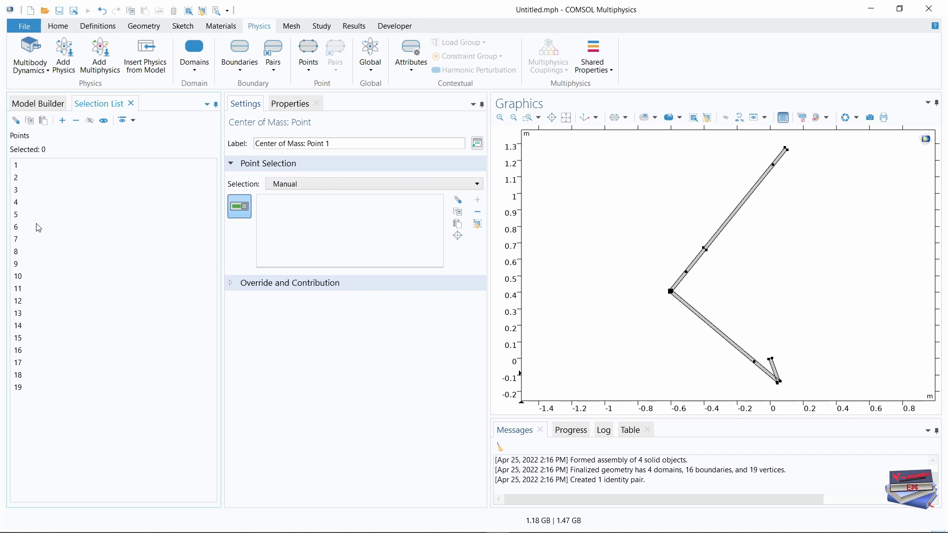
click(18, 252)
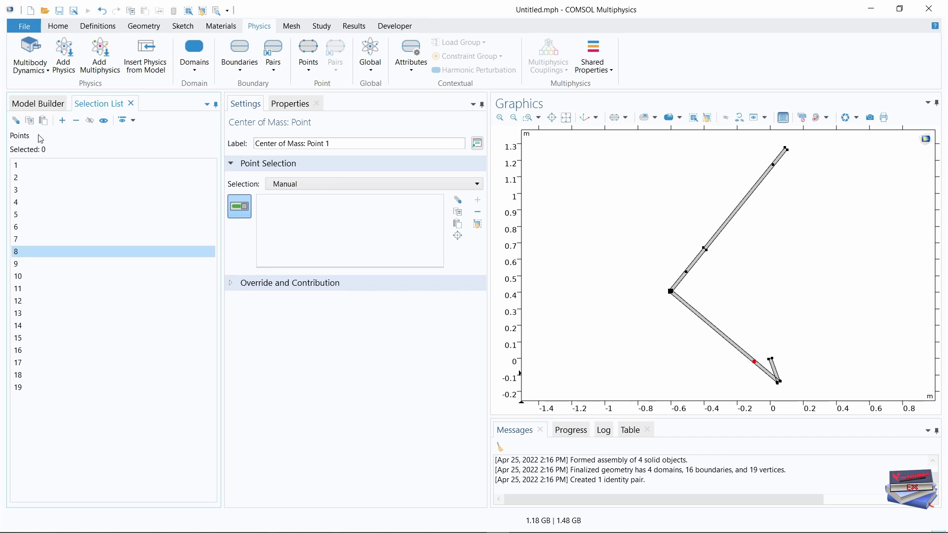
click(61, 121)
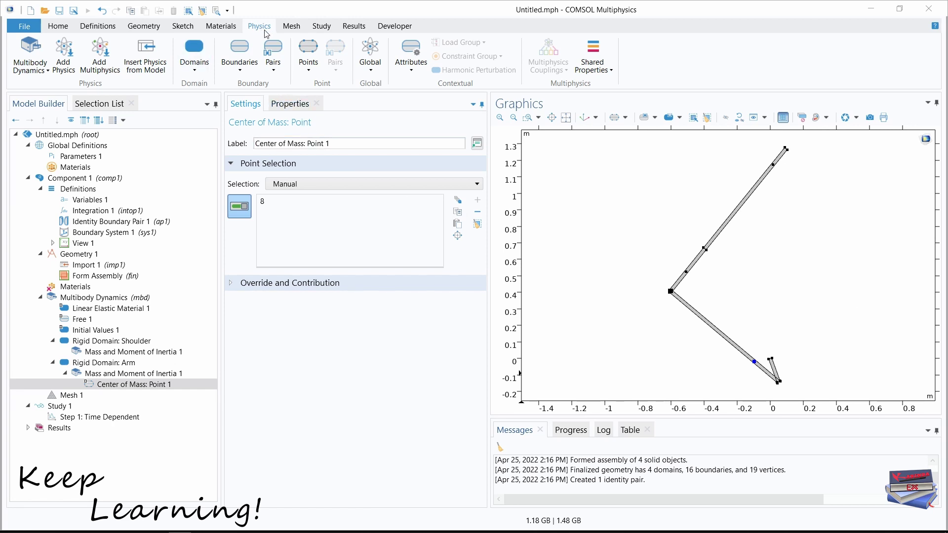
Add a third Rigid Domain to Multibody Dynamics and label it "Rigid Domain: Grip"
click(198, 71)
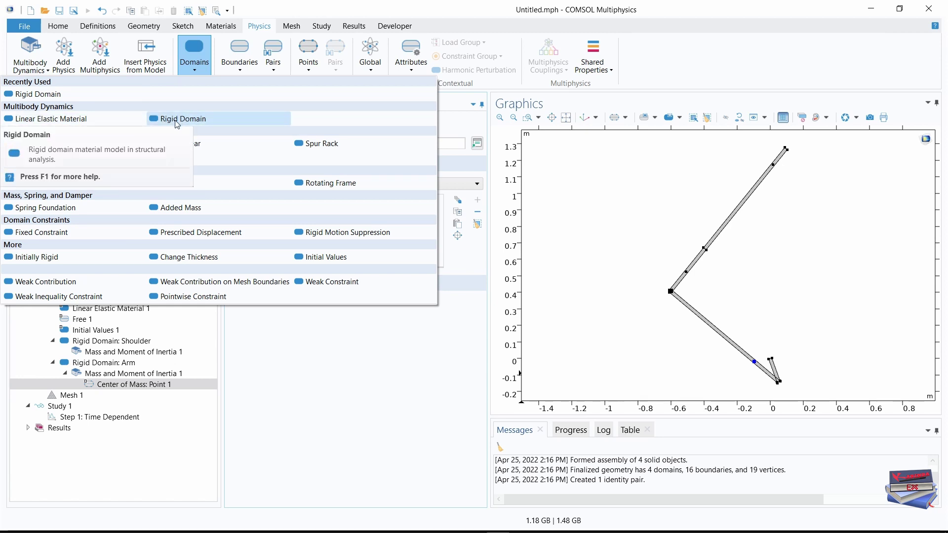
click(190, 123)
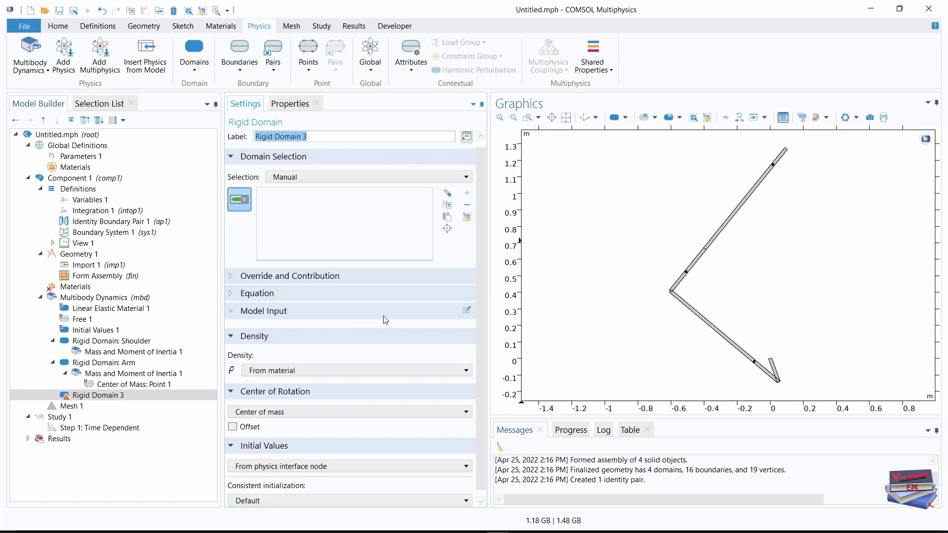
text(Rigid Domain: Grip)
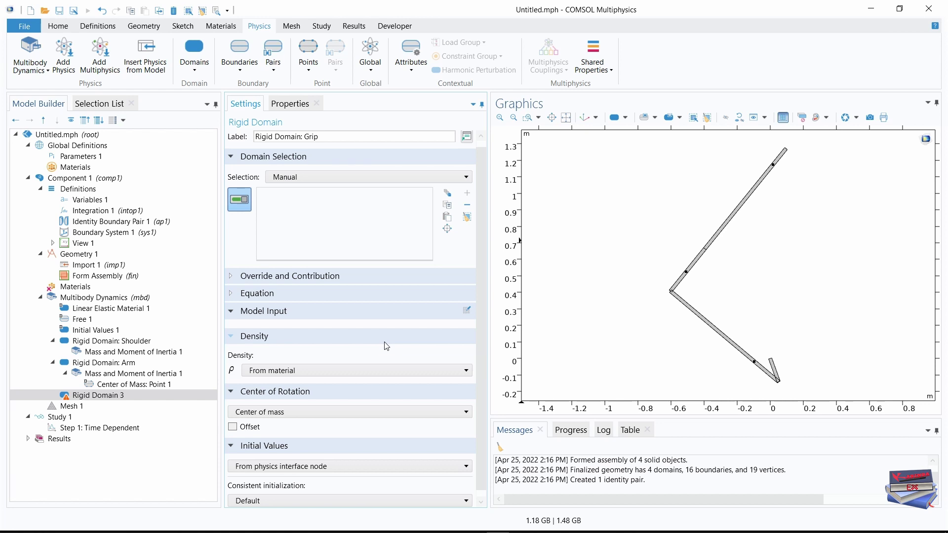
Assign domain 1 to the grip rigid domain and switch its density to user defined
click(98, 103)
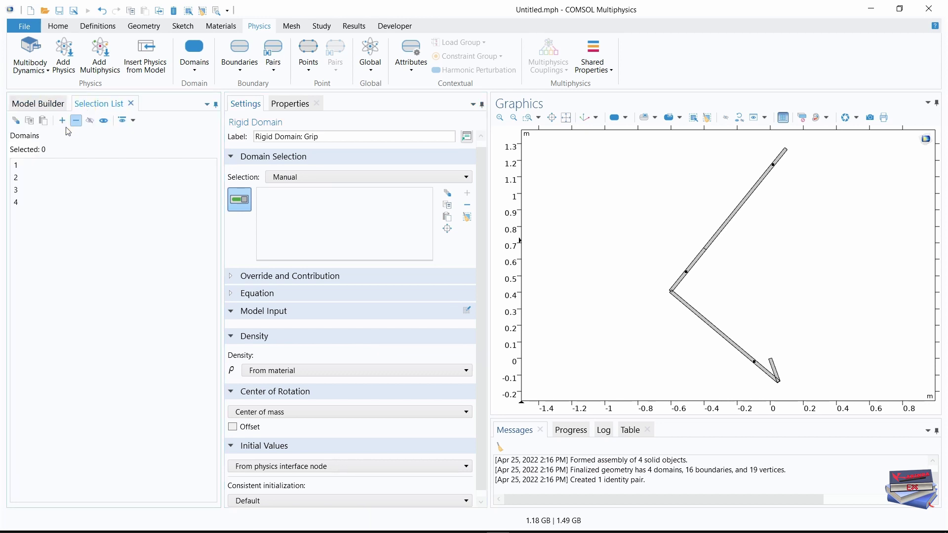
click(17, 166)
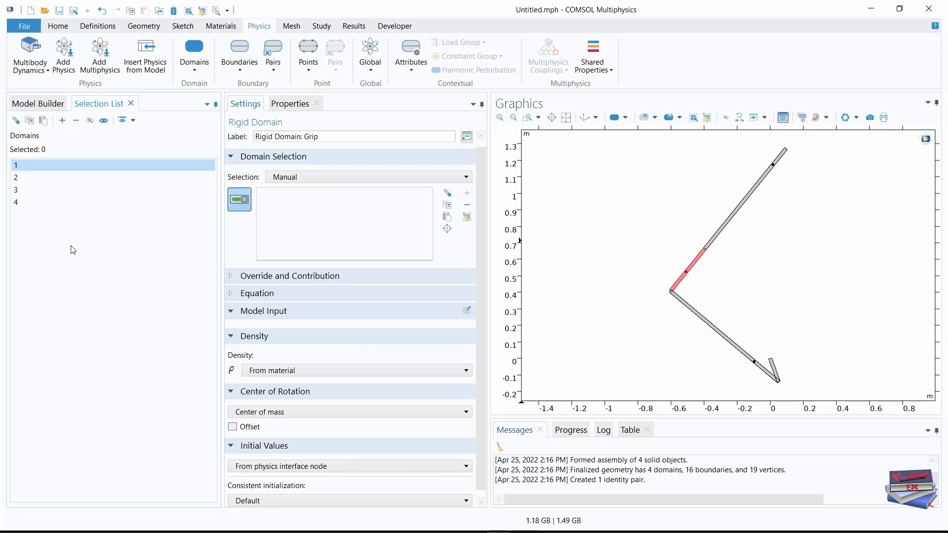
click(63, 120)
click(38, 104)
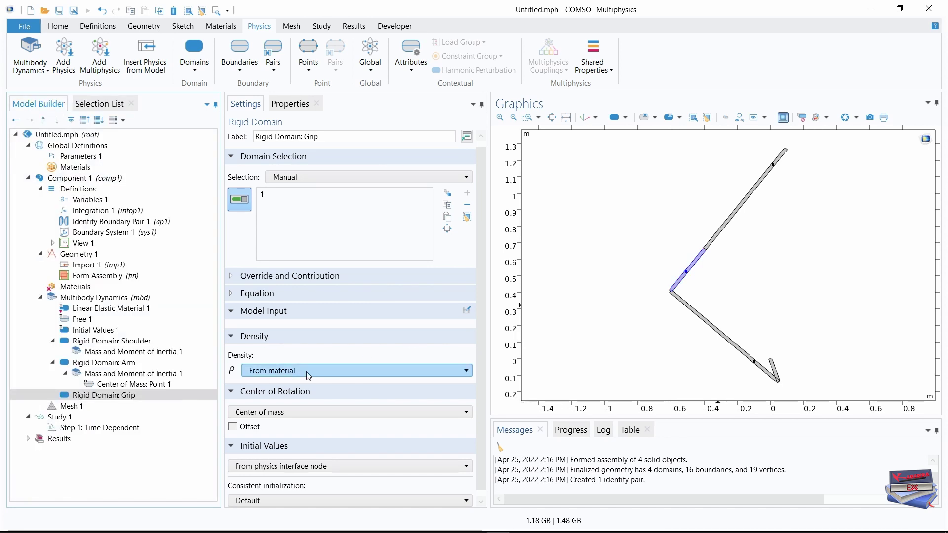
click(360, 370)
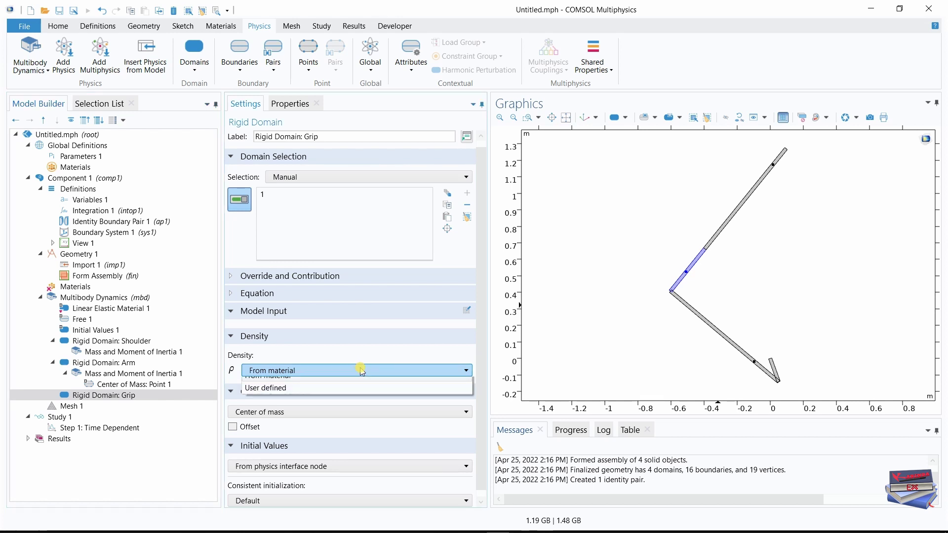
click(291, 395)
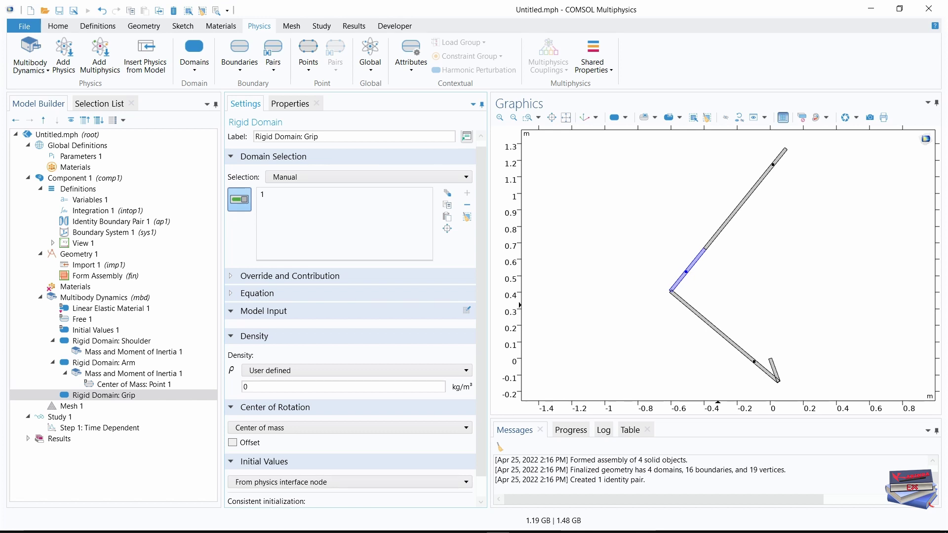
Add a Mass and Moment of Inertia to the grip rigid domain, with its center of mass at the centroid of selected entities on the Point level
click(413, 74)
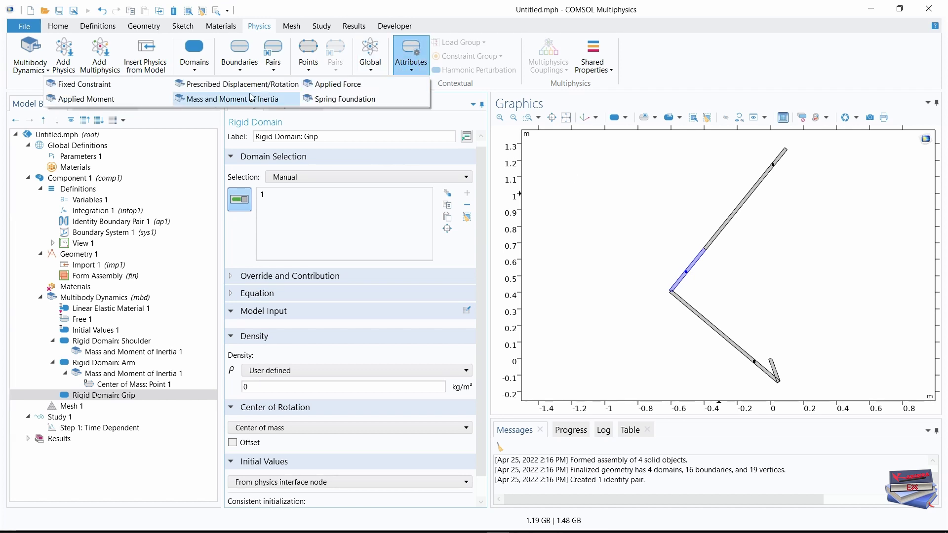
click(209, 100)
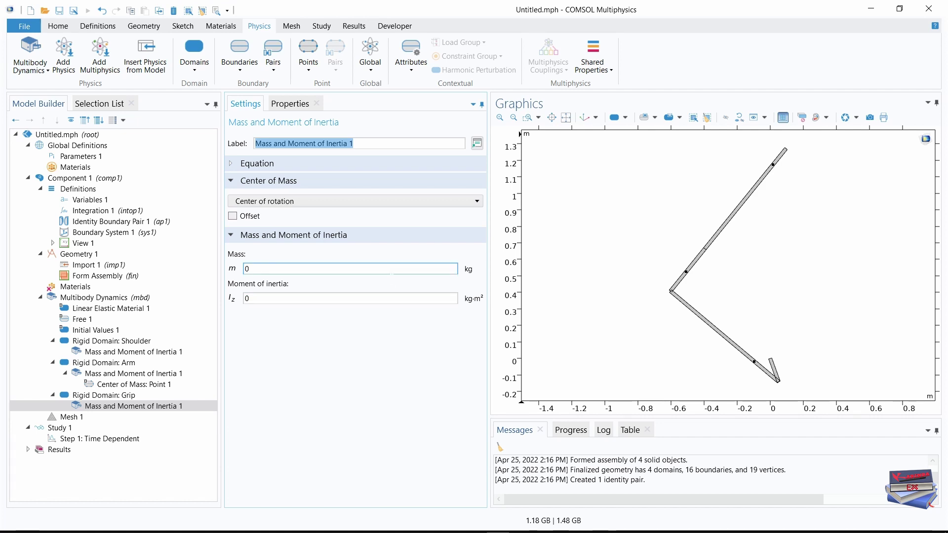
click(431, 199)
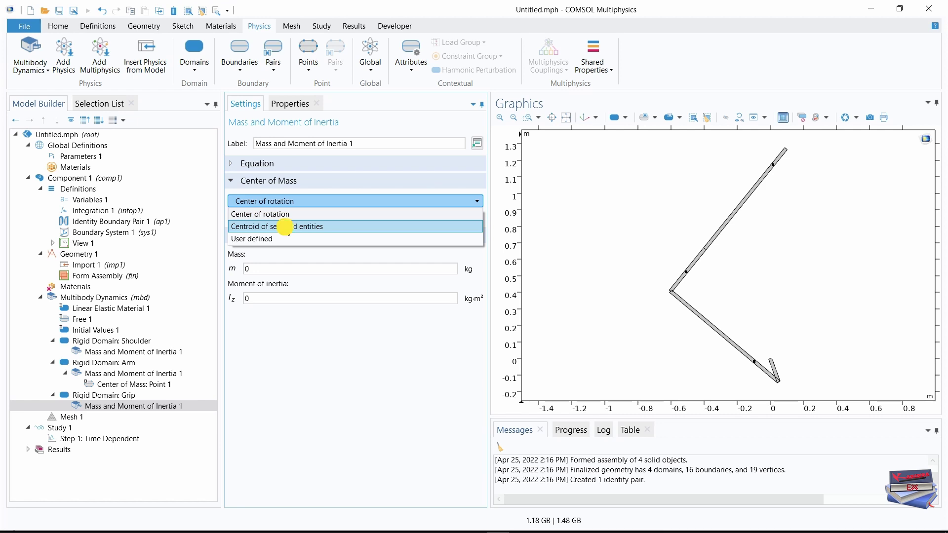
click(287, 227)
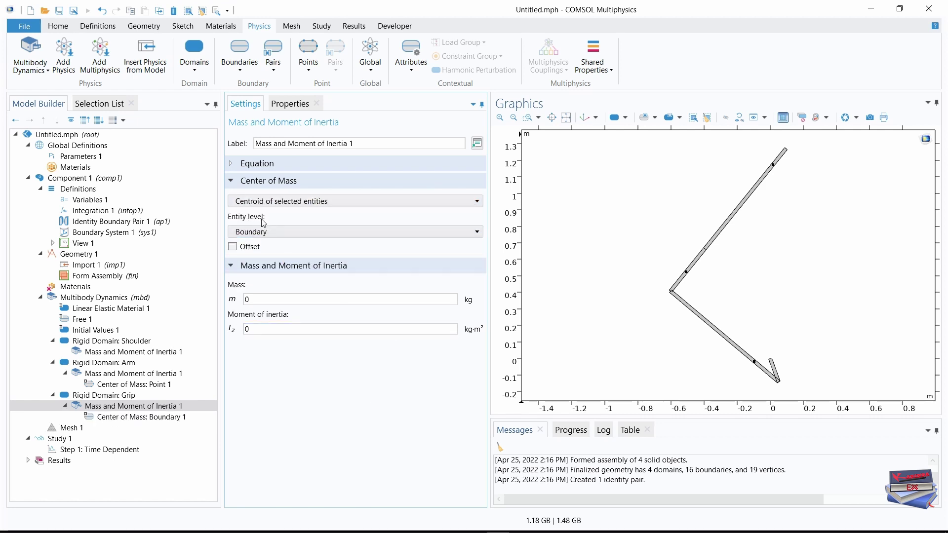
click(332, 232)
click(290, 256)
Set the grip's mass to Mg and moment of inertia to Ig, and check these parameters in Parameters 1
double_click(247, 299)
key(Caps_Lock)
text(M)
key(Caps_Lock)
text(g)
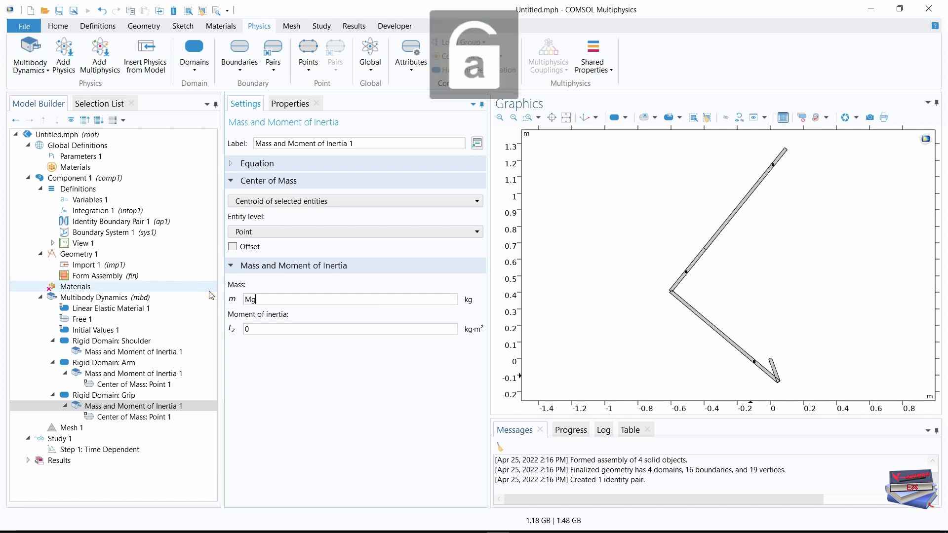
double_click(238, 329)
key(Caps_Lock)
text(I)
key(Caps_Lock)
text(g)
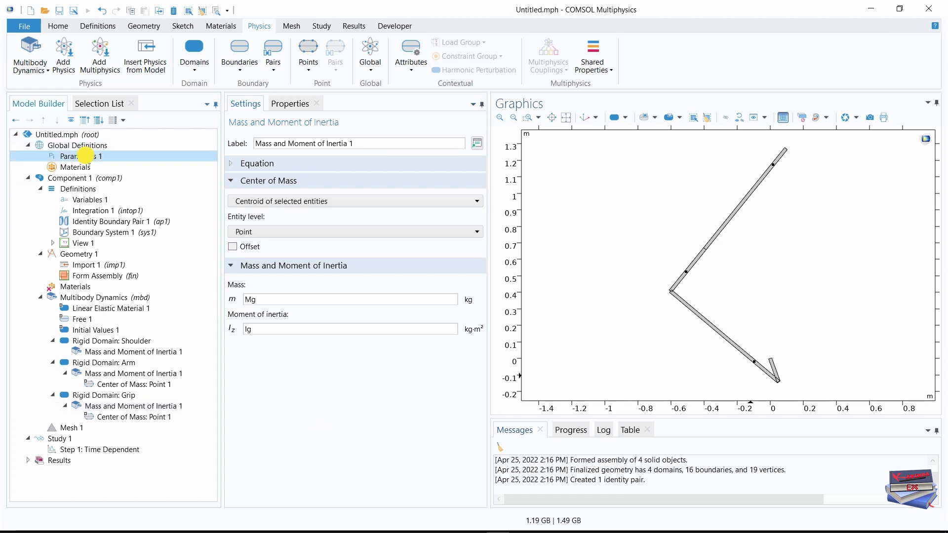
click(81, 156)
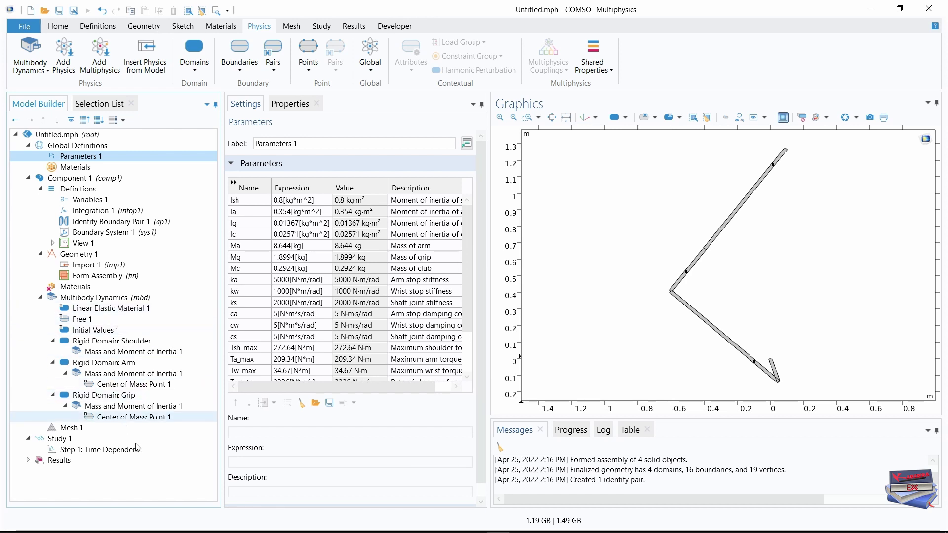
Assign point 3 as the center of mass point of the grip rigid domain
click(102, 396)
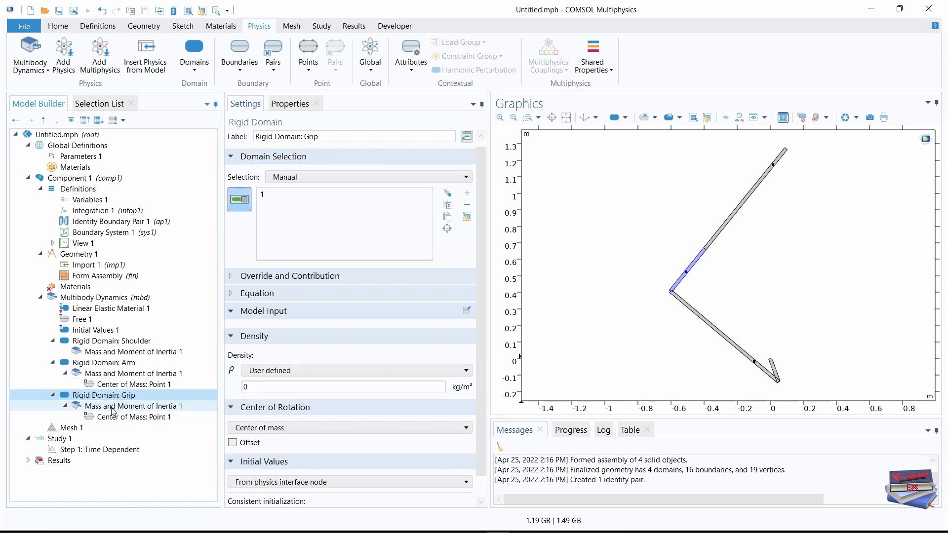
click(154, 419)
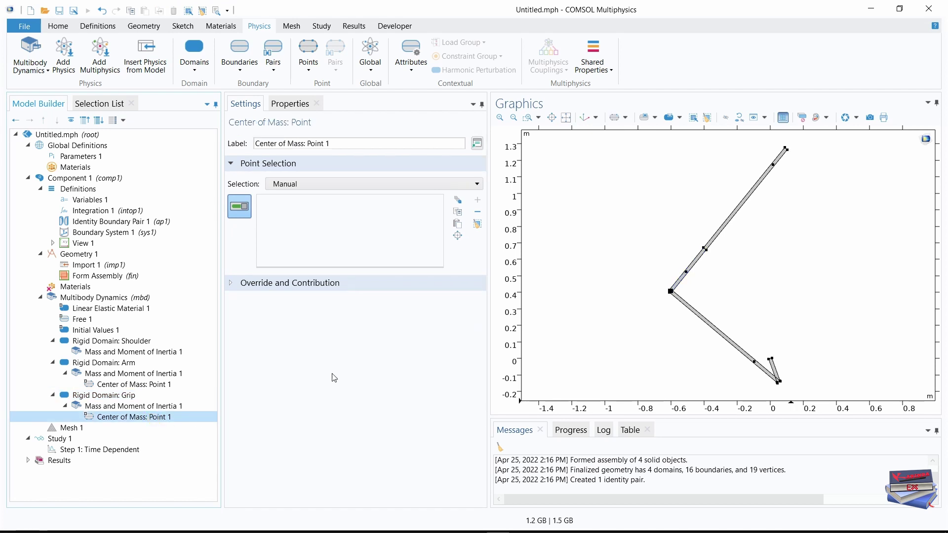
click(99, 105)
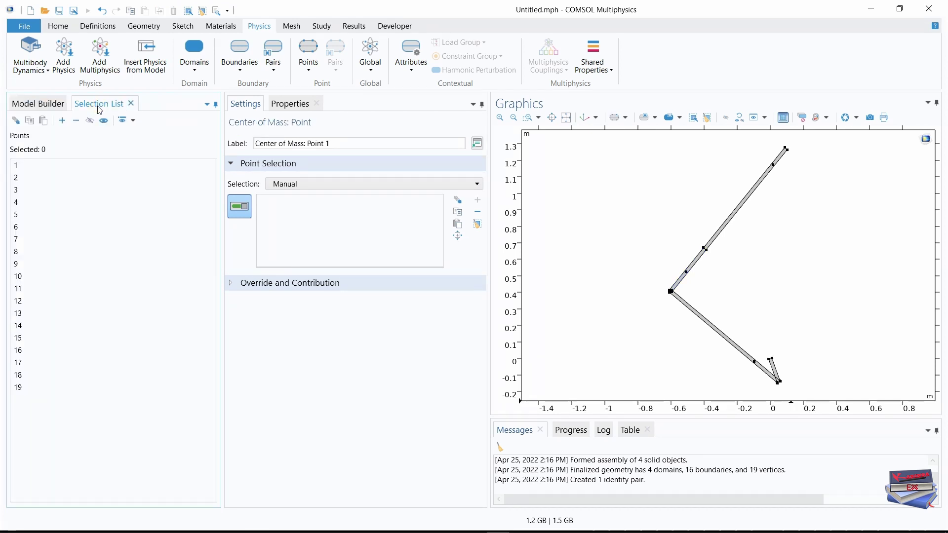
click(17, 193)
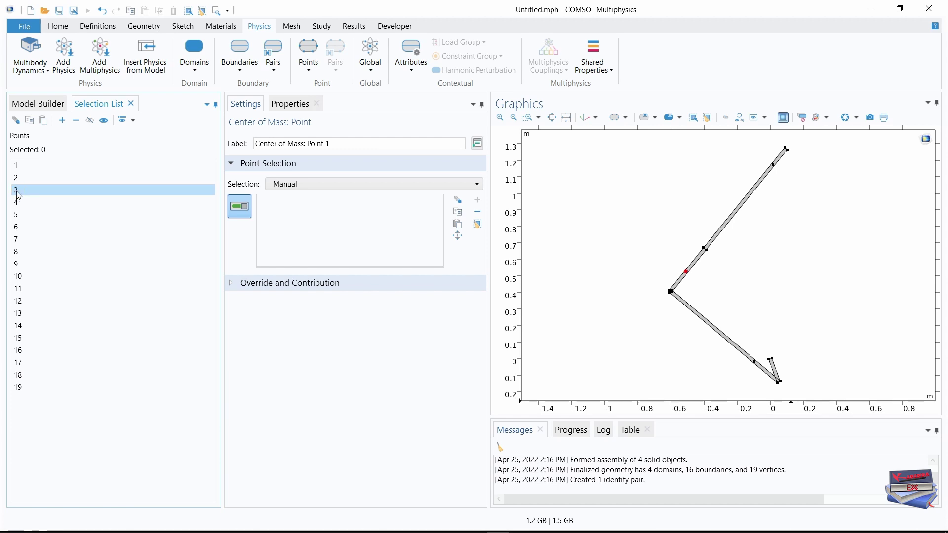
click(62, 120)
click(39, 104)
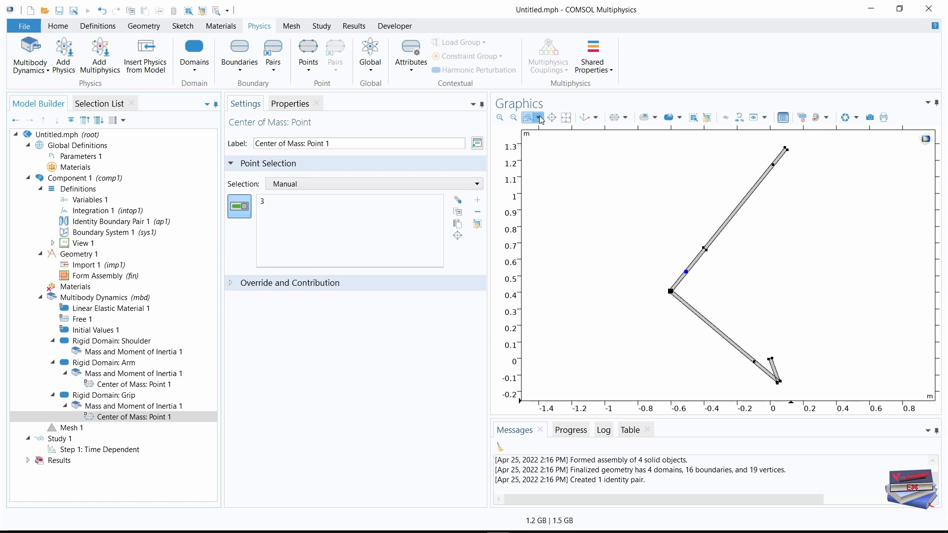
Add a fourth Rigid Domain to Multibody Dynamics and label it "Rigid Domain: Club"
click(193, 72)
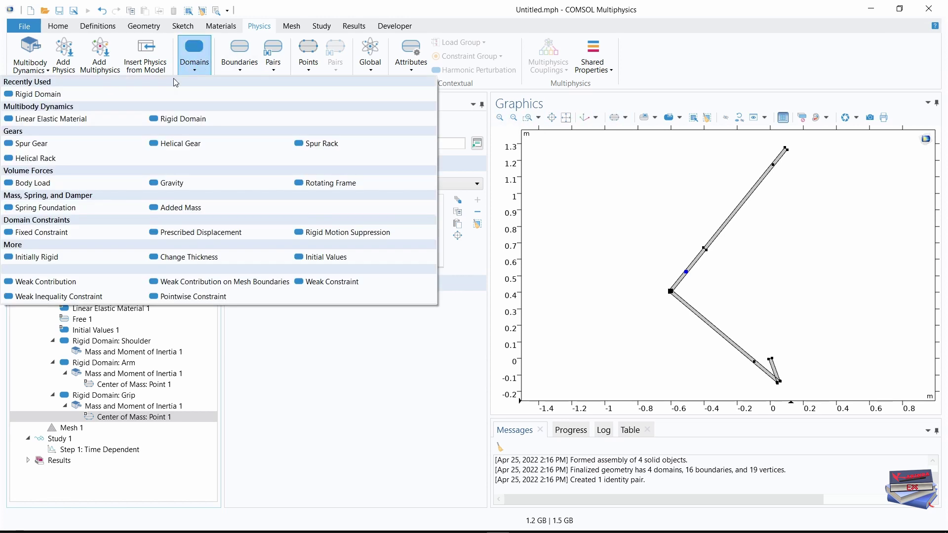
click(176, 122)
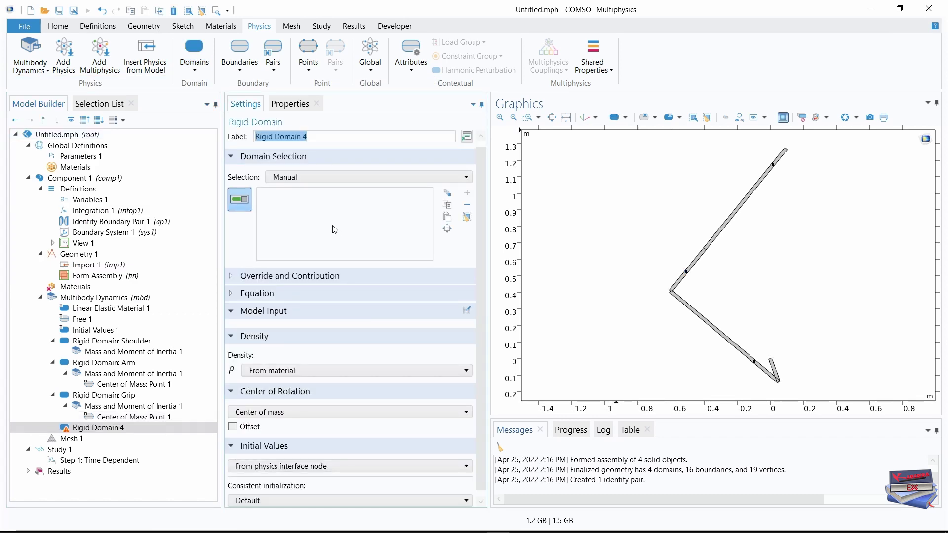
click(311, 136)
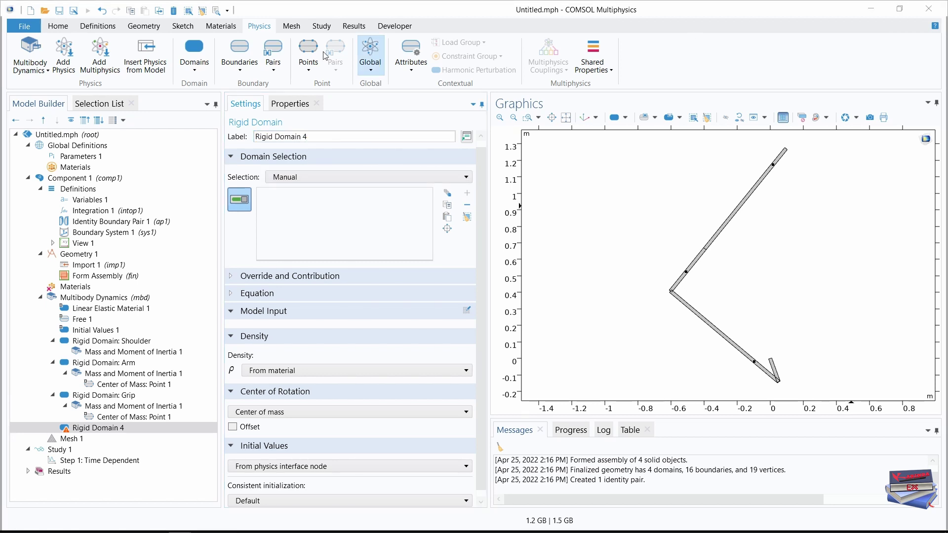
drag(319, 136, 252, 137)
text(Rigid Domain: Club)
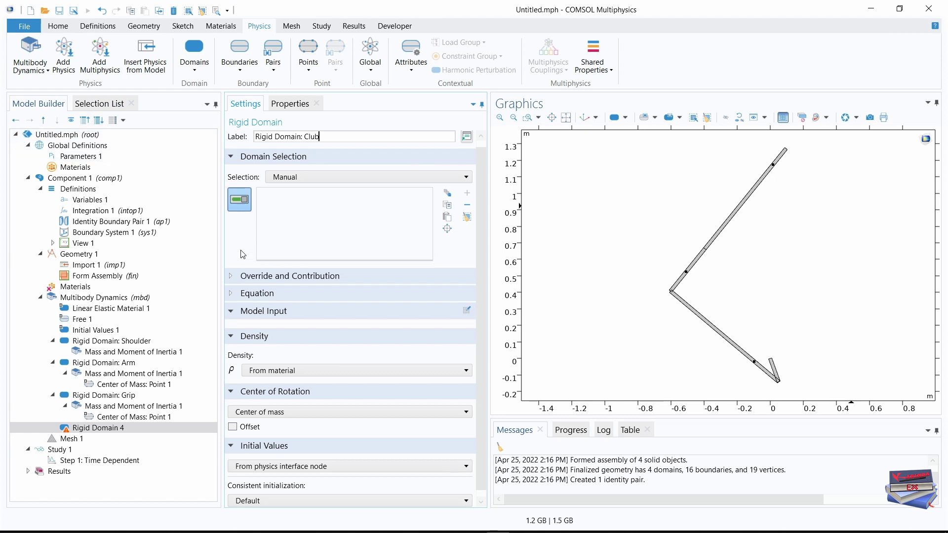
Assign domain 3 to the club rigid domain
click(99, 104)
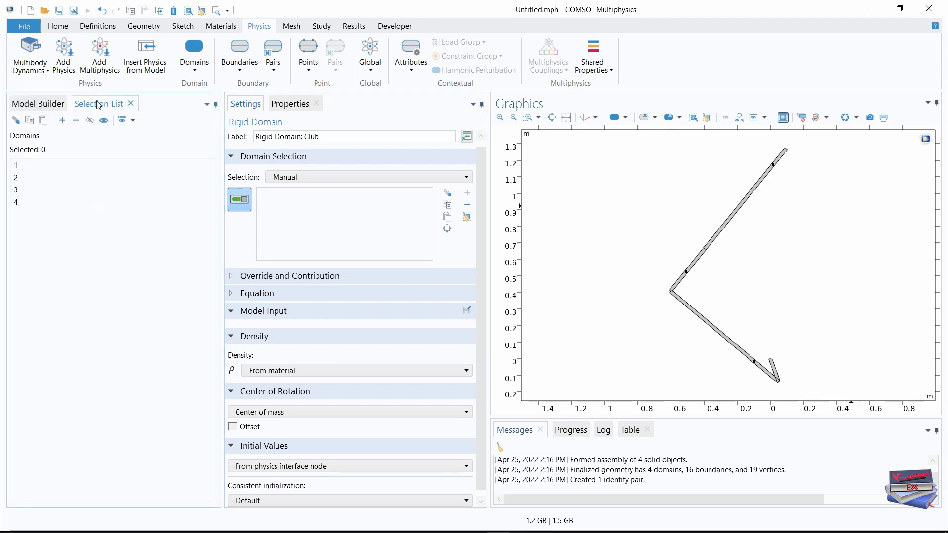
click(17, 191)
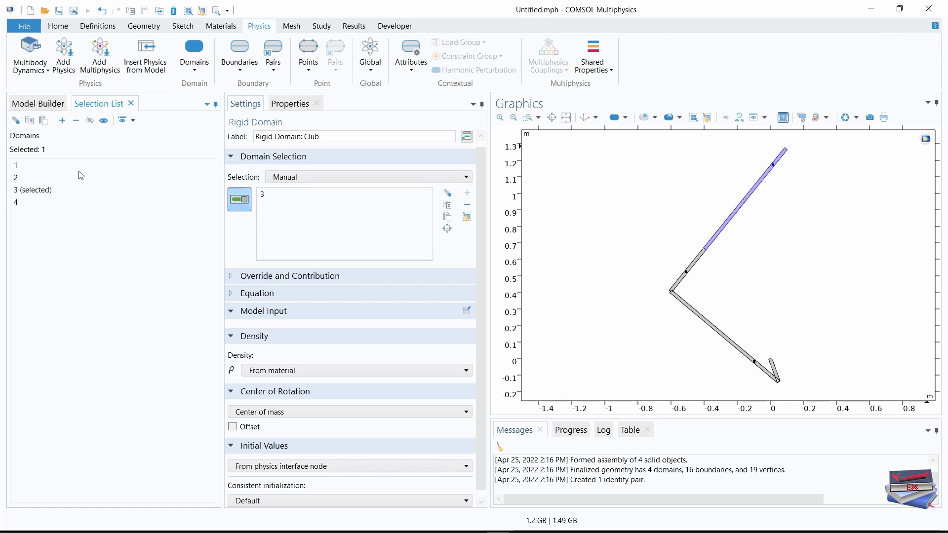
click(39, 108)
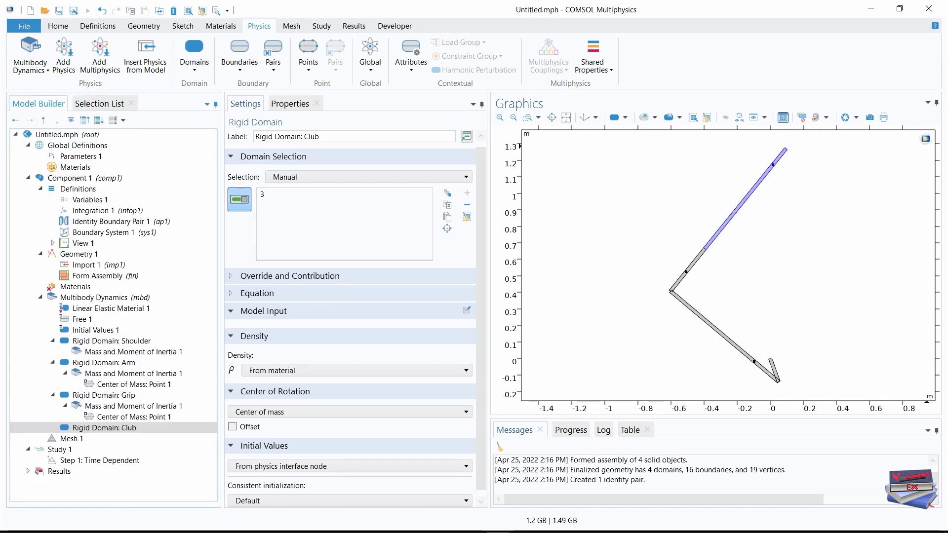
scroll(483, 281, down, 1)
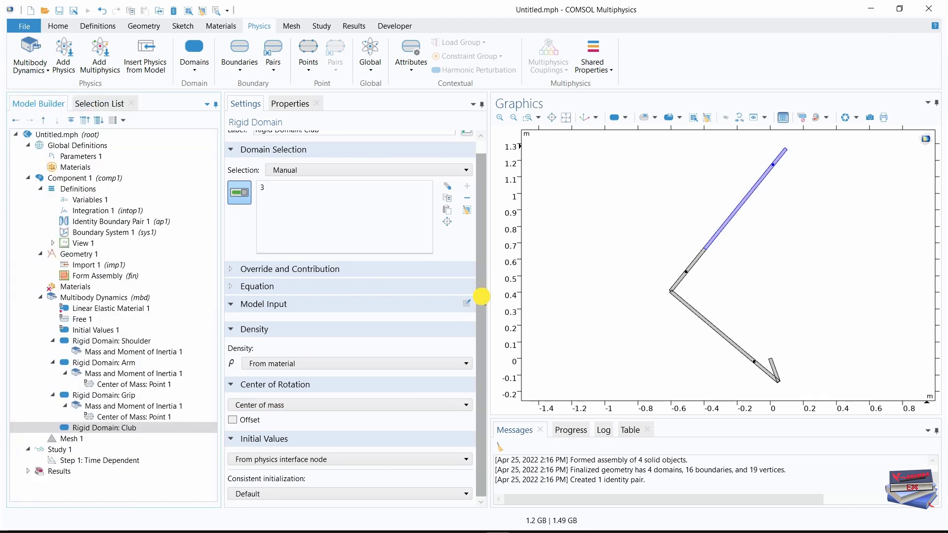
Set the club rigid domain's density to User defined and add a Mass and Moment of Inertia node to it
click(452, 364)
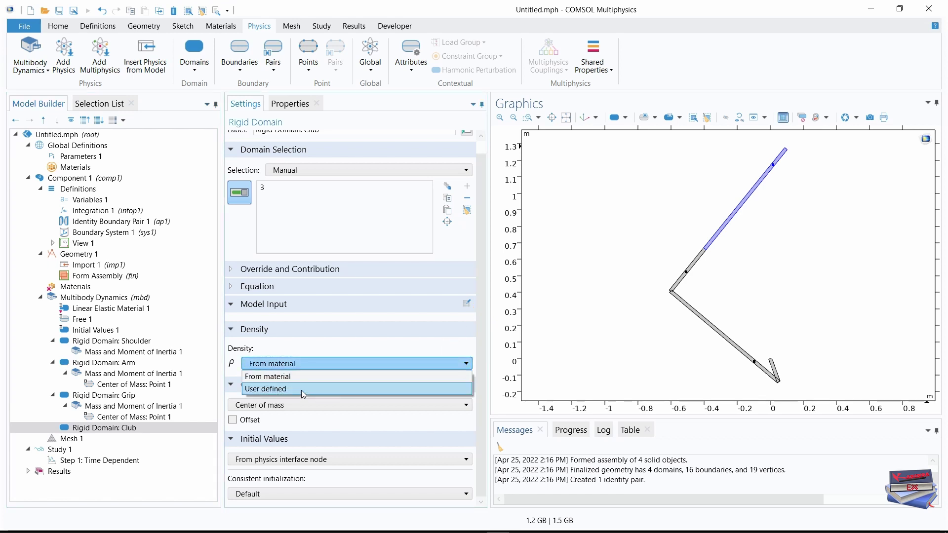
click(303, 392)
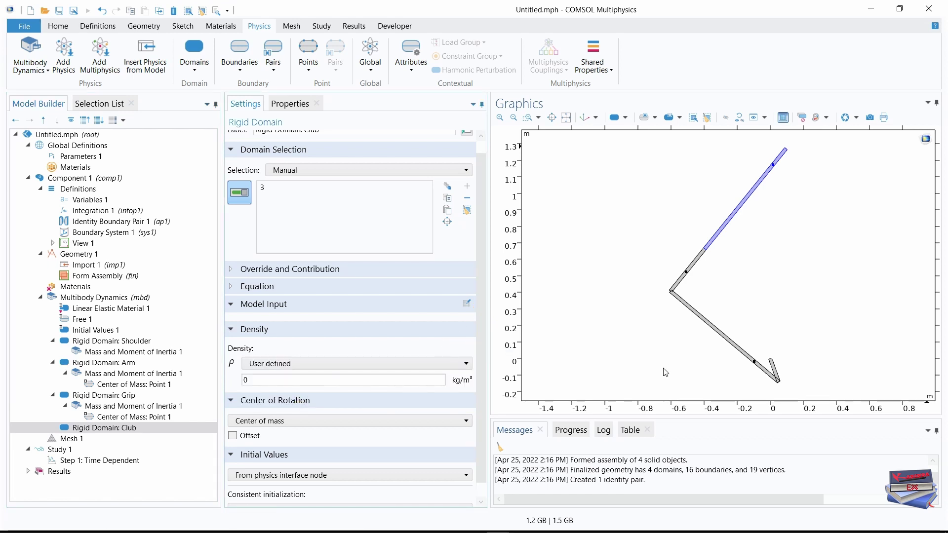
click(409, 73)
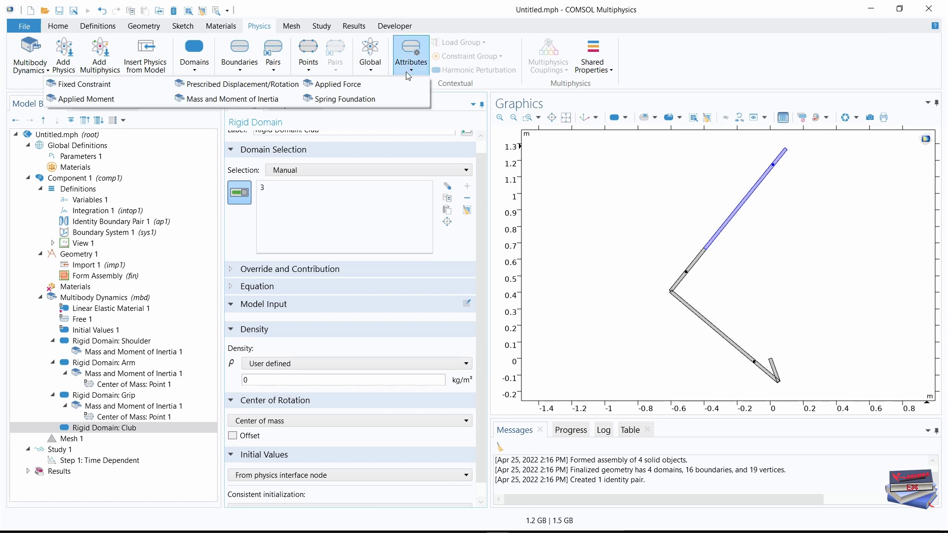
click(230, 100)
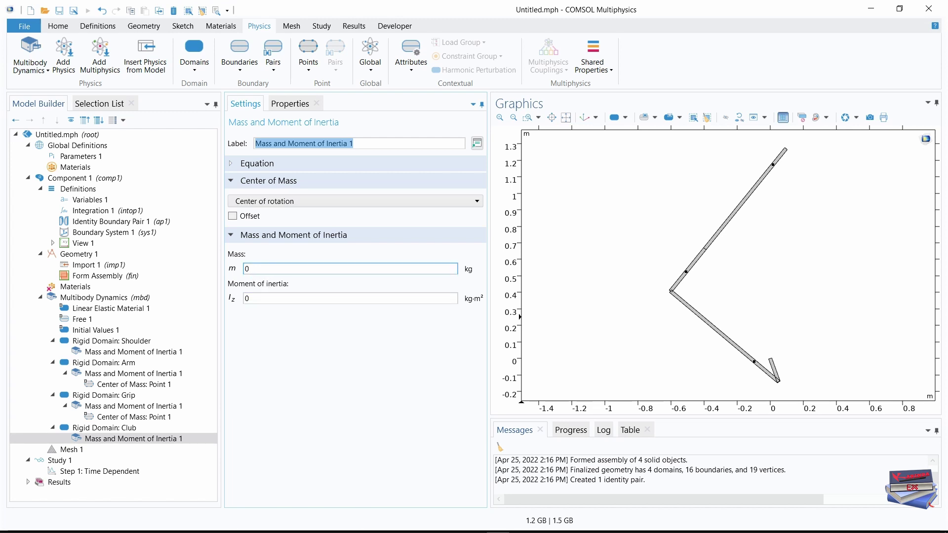
Set the club's mass to Mc and its moment of inertia to Ic
double_click(246, 269)
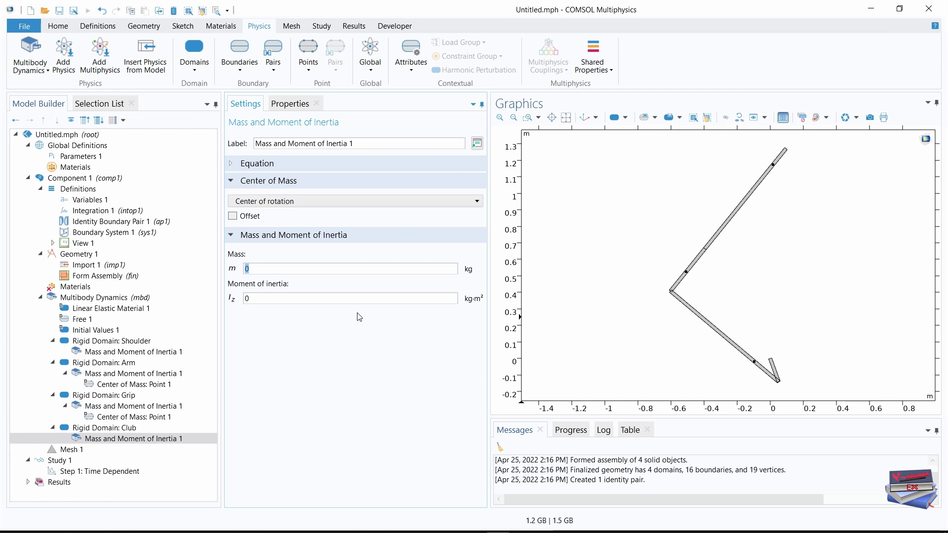
text(M)
key(Caps_Lock)
text(c)
key(Tab)
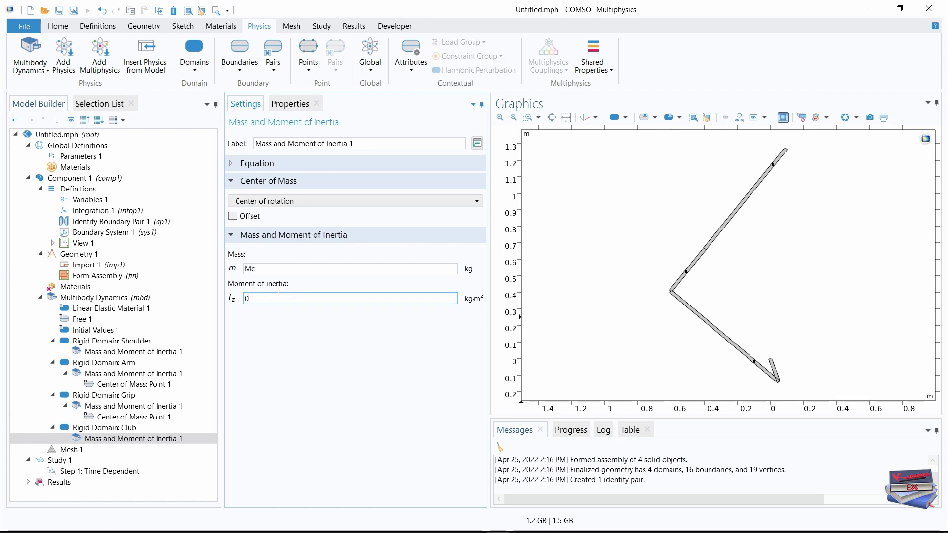
key(Caps_Lock)
text(I)
key(Caps_Lock)
text(c)
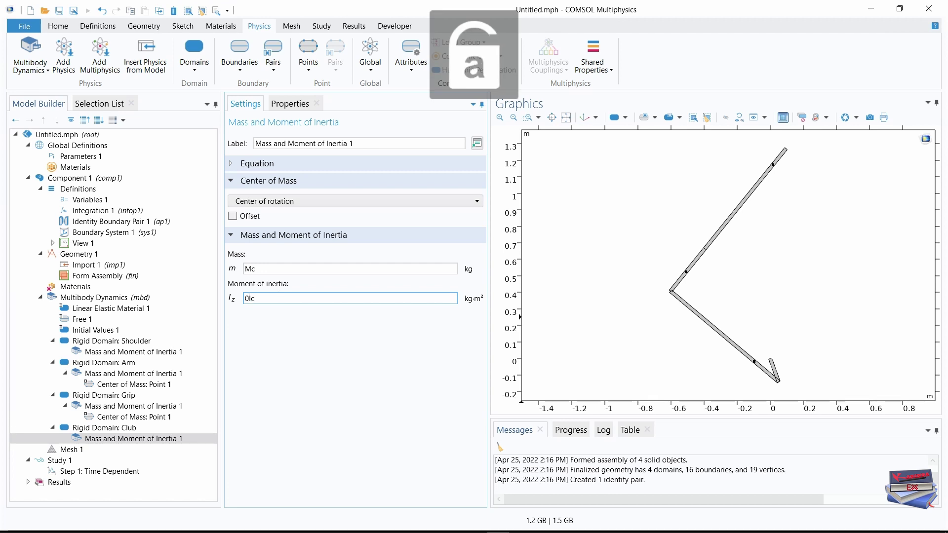
key(BackSpace)
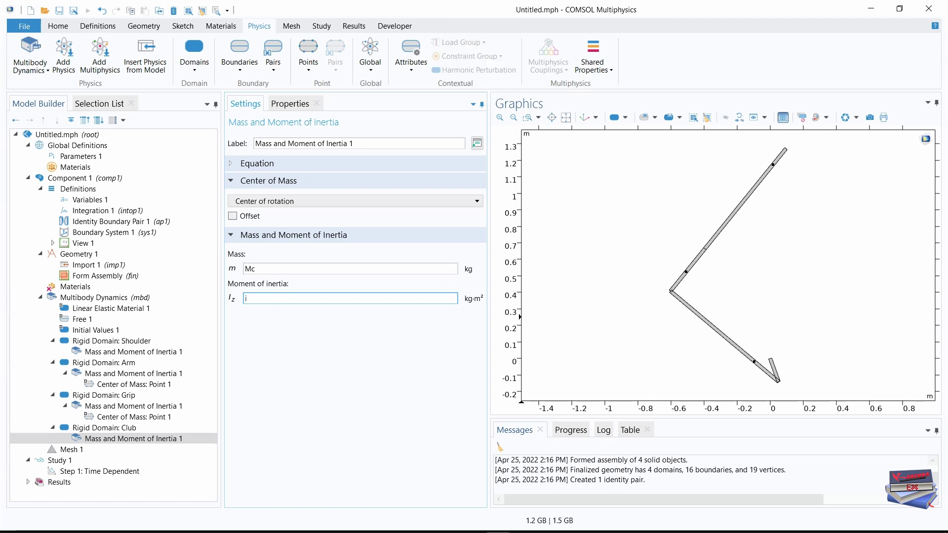
key(Caps_Lock)
text(I)
key(Caps_Lock)
text(c)
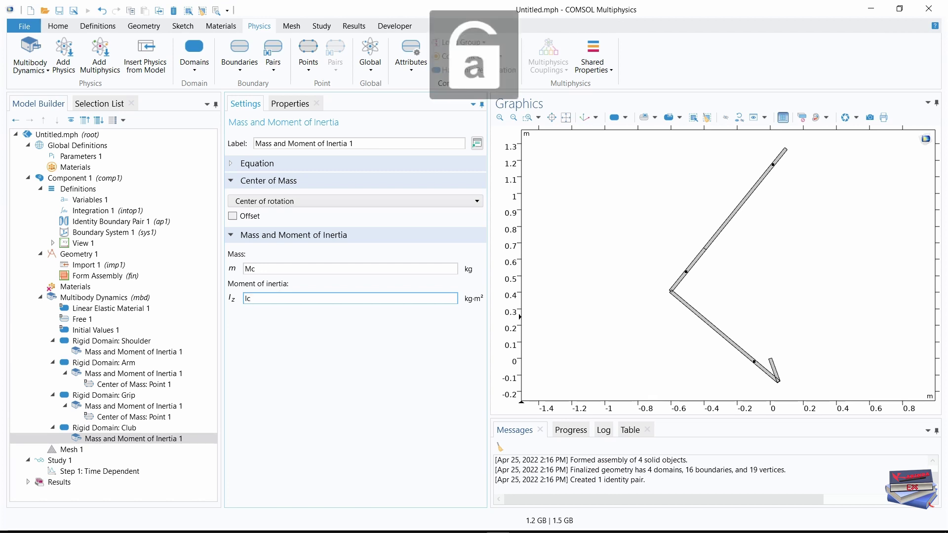
click(275, 402)
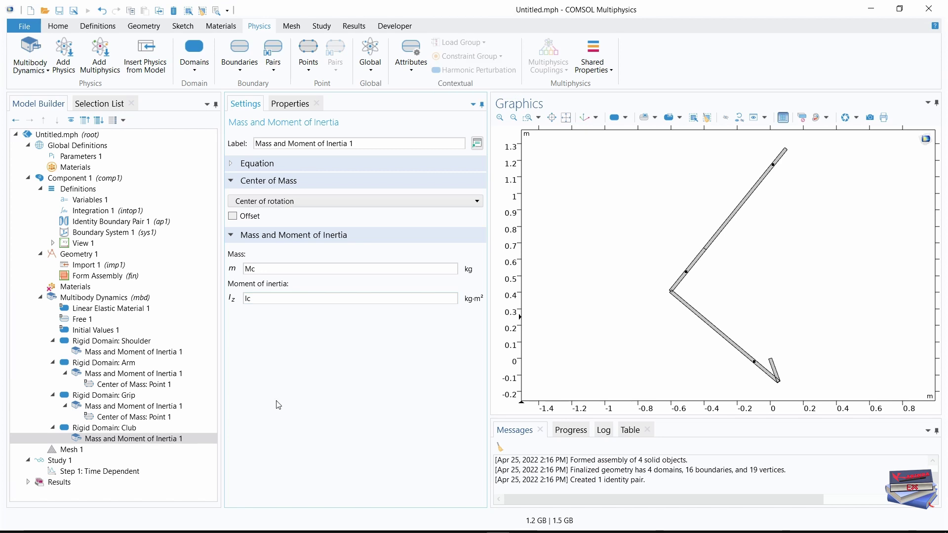
Define the club's center of mass as the centroid of selected entities at the Point entity level
click(352, 201)
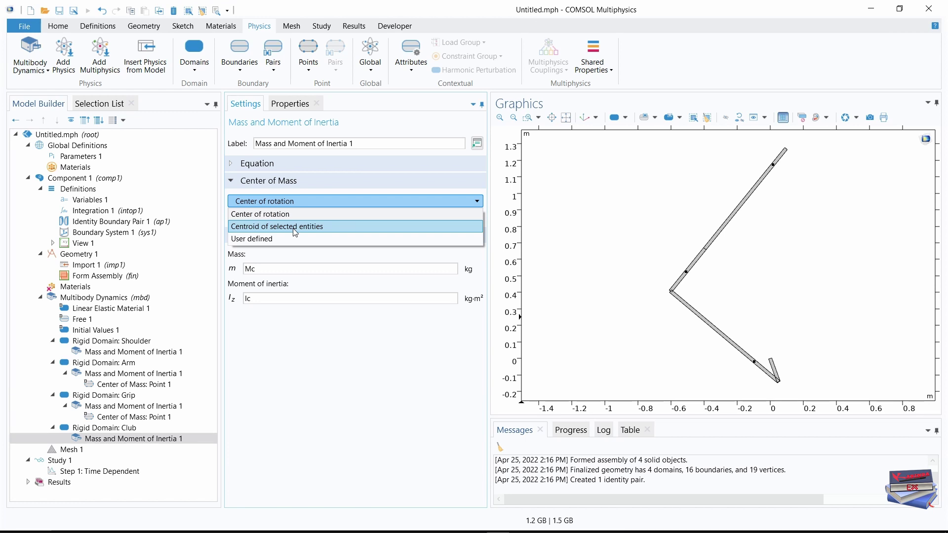
click(295, 226)
click(358, 232)
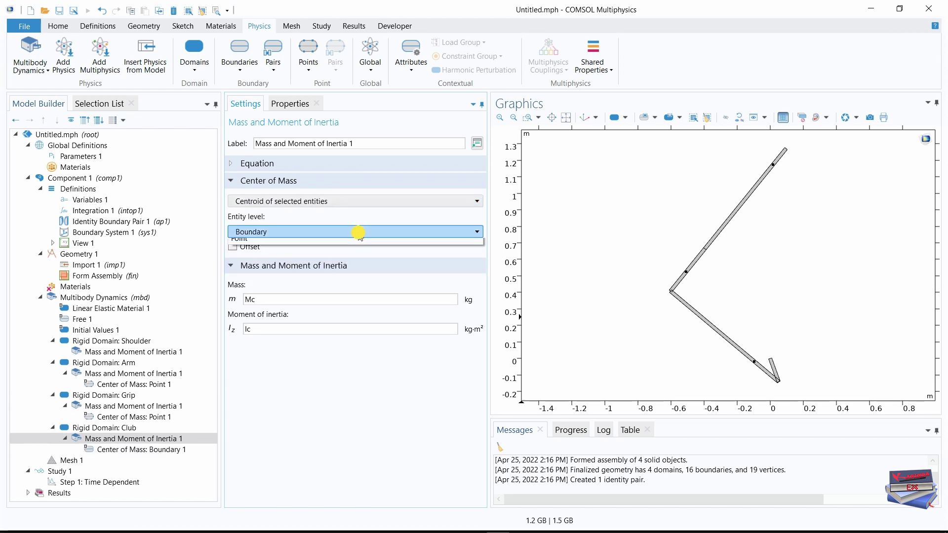
click(265, 255)
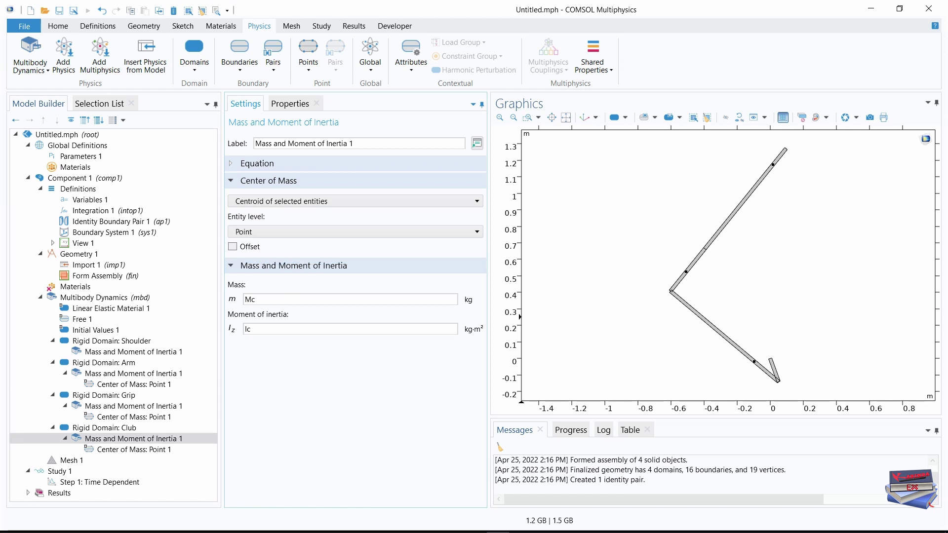
Assign point 13 as the center of mass point of the club rigid domain
click(133, 450)
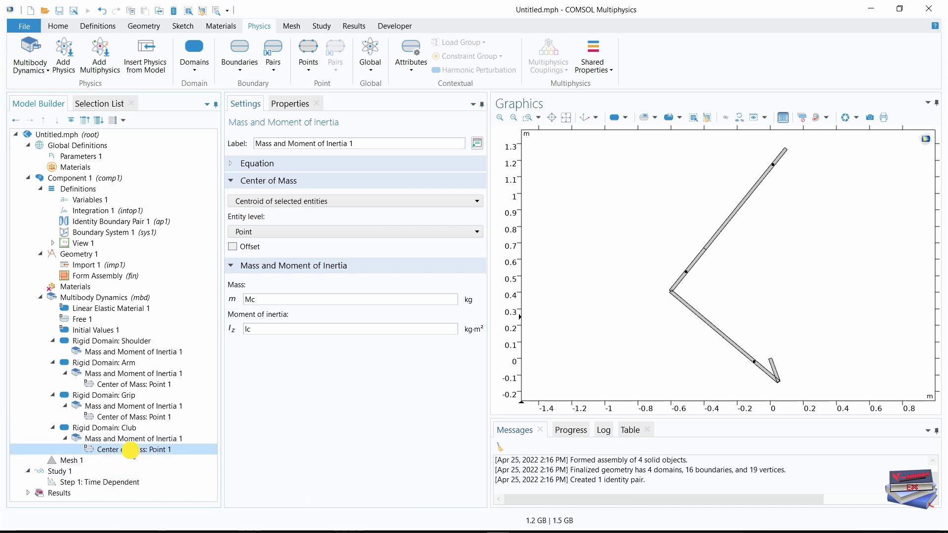
click(100, 103)
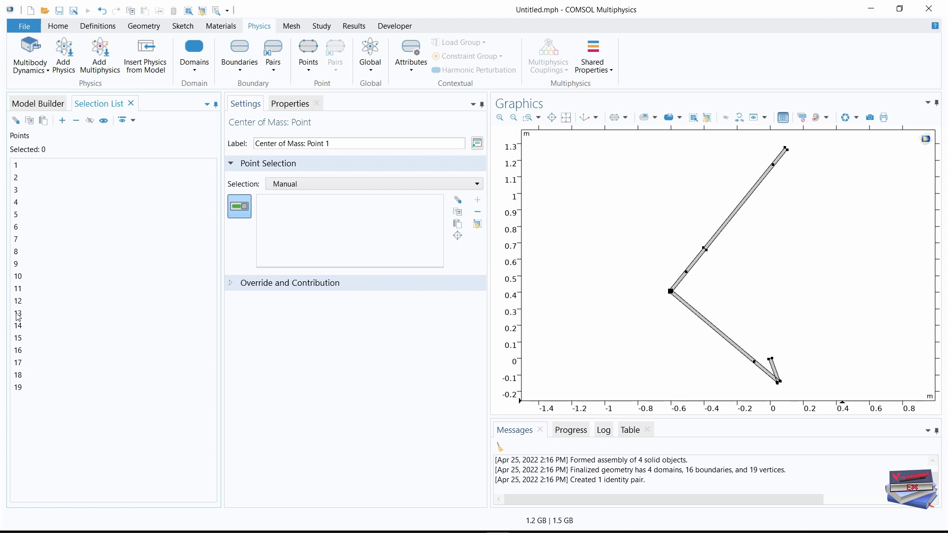
click(61, 119)
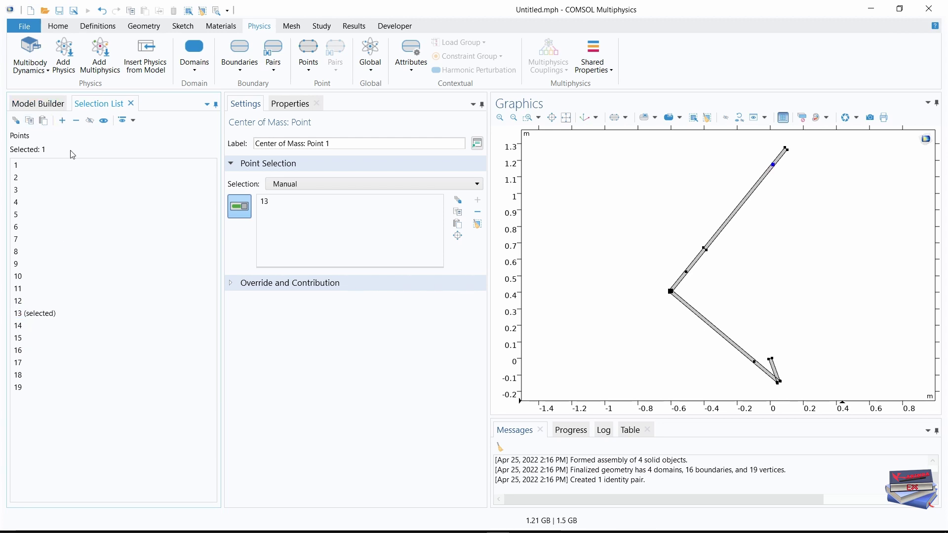
click(42, 104)
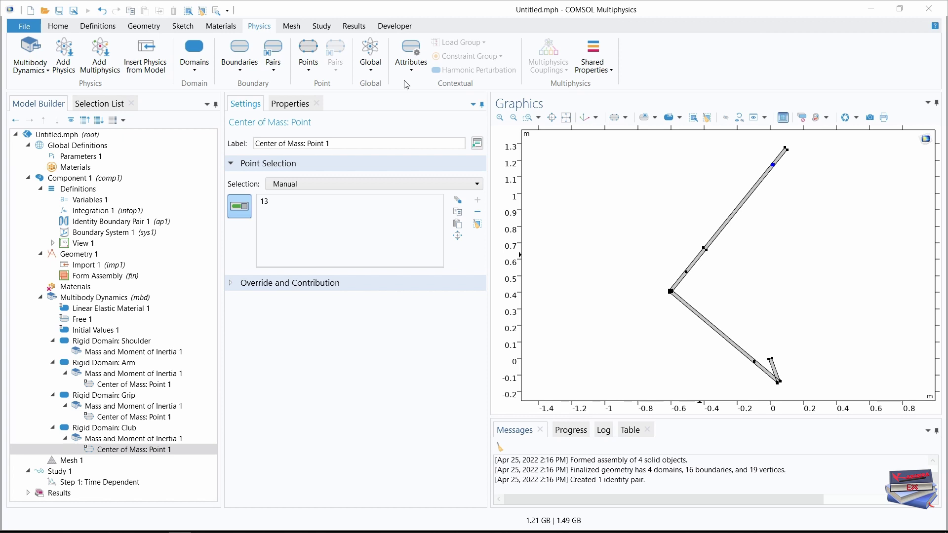
Add a Hinge Joint to Multibody Dynamics and label it "Hinge Joint: Shoulder"
click(370, 62)
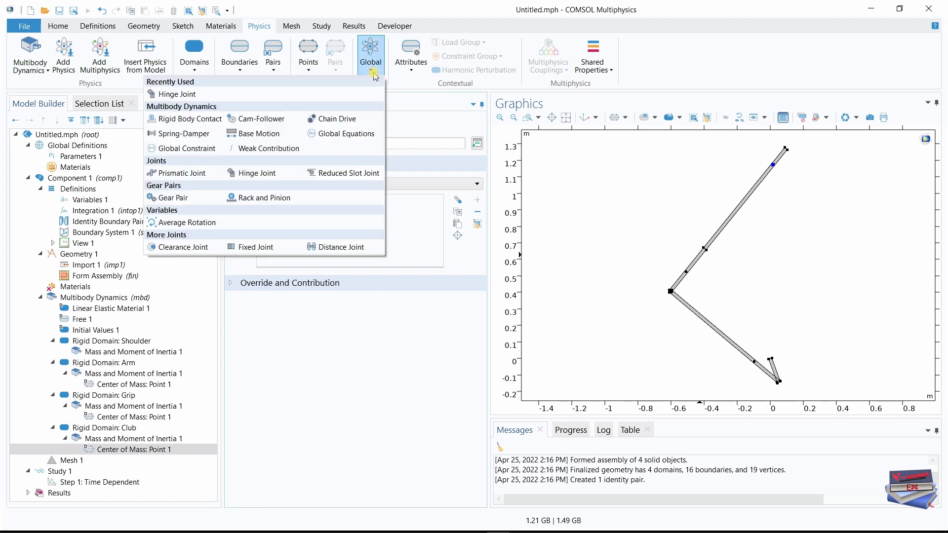
click(256, 174)
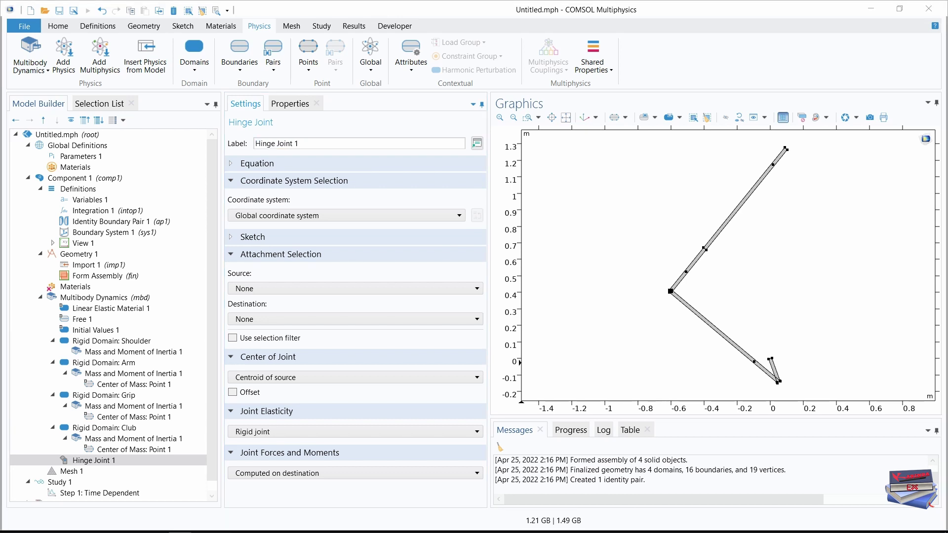
click(298, 143)
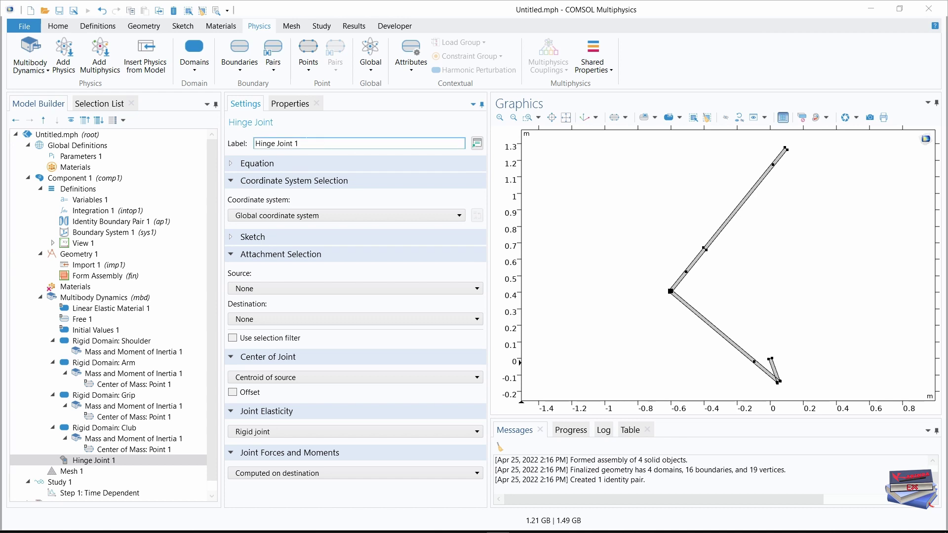
drag(299, 143, 232, 145)
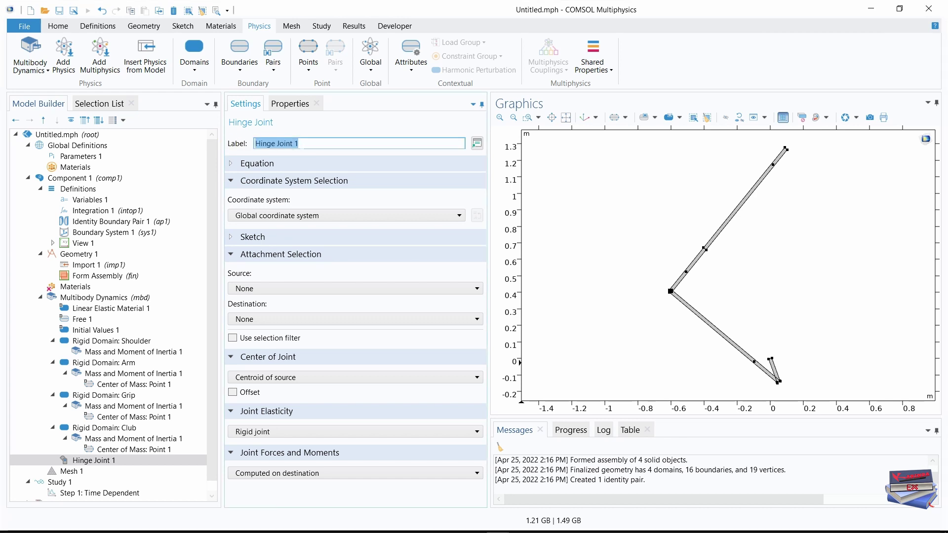
text(Hinge Joint: Shoulder)
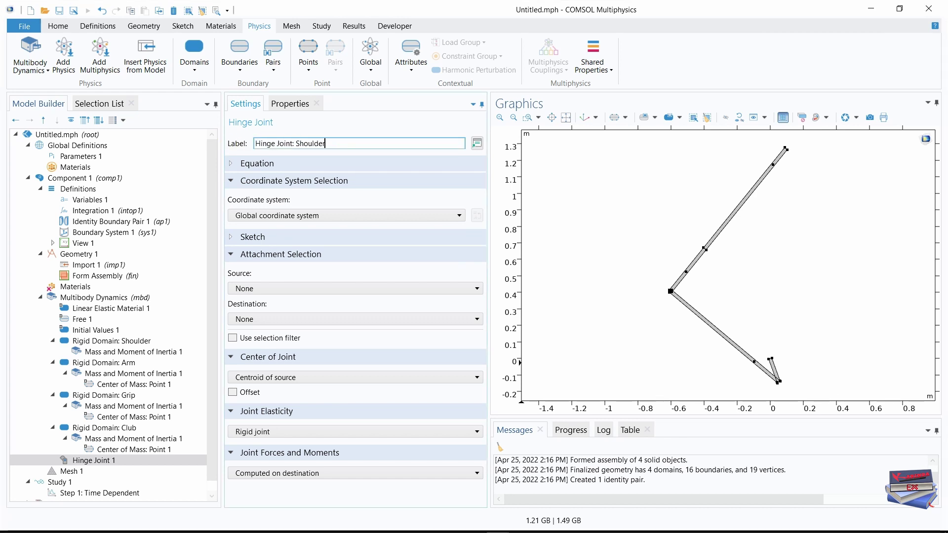
Connect the shoulder hinge from Fixed to Rigid Domain: Shoulder, centered on the centroid of selected boundaries, with joint forces set to Do not compute
click(325, 288)
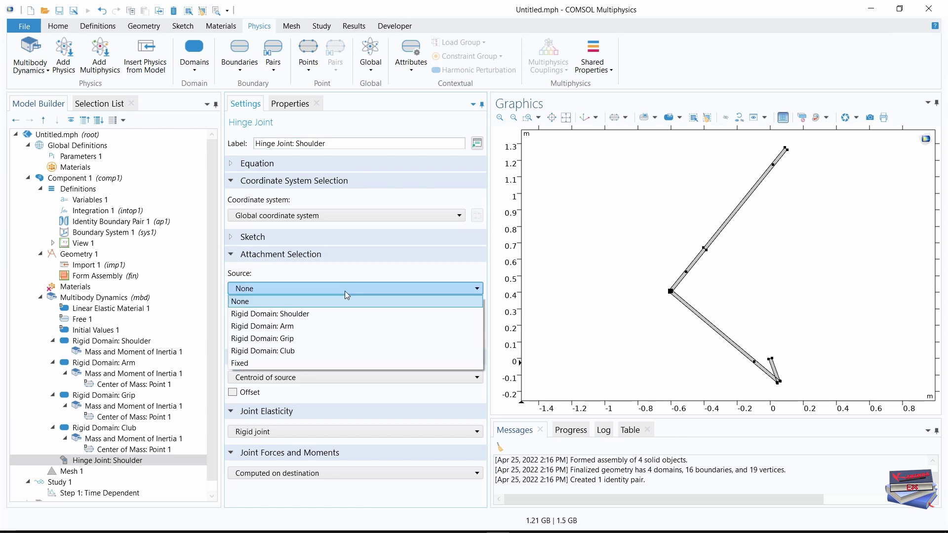
click(291, 363)
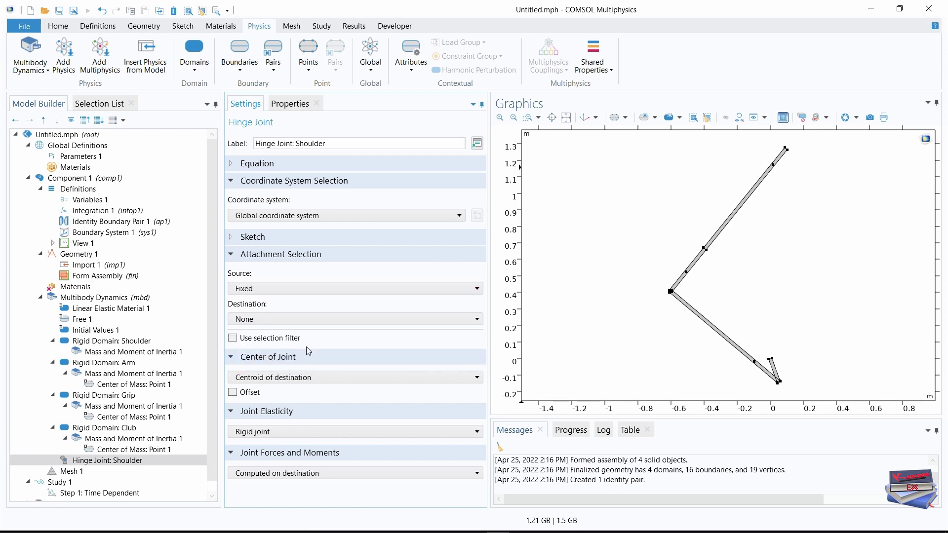
click(378, 319)
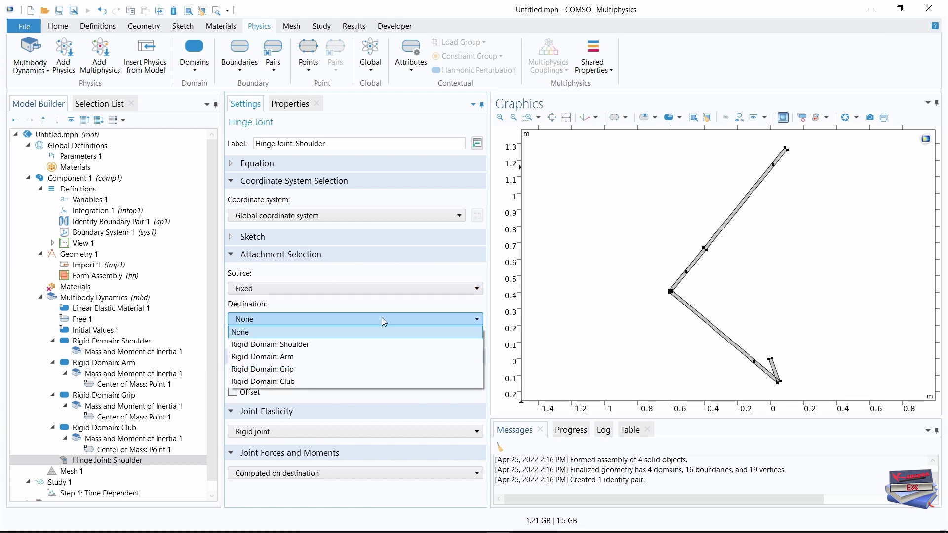
click(346, 345)
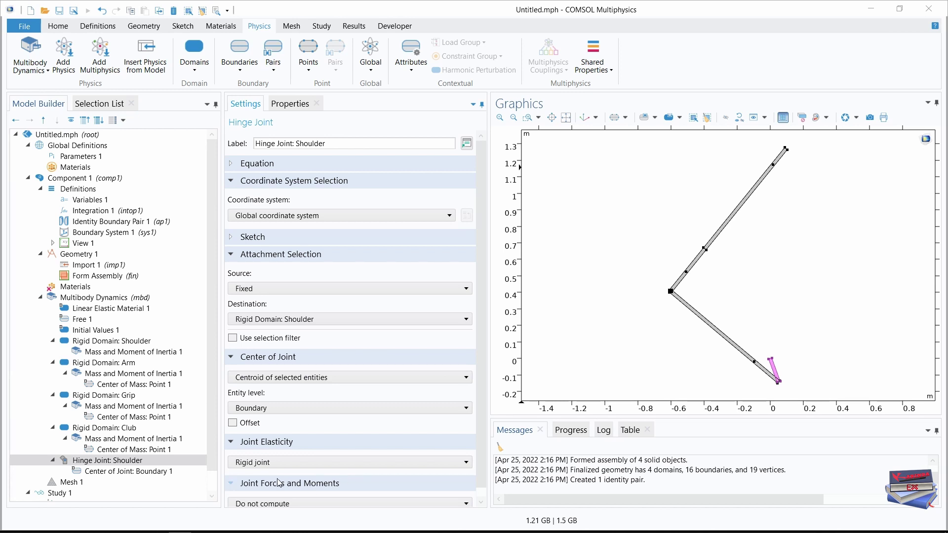
Assign boundary 13 as the center of joint for the shoulder hinge
drag(216, 312, 217, 333)
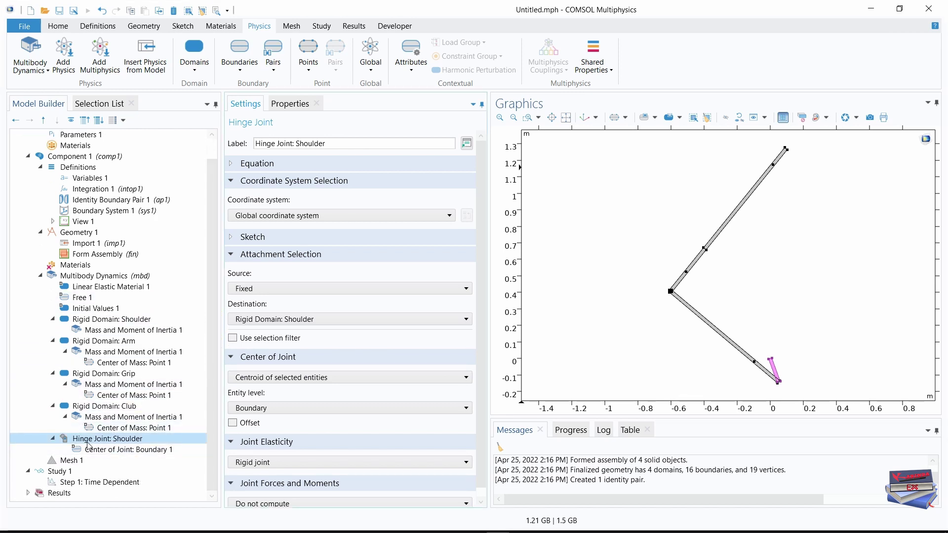
click(53, 439)
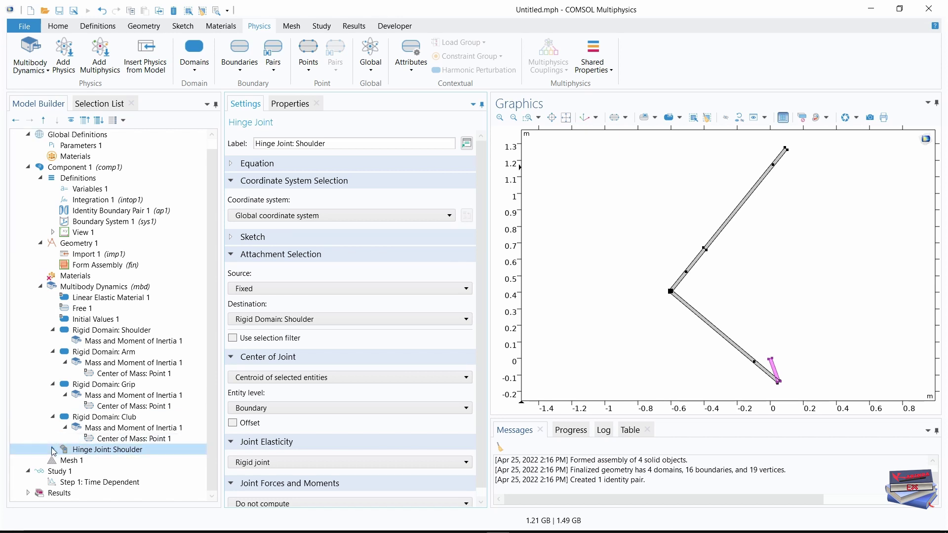
click(53, 449)
scroll(168, 425, down, 1)
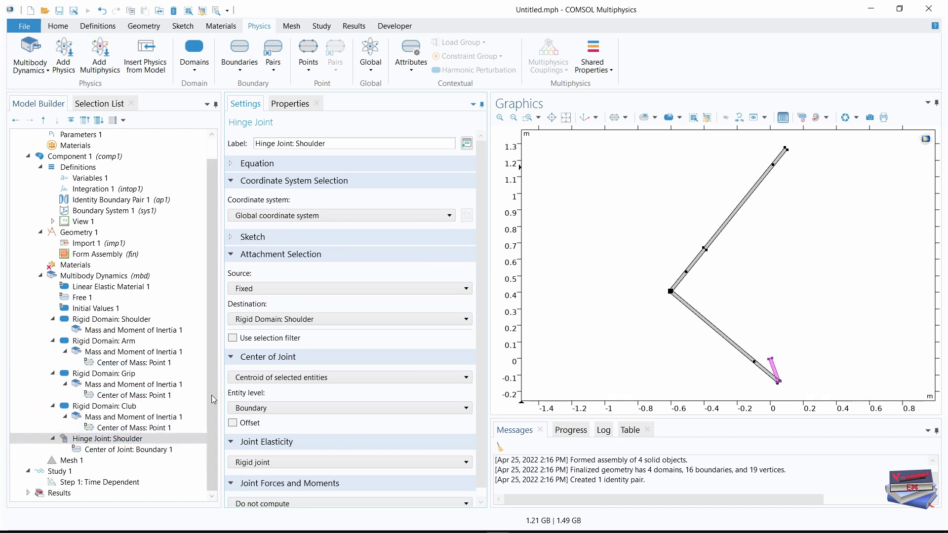
click(113, 450)
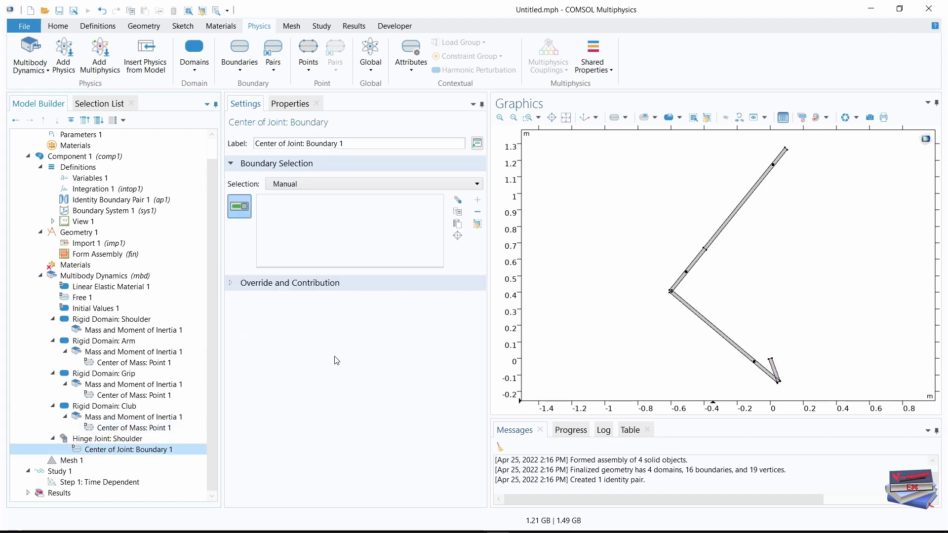
click(103, 105)
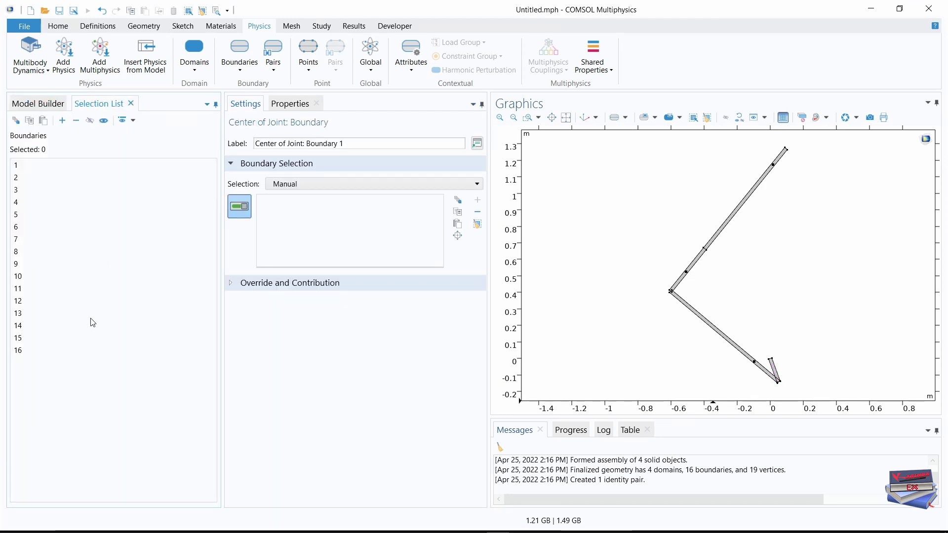
click(21, 315)
click(62, 120)
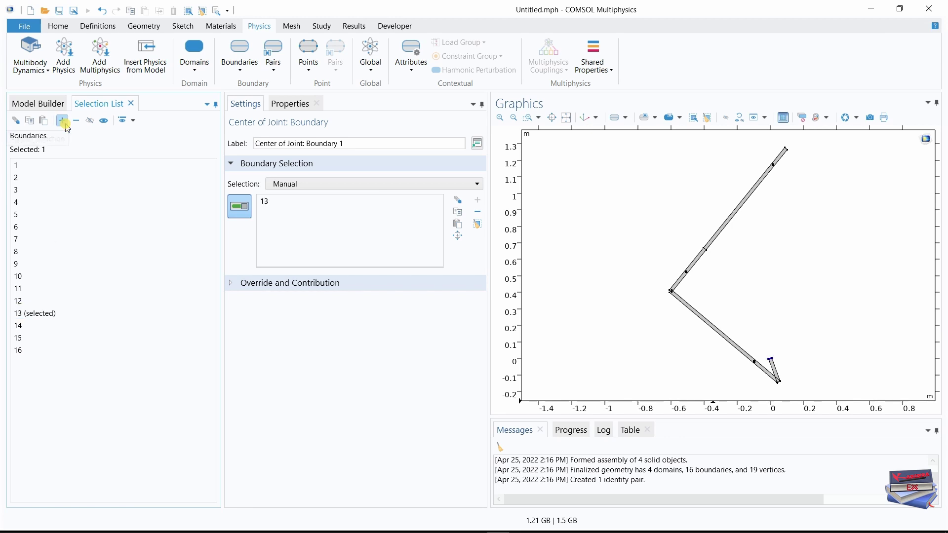
click(40, 104)
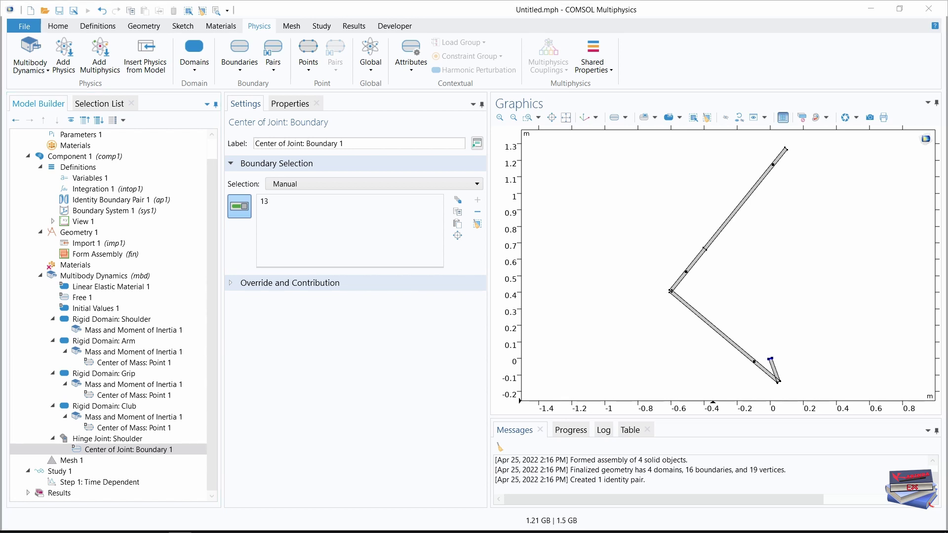
Add an Applied Force and Moment node to the shoulder hinge joint
click(412, 71)
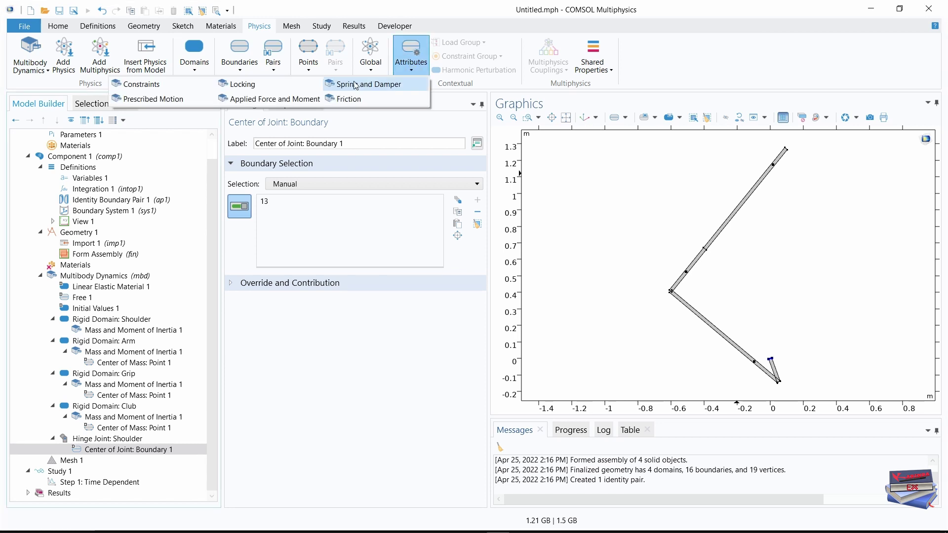
click(260, 99)
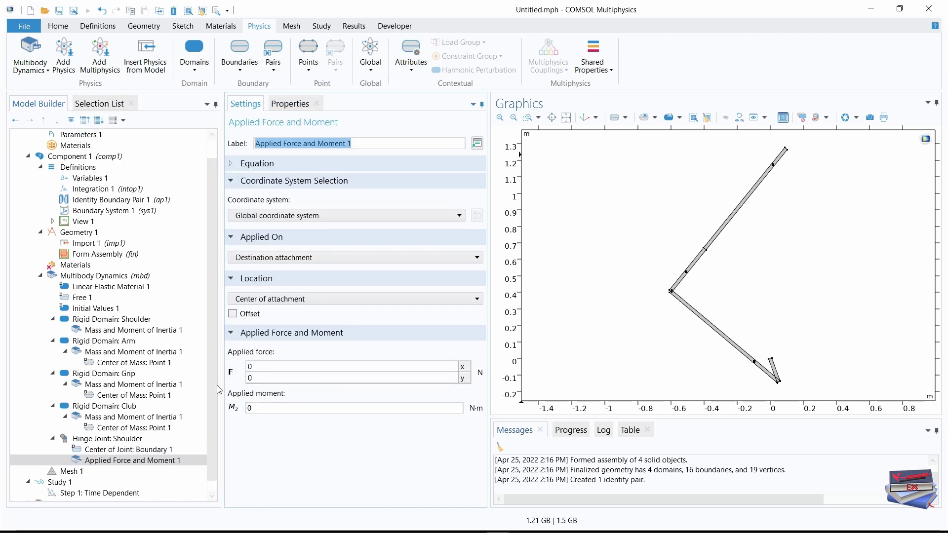
Apply the shoulder hinge's force and moment on the Joint and set the applied moment to Tsh
drag(211, 360, 212, 405)
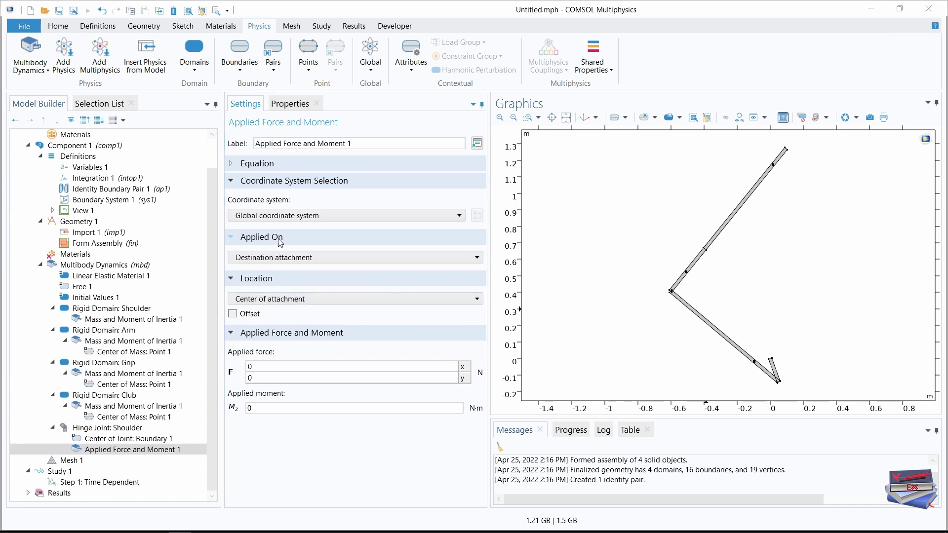
click(435, 257)
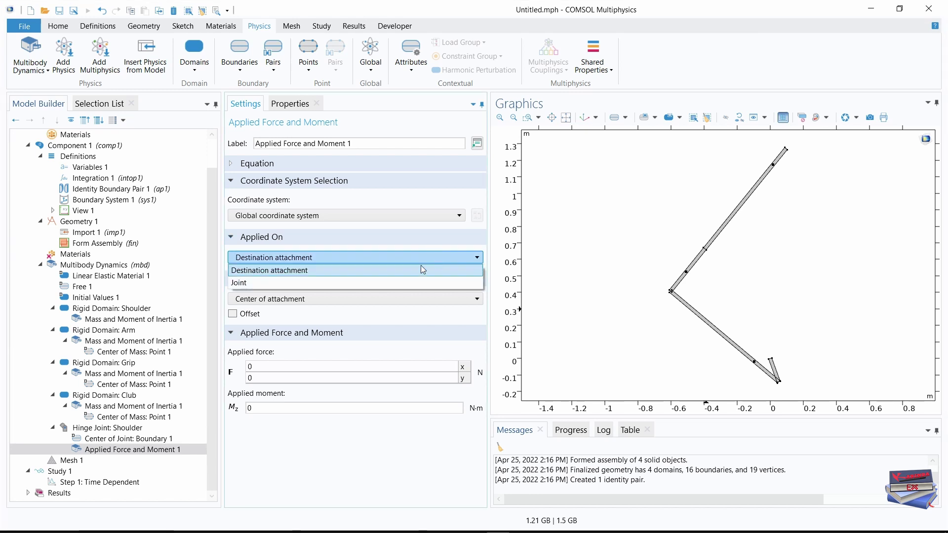
click(362, 281)
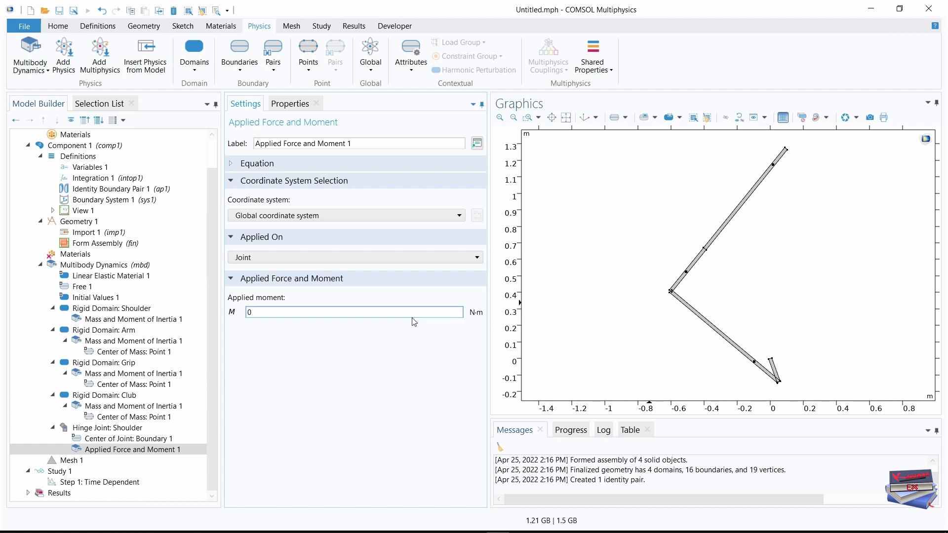
double_click(245, 312)
key(BackSpace)
key(ctrl+z)
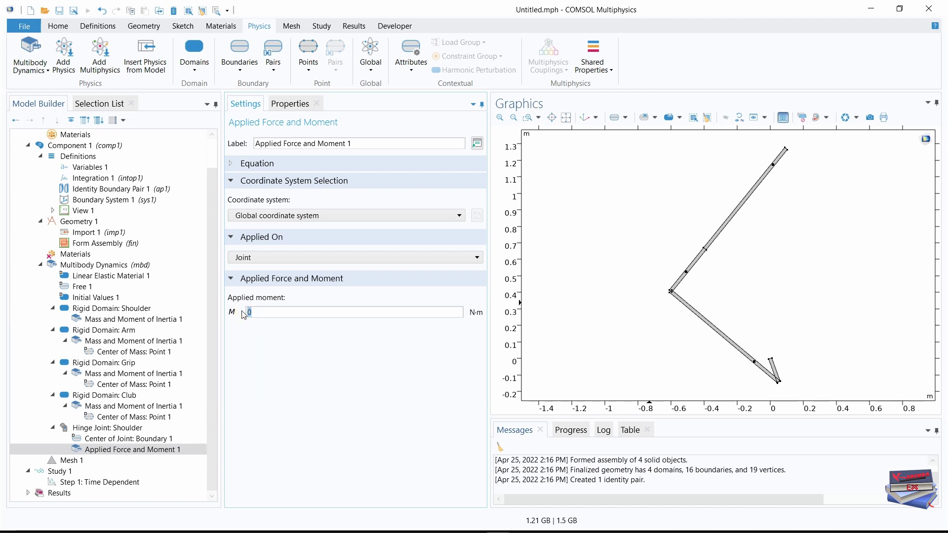
text(T)
key(Caps_Lock)
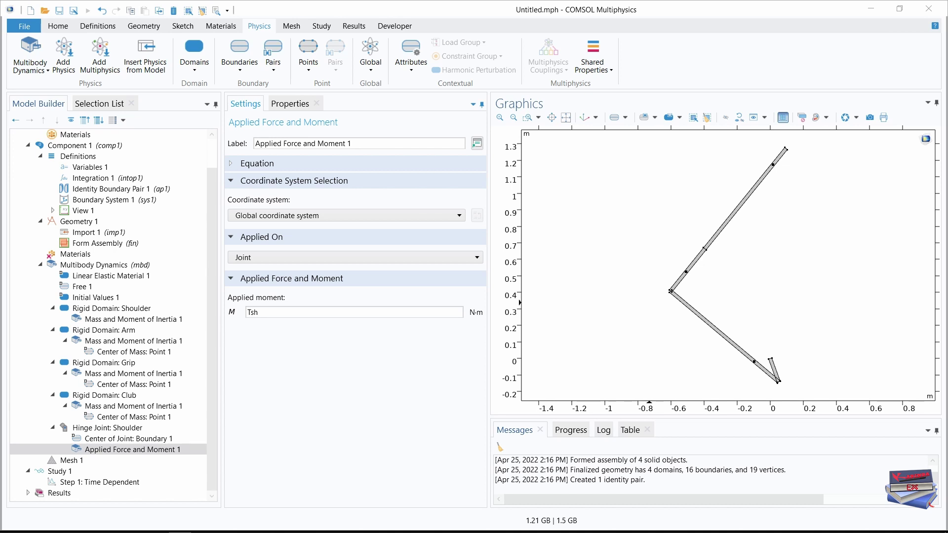
Add a second Hinge Joint to Multibody Dynamics and label it "Hinge Joint: Arm"
click(371, 70)
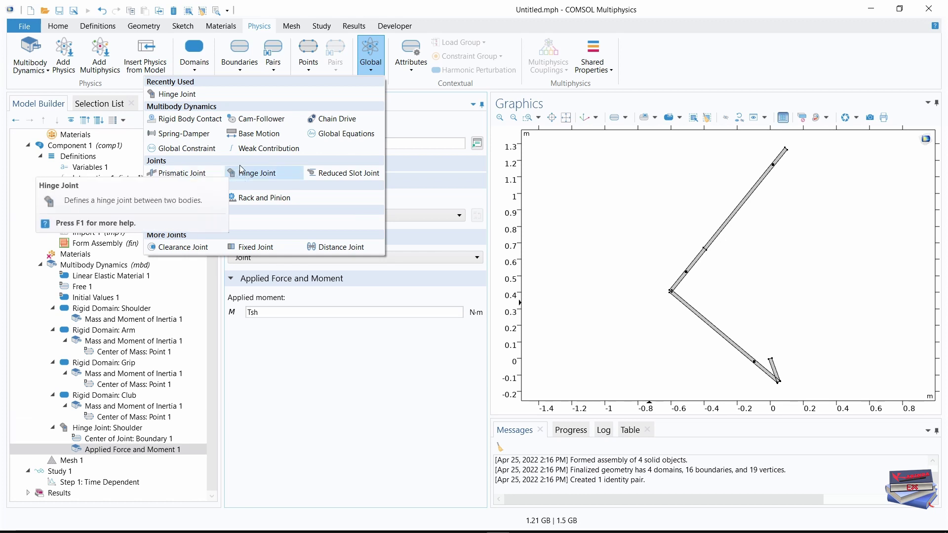
click(166, 95)
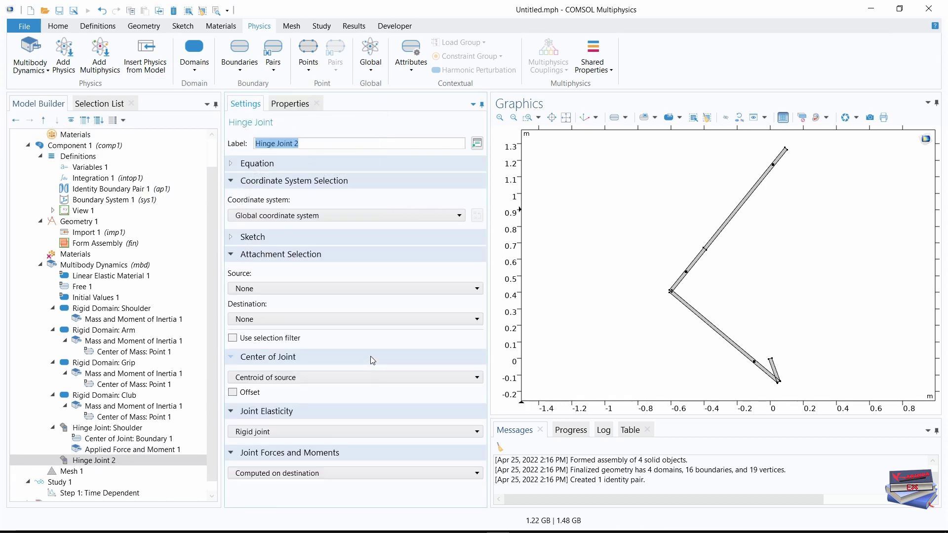
text(Hinge Joint: Arm)
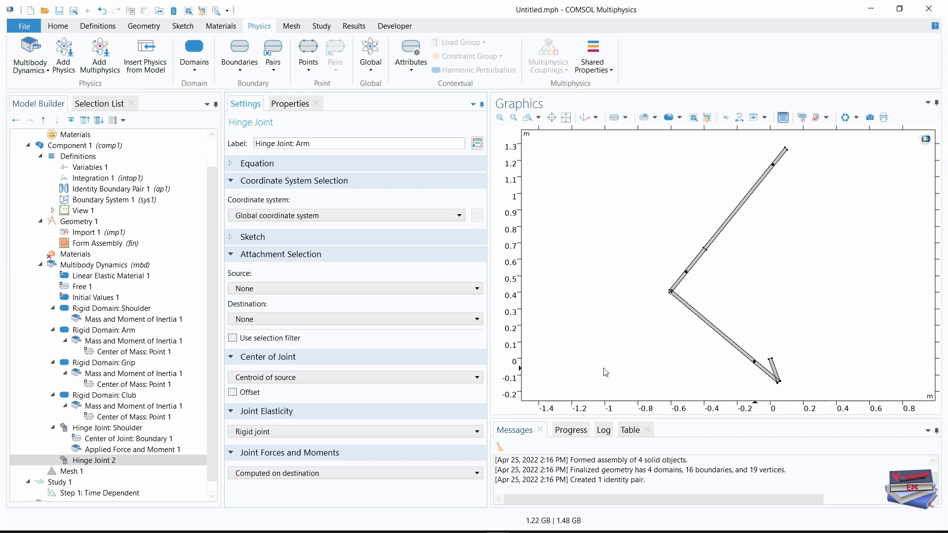
Connect the arm hinge from Rigid Domain: Shoulder to Rigid Domain: Arm, centered on the centroid of selected boundaries, with joint forces set to Do not compute
click(282, 288)
click(305, 314)
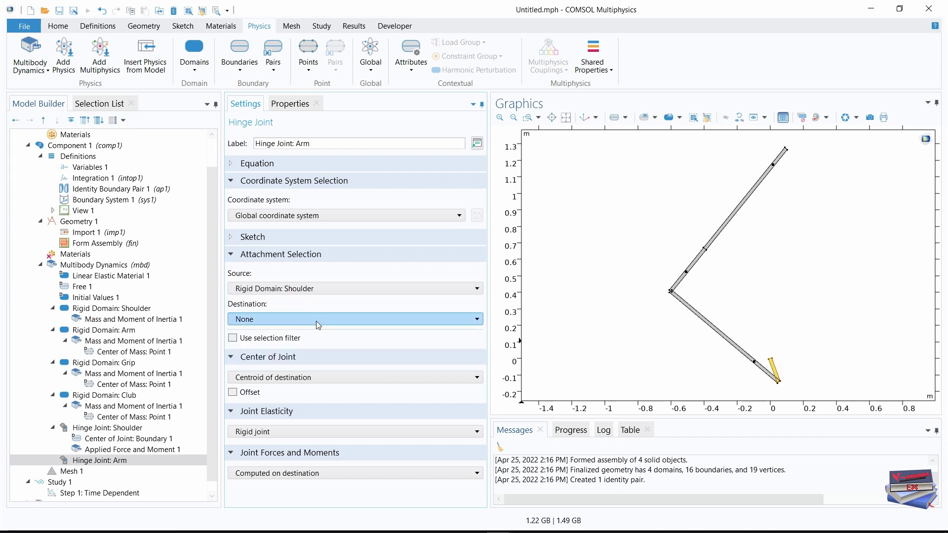
click(357, 319)
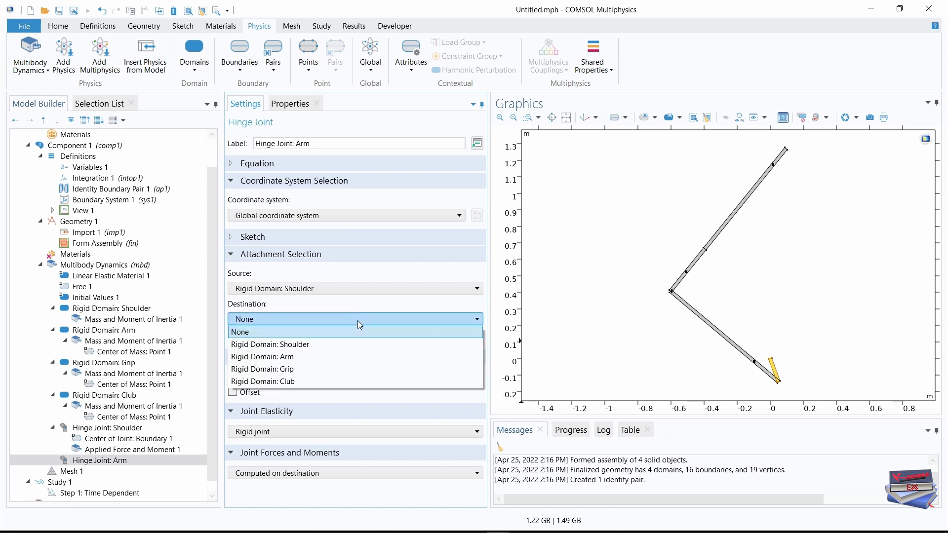
click(281, 357)
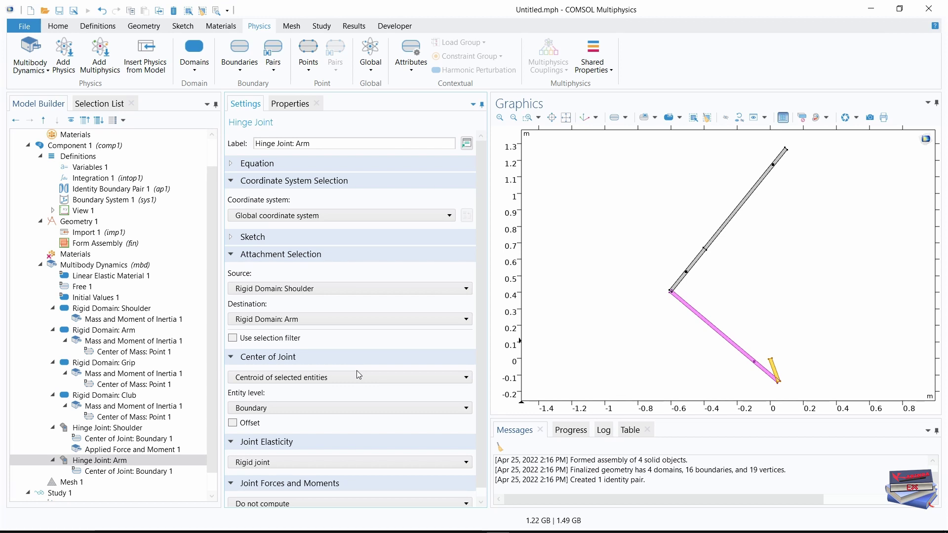
Assign boundary 8 as the center of joint for the arm hinge
scroll(206, 345, down, 2)
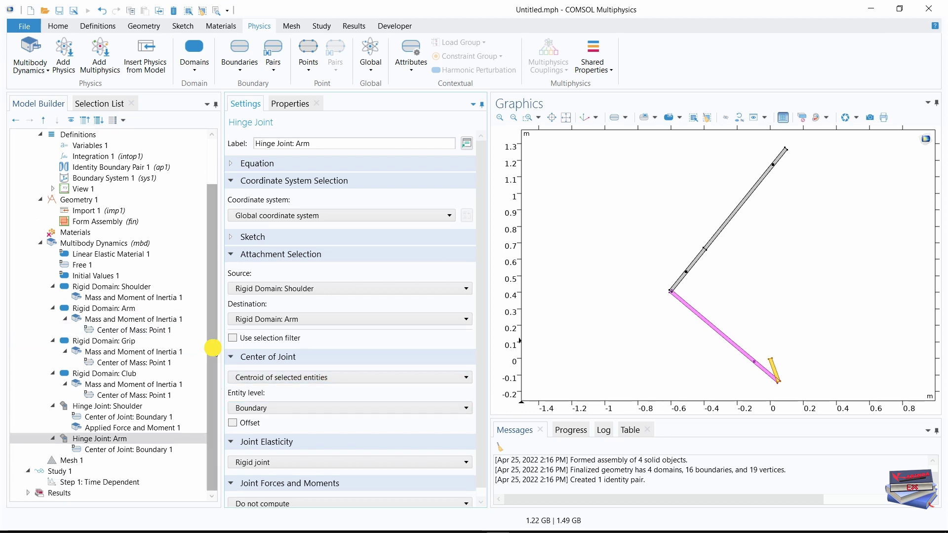
click(119, 455)
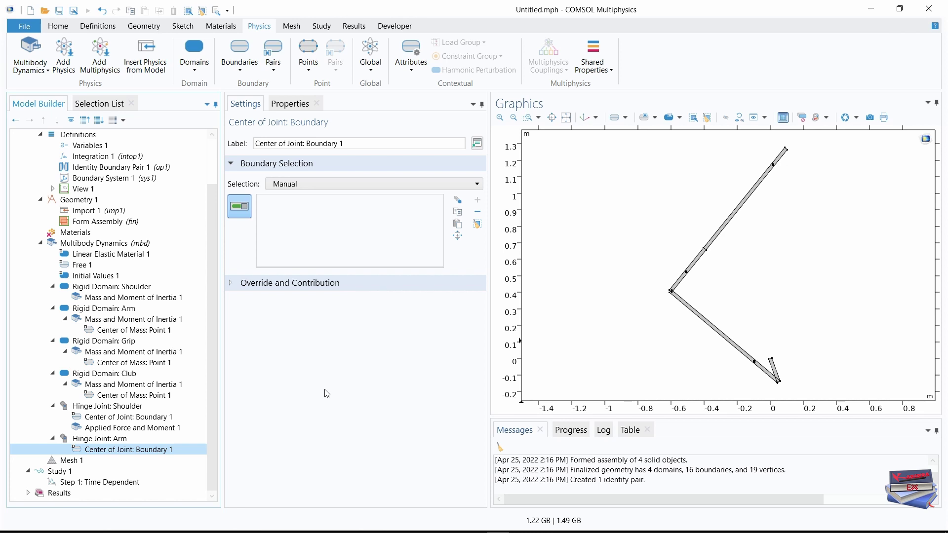
click(97, 104)
click(19, 252)
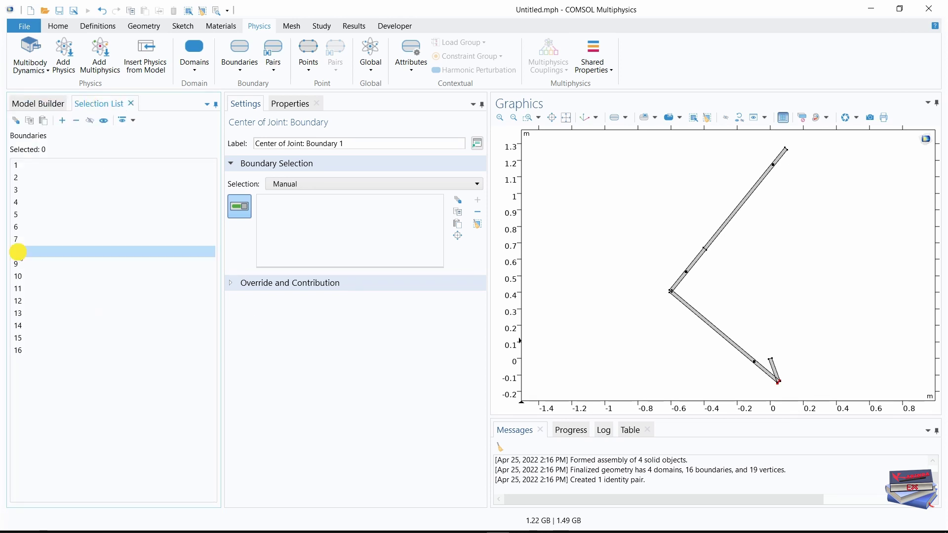
click(62, 120)
click(44, 105)
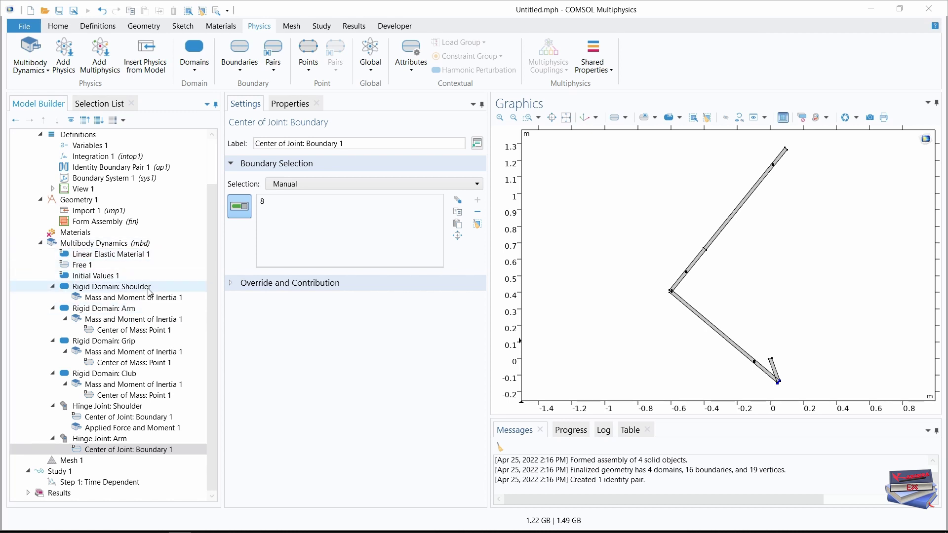
Collapse the Global Definitions, Definitions, Geometry 1, four rigid domain and shoulder hinge nodes in the model tree
scroll(150, 292, up, 2)
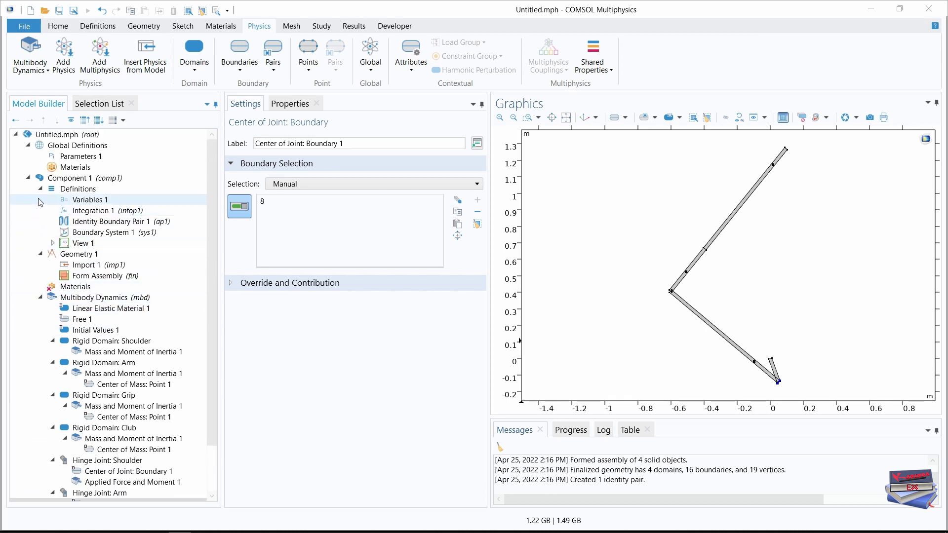
click(28, 145)
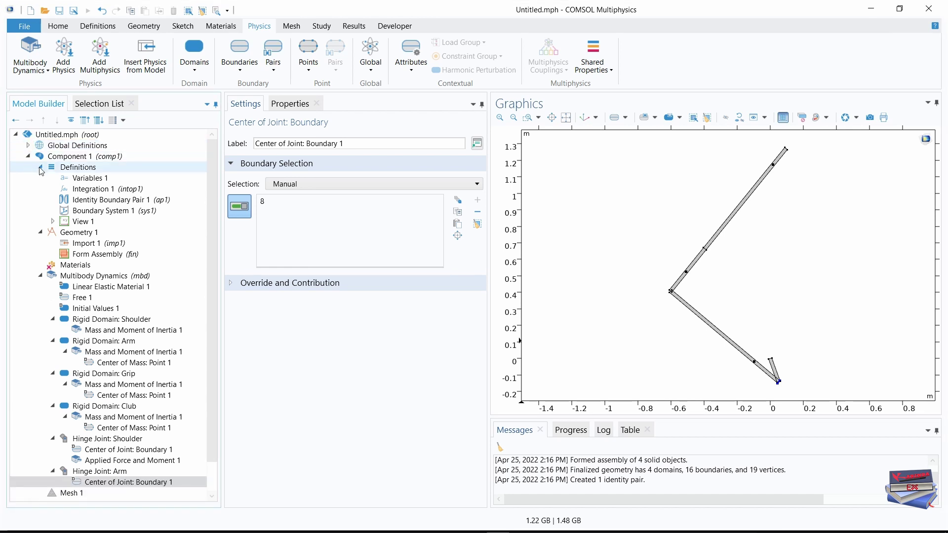
click(41, 168)
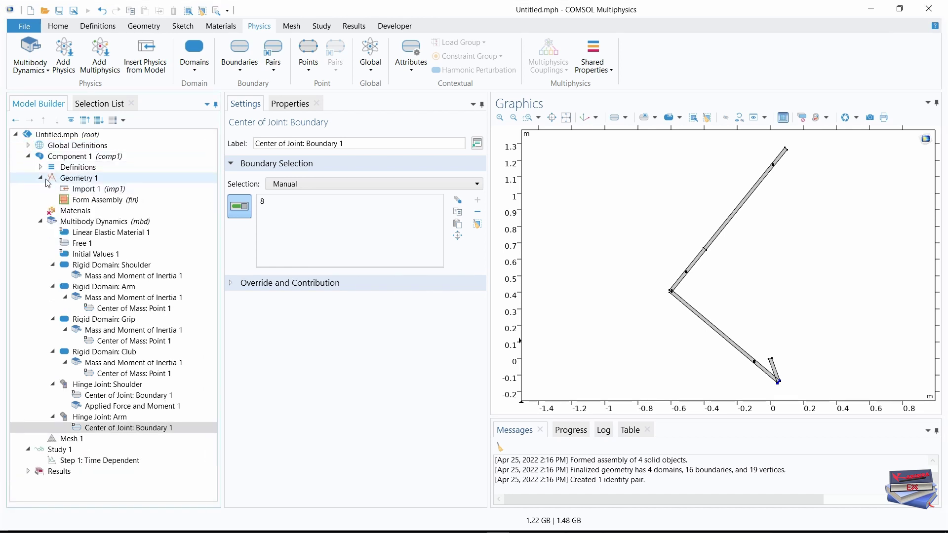
click(41, 178)
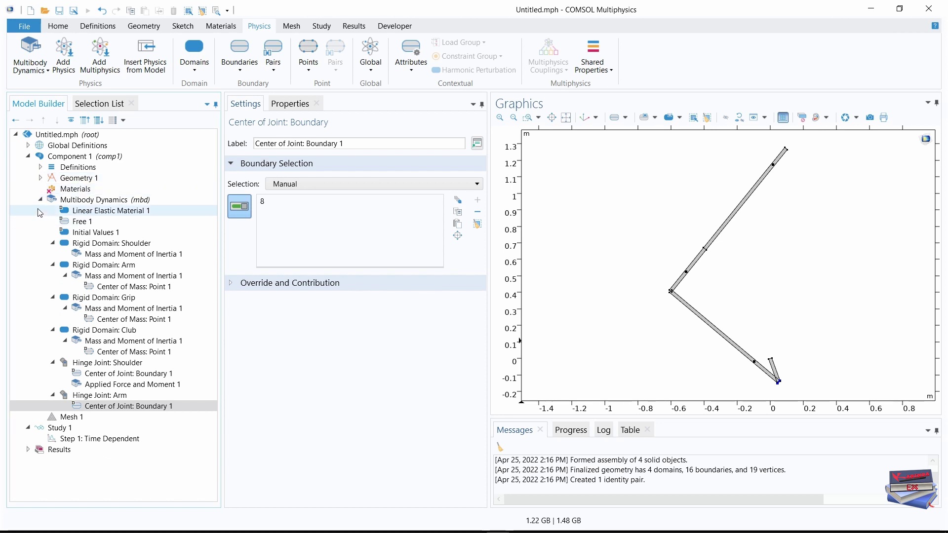
click(52, 243)
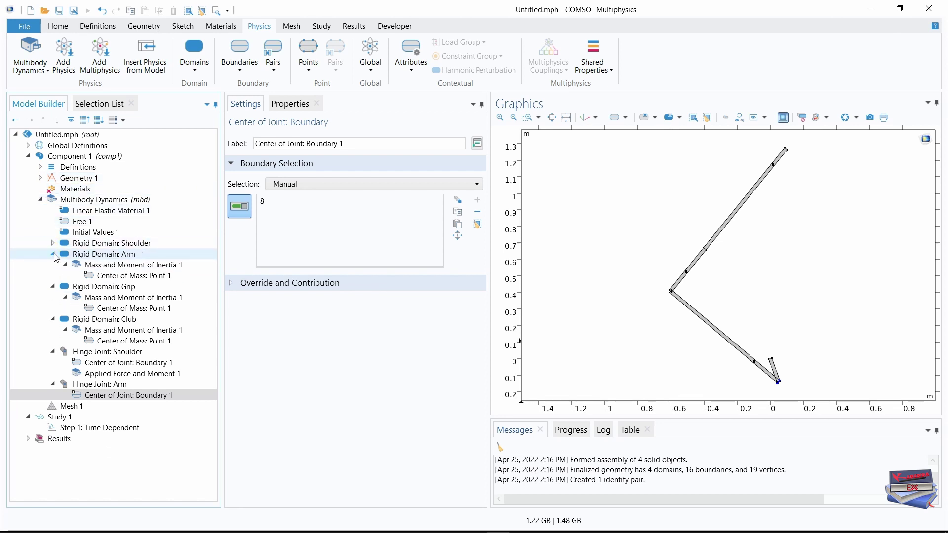
click(53, 254)
click(52, 265)
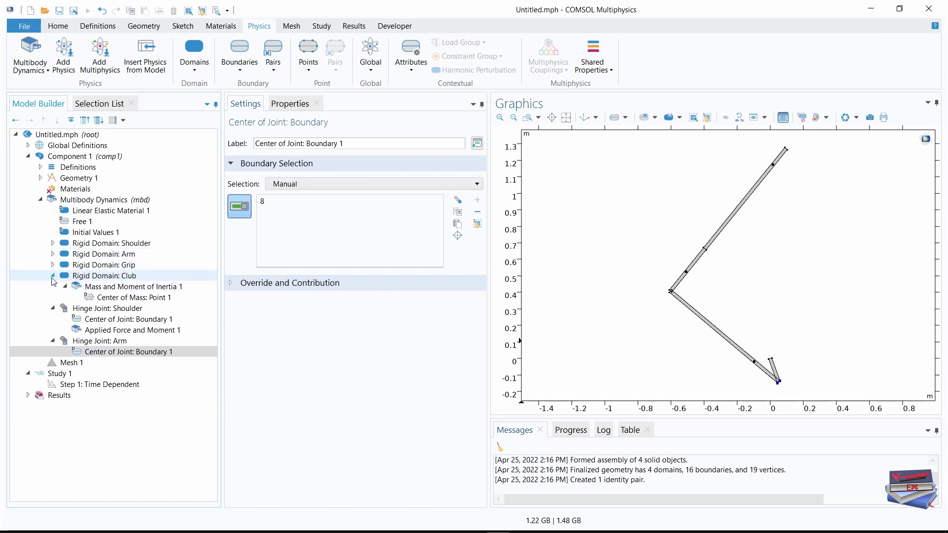
click(52, 276)
click(53, 286)
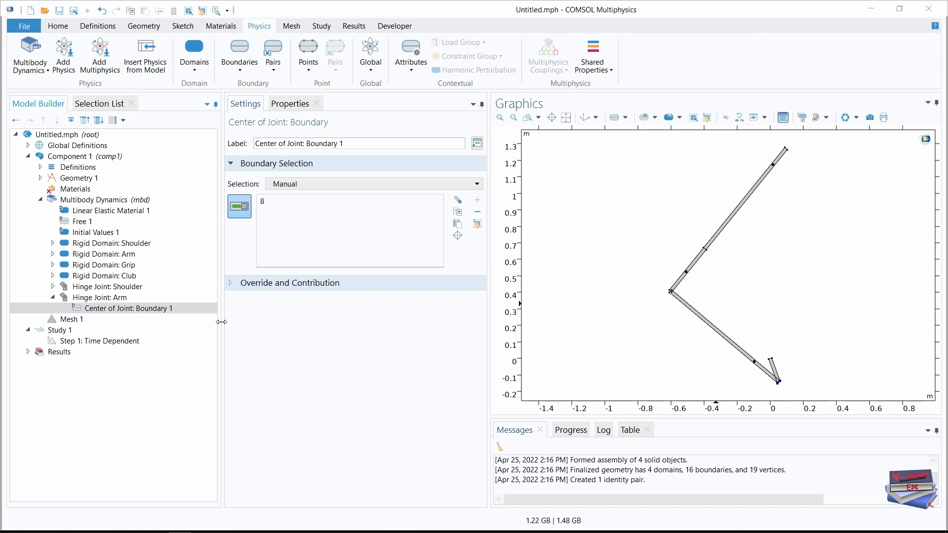
Add a Spring and Damper node to Hinge Joint: Arm
click(90, 299)
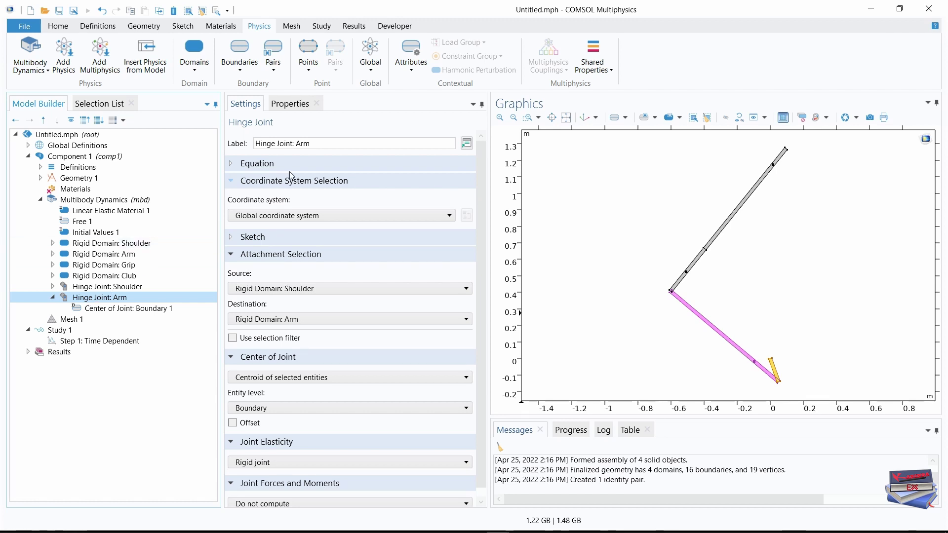
click(411, 72)
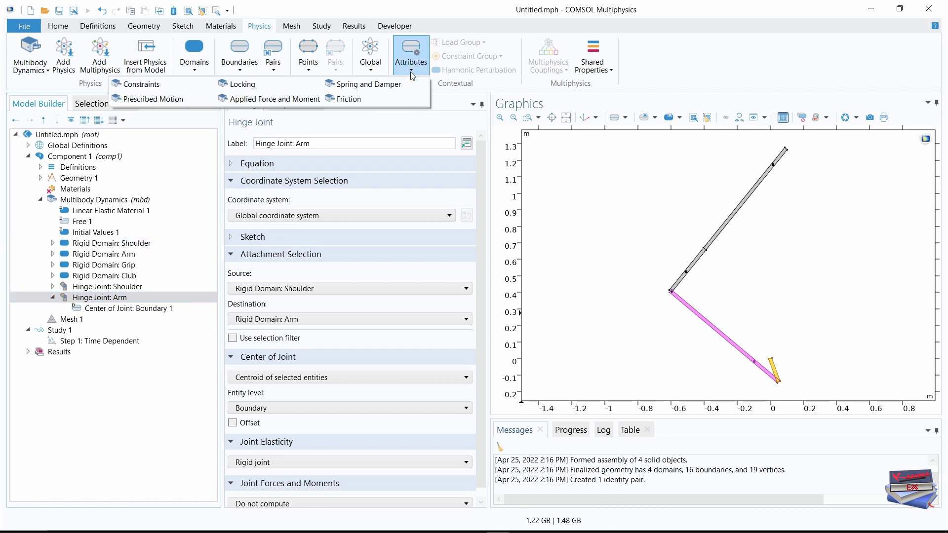
click(382, 85)
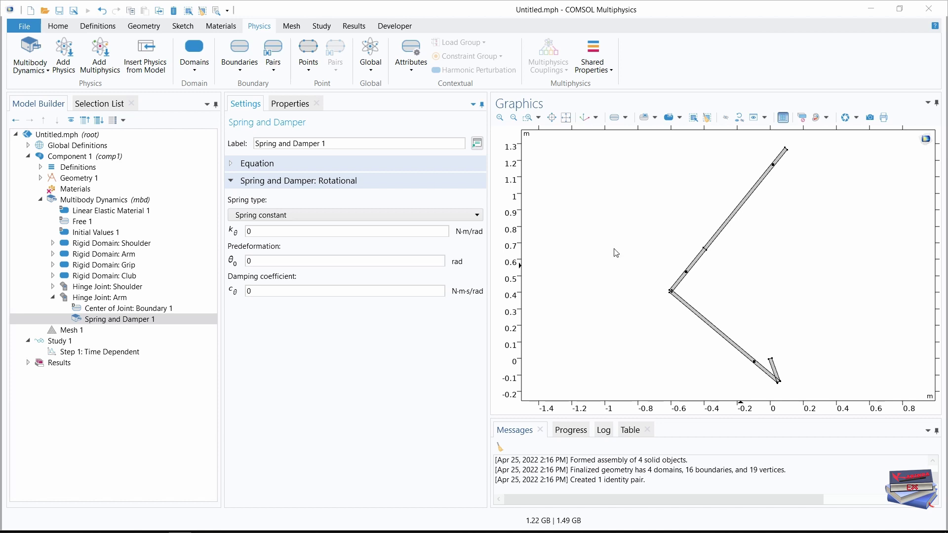
Set the arm hinge's spring constant to ka*(mbd.hgj2.th<0) and its damping coefficient to ca*(mbd.hgj2.th<0)
click(267, 230)
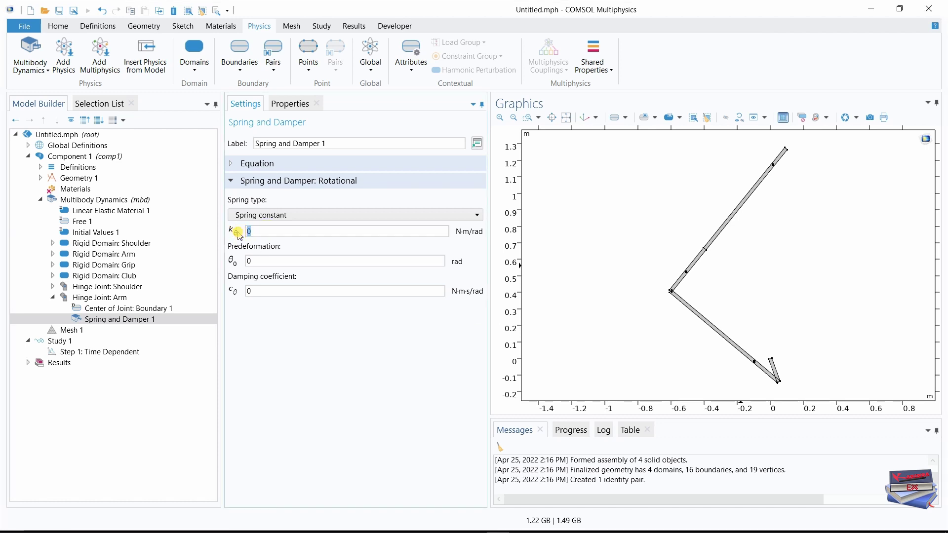
text(ka*(mbd.hgj2.th<0))
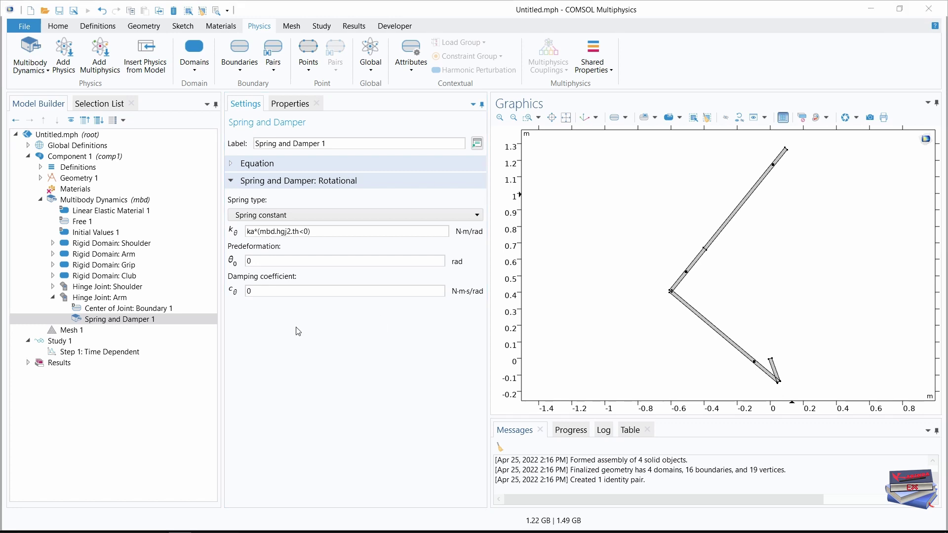
click(269, 291)
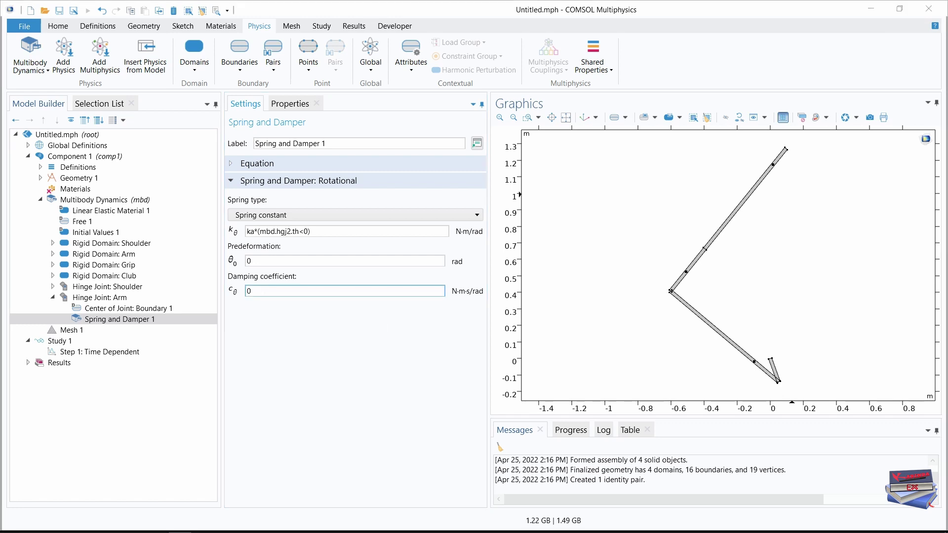
double_click(247, 291)
text(ca*(mbd.hgj2.th<0))
click(317, 364)
click(281, 262)
click(304, 388)
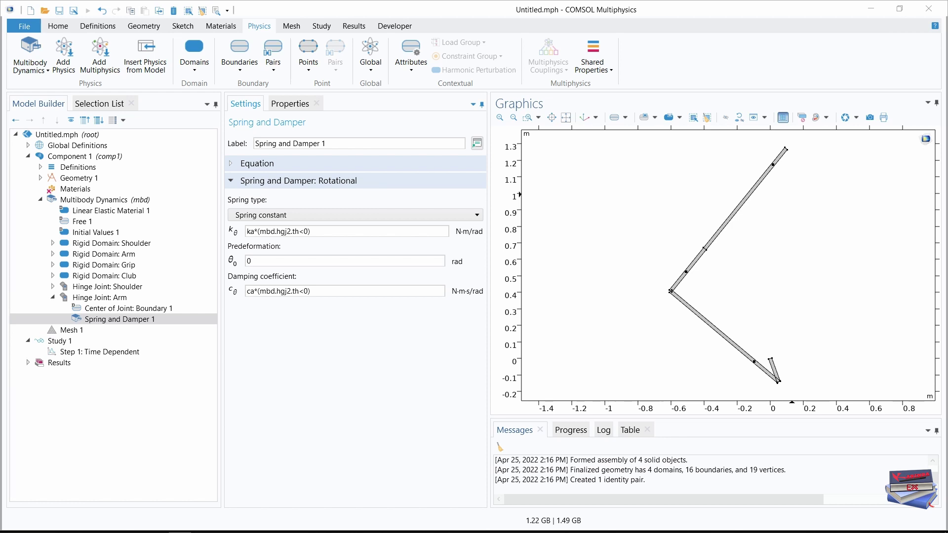
Add an Applied Force and Moment node to Hinge Joint: Arm
click(97, 297)
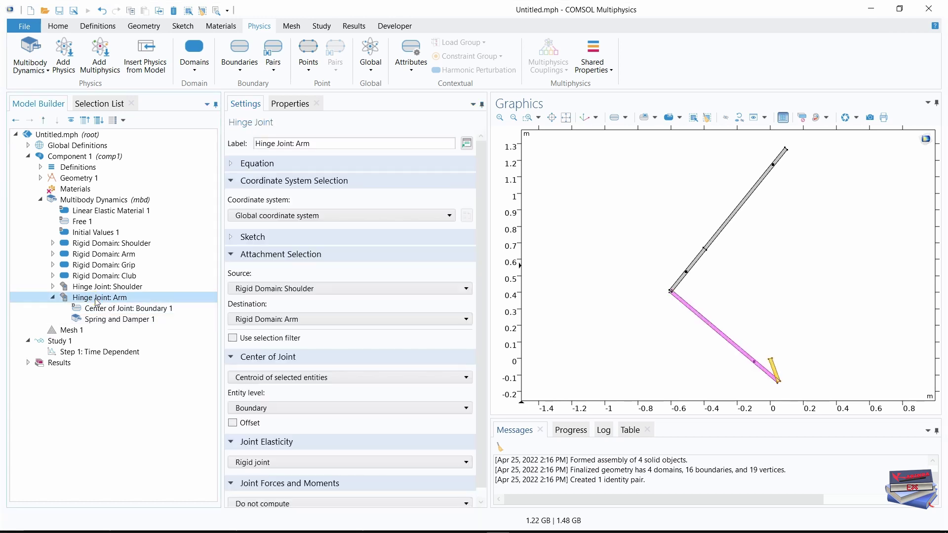
click(410, 75)
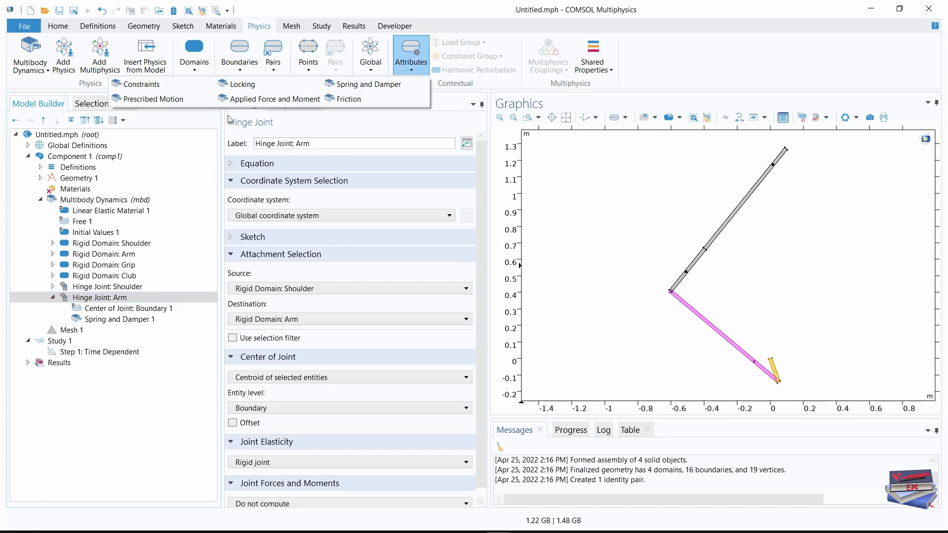
click(252, 99)
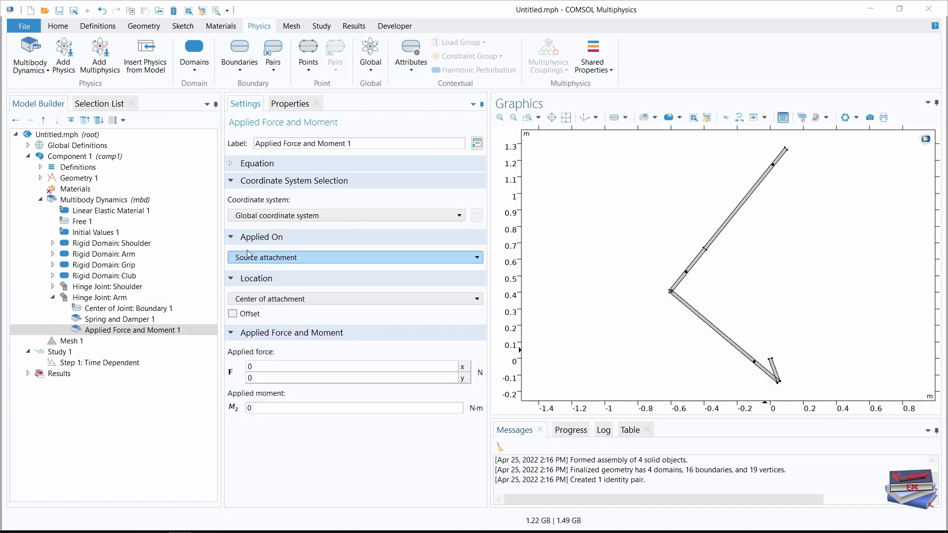
Apply the arm hinge's force-and-moment load on the joint and set its applied moment to Ta
click(475, 257)
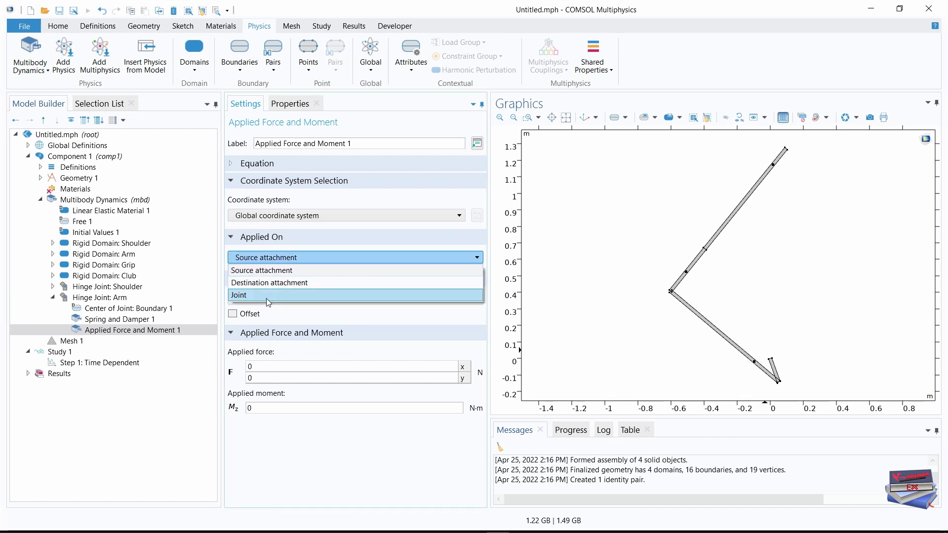
click(271, 296)
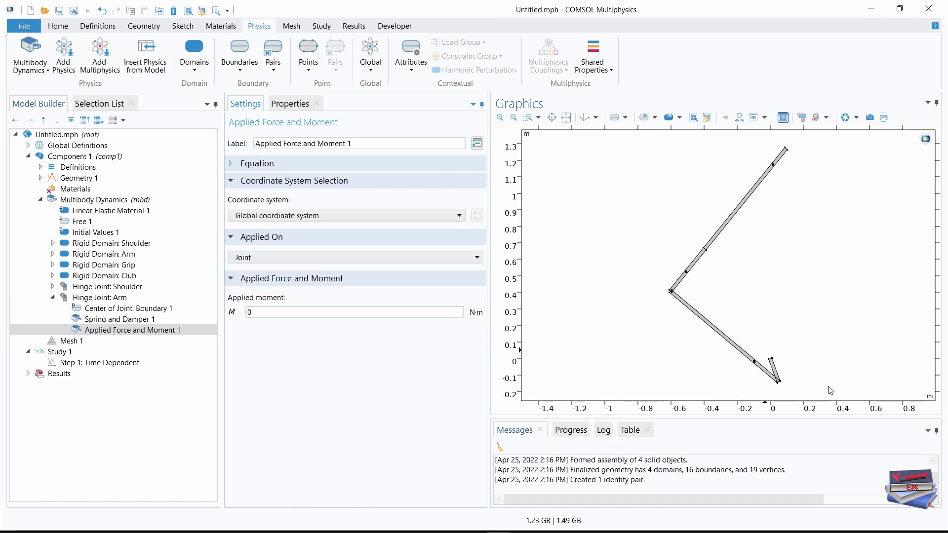
click(311, 312)
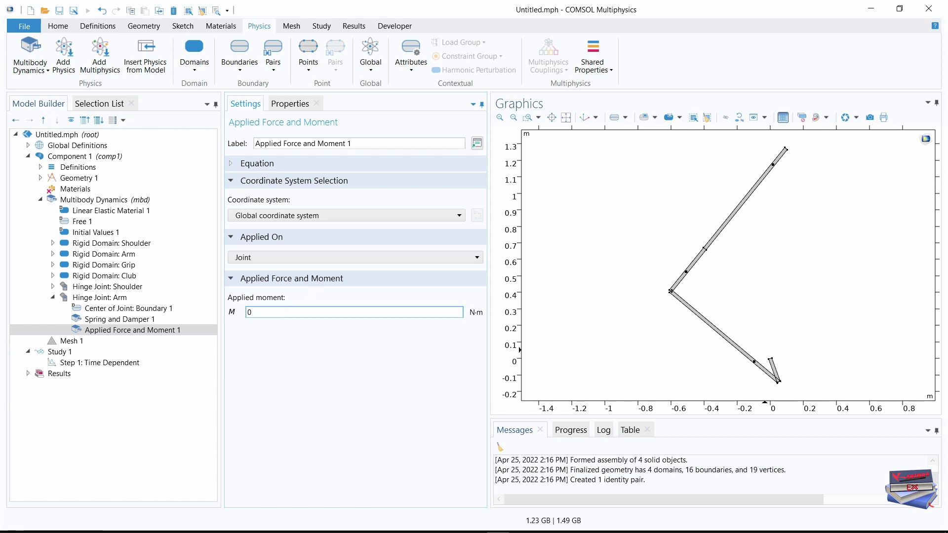
click(247, 314)
key(Delete)
double_click(247, 313)
text(Ta)
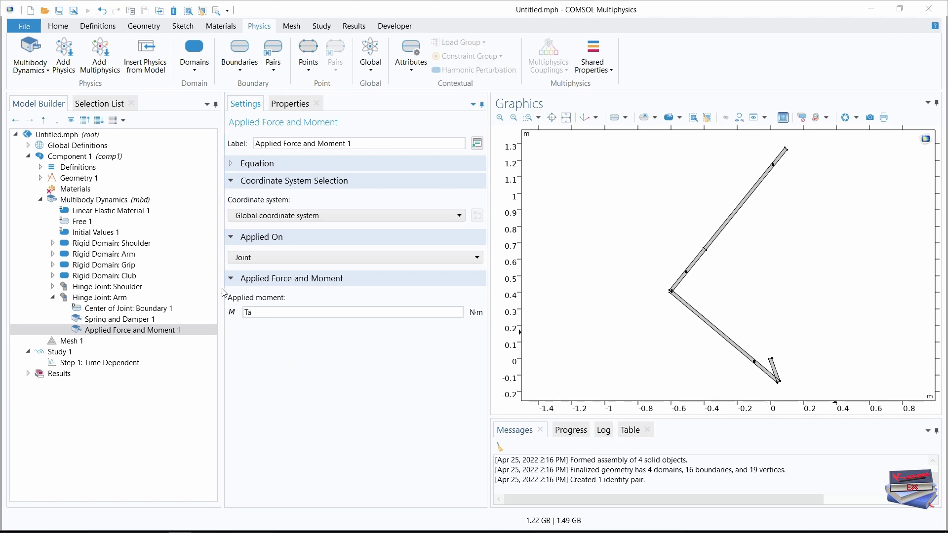
Examine the torque expressions defined in Variables 1, with the settings area widened to show them in full
click(40, 167)
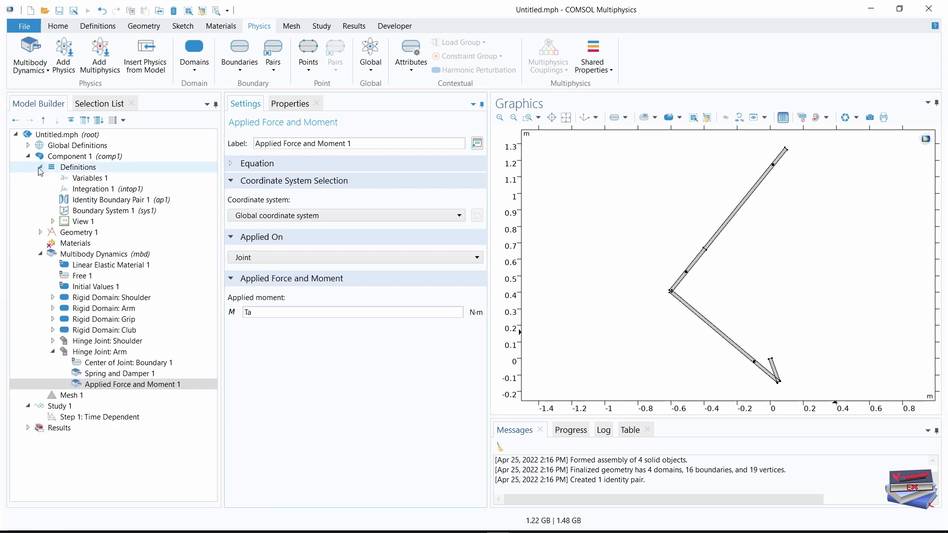
click(91, 179)
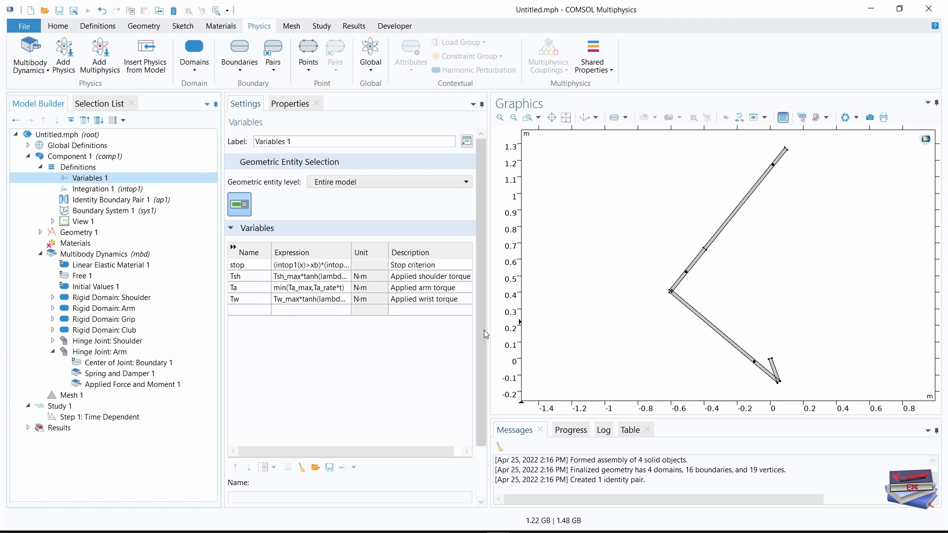
drag(488, 329, 536, 328)
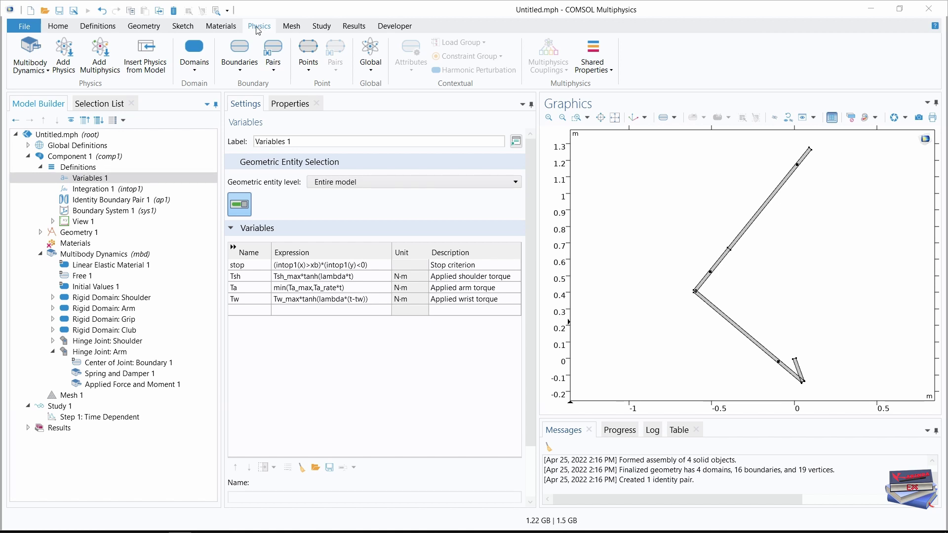
Add a third hinge joint to the multibody dynamics physics and label it Hinge Joint: Wrist
click(373, 73)
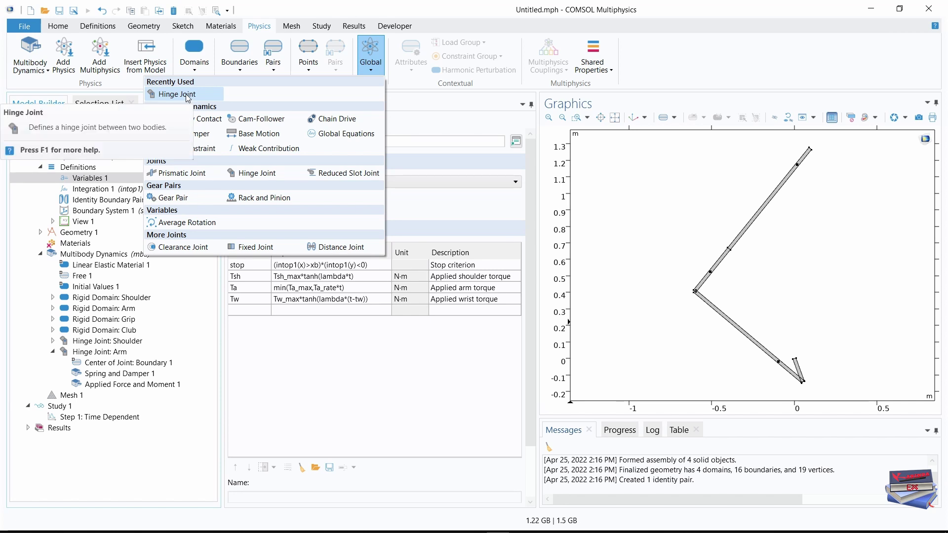
key(Escape)
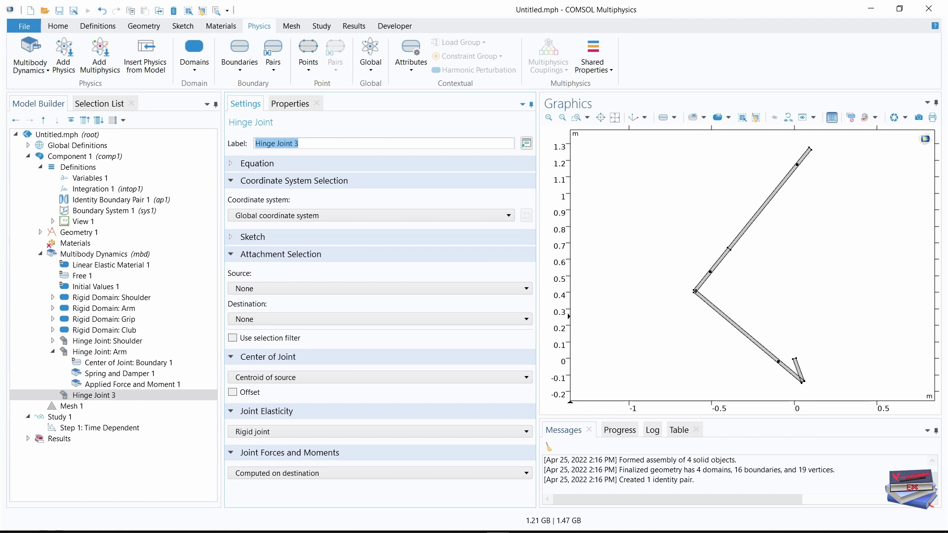
text(Hinge Joint: Wrist)
key(Return)
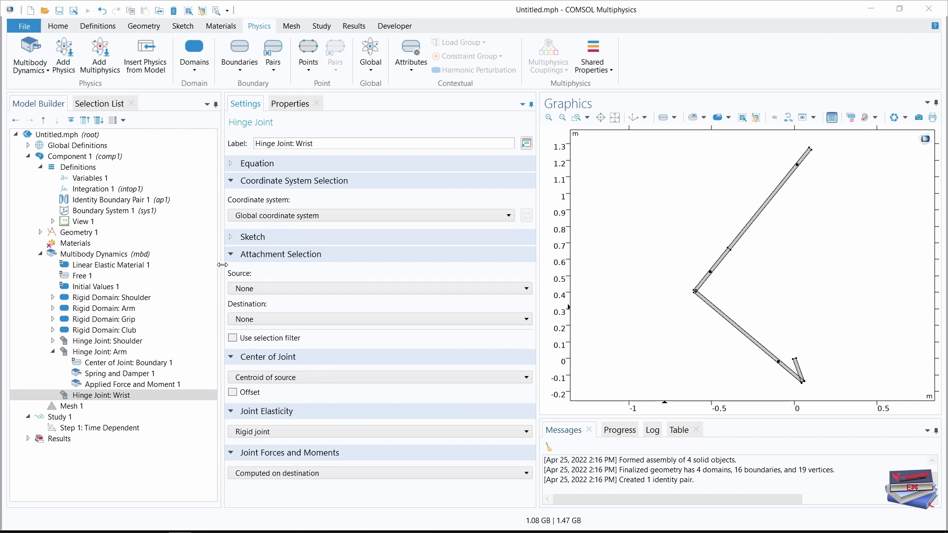
Connect the wrist hinge from Rigid Domain: Arm to Rigid Domain: Grip, centred on the centroid of selected boundary entities
click(304, 291)
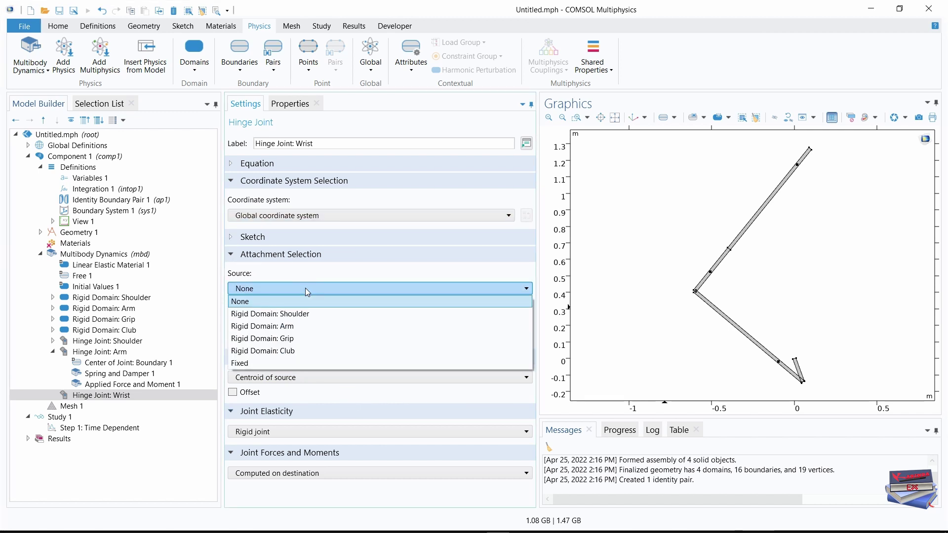
click(283, 327)
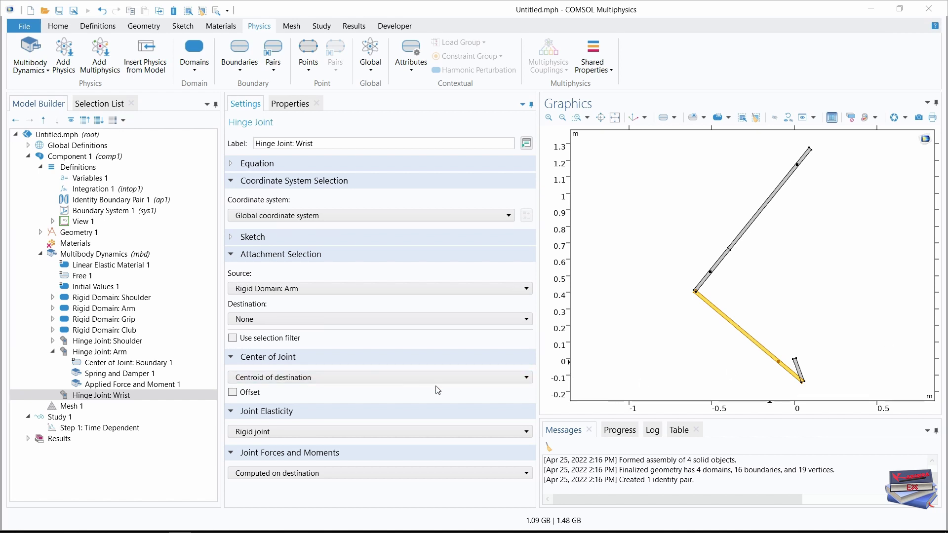
click(332, 323)
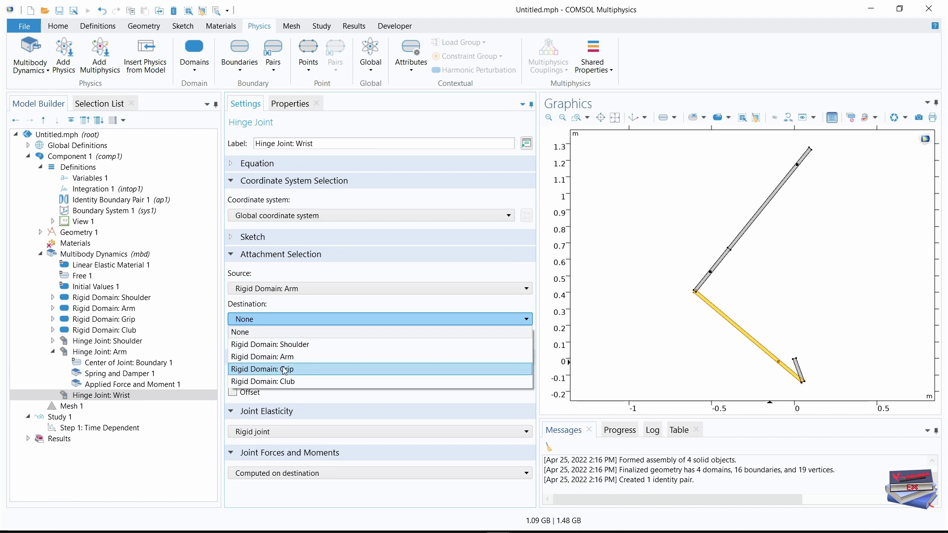
click(284, 369)
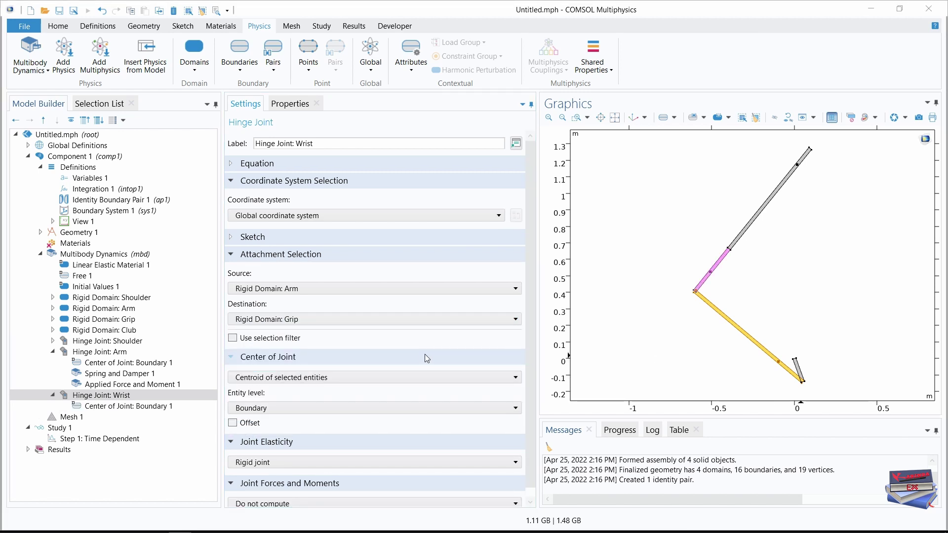
Assign boundary 1 as the center of joint for Hinge Joint: Wrist
click(117, 407)
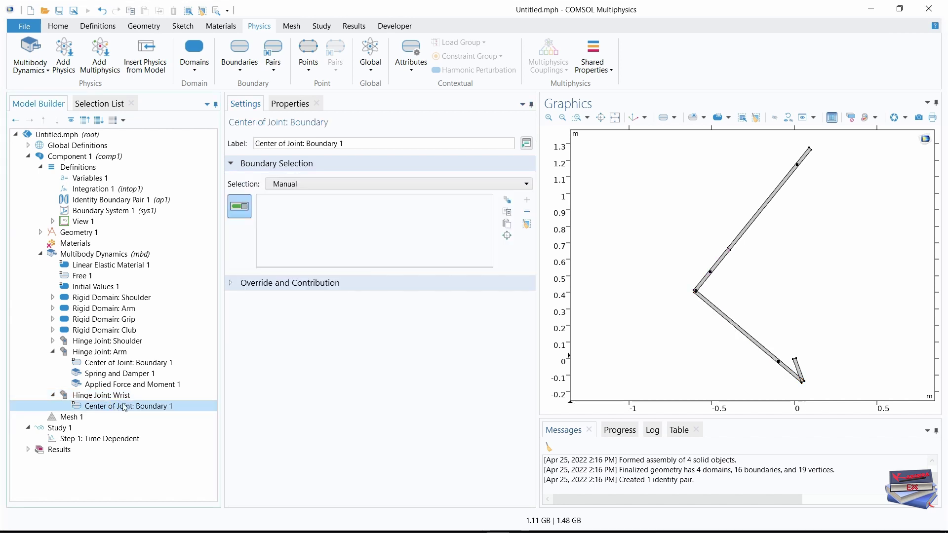
click(89, 109)
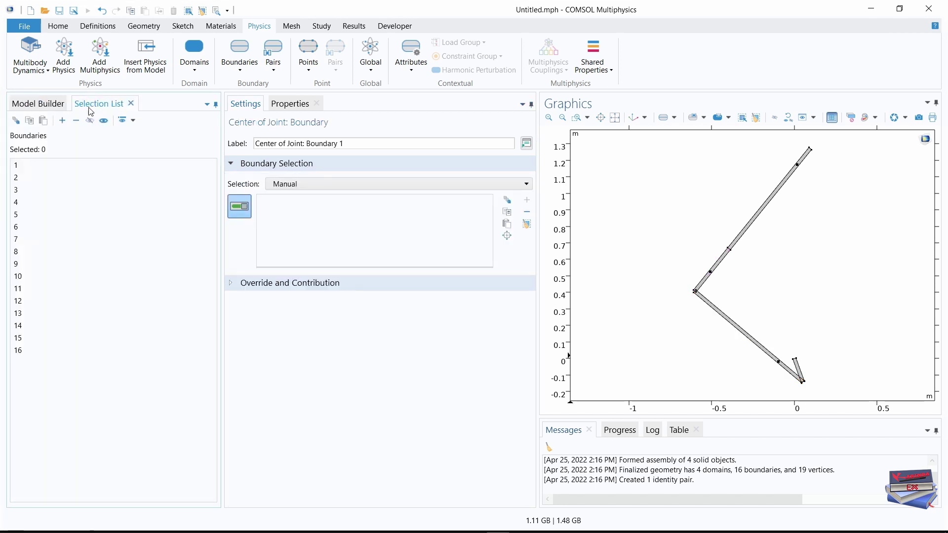
click(62, 120)
click(38, 104)
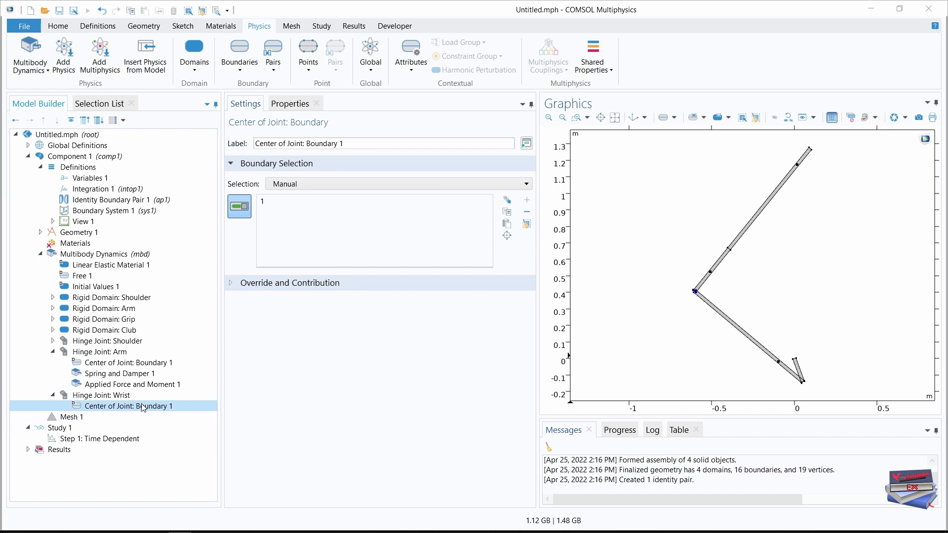
Add a Spring and Damper node to Hinge Joint: Wrist
click(93, 396)
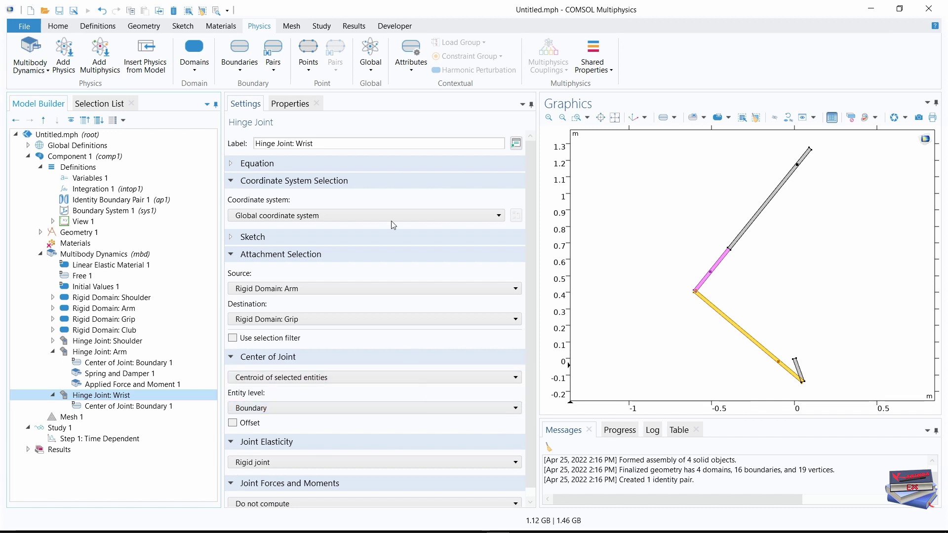
click(413, 70)
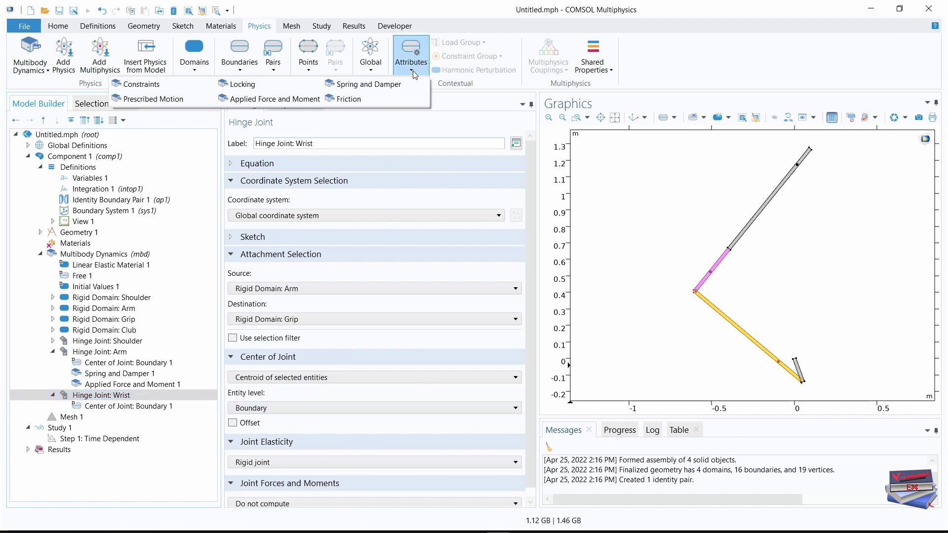
click(367, 85)
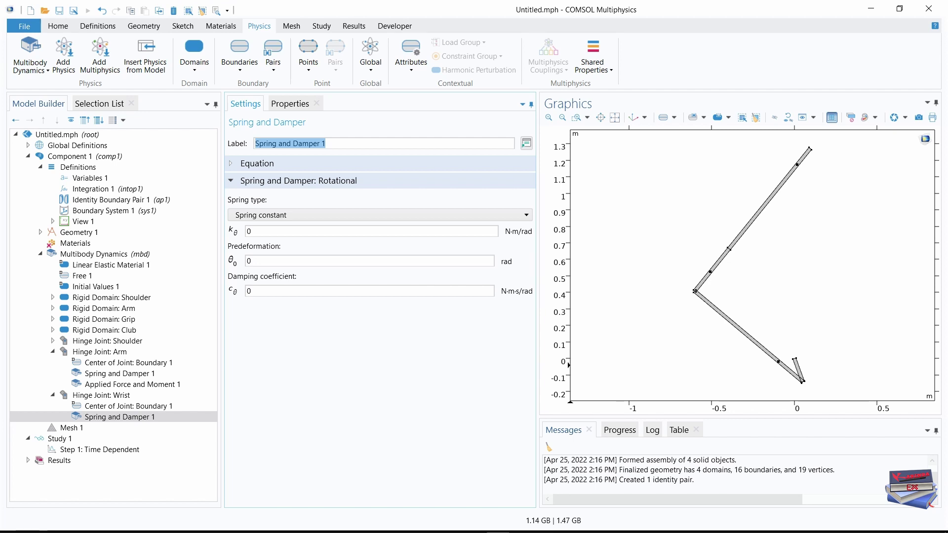
Set the wrist hinge's spring constant to kw*(mbd.hgj3.th<0) and its damping coefficient to cw*(mbd.hgj3.th<0)
click(280, 236)
key(ctrl+a)
text(kw*(mbd.hgj3.th<0))
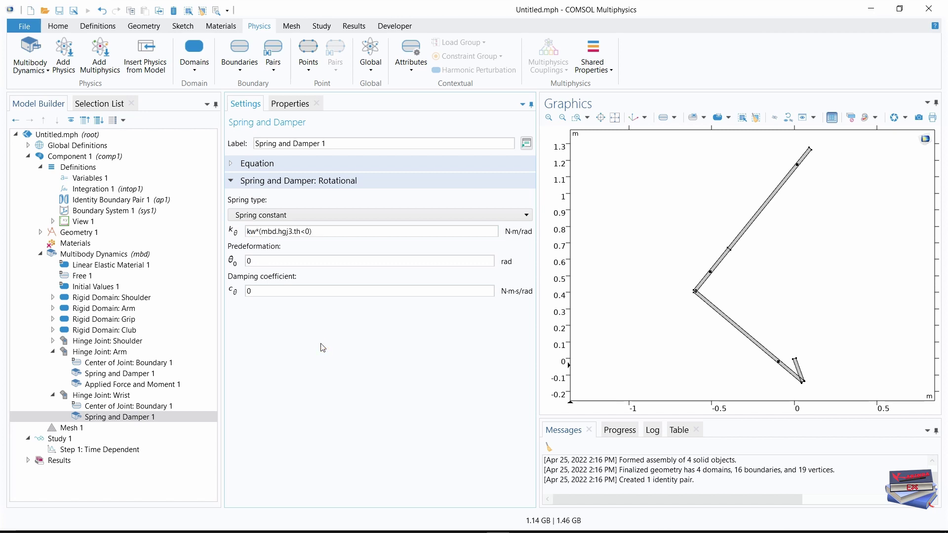
click(265, 290)
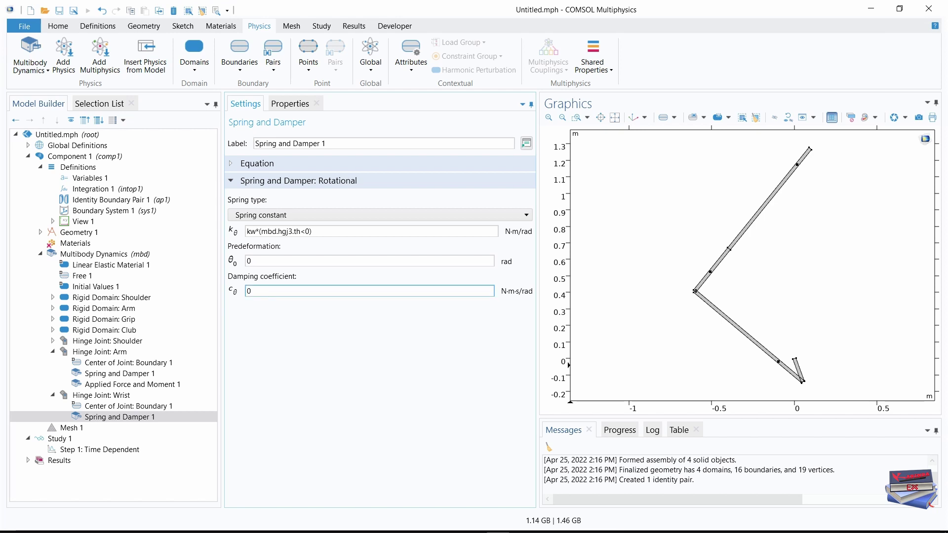
click(244, 291)
key(Delete)
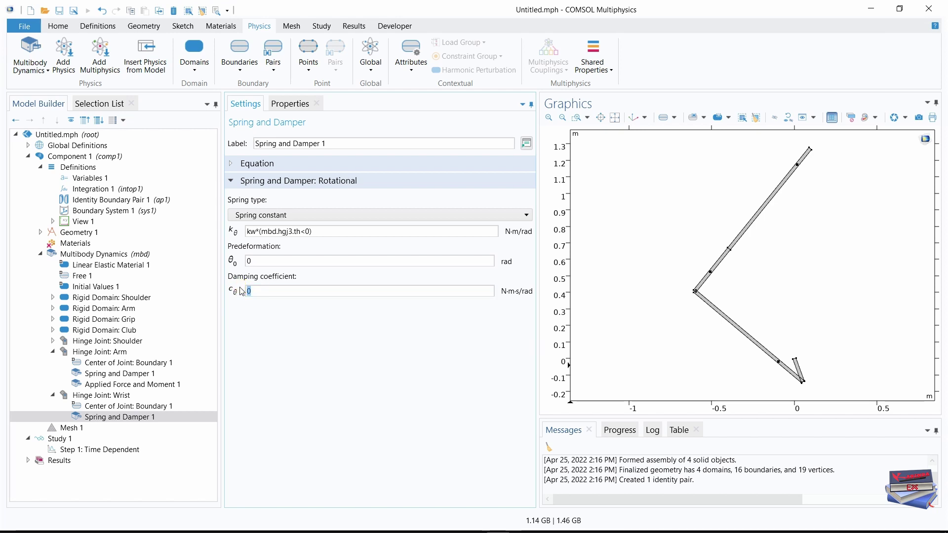
text(kw*(mbd.hgj3.th<0))
click(244, 291)
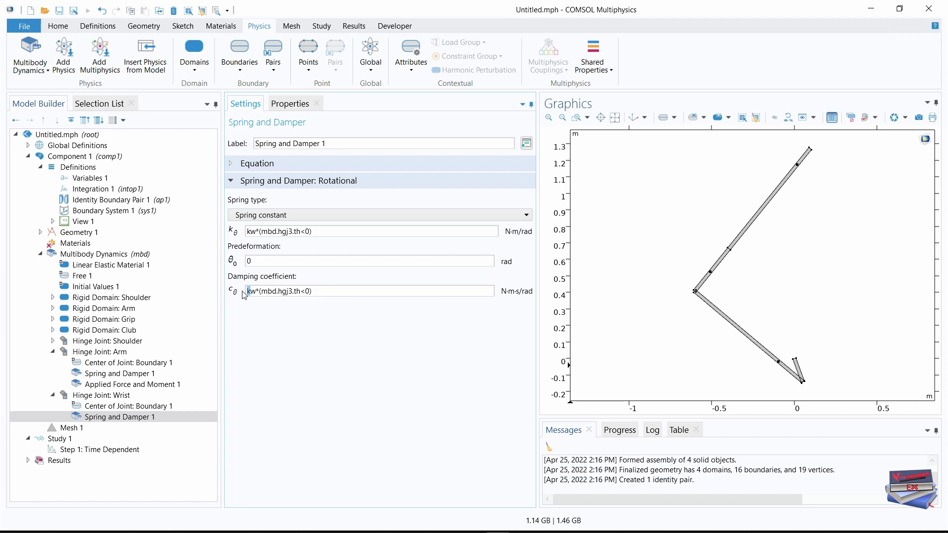
text(c)
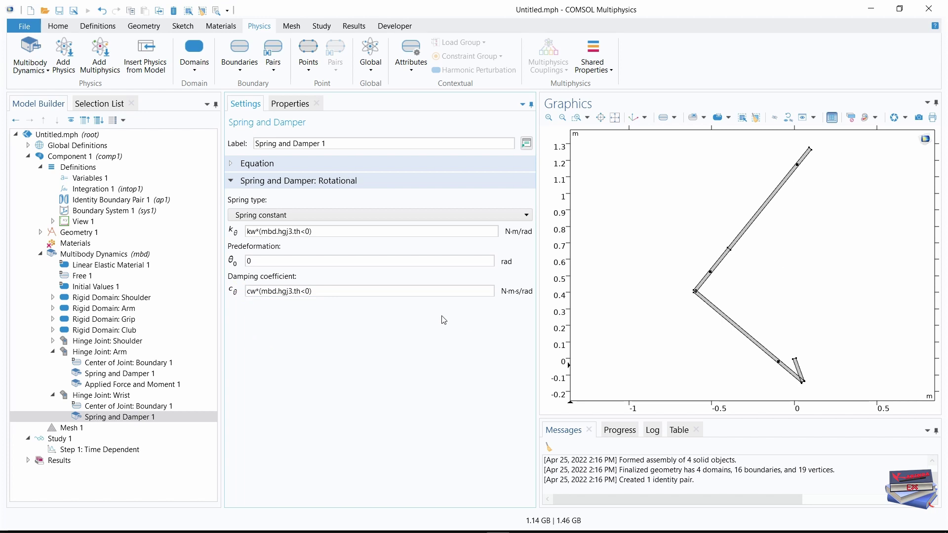
drag(538, 321, 611, 296)
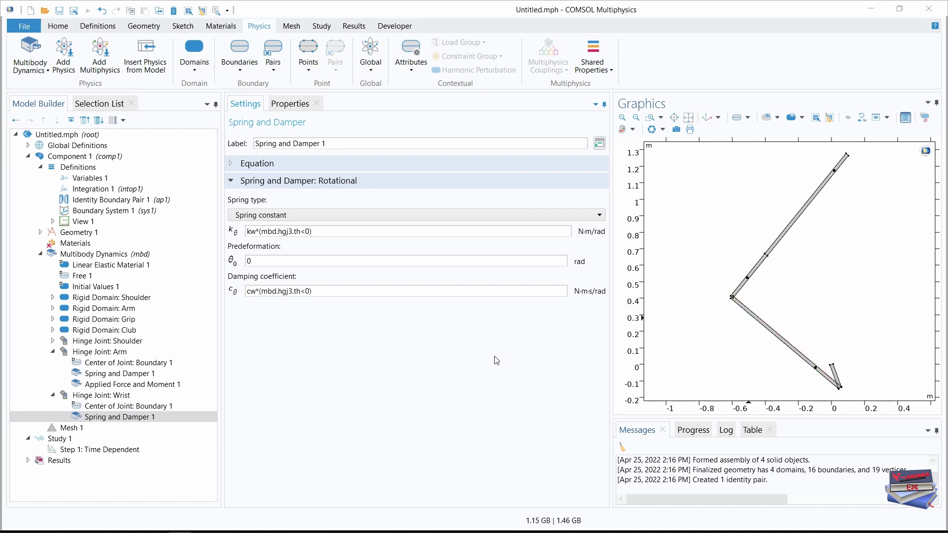
Add an Applied Force and Moment node to Hinge Joint: Wrist
click(95, 397)
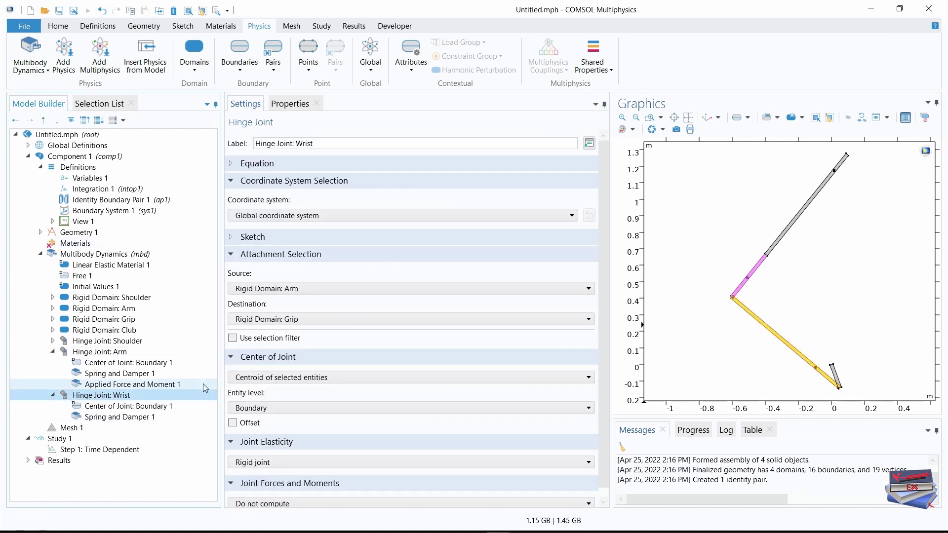
click(404, 74)
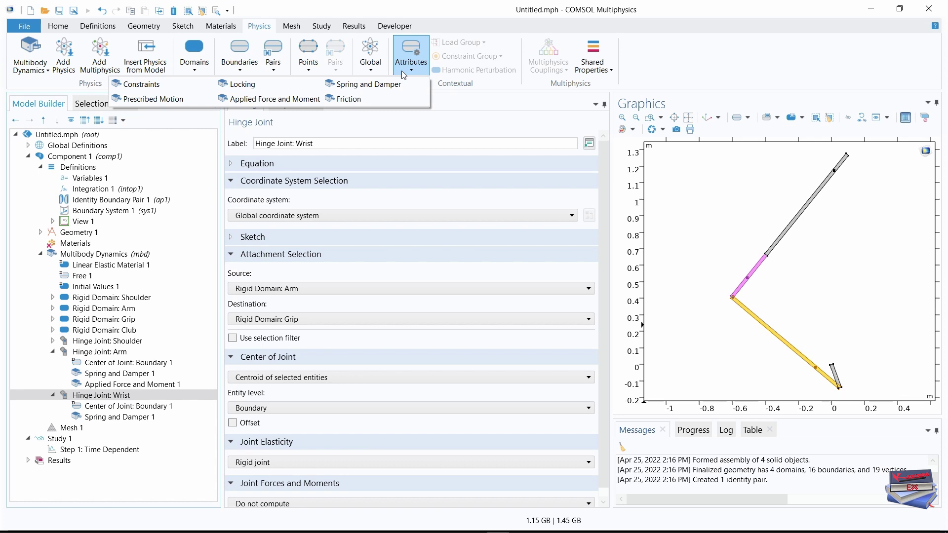
click(274, 98)
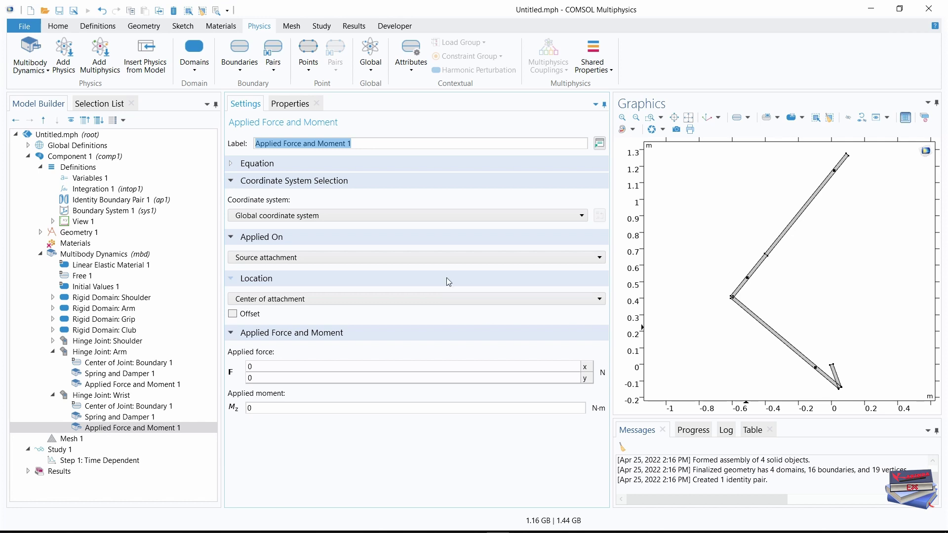
Apply the wrist hinge's force-and-moment load on the joint and set its applied moment to Tw
click(526, 259)
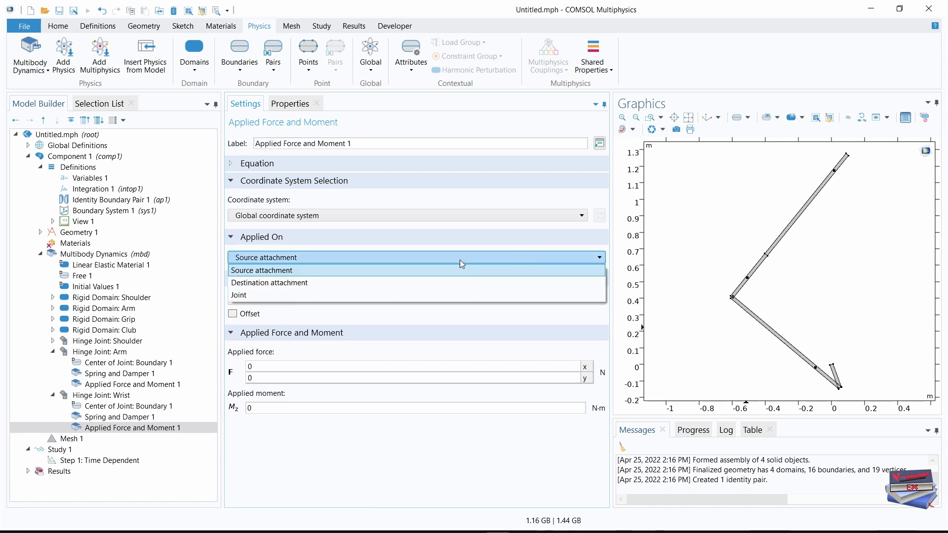
click(250, 294)
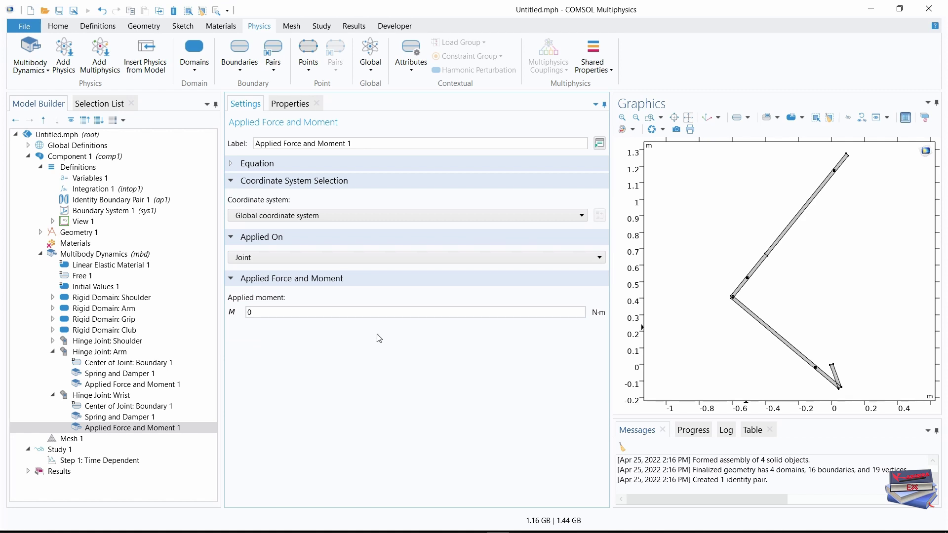
double_click(265, 315)
key(Caps_Lock)
text(T)
key(Caps_Lock)
text(w)
click(341, 374)
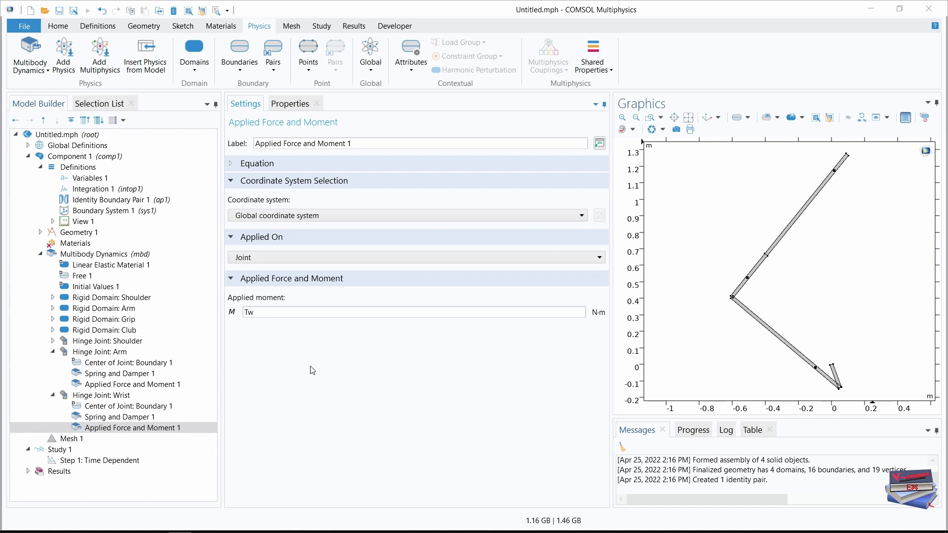
click(264, 333)
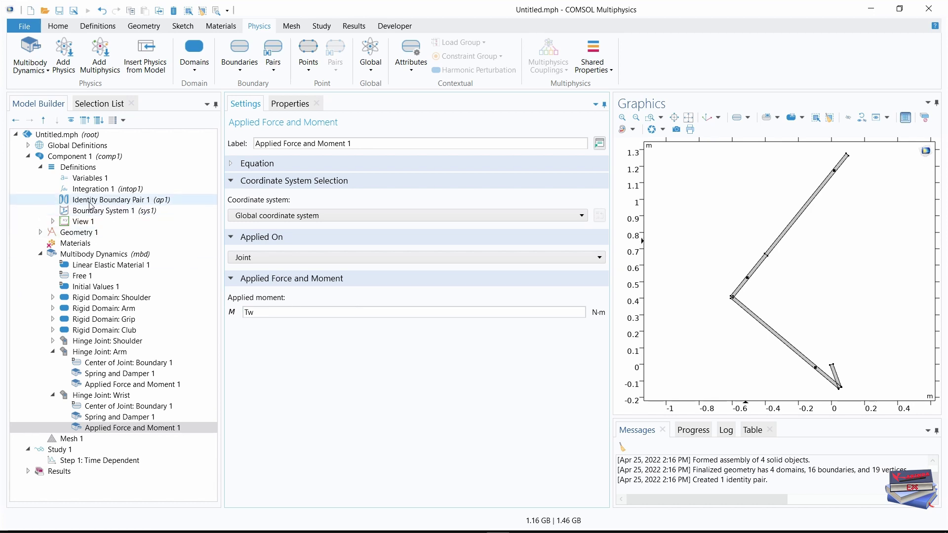
Review the torque variables in Variables 1 and the global values in Parameters 1
click(78, 179)
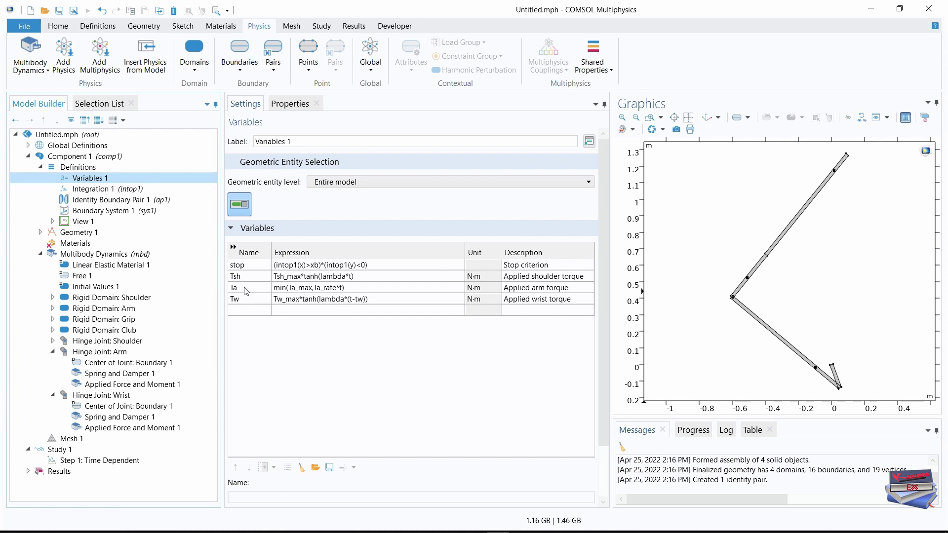
click(29, 145)
click(85, 156)
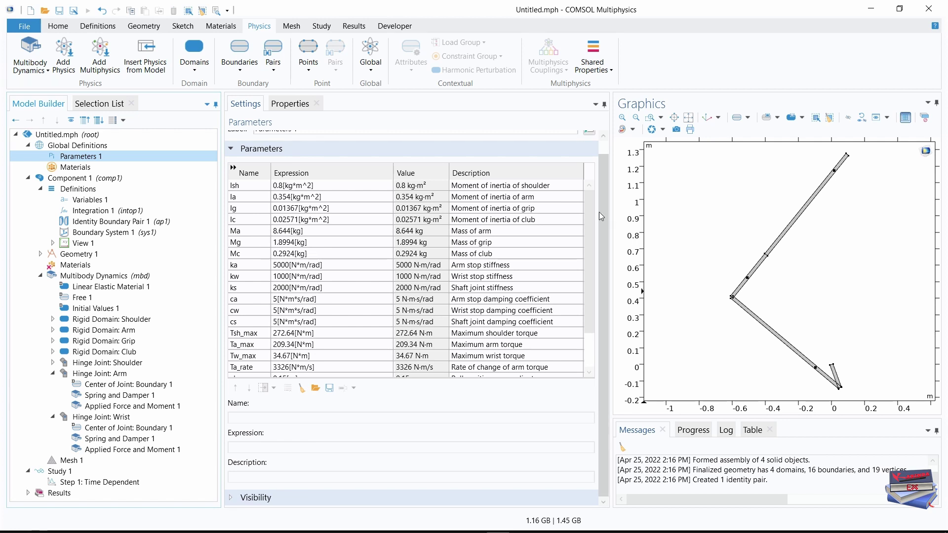
Add a fourth hinge joint to Multibody Dynamics and label it "Hinge Joint: Shaft"
mouse_move(590, 212)
mouse_down()
mouse_move(599, 290)
mouse_move(590, 206)
mouse_up()
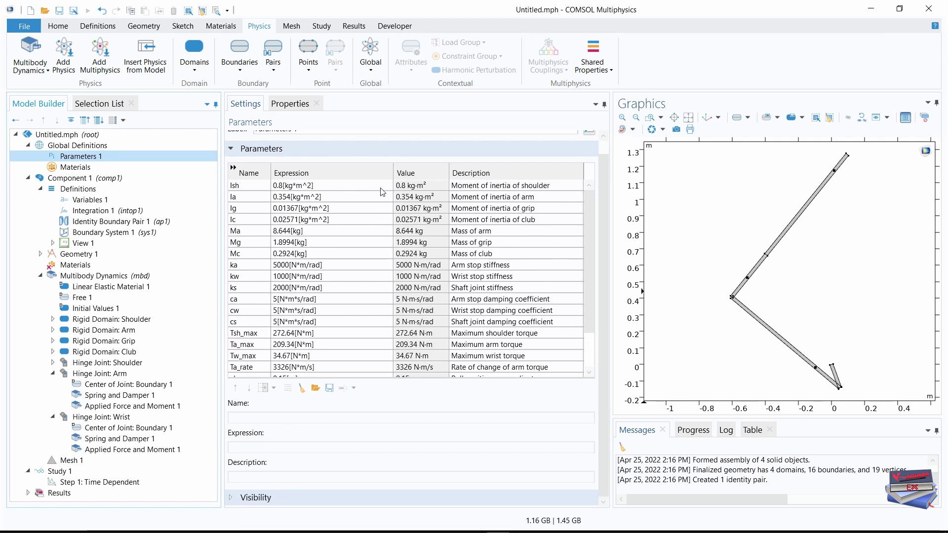
click(28, 145)
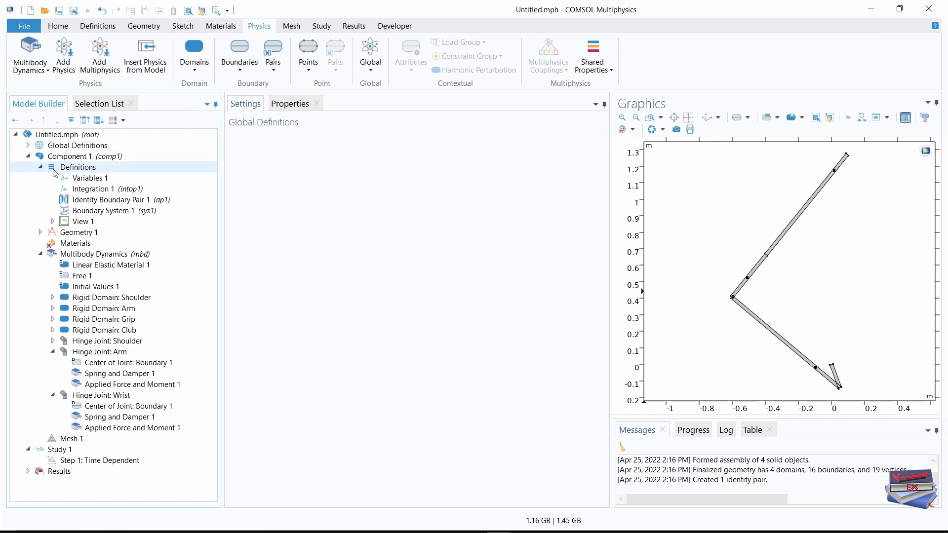
click(121, 433)
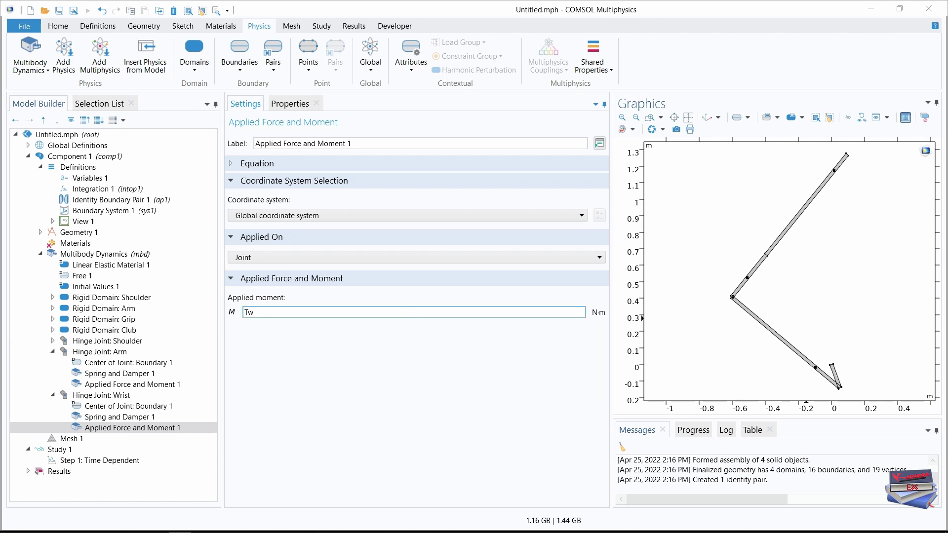
click(370, 77)
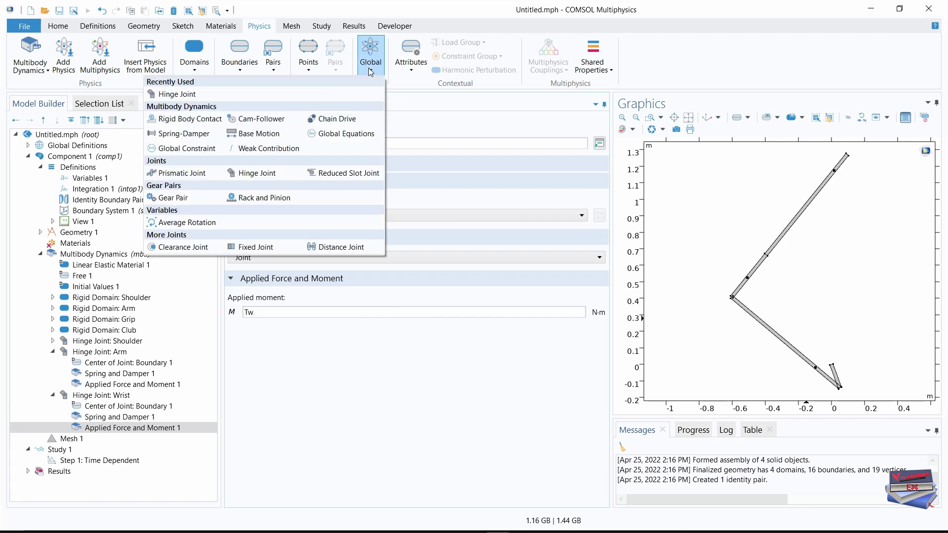
click(176, 94)
click(306, 143)
drag(306, 144, 254, 144)
text(Hinge Joint: Shaft)
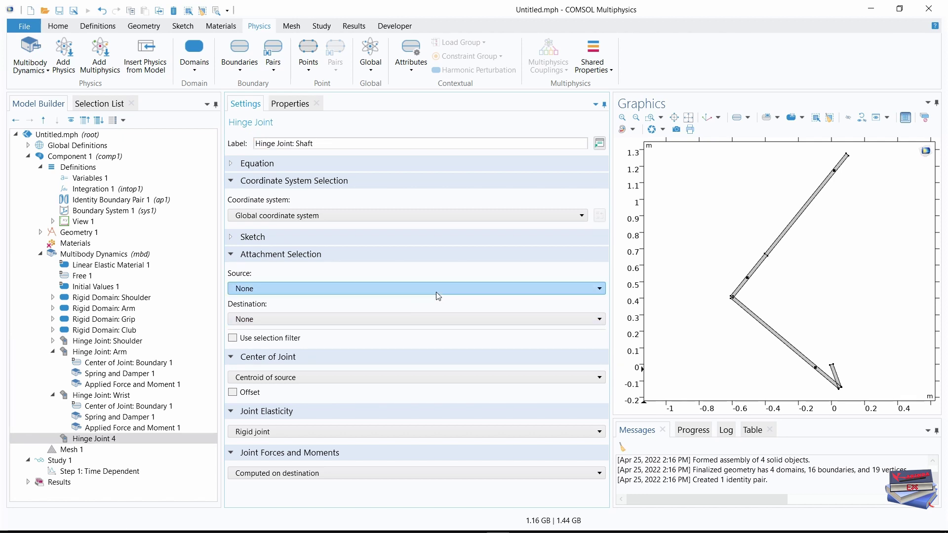
Connect the shaft hinge from Rigid Domain: Grip to Rigid Domain: Club, with its center at the centroid of selected boundary entities
click(460, 286)
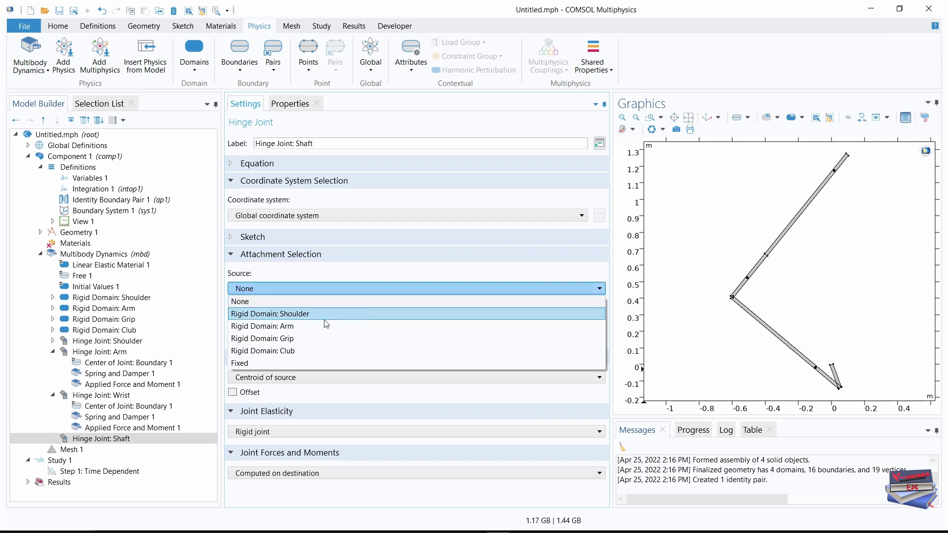
click(295, 338)
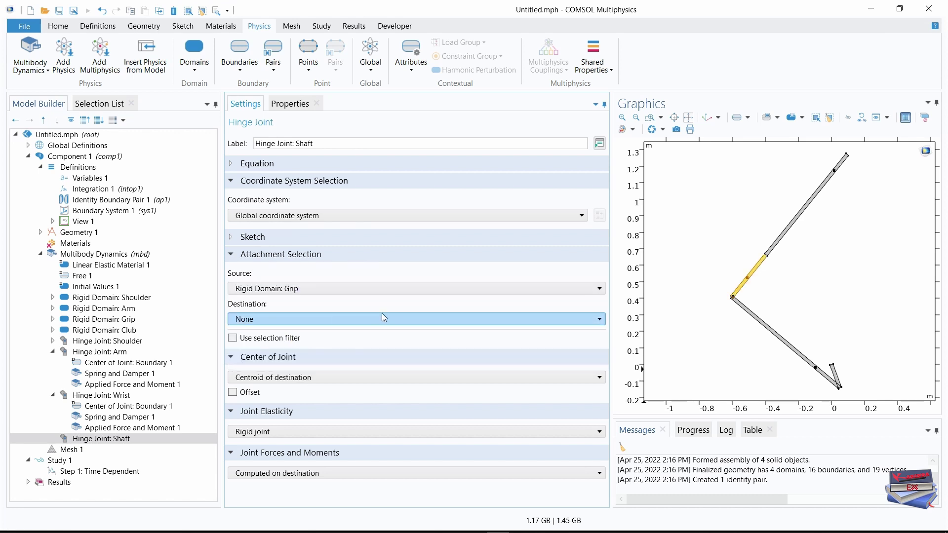
click(421, 322)
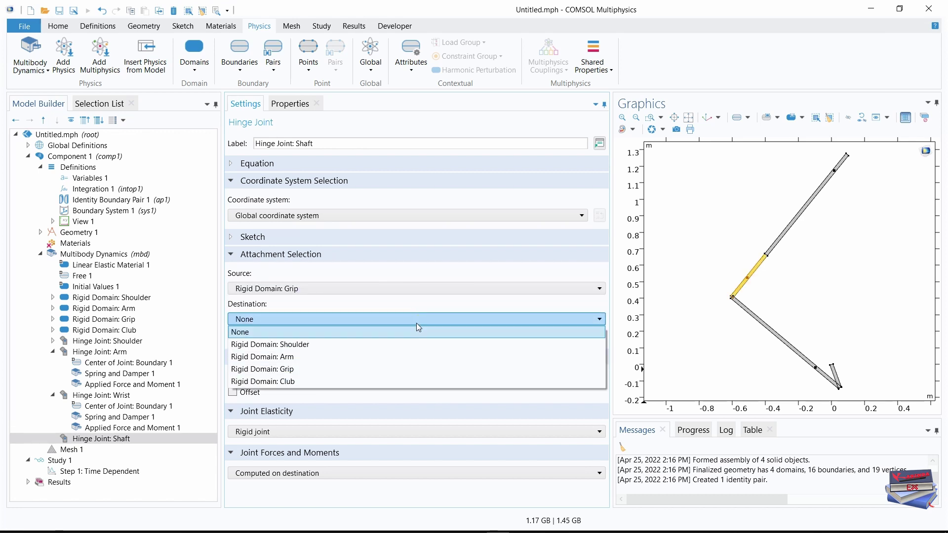
click(284, 384)
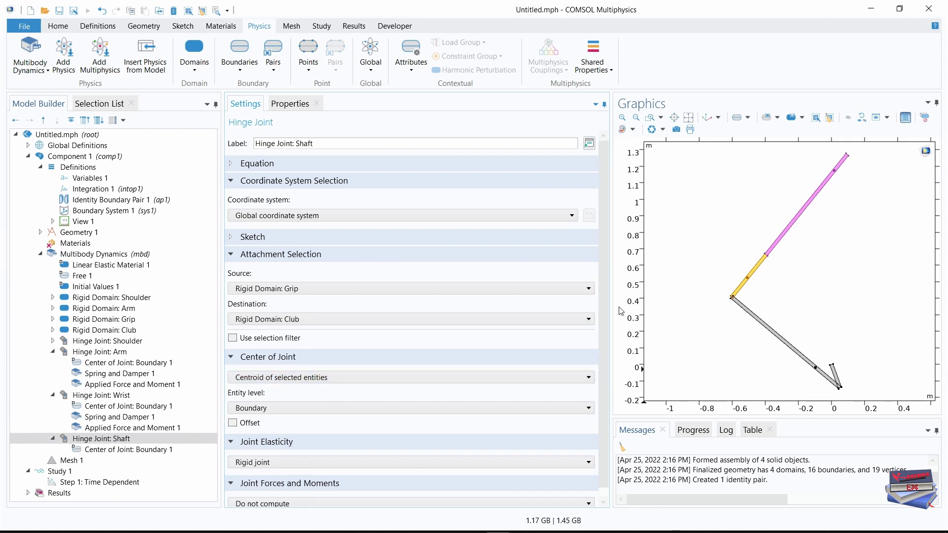
Assign boundary 9 as the center of joint for Hinge Joint: Shaft
click(127, 449)
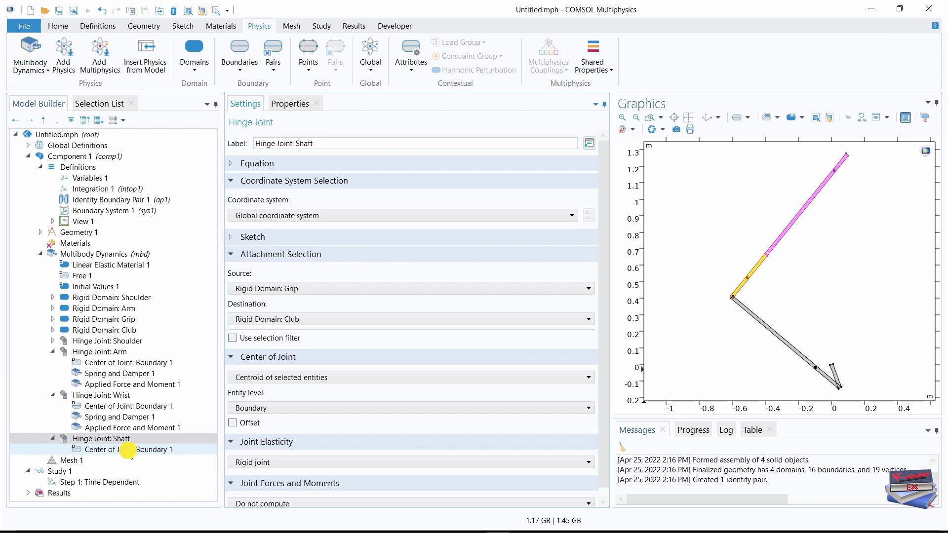
click(102, 105)
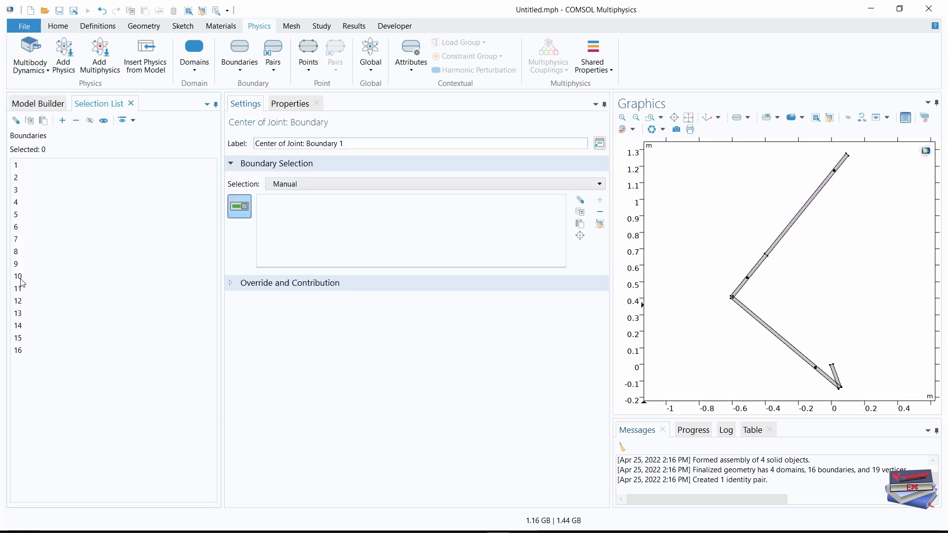
click(19, 264)
click(63, 121)
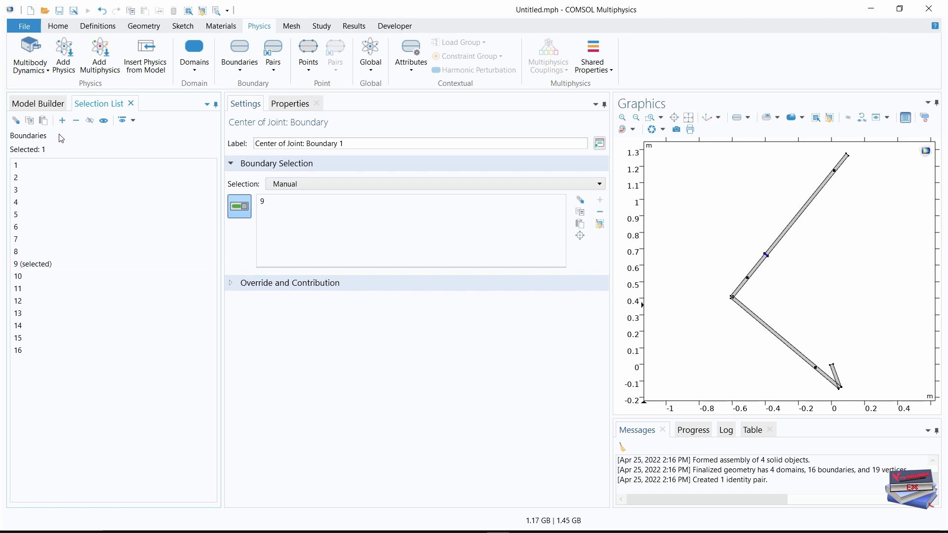
click(38, 103)
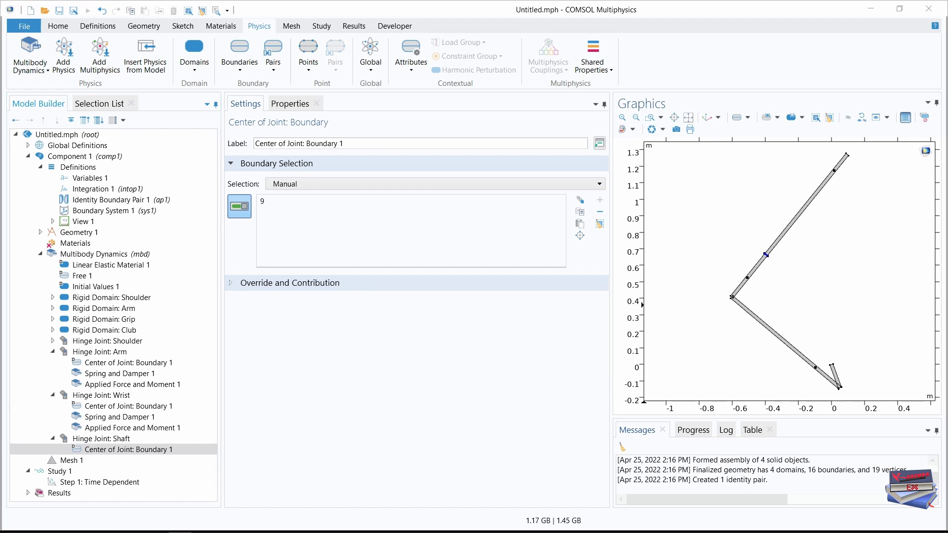
Add a Spring and Damper node to Hinge Joint: Shaft with spring constant ks and damping coefficient cs
click(96, 439)
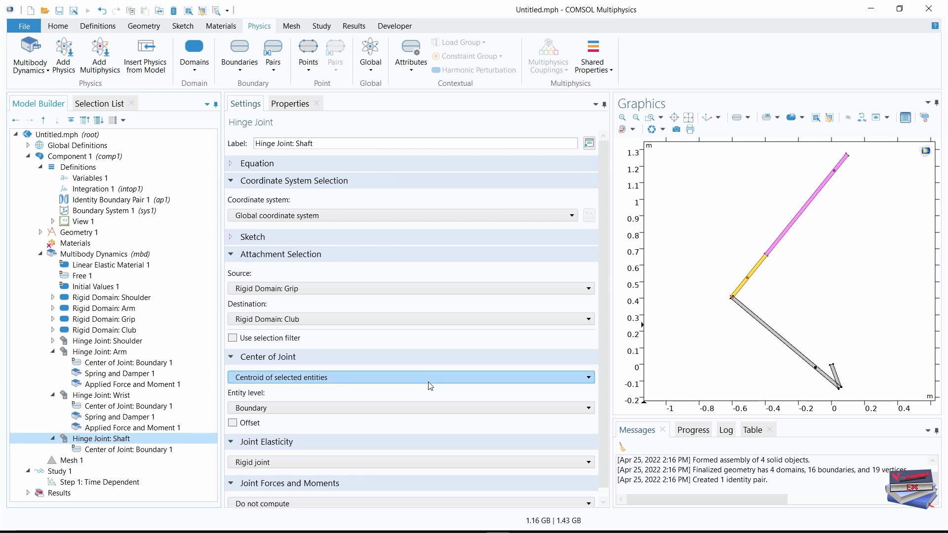
click(413, 75)
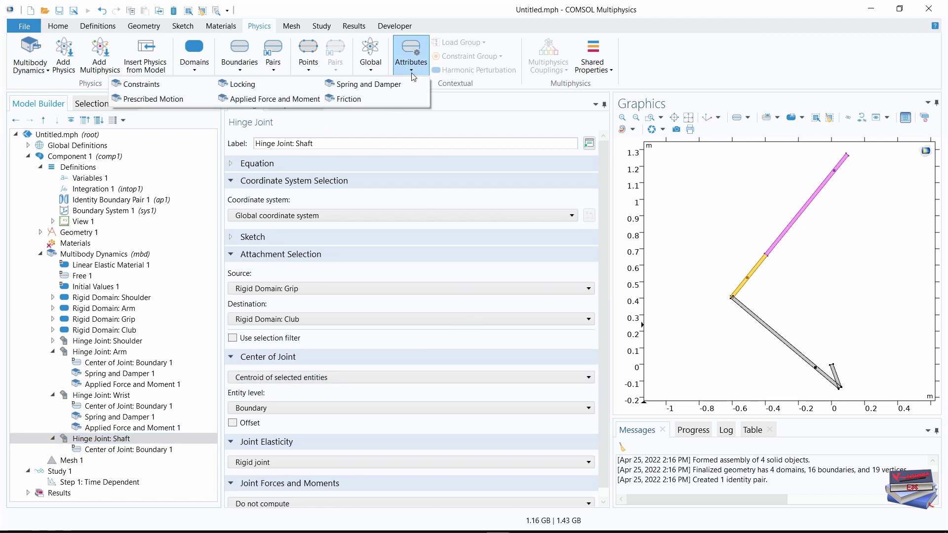
click(378, 85)
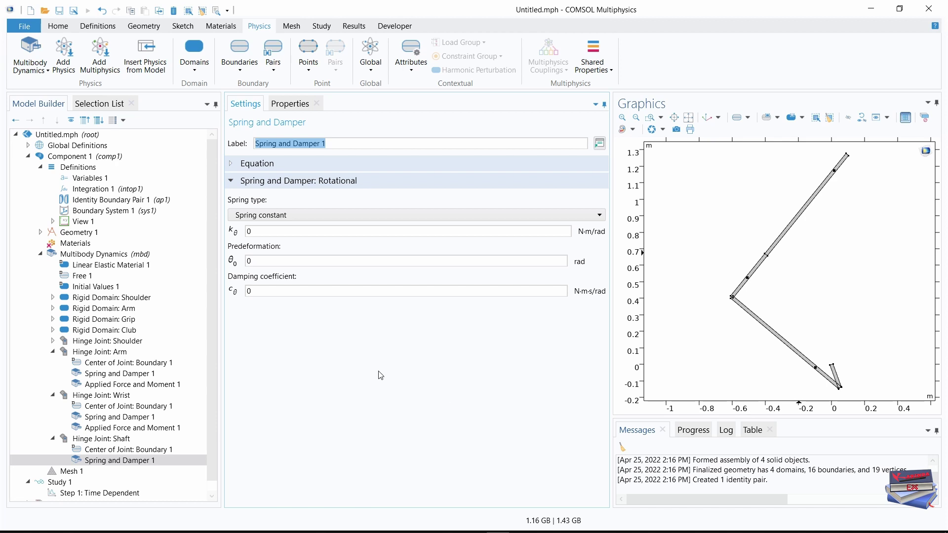
double_click(247, 232)
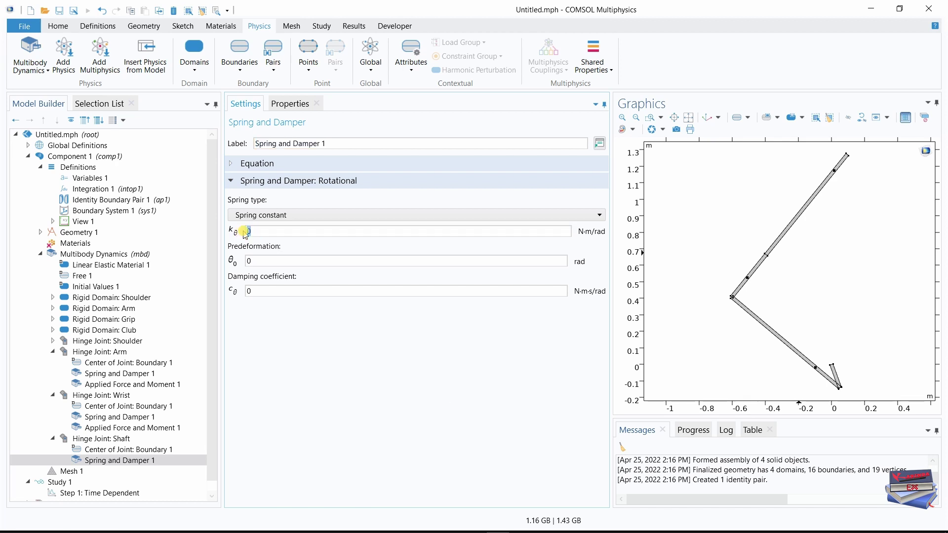
text(ks)
click(260, 290)
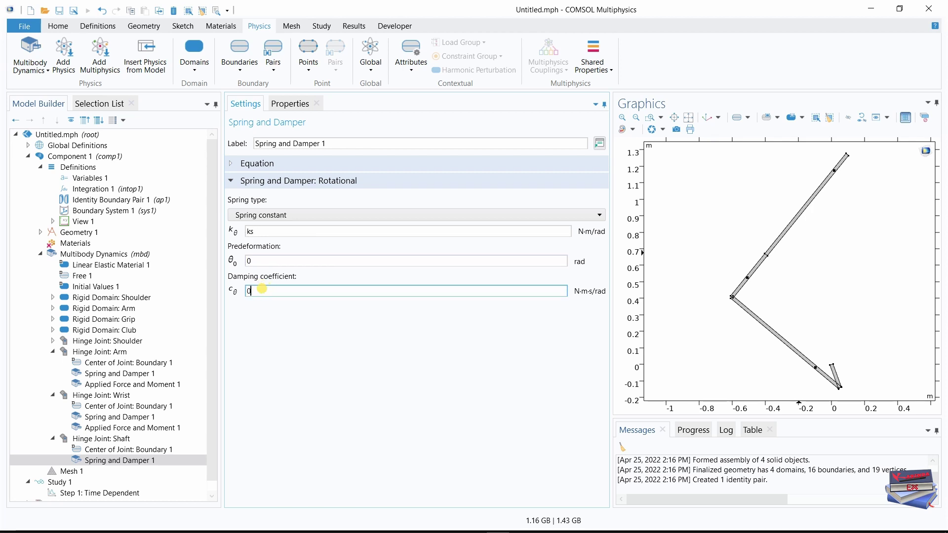
double_click(261, 290)
text(cs)
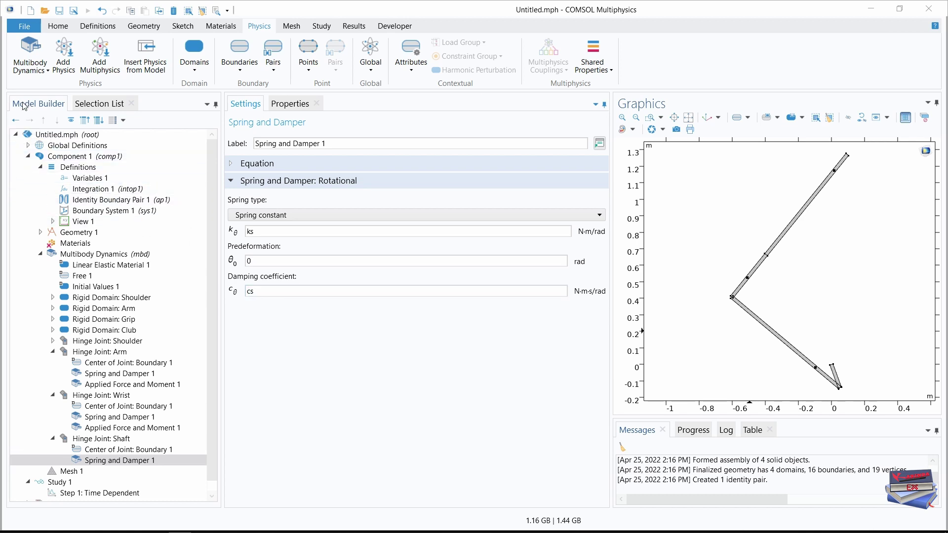
Add a variable Ta_eff to Variables 1 with the description "Effective arm torque"
click(83, 180)
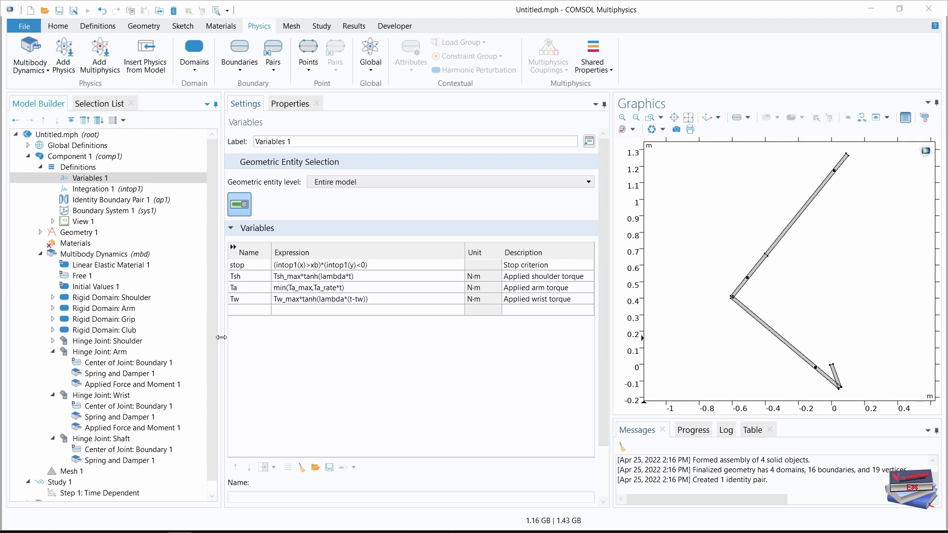
click(245, 310)
text(Ta_eff)
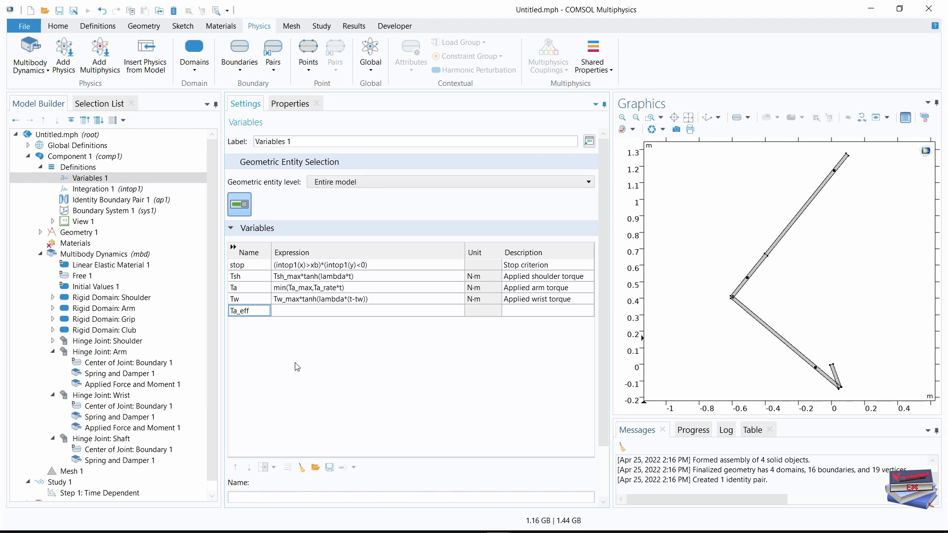
key(Return)
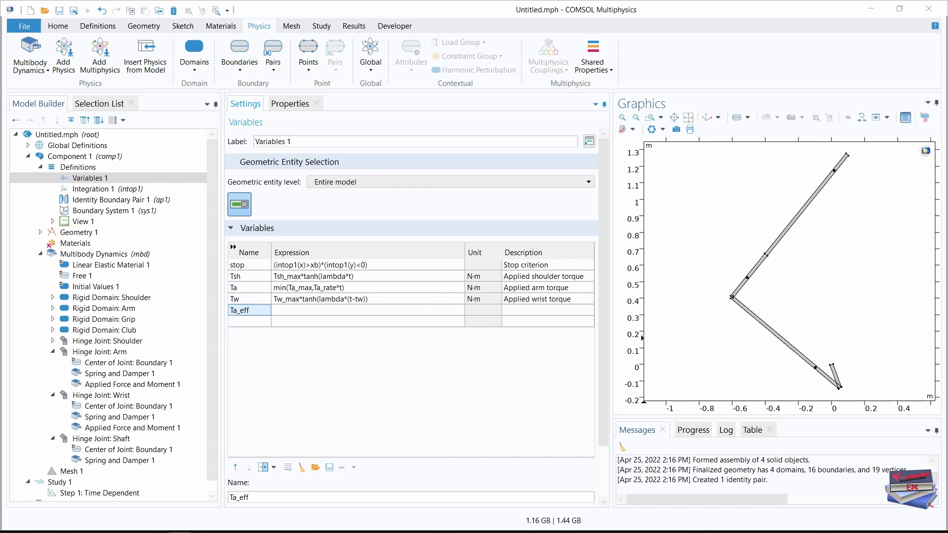
click(524, 310)
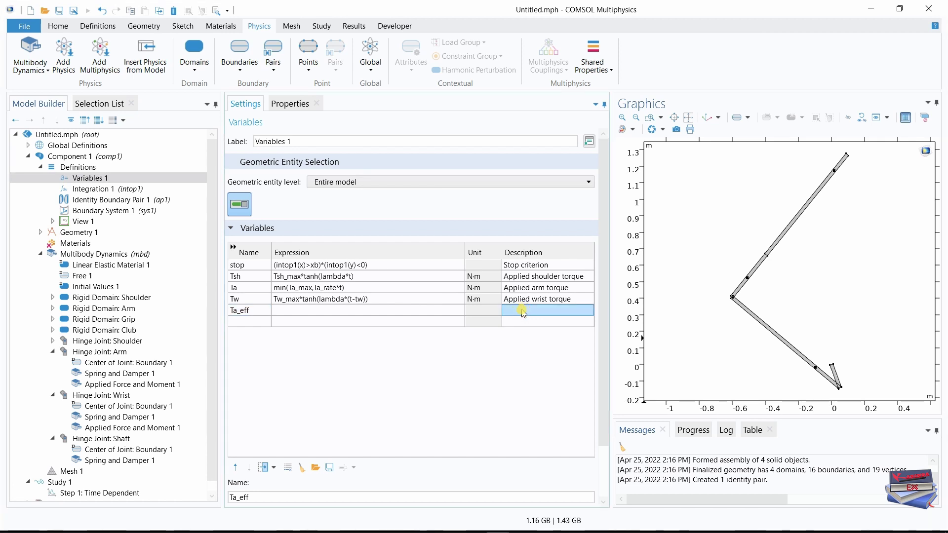
text(Effective arm torque)
click(515, 366)
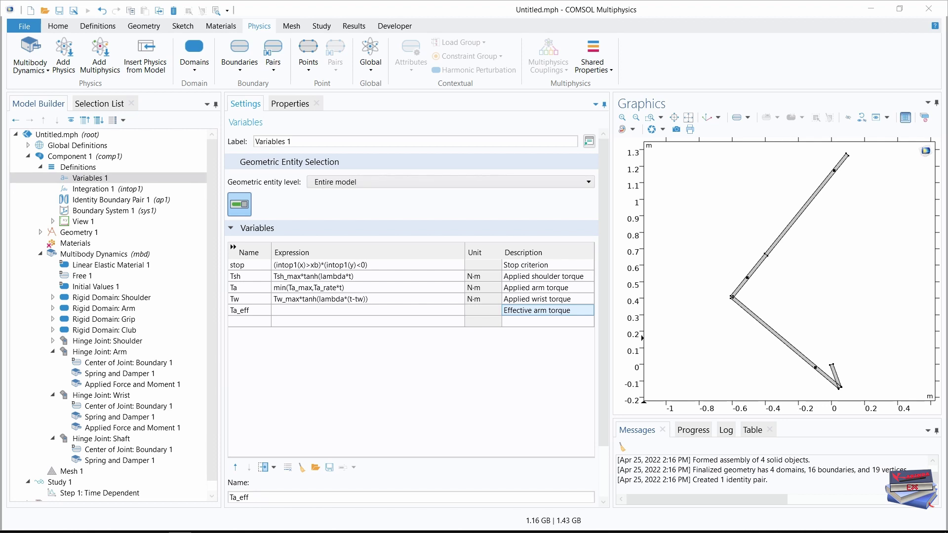
Add a variable named Tw_eff below Ta_eff by reusing the Ta_eff name
click(257, 314)
click(236, 312)
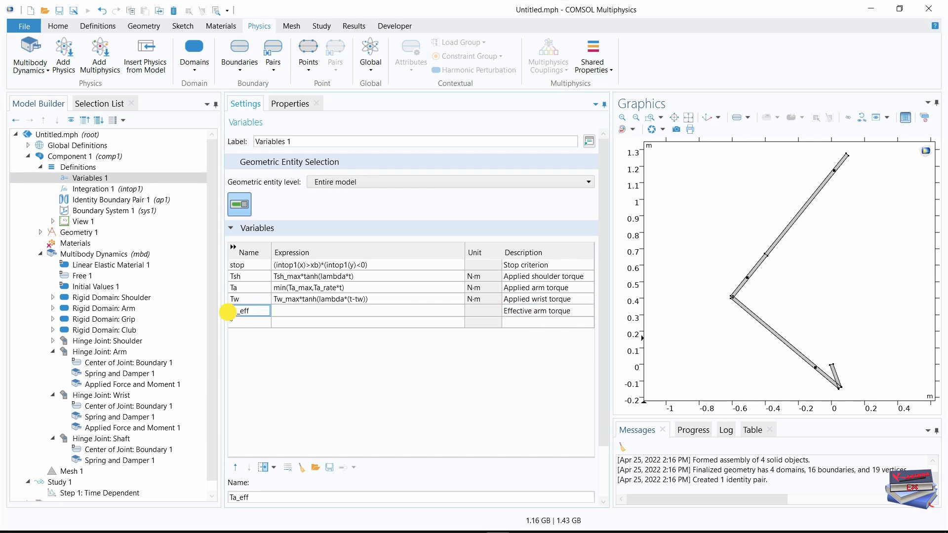
click(254, 312)
click(239, 322)
click(239, 321)
text(Ta_eff)
click(235, 324)
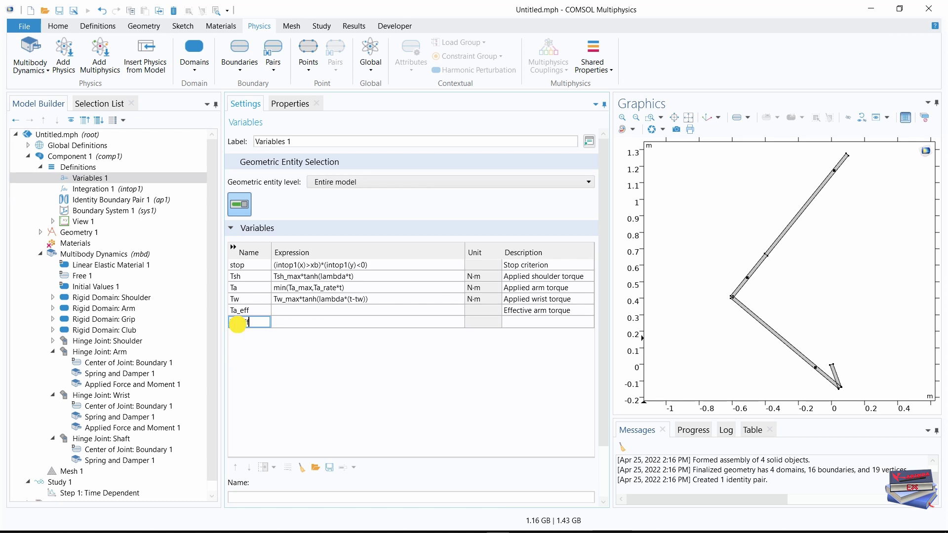
click(235, 324)
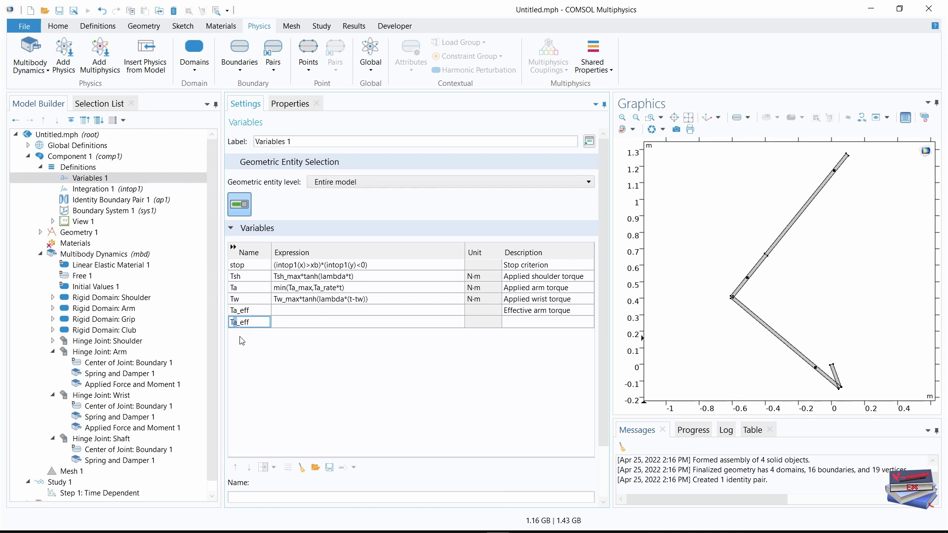
key(Delete)
text(w)
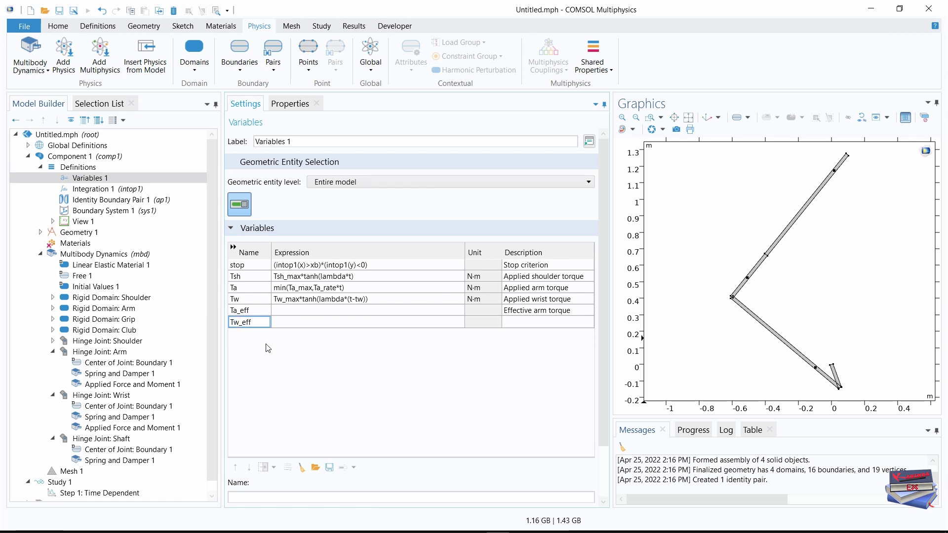
click(339, 377)
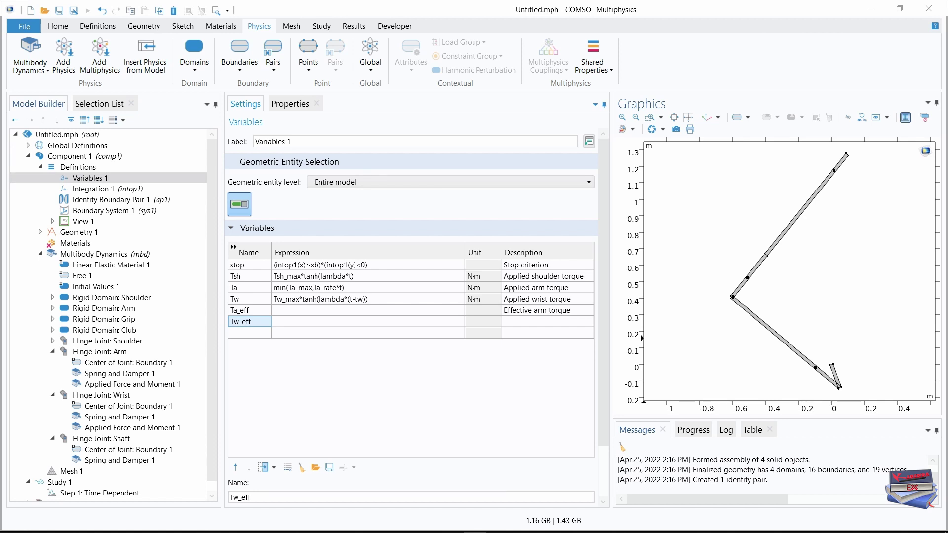
Give the variable Tw_eff the description "Effective wrist torque"
click(529, 321)
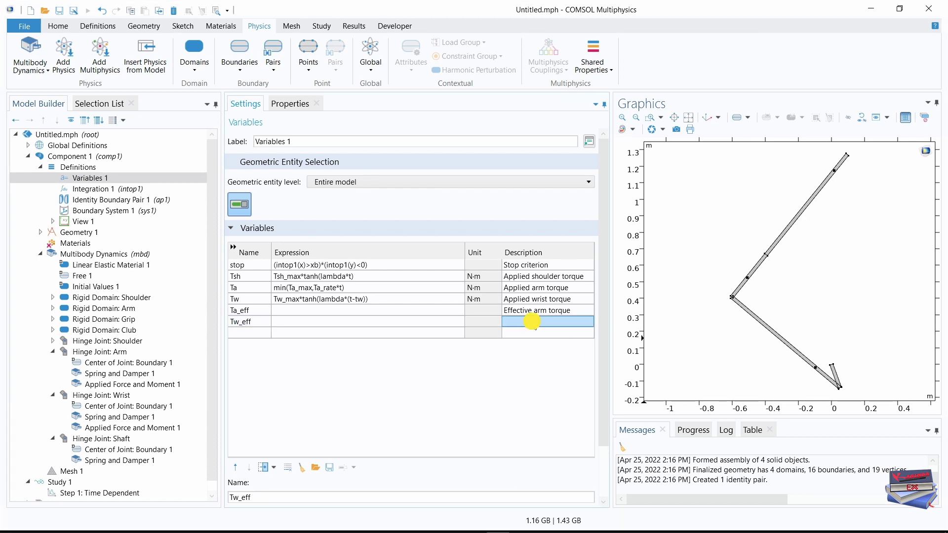
text(Effective wrist torque)
key(Return)
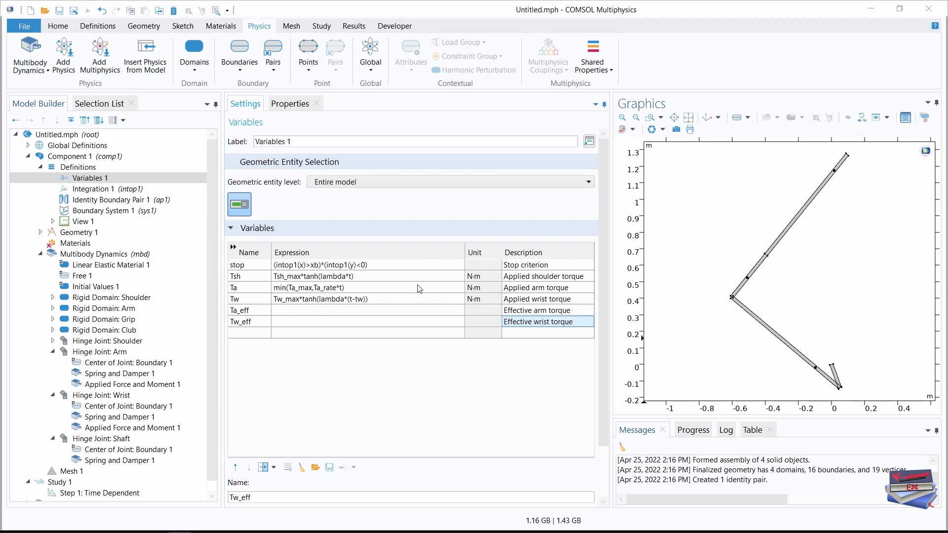
Set the expression of variable Ta_eff to Ta-mbd.hgj2.sd1.Ms-mbd.hgj2.sd1.Md
click(278, 311)
text(Ta-mbd.hgj2.sd1.Ms)
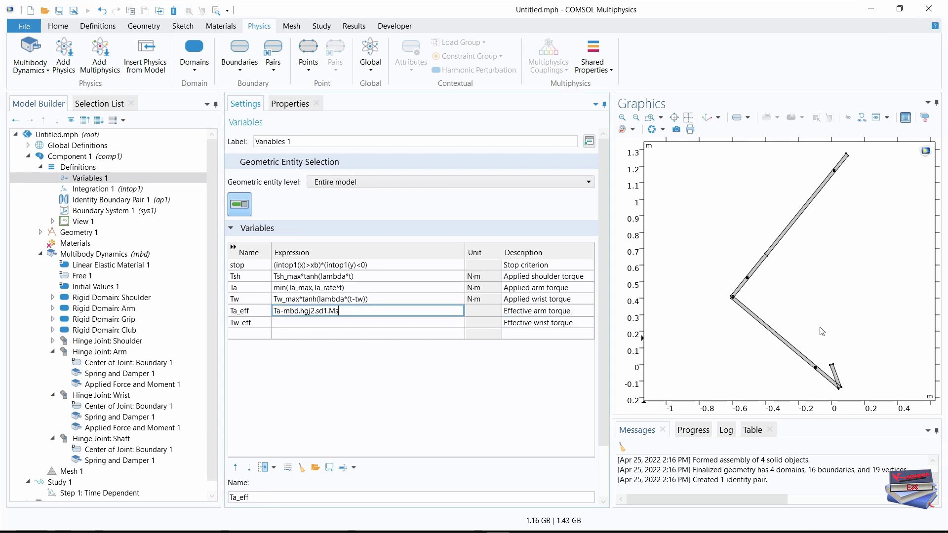
click(339, 311)
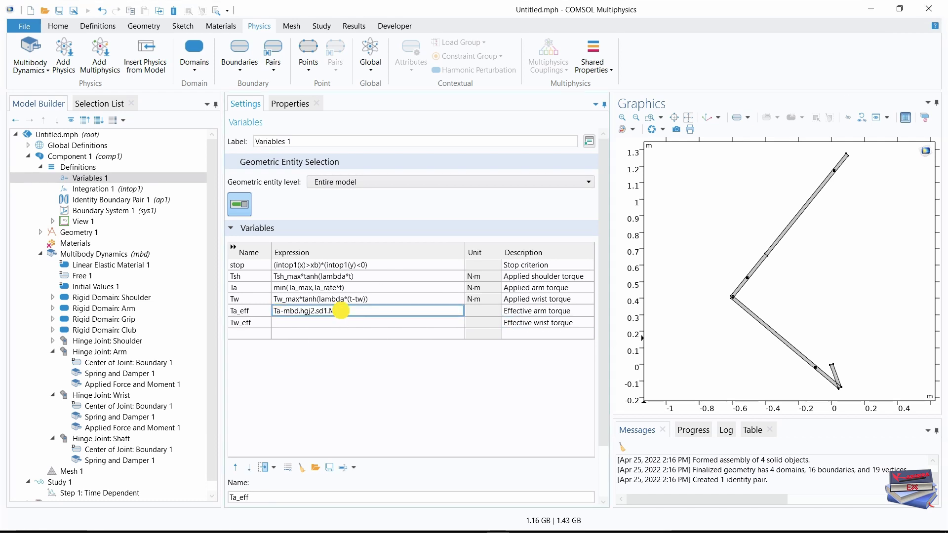
key(Return)
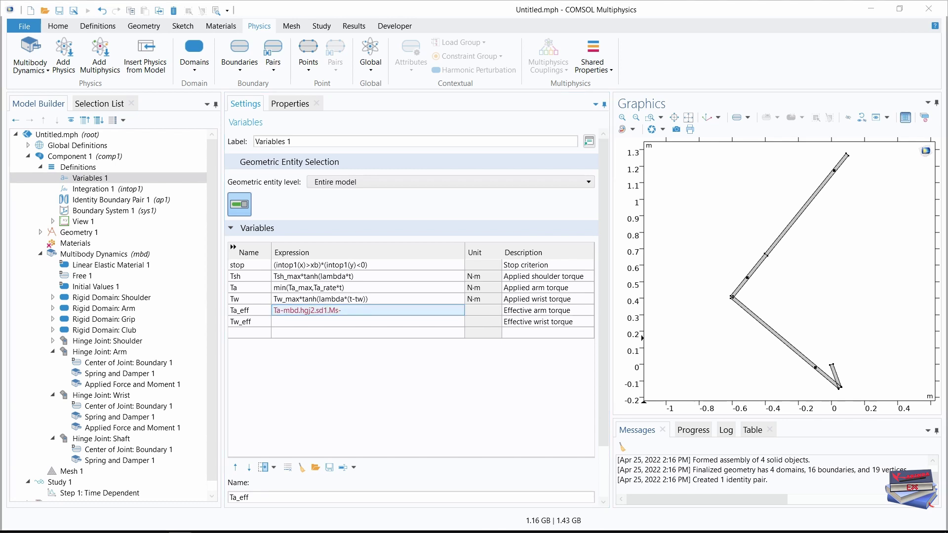
click(353, 313)
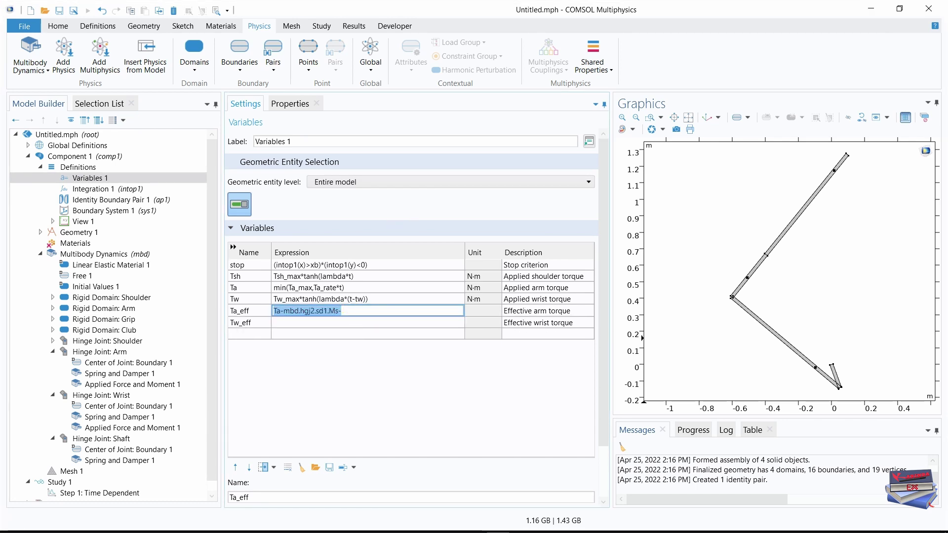
text(mbd.hgj2.sd1.Md)
key(Return)
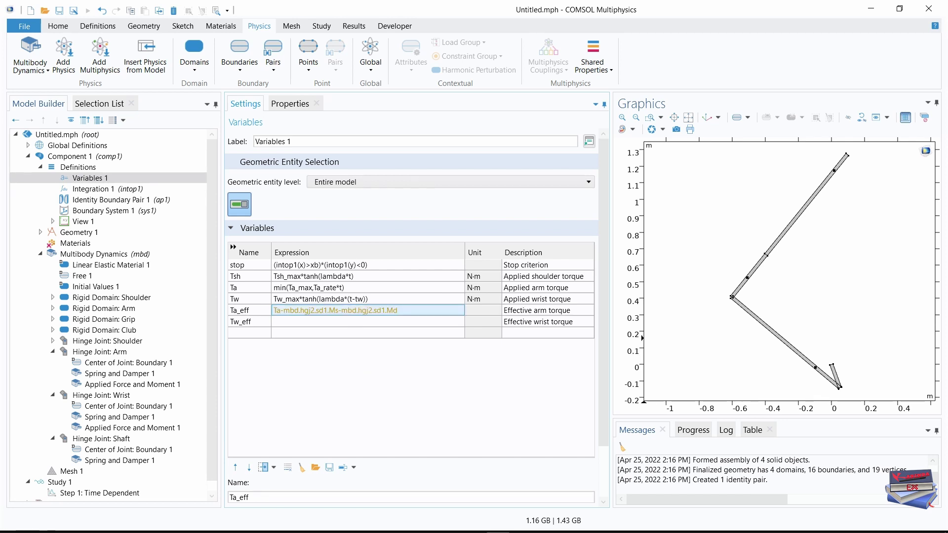
Define the variable Tw_eff with the expression Tw-mbd.hgj3.sd1.Ms-mbd.hgj3.sd1.Md
click(302, 322)
text(Tw-mbd.hgj3.sd1.Ms-)
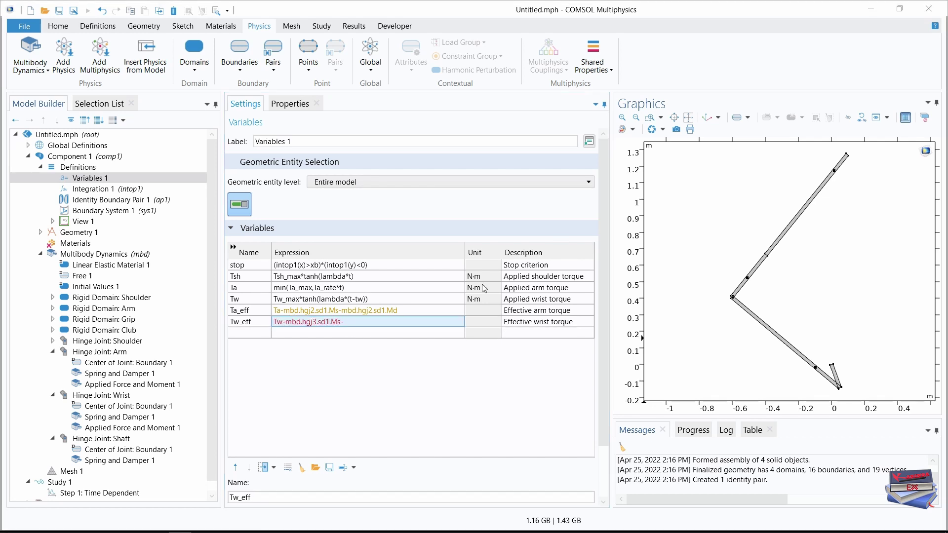
click(351, 323)
click(350, 322)
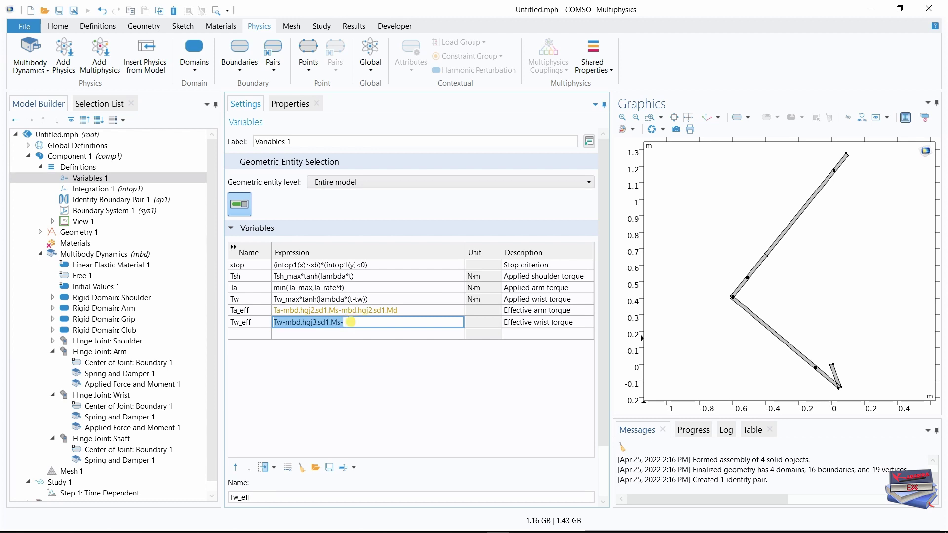
text(mbd.hgj3.sd1.Md)
click(361, 364)
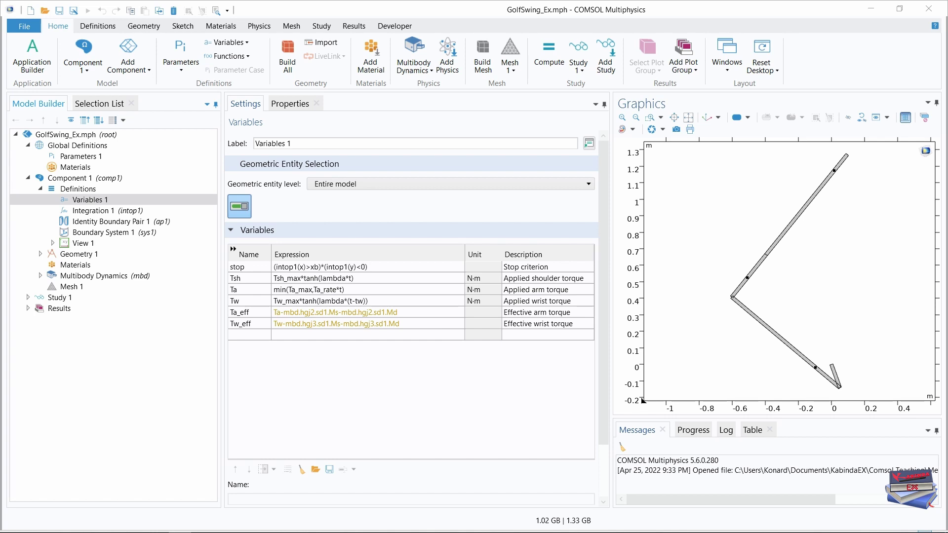
Add a Parametric Sweep to Study 1 with one parameter row and the value list 0.15 0.19 0.23
click(321, 26)
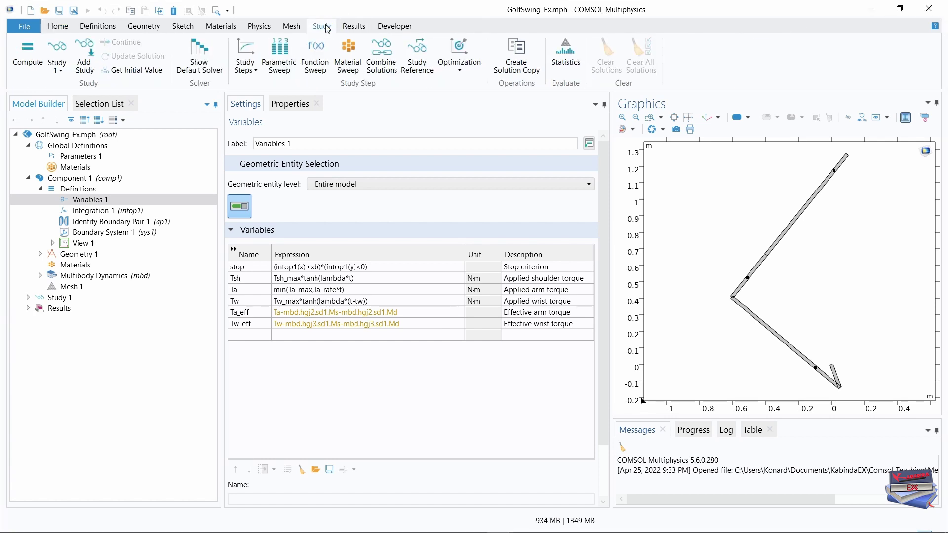
click(286, 73)
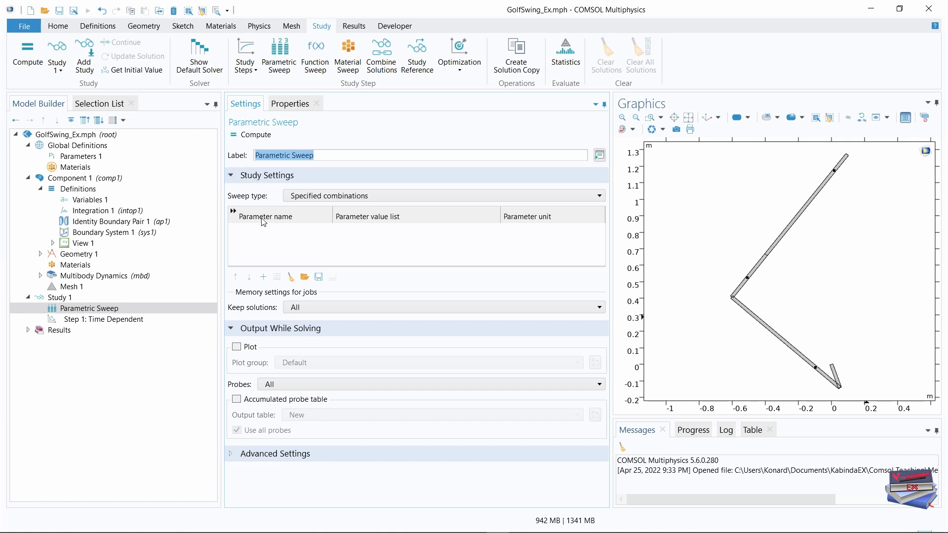
click(264, 278)
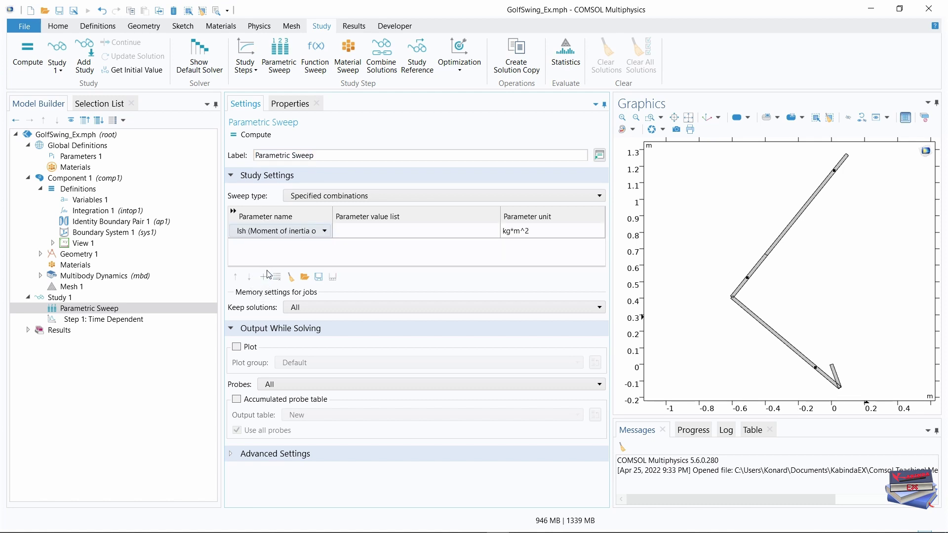
click(355, 231)
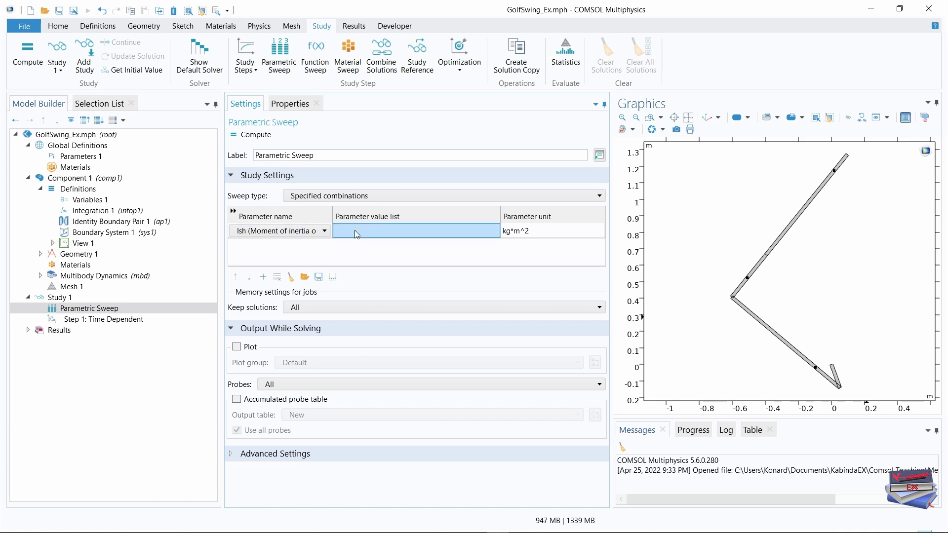
text(0.15 0.19 0.23)
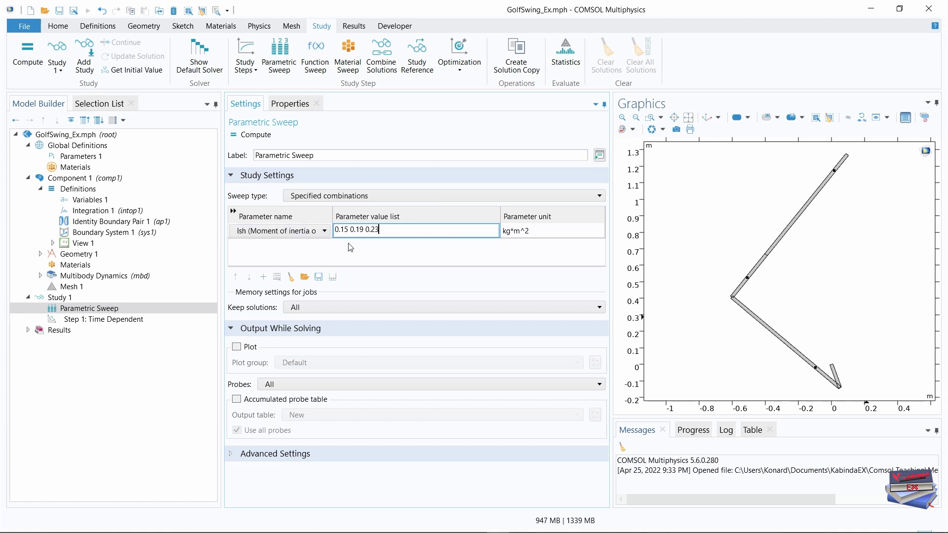
click(346, 253)
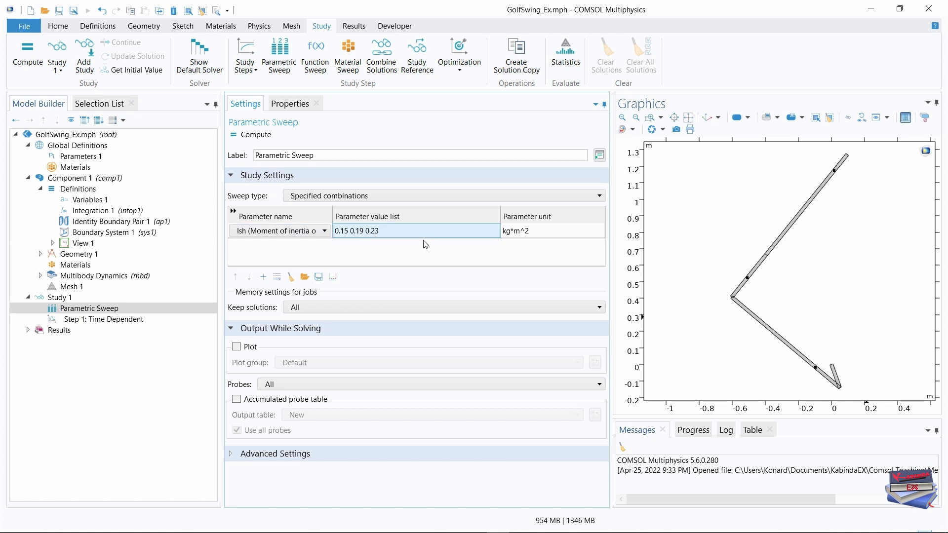
Change the unit of the swept parameter to s
click(532, 232)
click(534, 230)
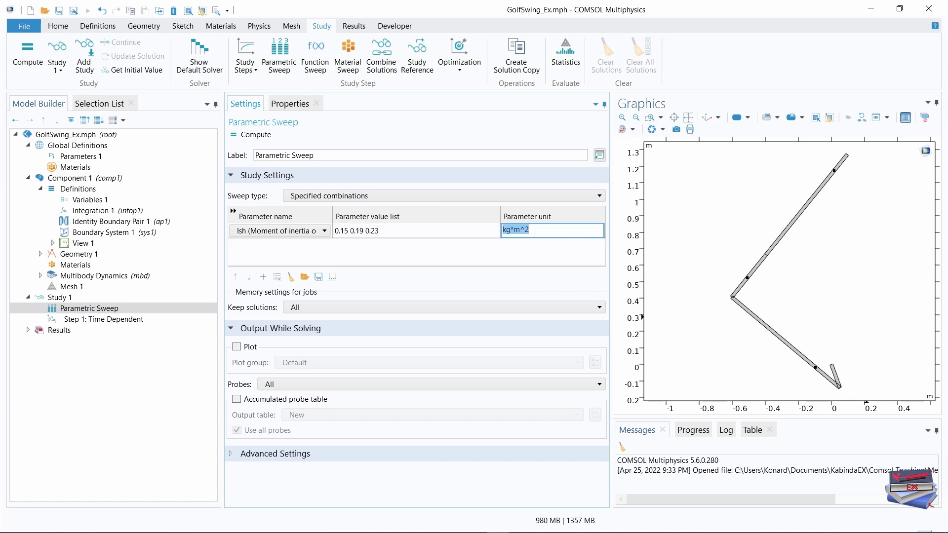
key(BackSpace)
click(430, 256)
click(512, 232)
text(S)
key(Caps_Lock)
key(BackSpace)
text(s)
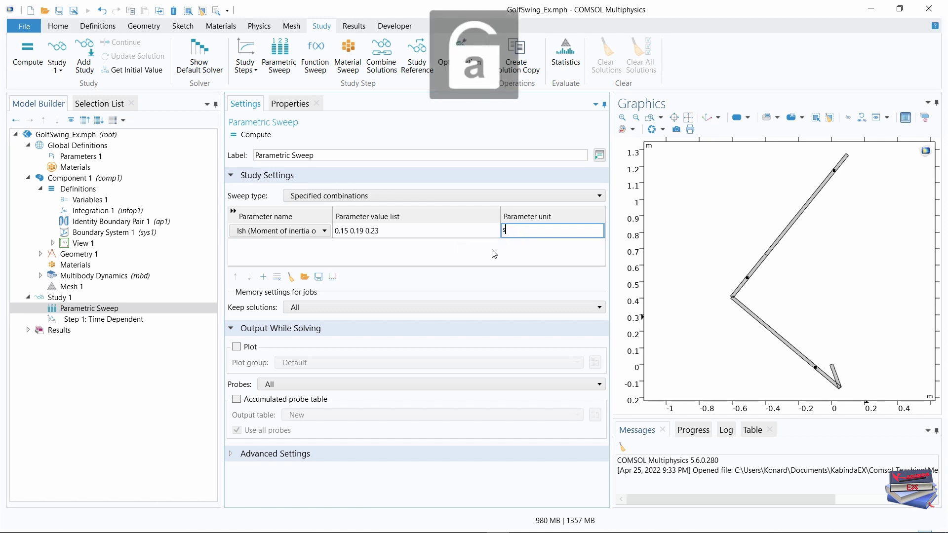
click(415, 261)
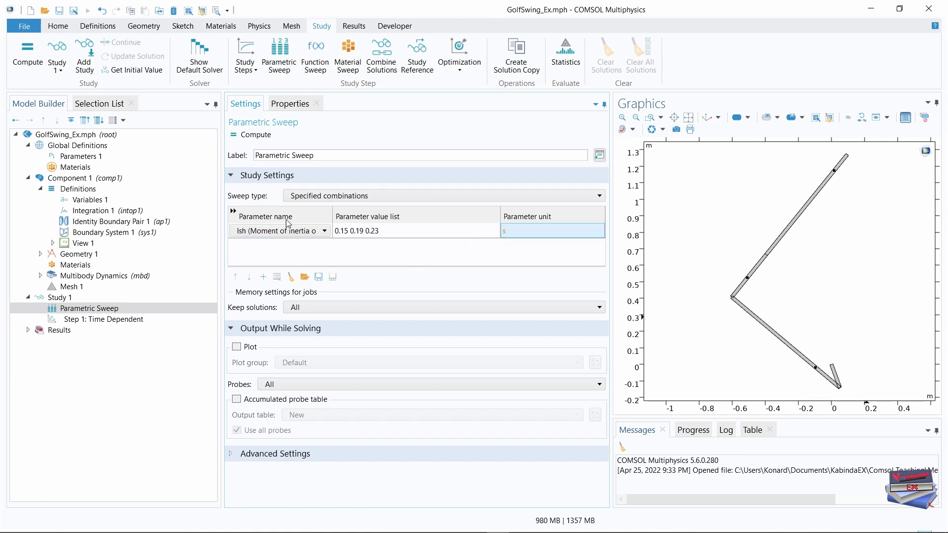
Choose tw (Wrist torque switch time) as the parameter to sweep
click(323, 230)
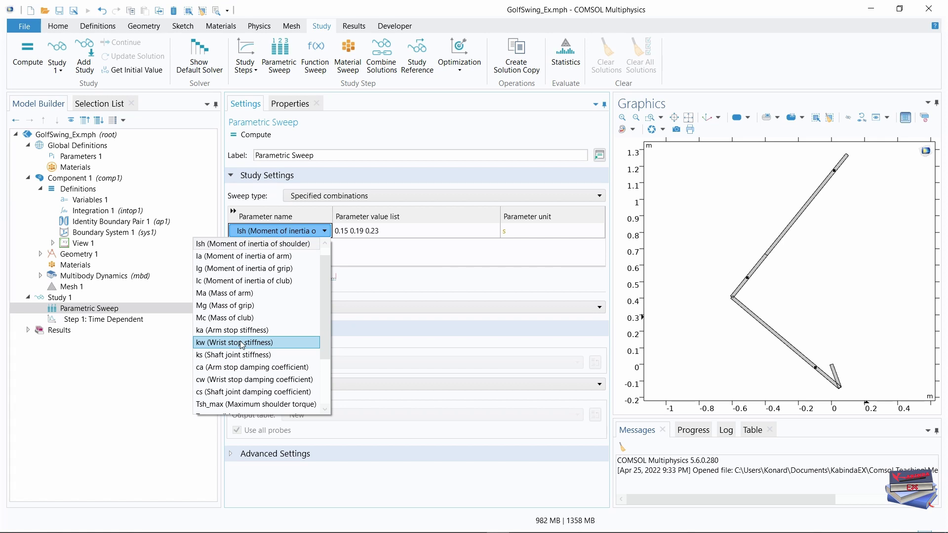
scroll(242, 344, down, 2)
scroll(242, 344, up, 3)
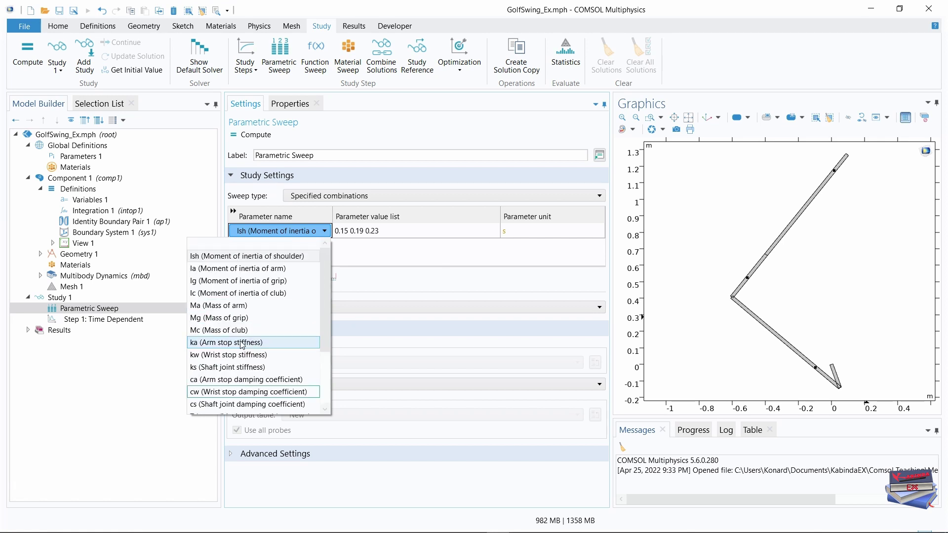
scroll(242, 344, down, 2)
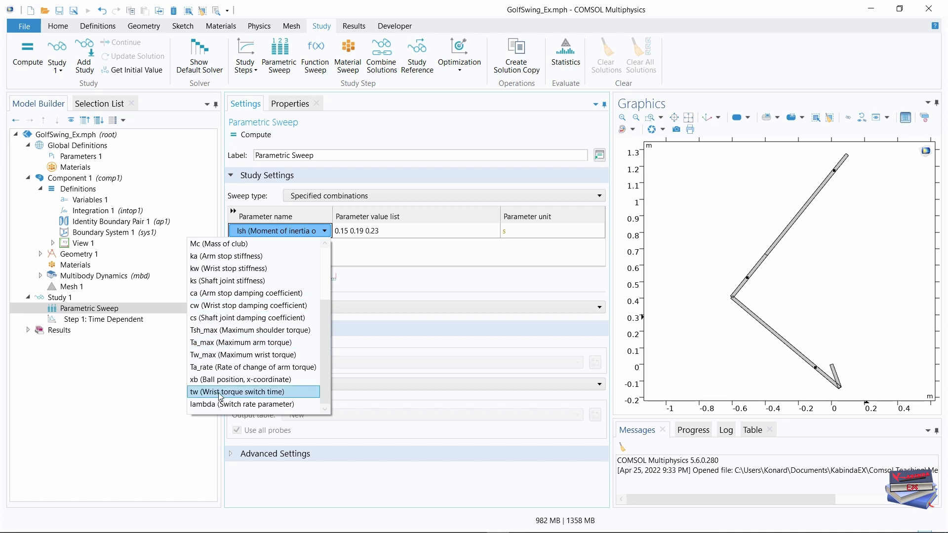
click(254, 392)
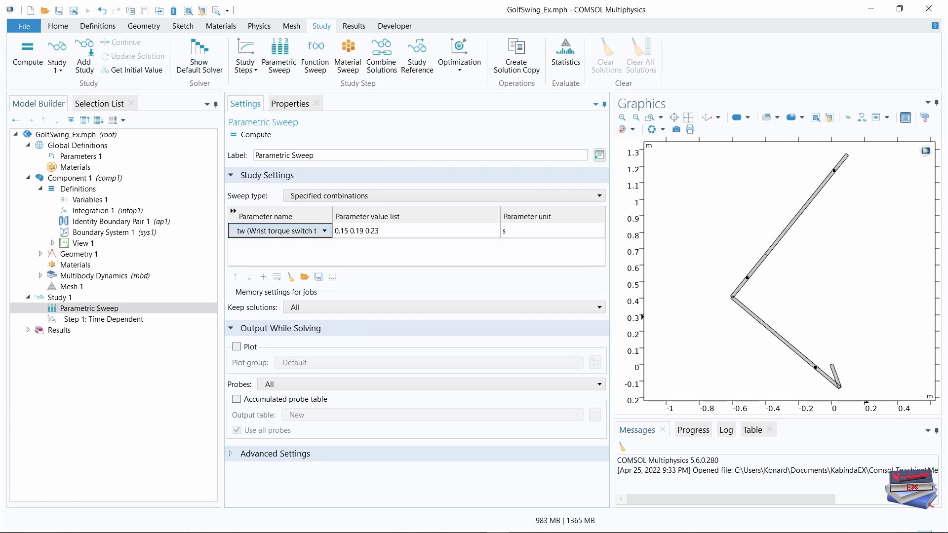
Set the output times of Step 1: Time Dependent to range(0,2e-3,0.26)
click(105, 320)
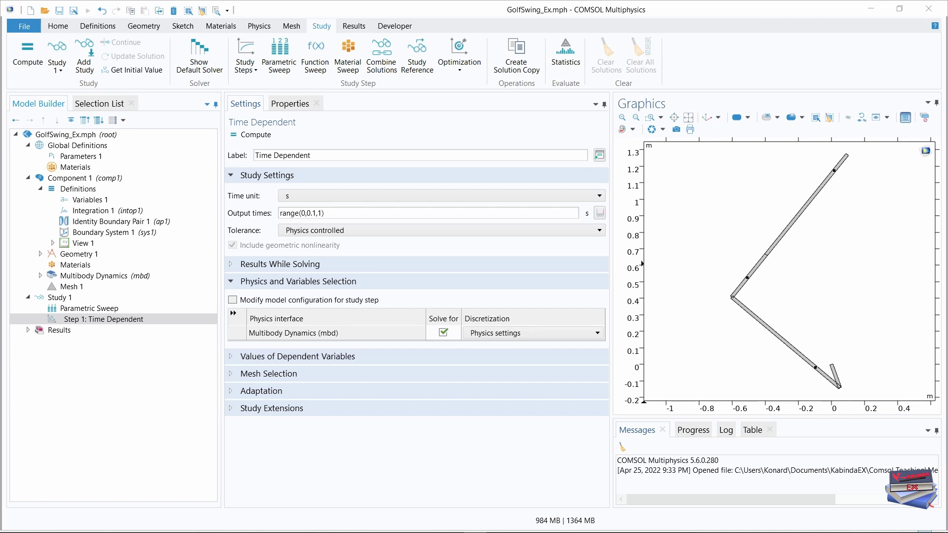
click(324, 213)
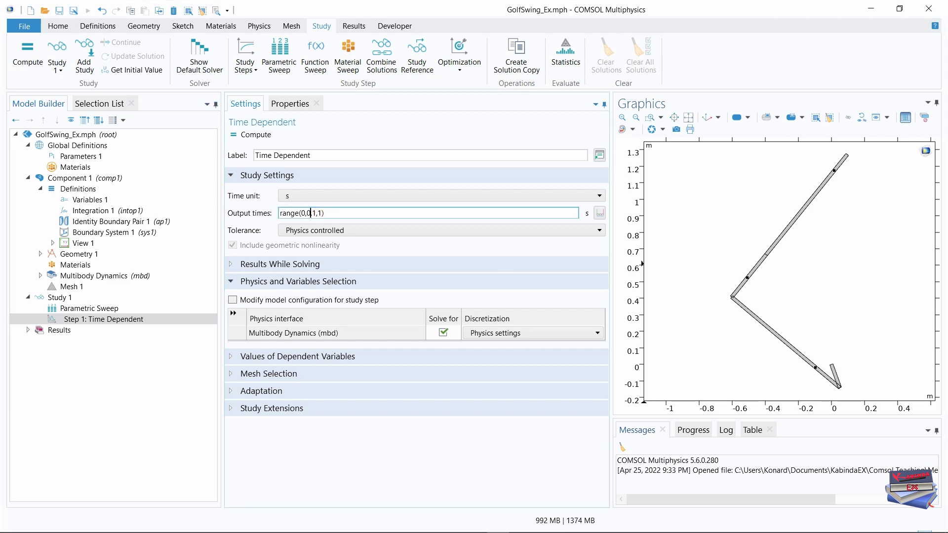
drag(322, 213, 302, 212)
text(0,2e-3,0.26)
click(319, 474)
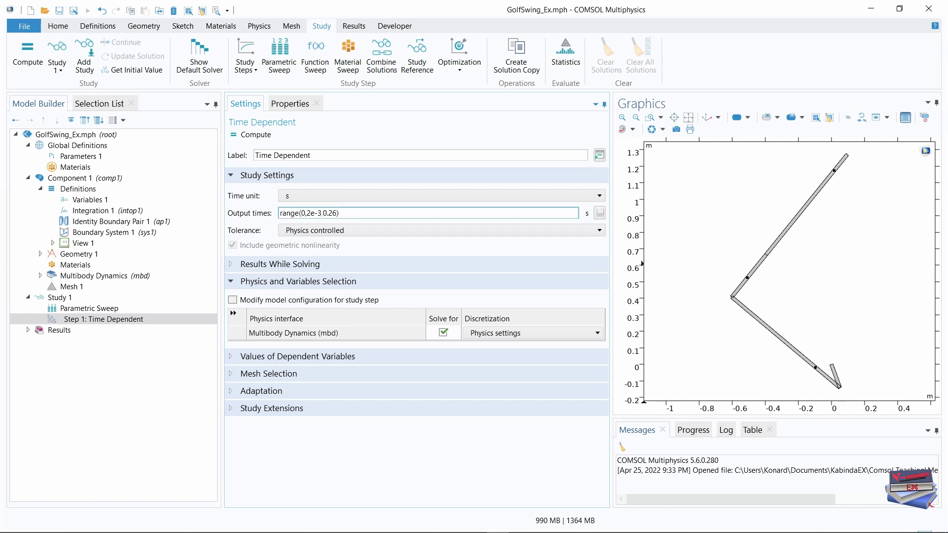
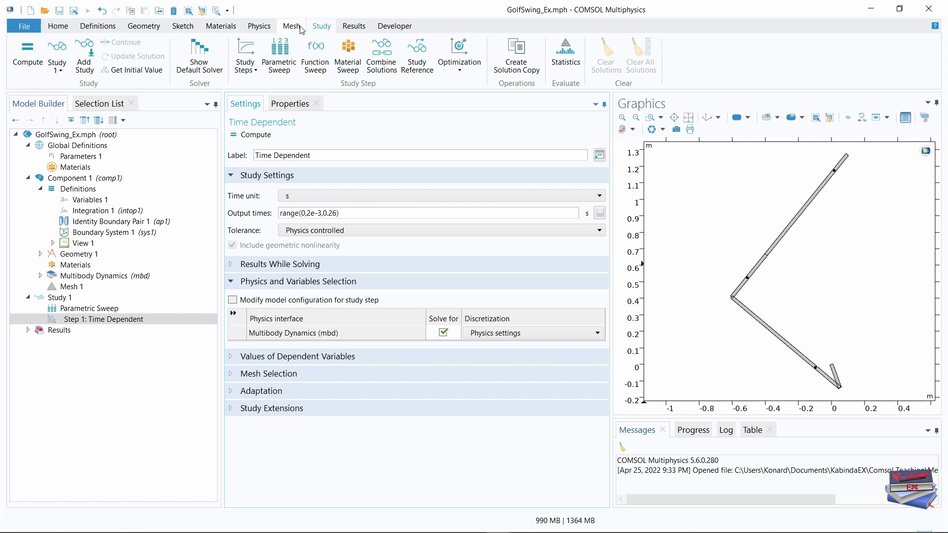
Generate the default solver for Study 1 and add a Stop Condition to Time-Dependent Solver 1
click(207, 70)
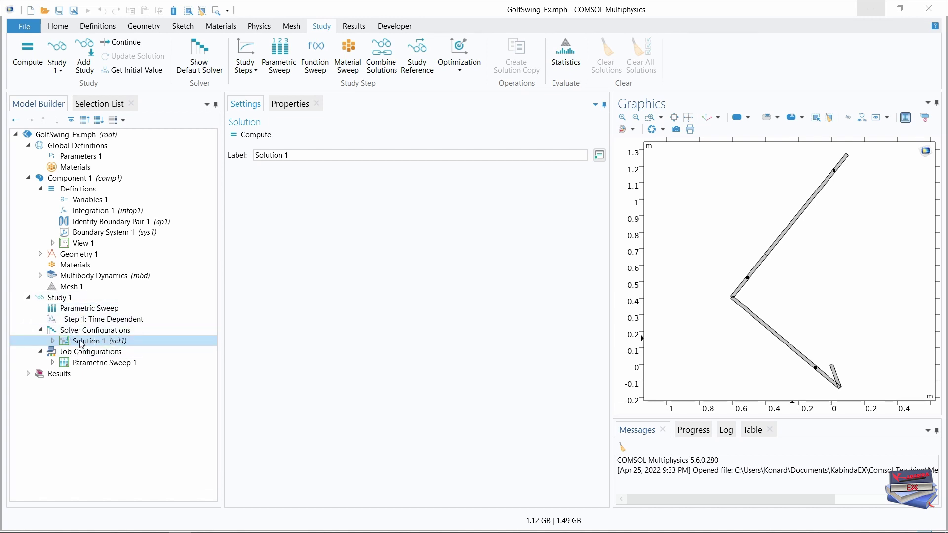
click(53, 341)
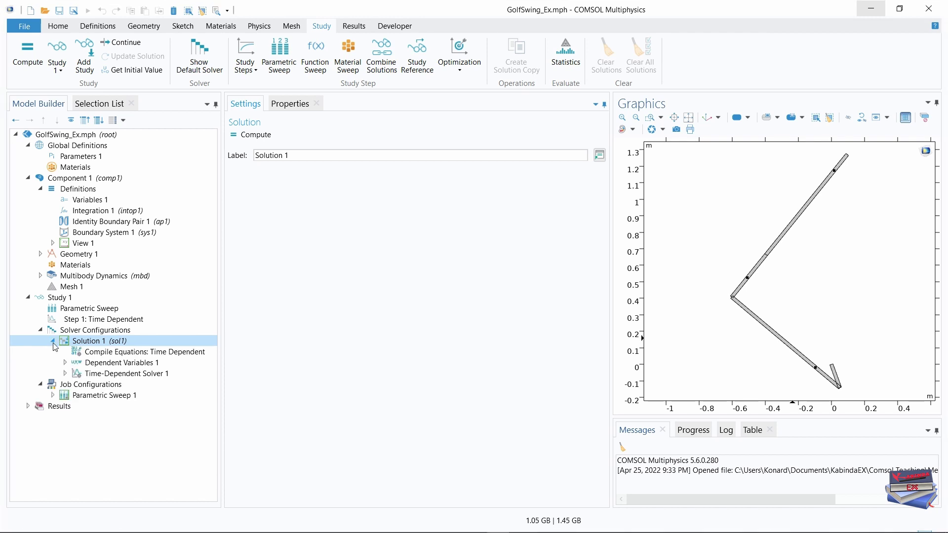
click(119, 374)
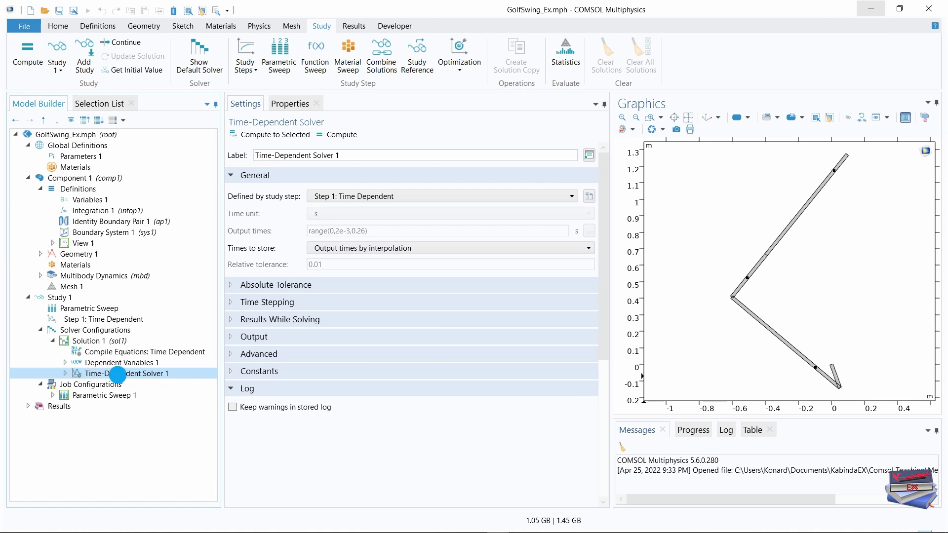
right_click(119, 376)
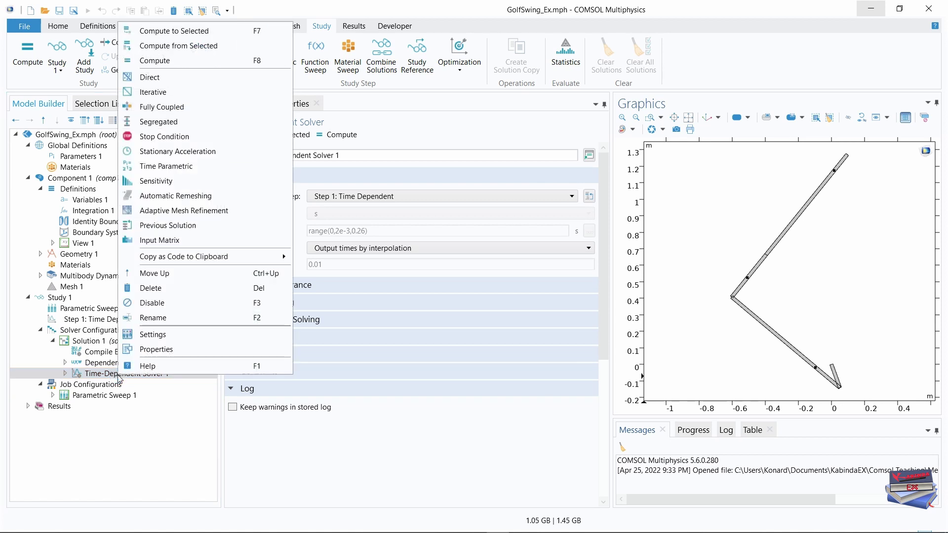
click(153, 137)
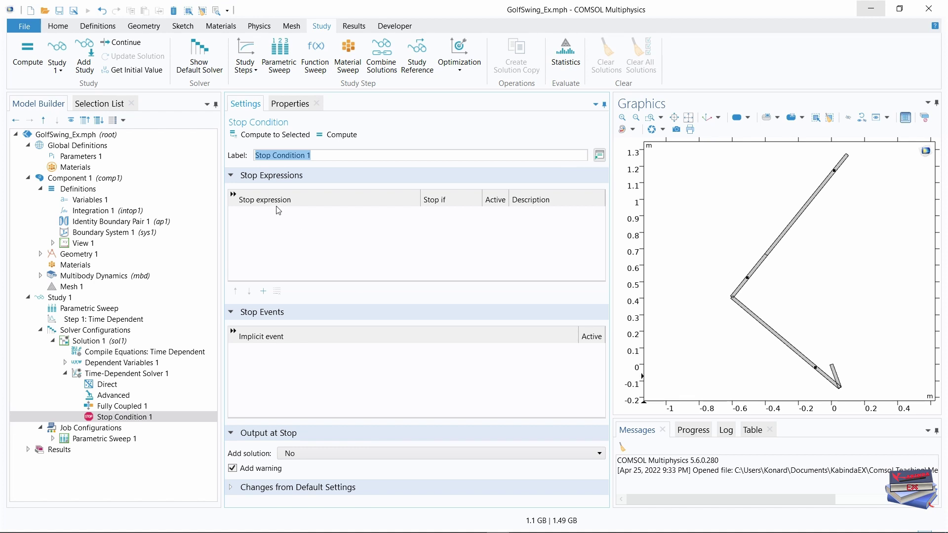
Add the stop expression comp1.stop to the Stop Condition and set the solution added at stop to Step after stop
click(263, 293)
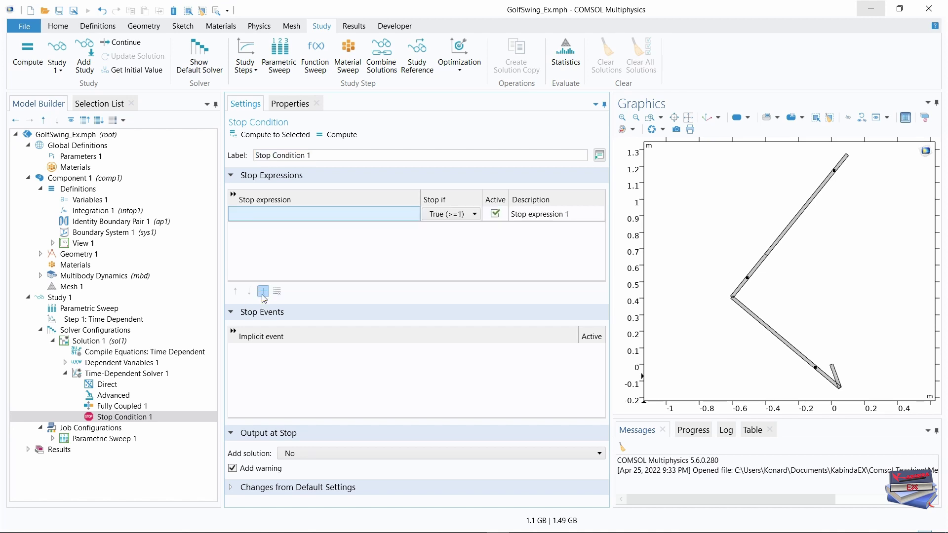
click(279, 216)
click(279, 216)
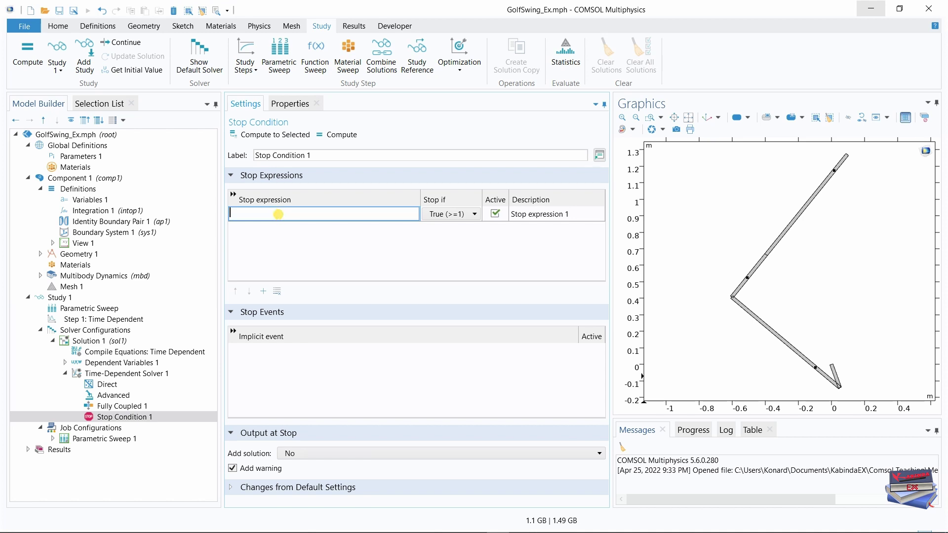
text(comp1.stop)
click(288, 247)
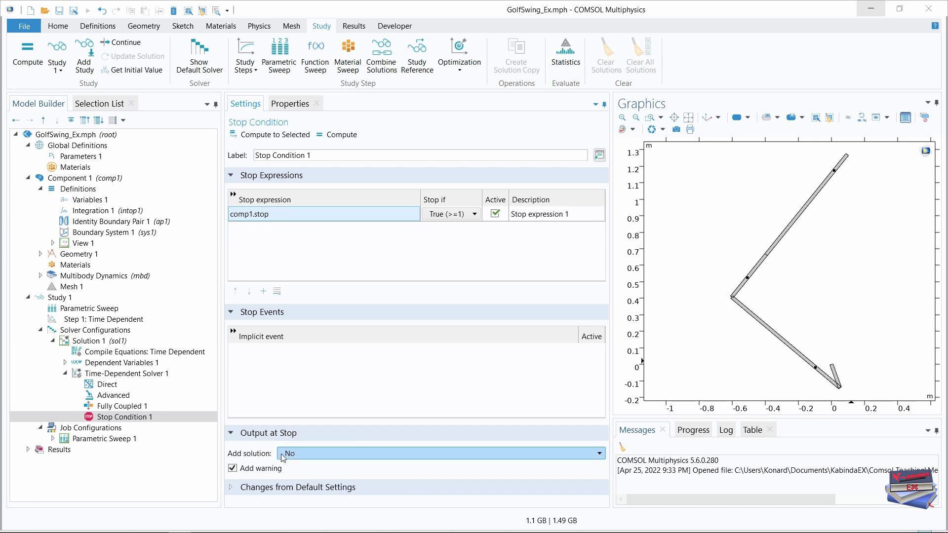
click(537, 453)
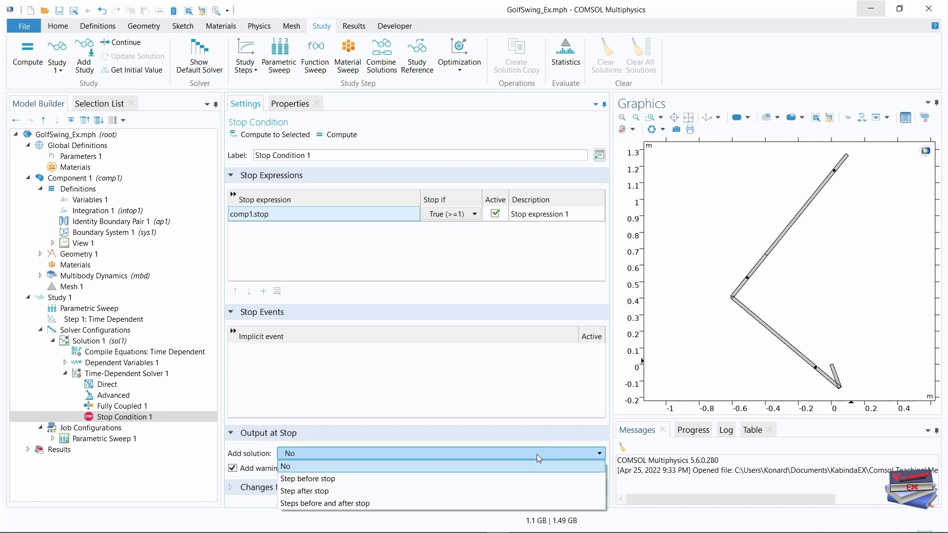
click(330, 491)
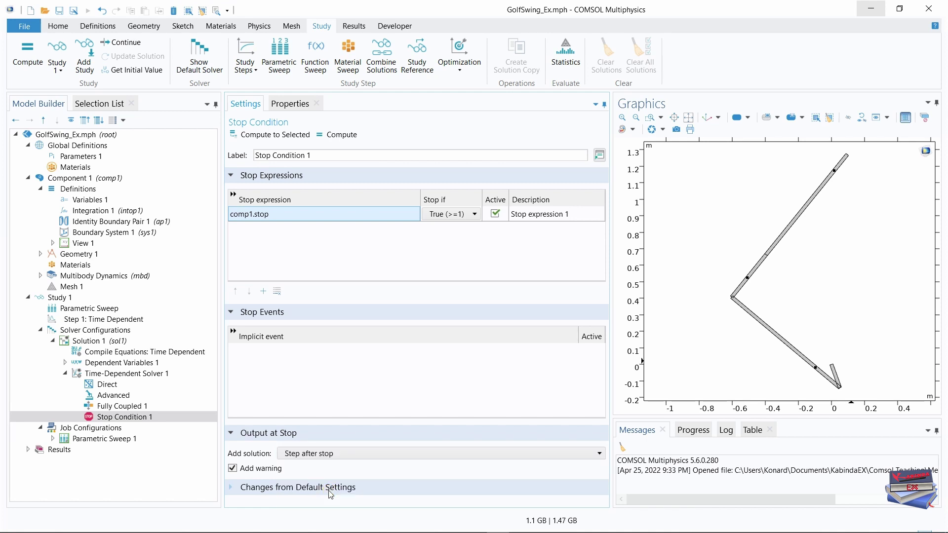
Compute the study and collapse the Definitions and Study 1 branches of the model tree
click(31, 51)
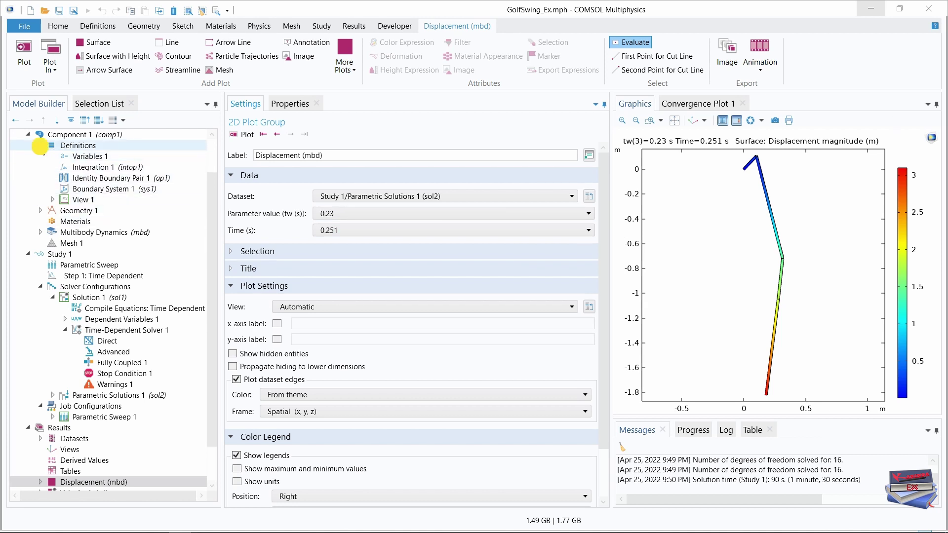
click(41, 146)
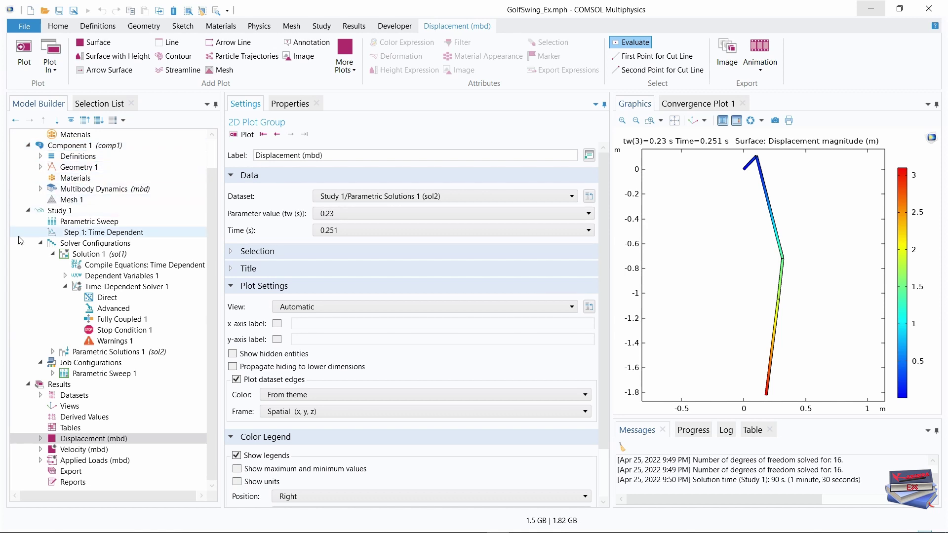
click(27, 211)
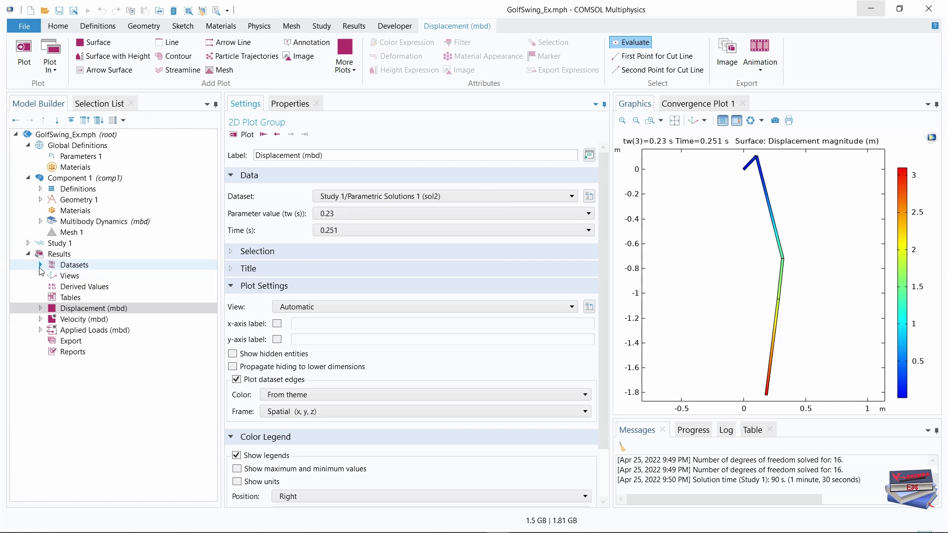
click(41, 265)
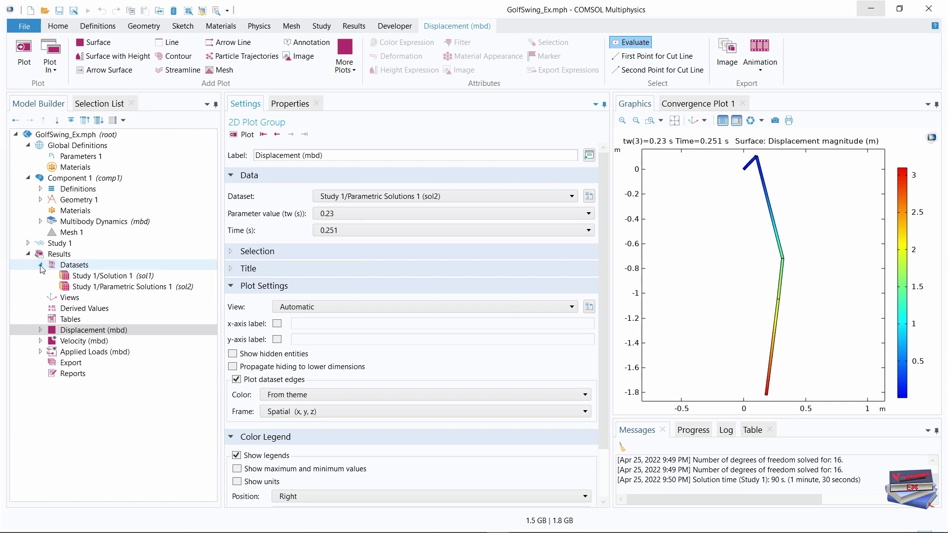
click(41, 265)
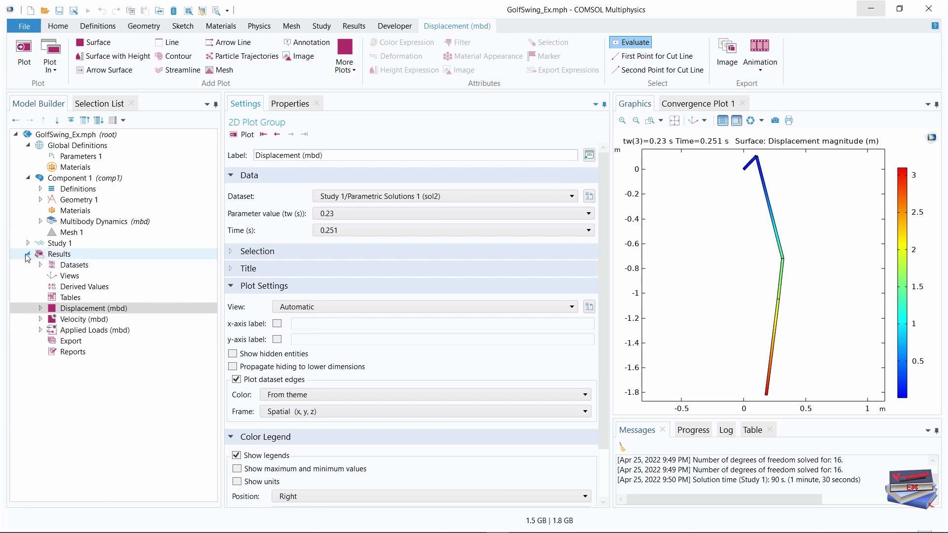
click(27, 254)
click(27, 254)
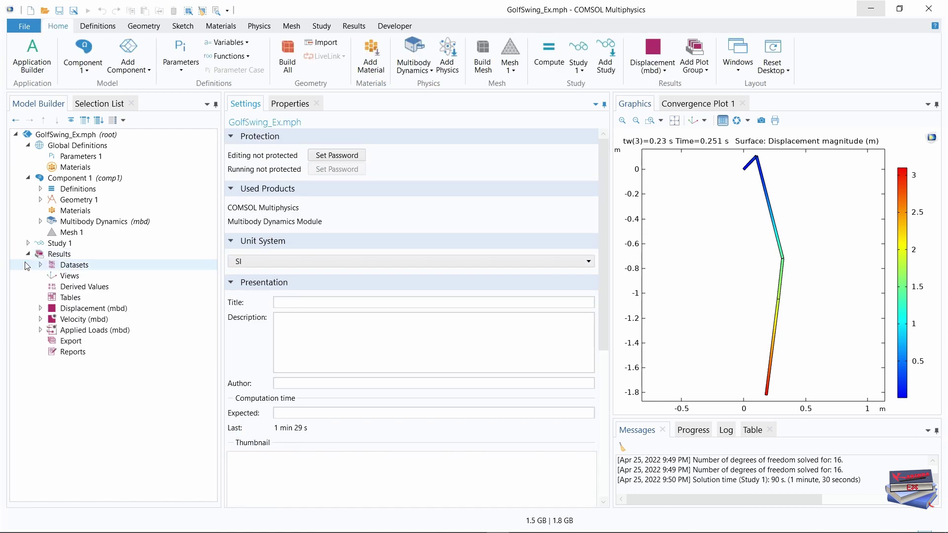
click(40, 265)
click(40, 266)
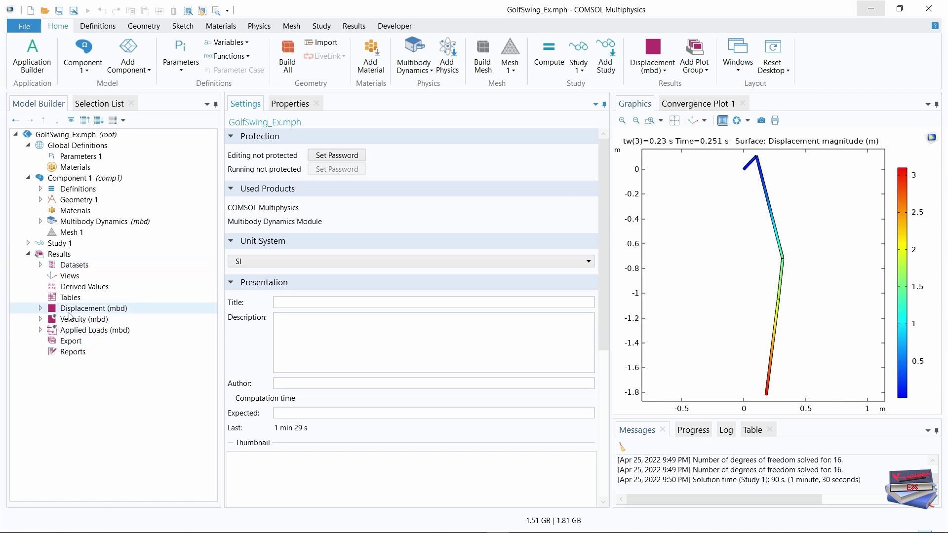
Add a Point Trajectories plot to the Displacement (mbd) plot group
click(93, 310)
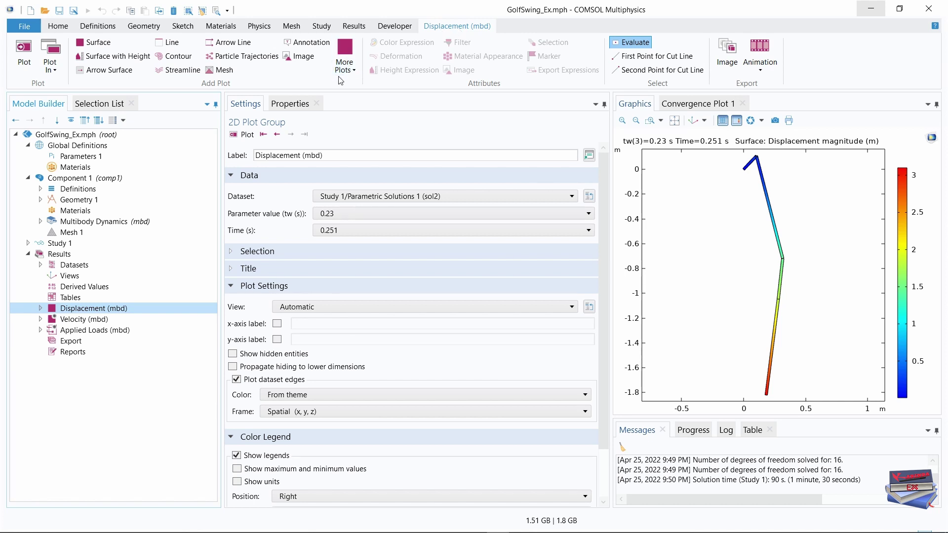
click(353, 72)
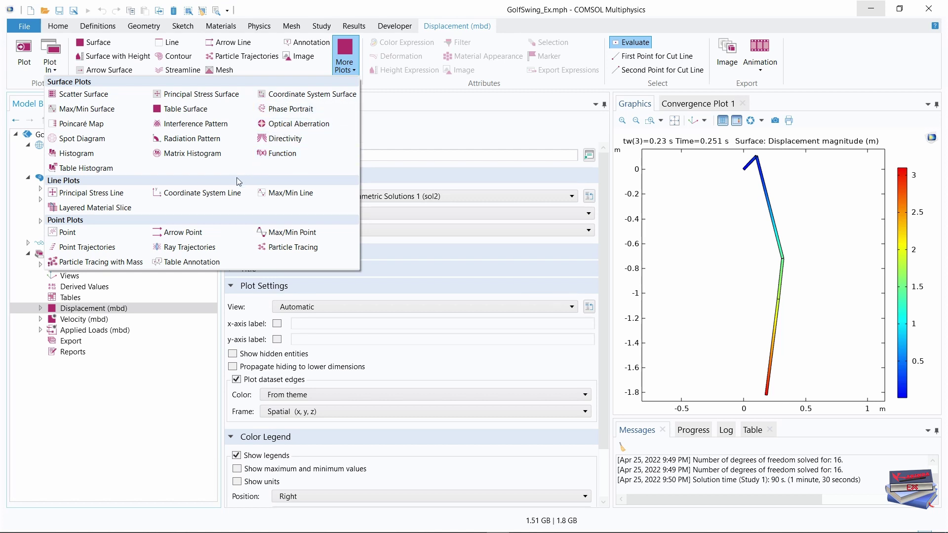
click(82, 248)
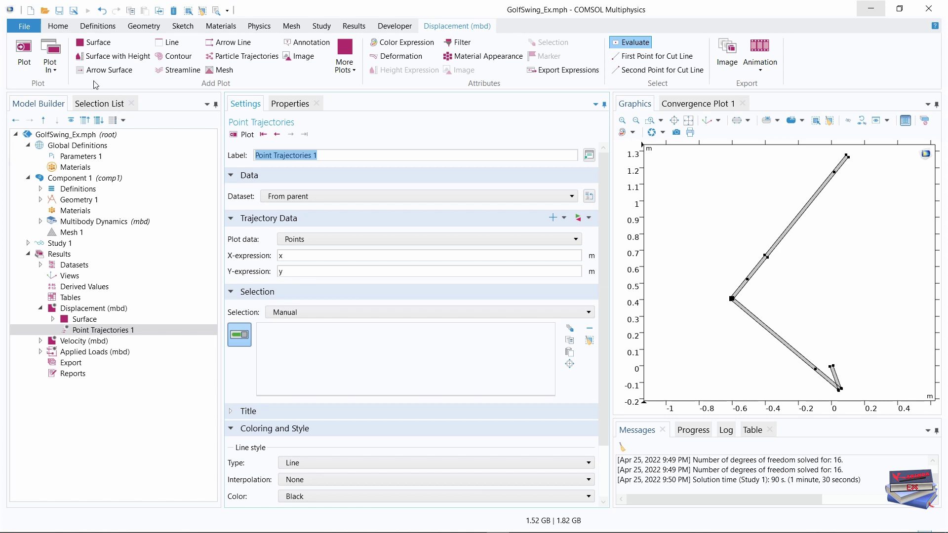
Assign points 1, 9 and 14 to the selection of the point trajectories plot
click(97, 104)
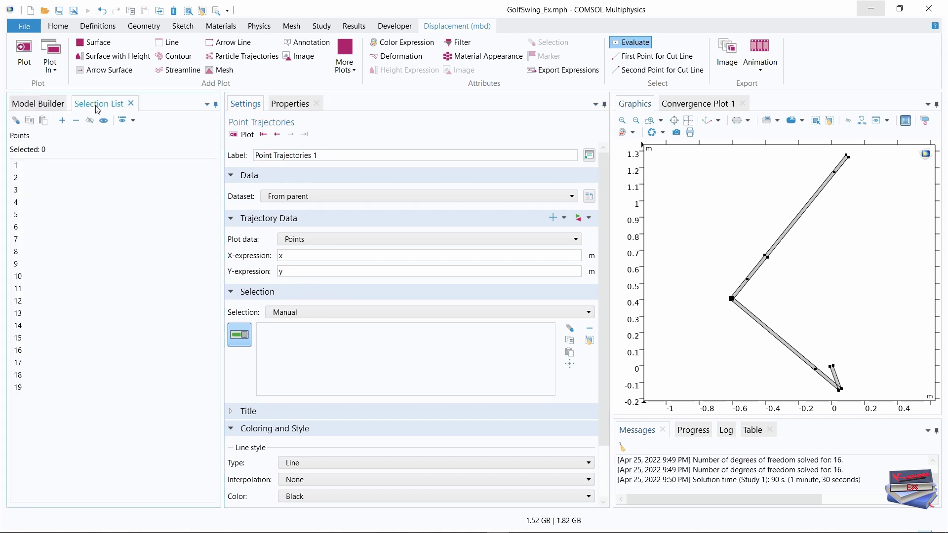
click(19, 168)
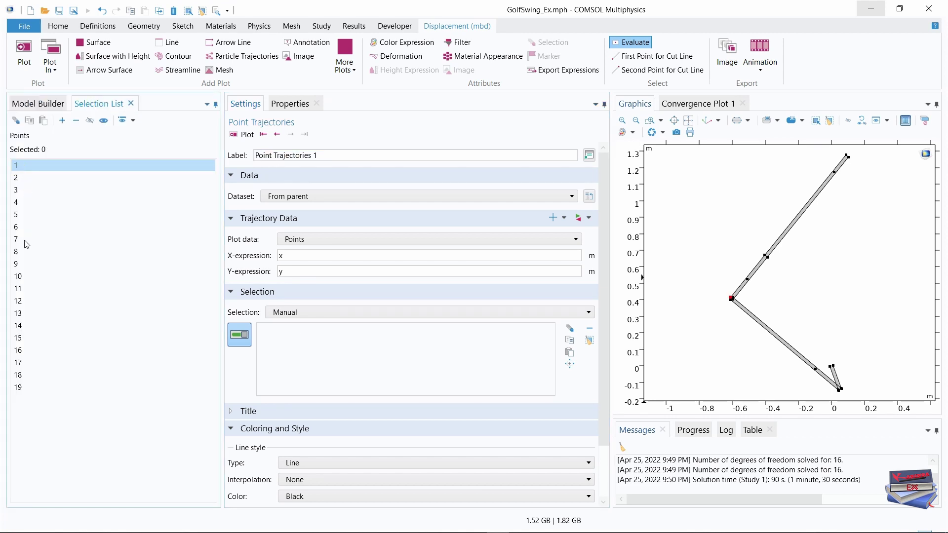
ctrl+click(19, 265)
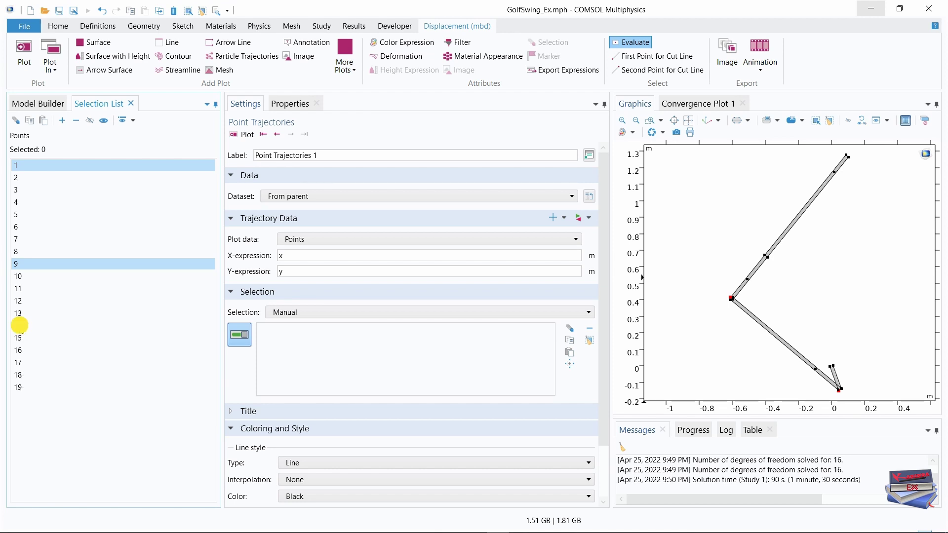
ctrl+click(21, 326)
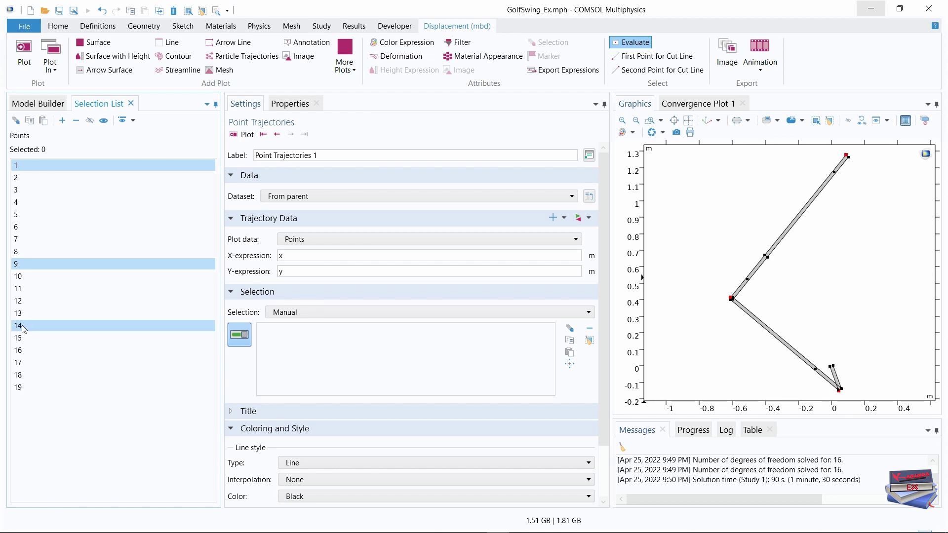
click(62, 120)
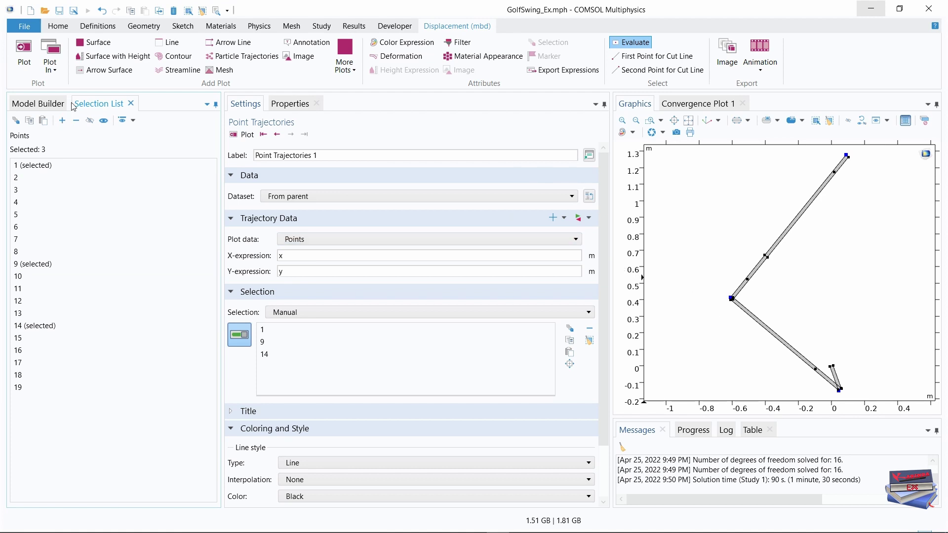
click(42, 105)
Set the line style type of the point trajectories to Tube
drag(598, 180, 596, 249)
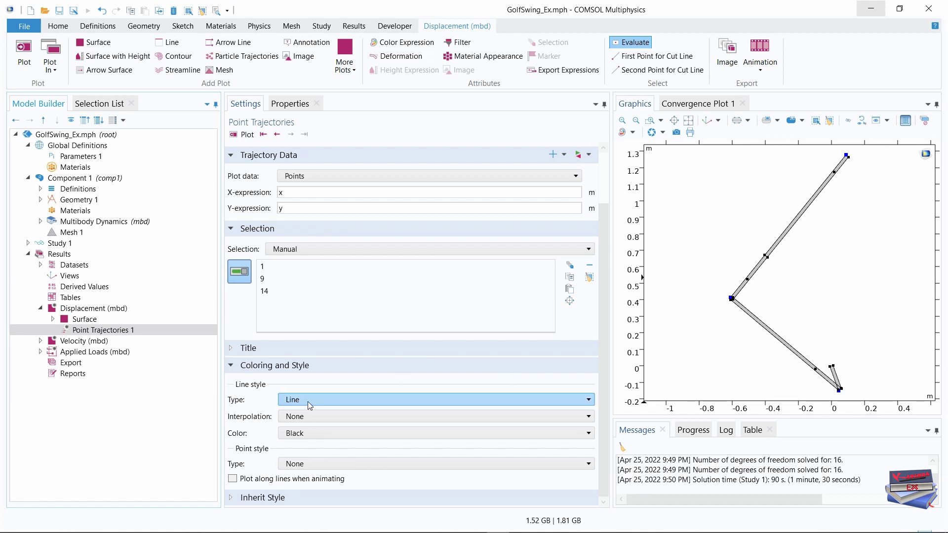
click(347, 399)
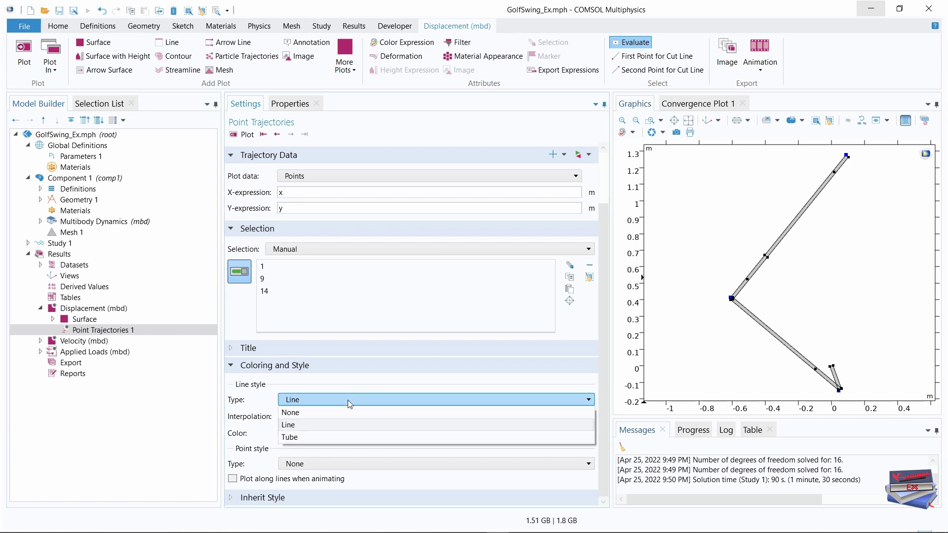
click(312, 437)
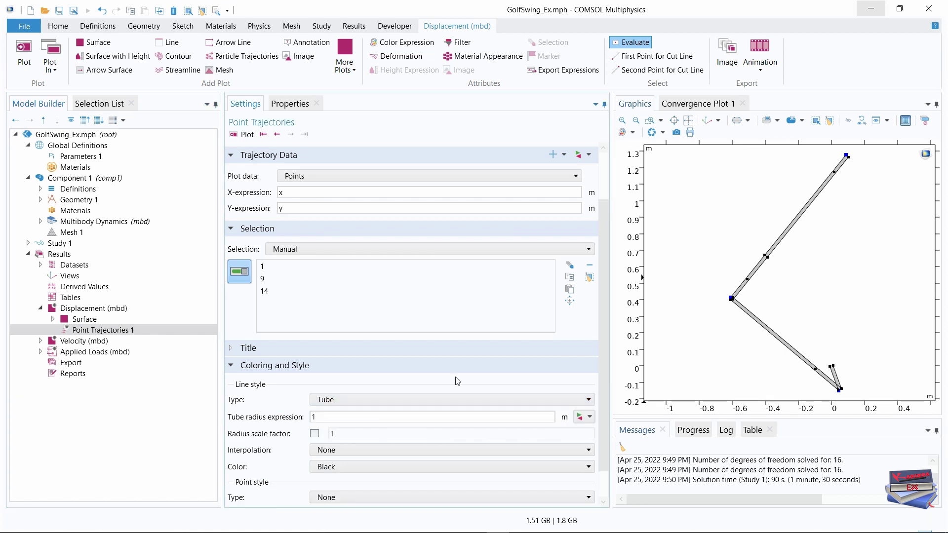
drag(602, 291, 603, 334)
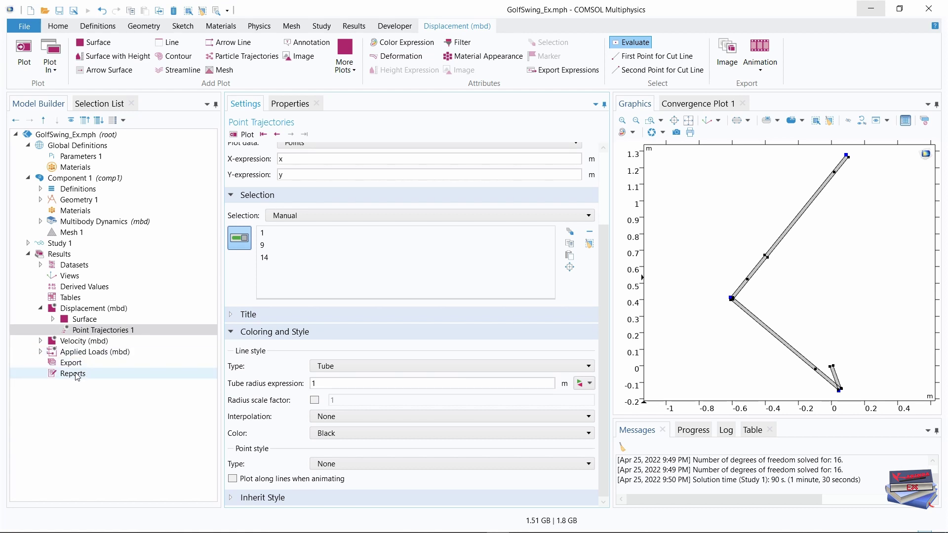
Add a Color Expression attribute to the point trajectories plot
click(93, 330)
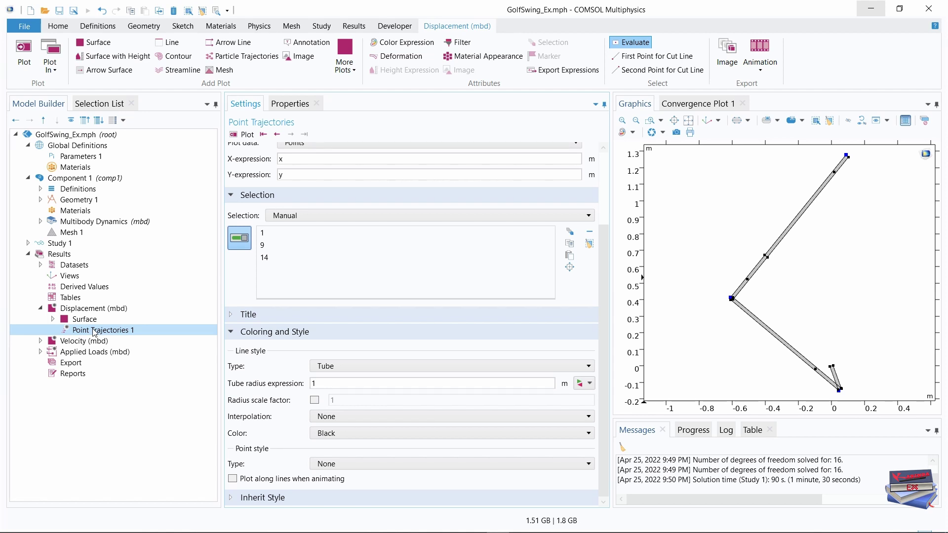
right_click(94, 332)
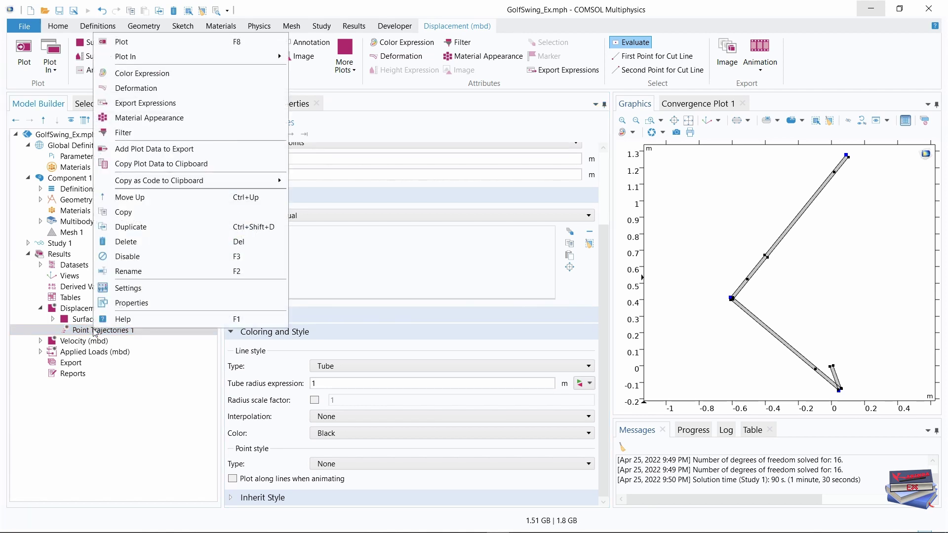
click(144, 74)
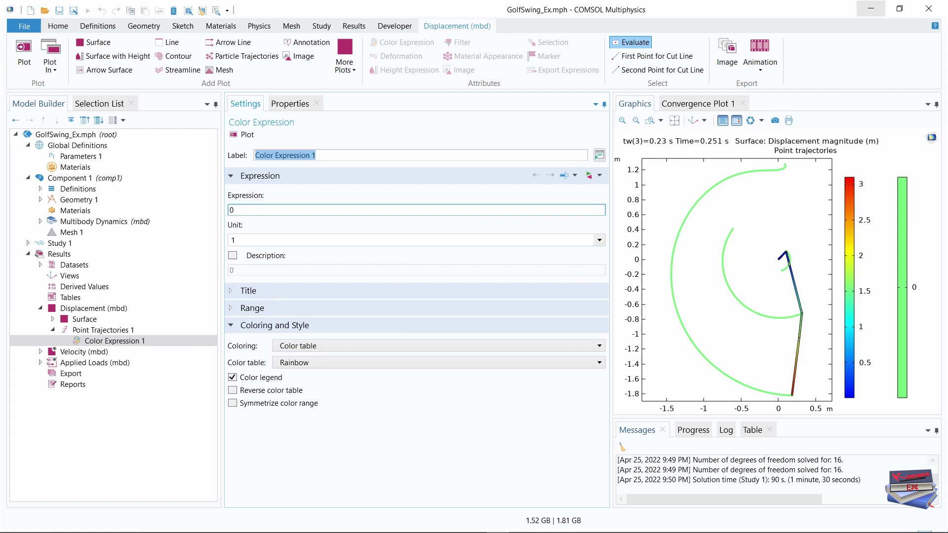
Color the trajectories by the expression t, turn off their color legend and redraw the plot
drag(234, 210, 210, 209)
text(t)
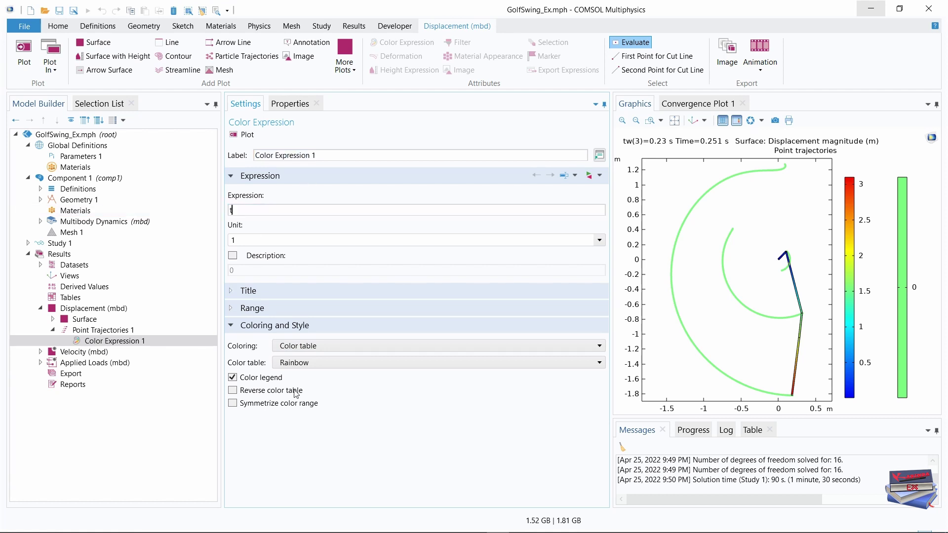
click(297, 488)
click(233, 377)
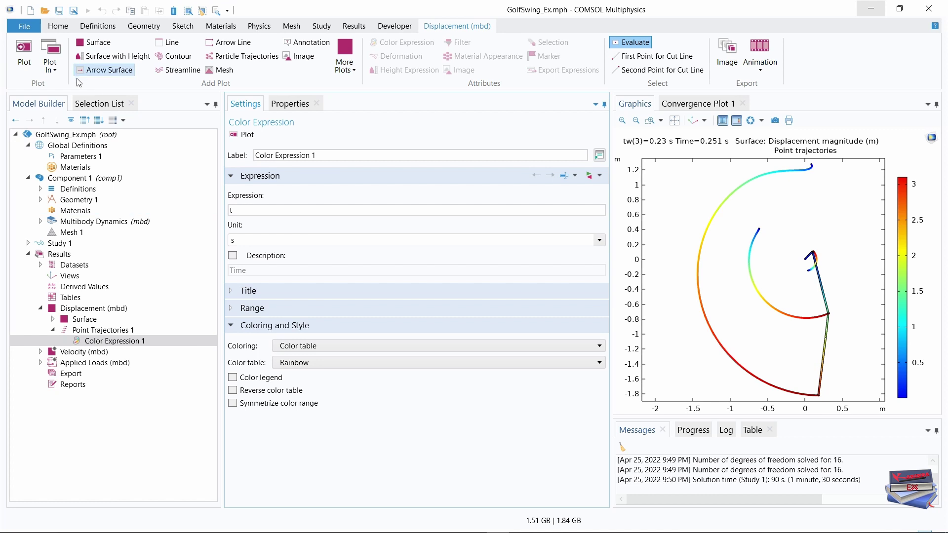
click(24, 55)
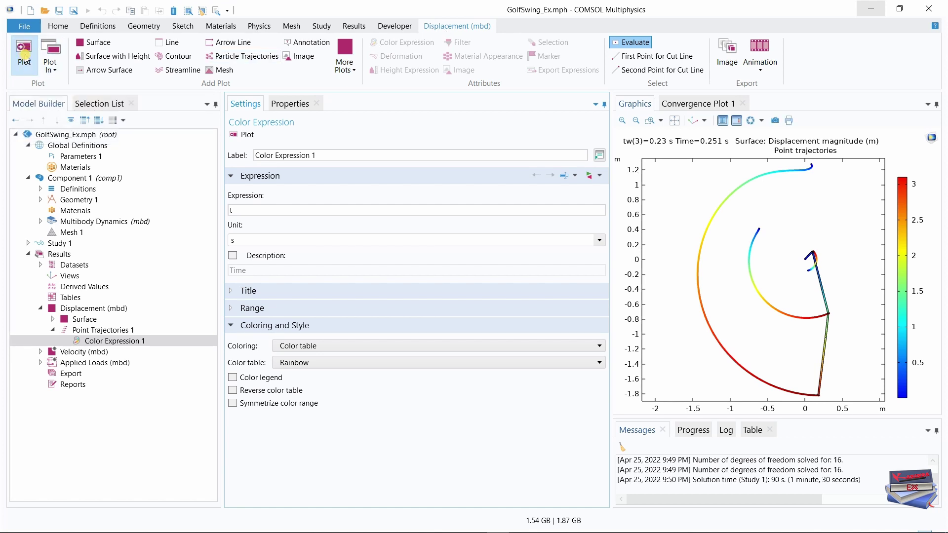
drag(611, 244, 438, 241)
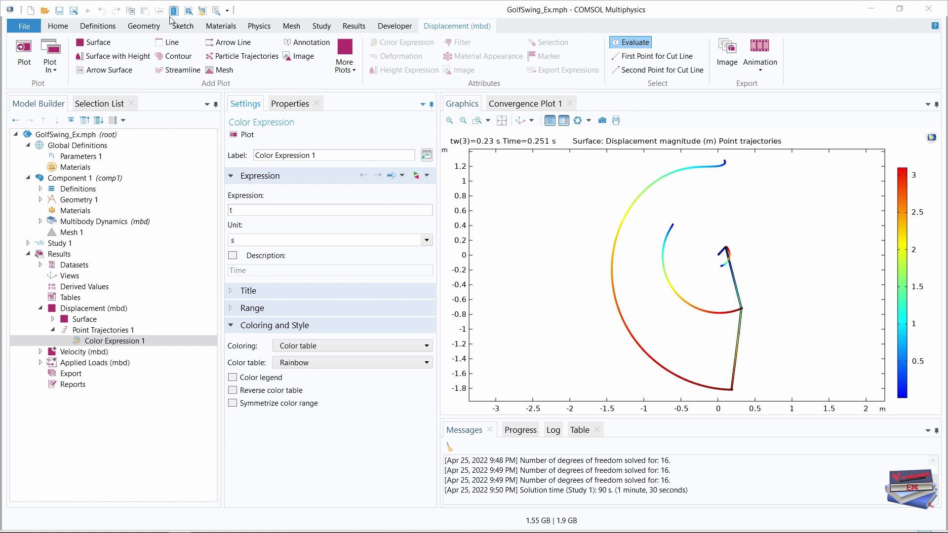
Add a 1D plot group to the results and label it Club Head Speed
click(58, 27)
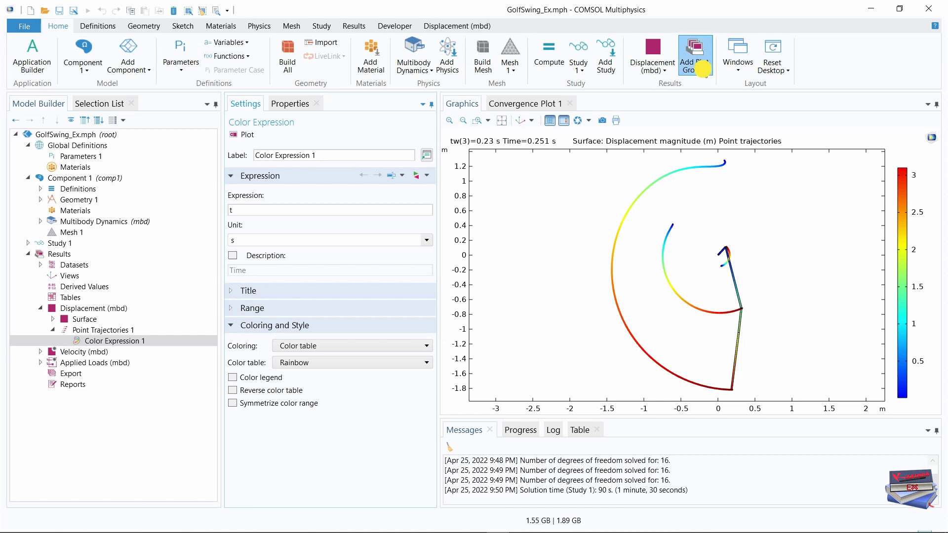
click(704, 73)
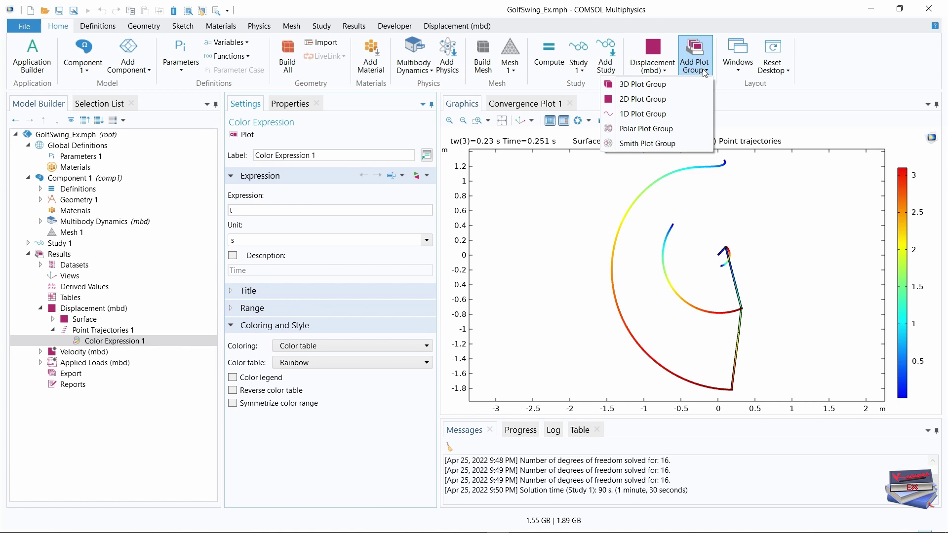
click(640, 114)
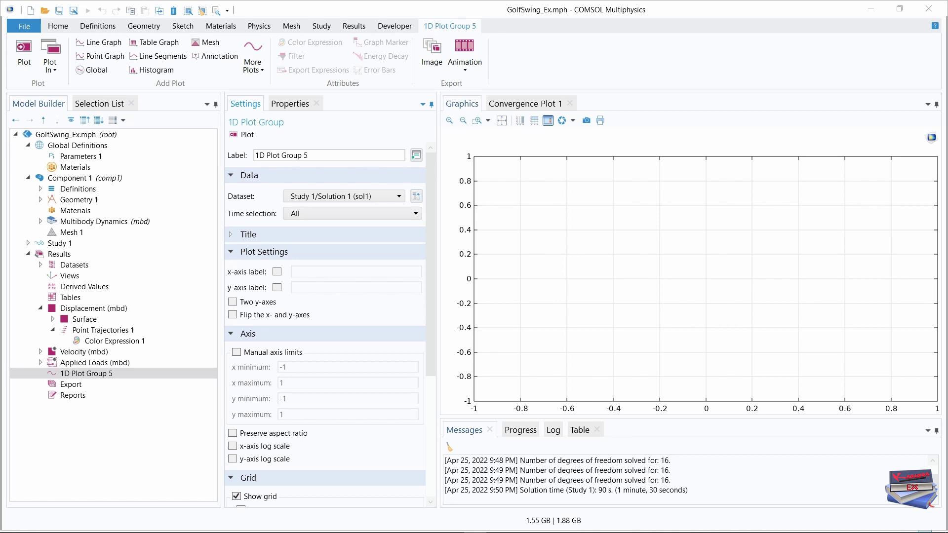
click(473, 183)
text(Club Head Speed)
click(166, 495)
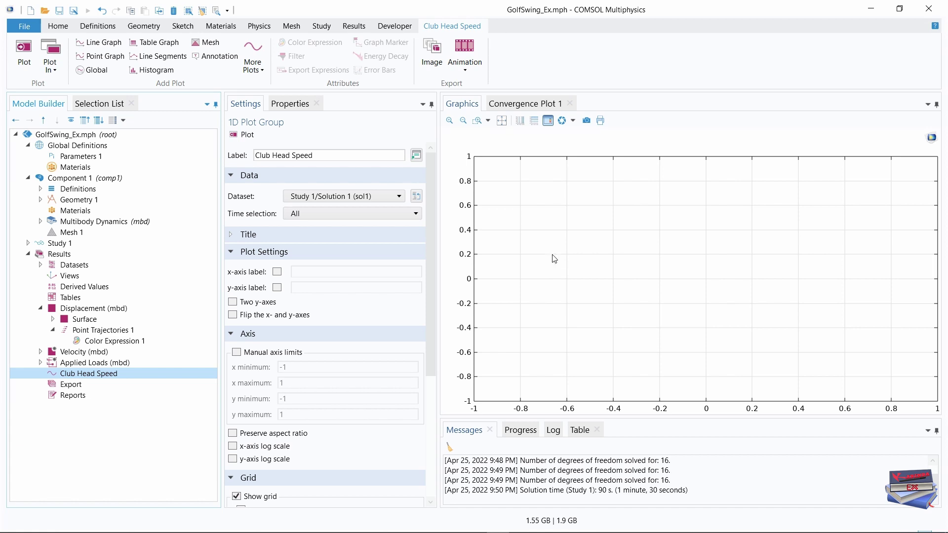
Set the Club Head Speed group's dataset to Study 1/Parametric Solutions 1 (sol2) and its title type to None
click(400, 197)
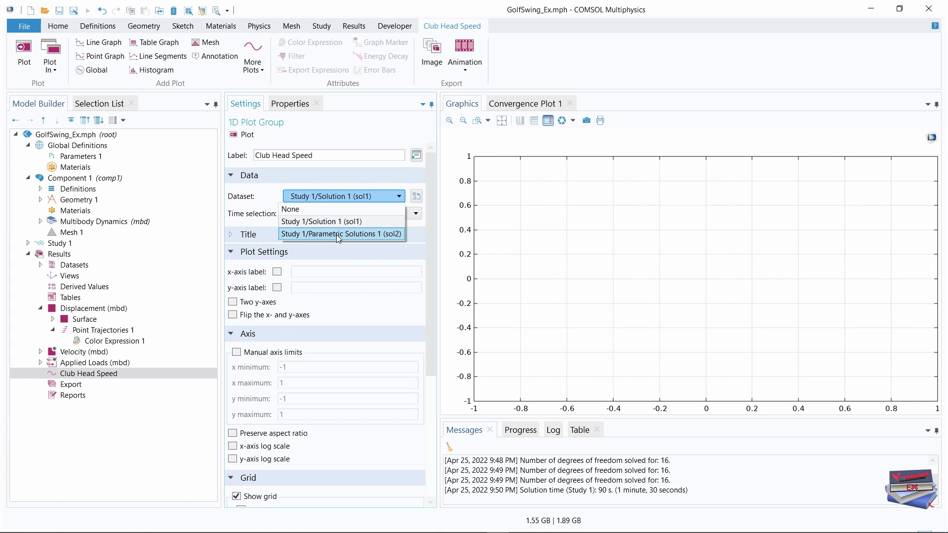
click(399, 235)
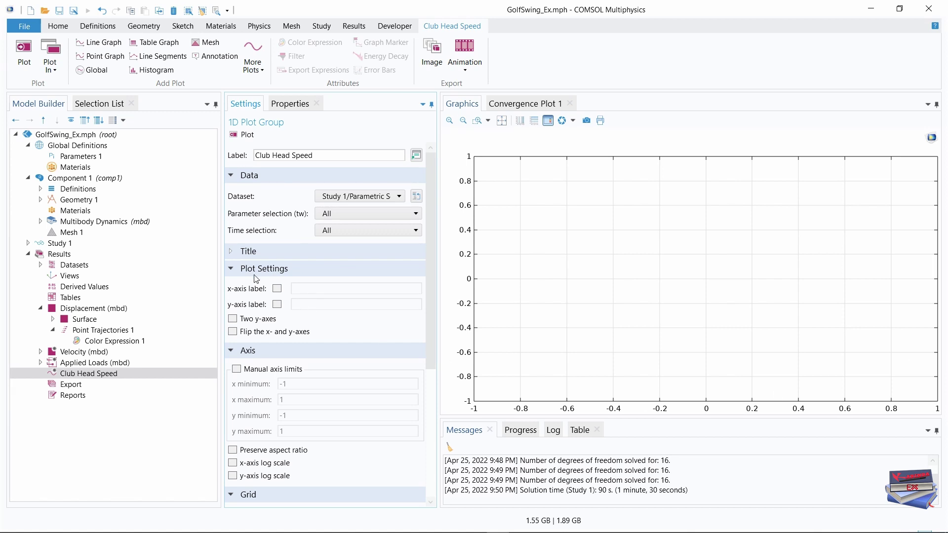
click(232, 256)
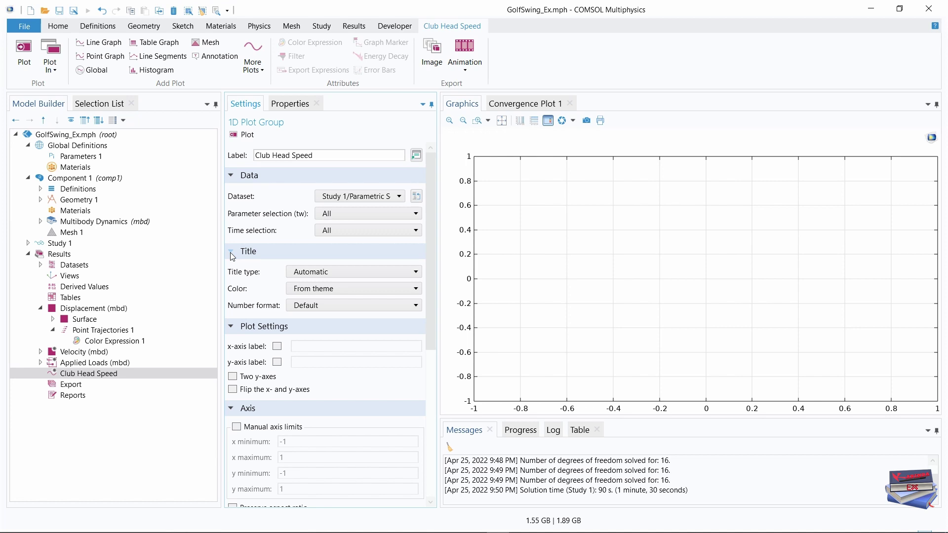
click(360, 272)
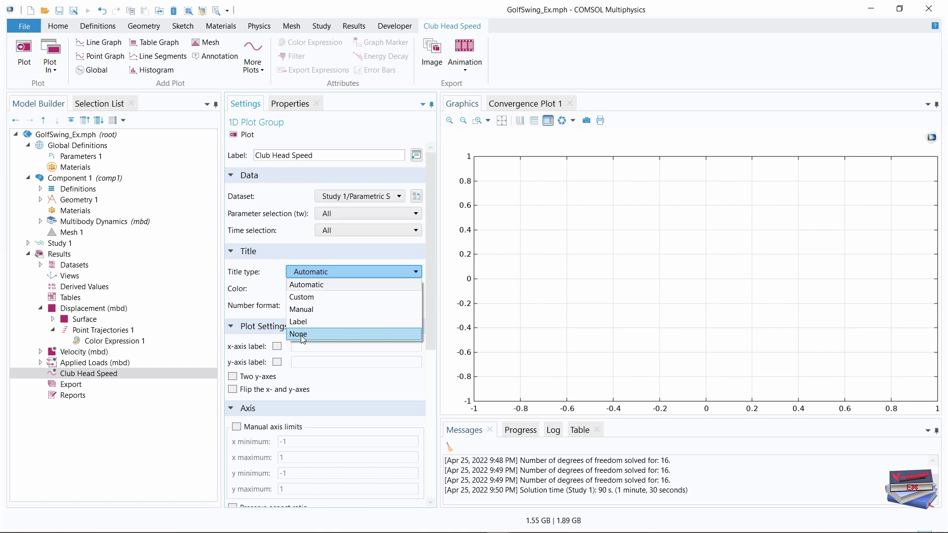
click(299, 335)
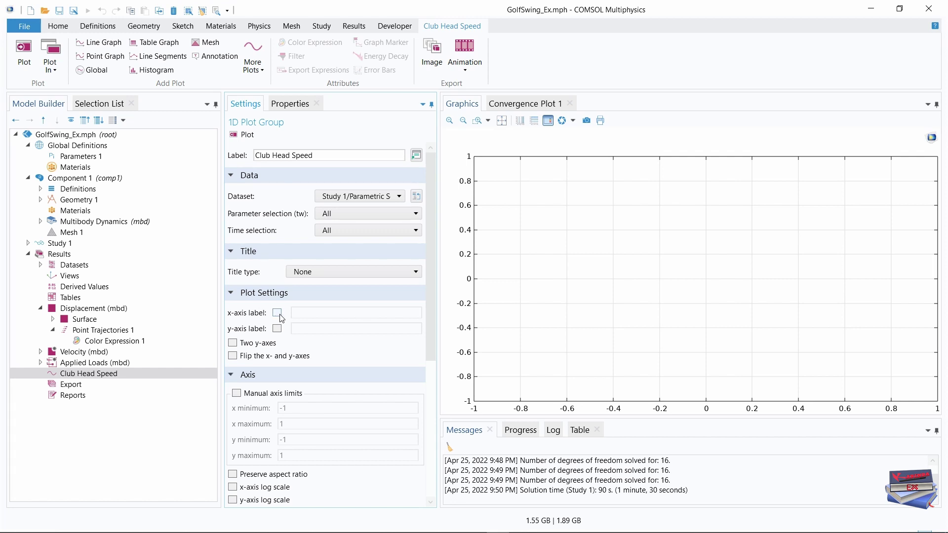
Enable a custom y-axis label for the Club Head Speed plot and set it to "Club head speed (m/s)"
click(277, 329)
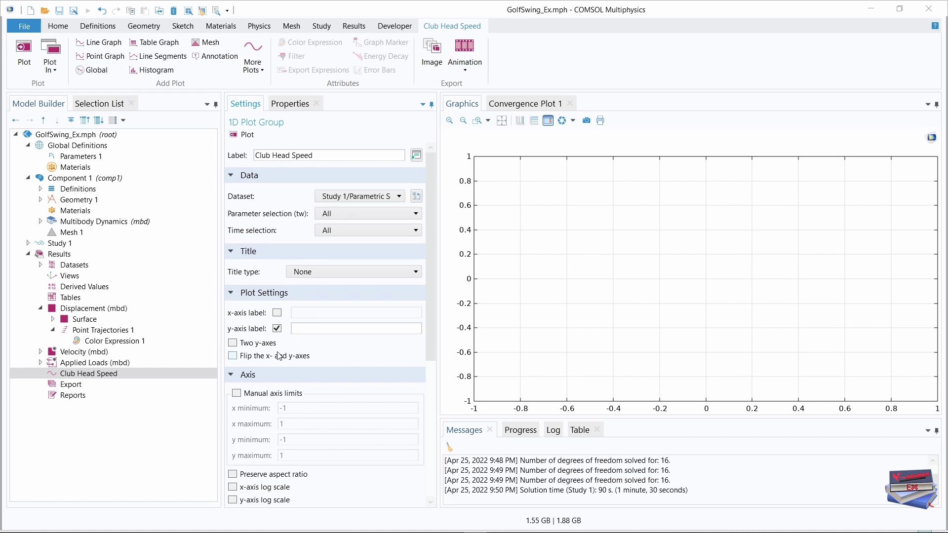
click(295, 329)
text(Club head speed (m/s))
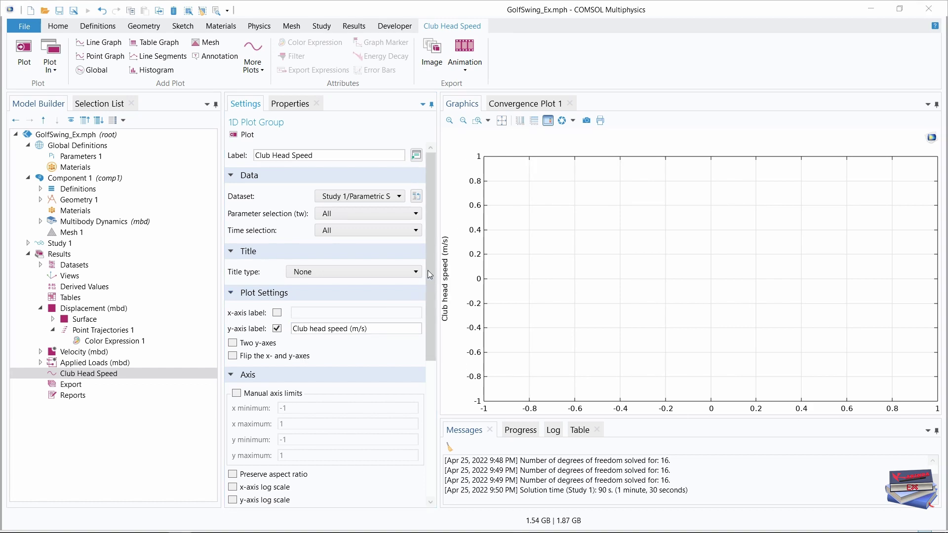
drag(433, 269, 435, 405)
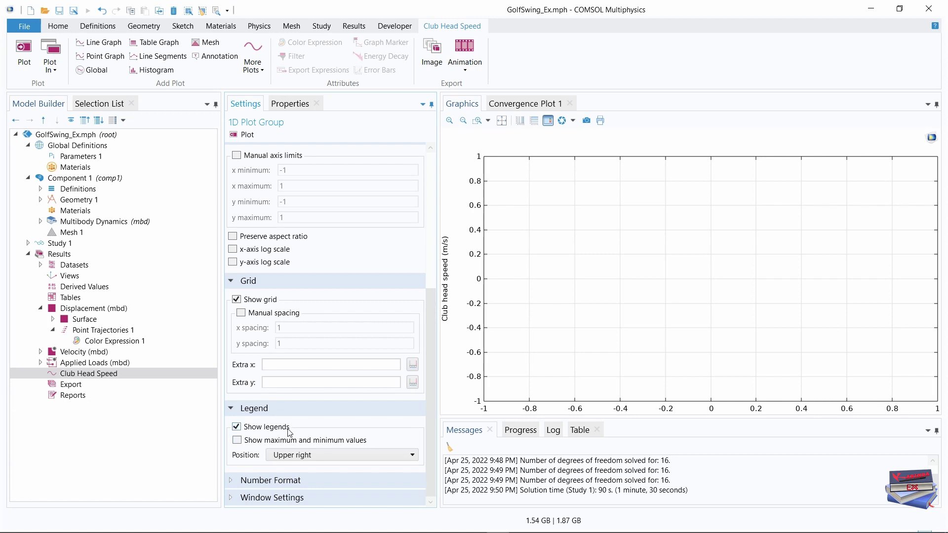
Set the Club Head Speed legend position to Upper left and add a Point Graph to the group
click(331, 454)
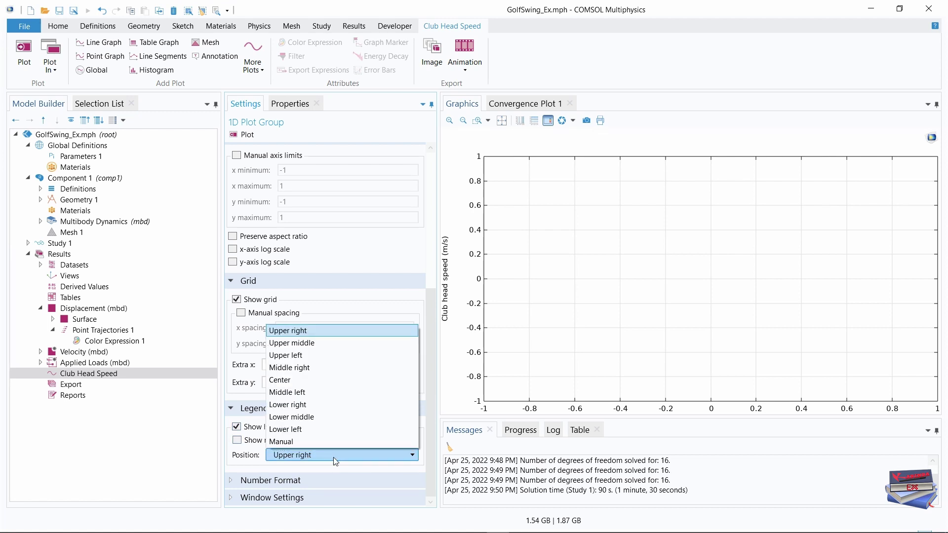
click(302, 354)
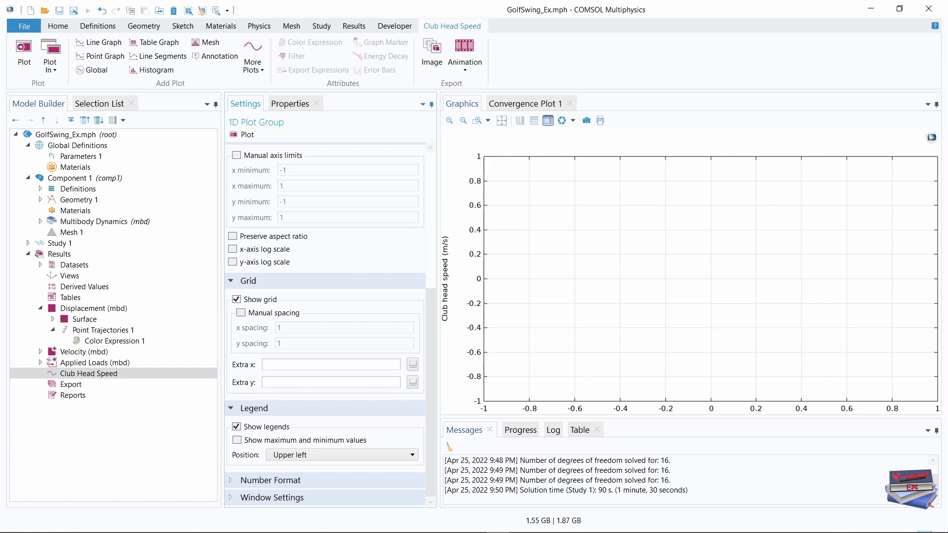
right_click(102, 377)
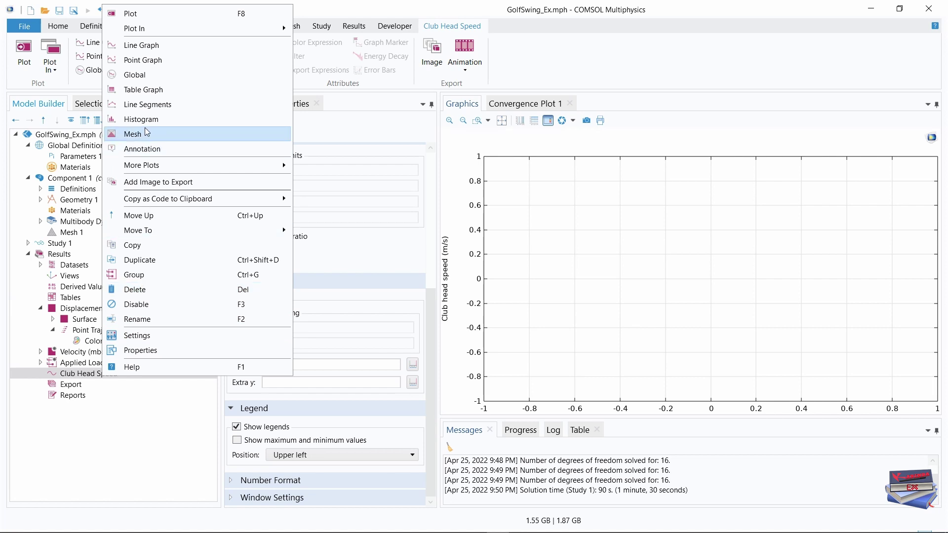
click(144, 62)
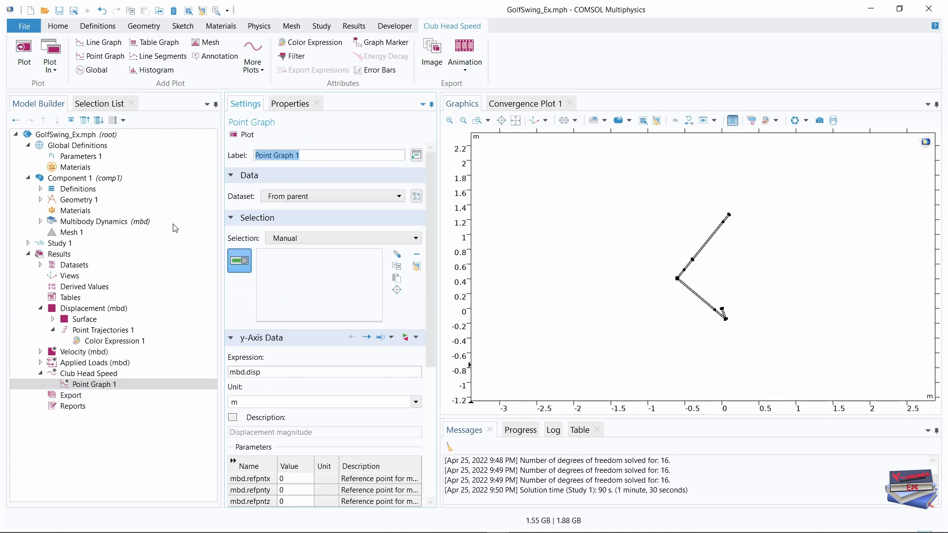
Add point 14 at the free end of the club to the point graph's selection
click(84, 104)
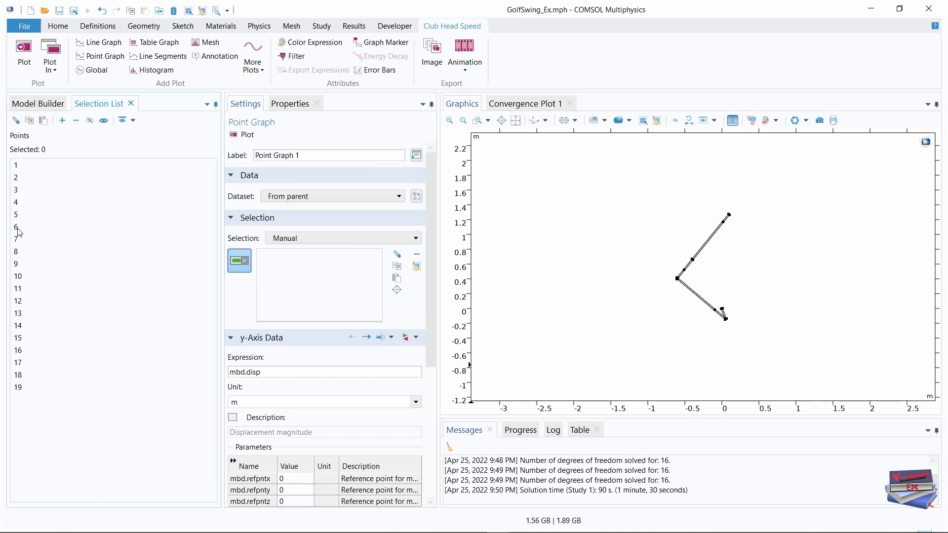
click(16, 327)
click(62, 121)
click(41, 104)
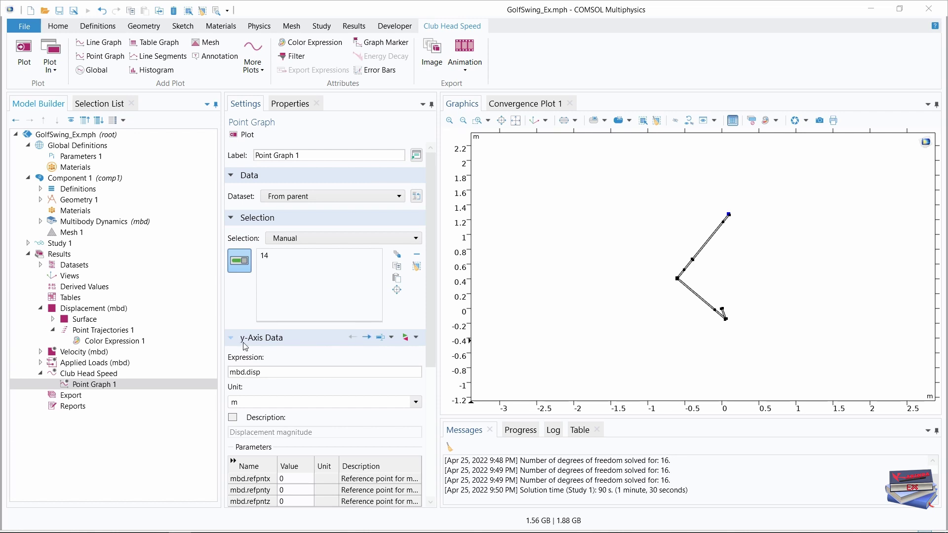
Replace the point graph's y-axis expression with the Multibody Dynamics velocity magnitude, mbd.vel
click(418, 339)
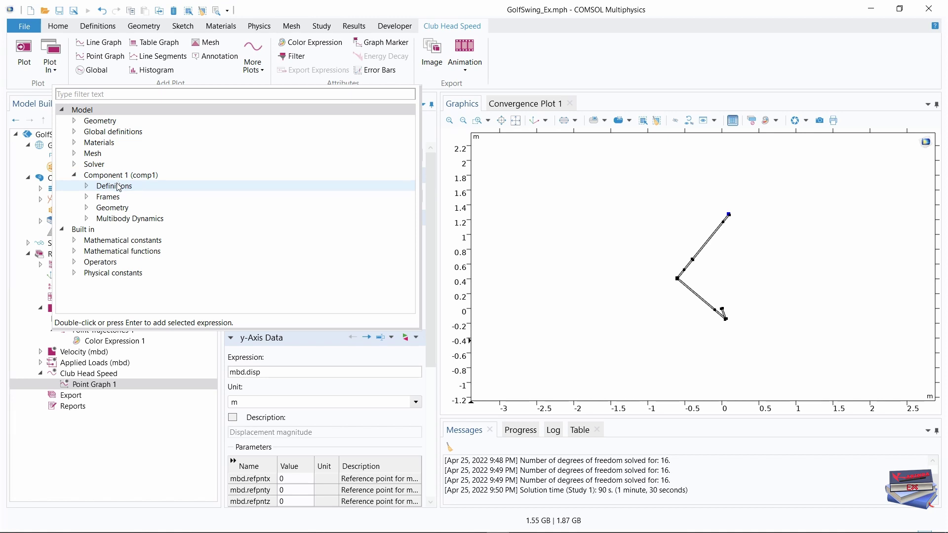
click(87, 218)
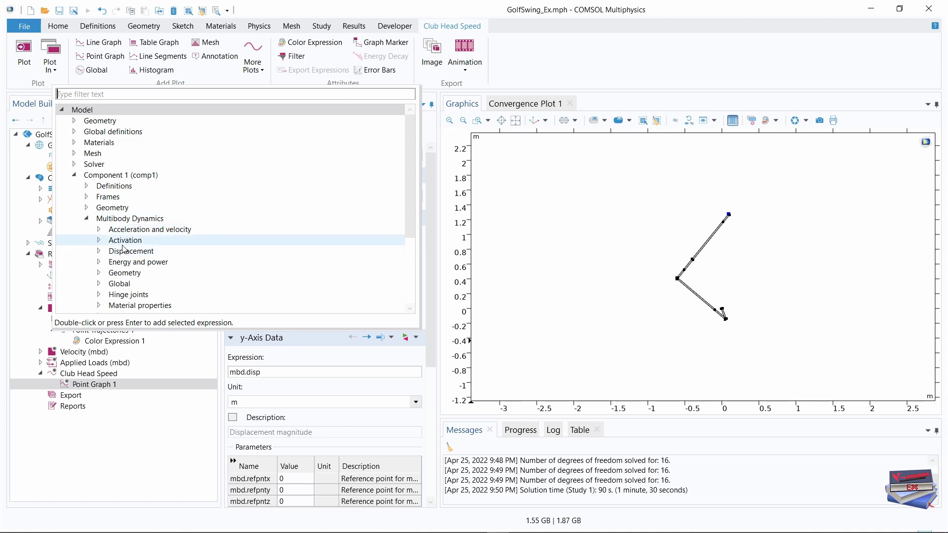
click(98, 229)
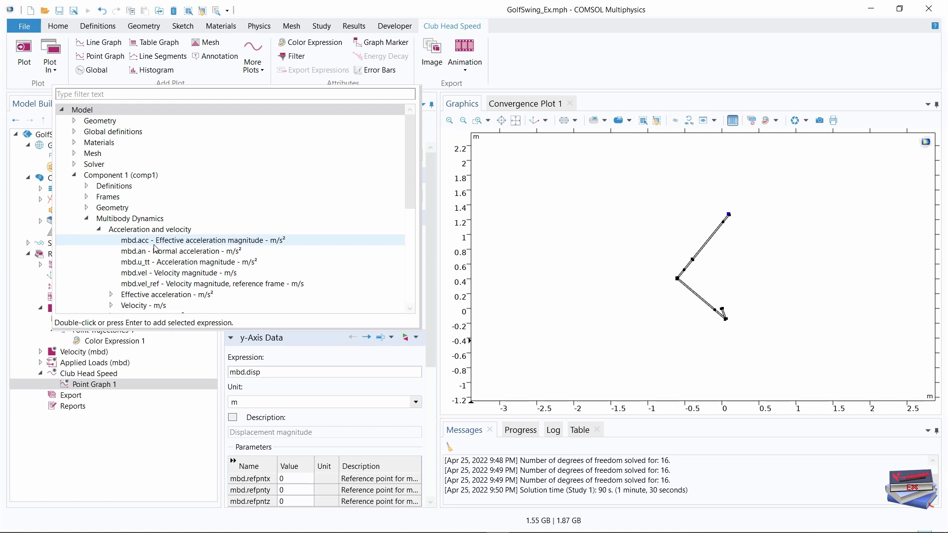
click(154, 249)
click(155, 261)
click(153, 253)
click(155, 260)
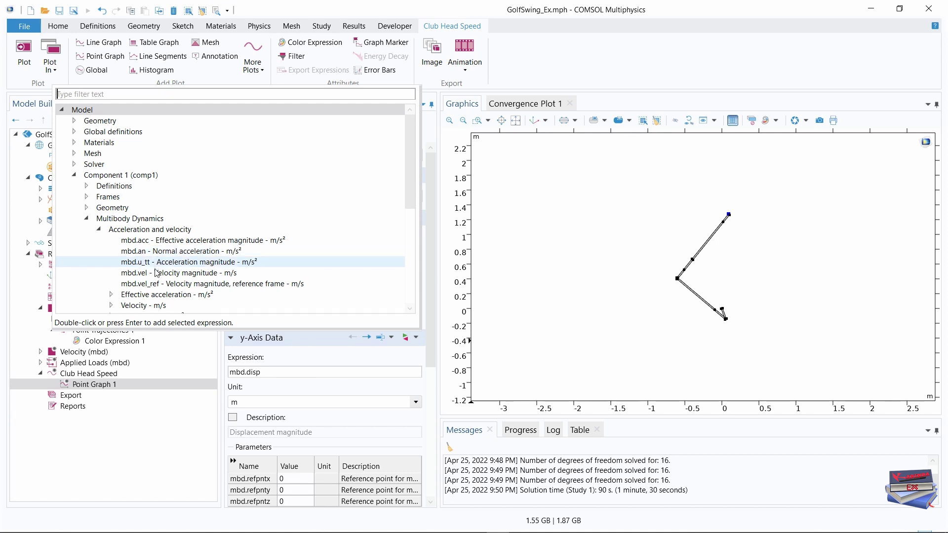
click(156, 272)
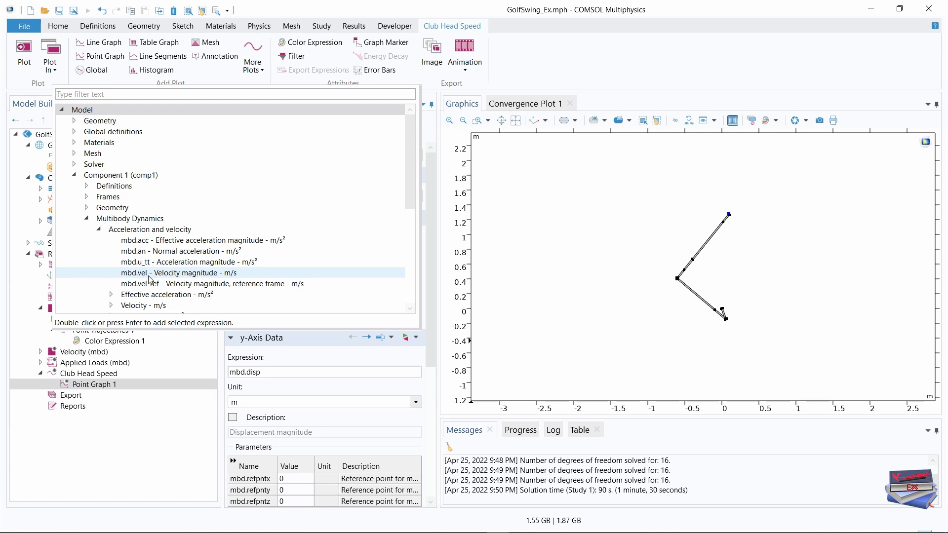
click(151, 275)
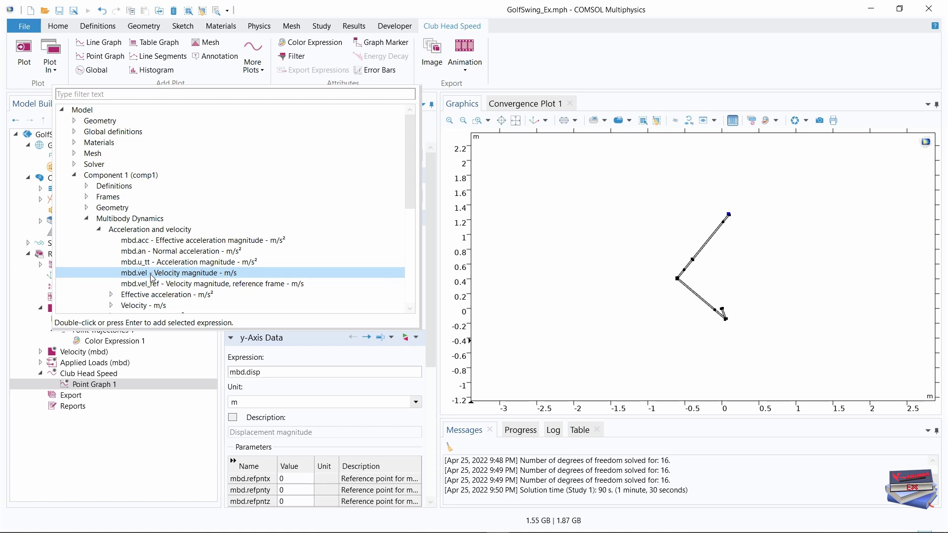
double_click(151, 273)
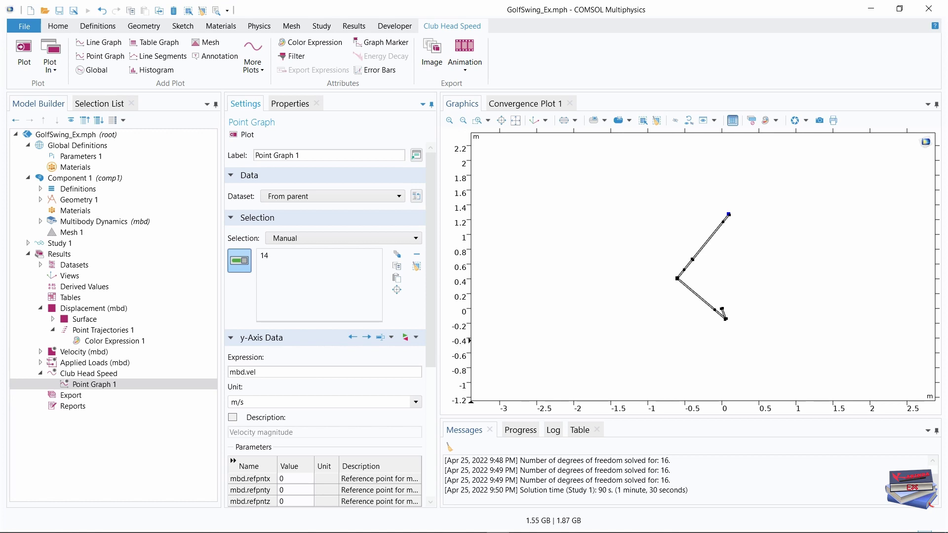
Set the point graph's line width to 2 and its line markers to Cycle
drag(431, 245, 431, 390)
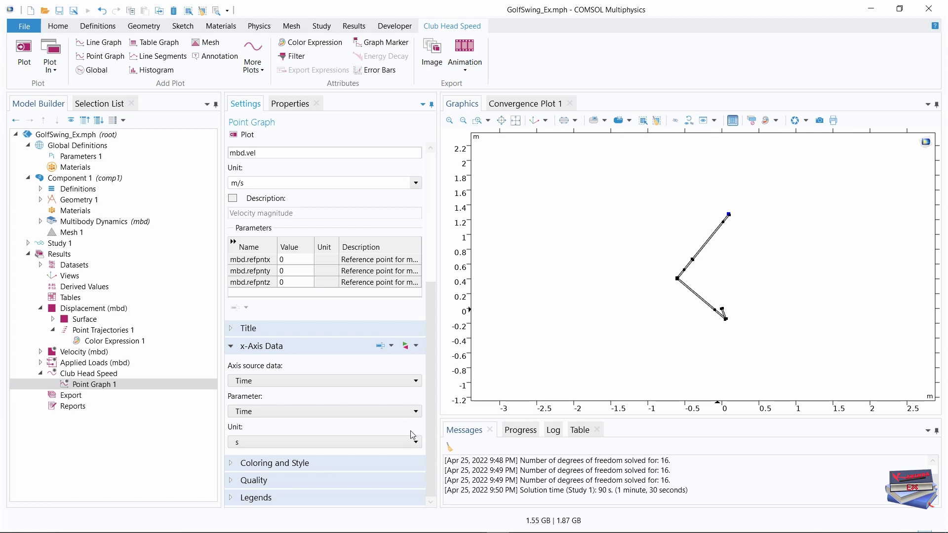
click(230, 463)
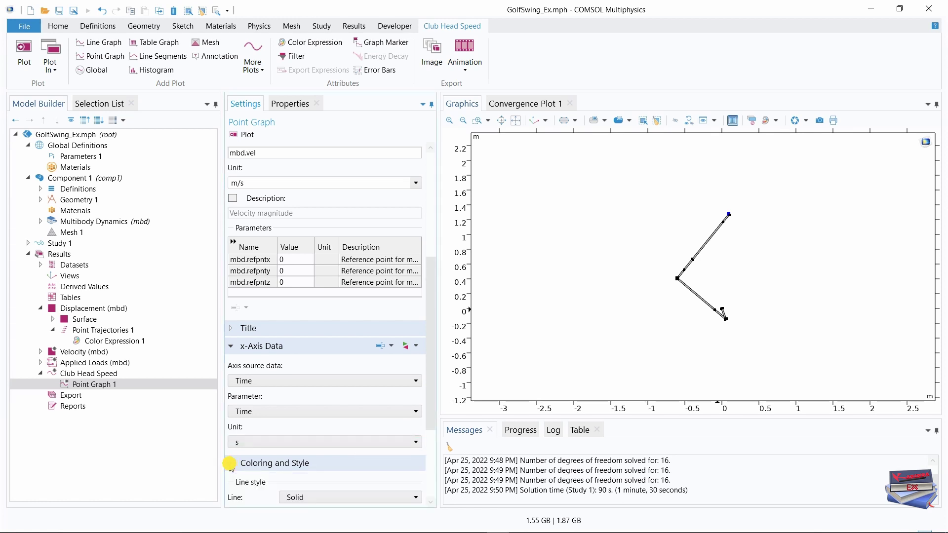
drag(431, 349, 431, 414)
drag(232, 425, 252, 428)
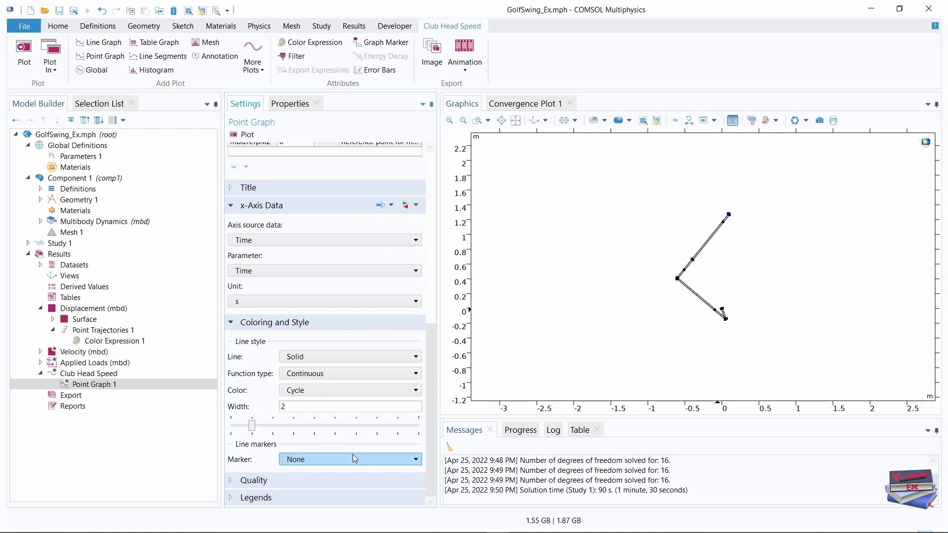
click(367, 460)
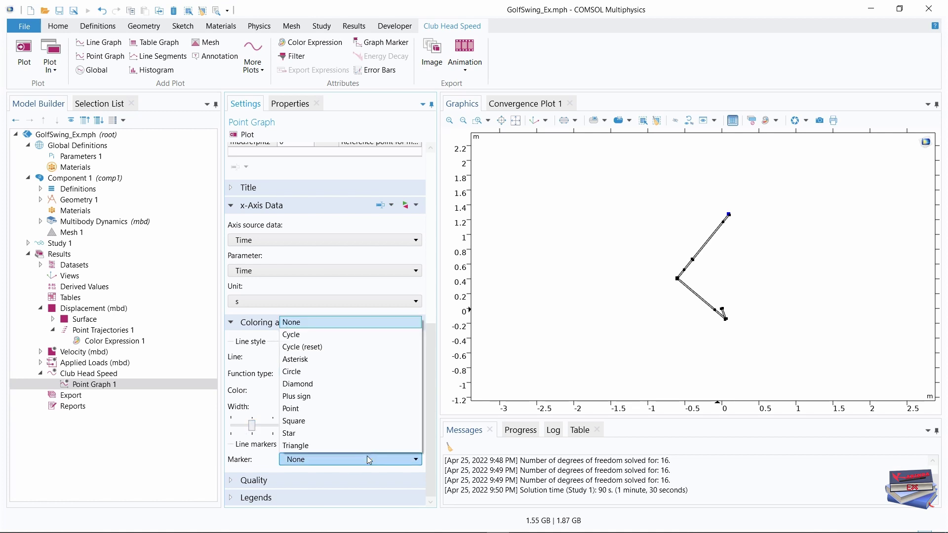
click(294, 336)
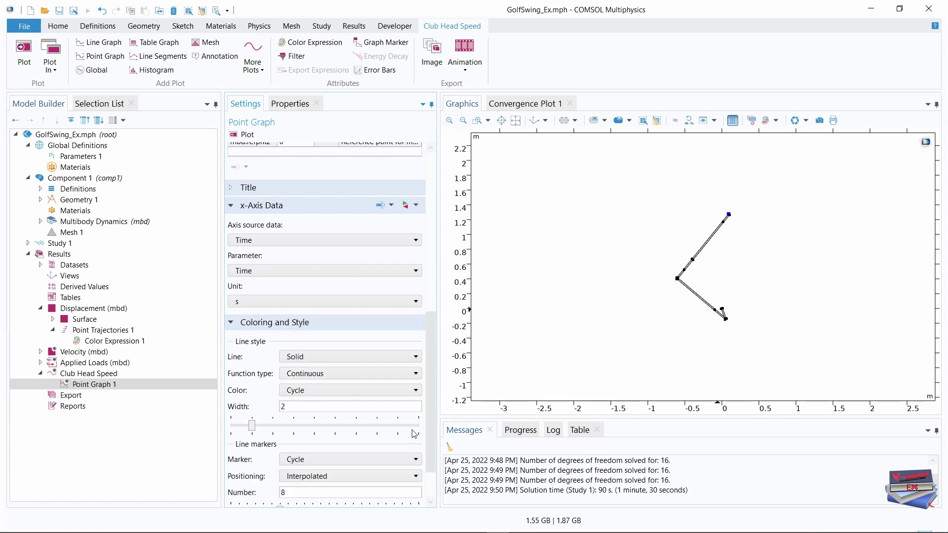
drag(431, 353, 433, 429)
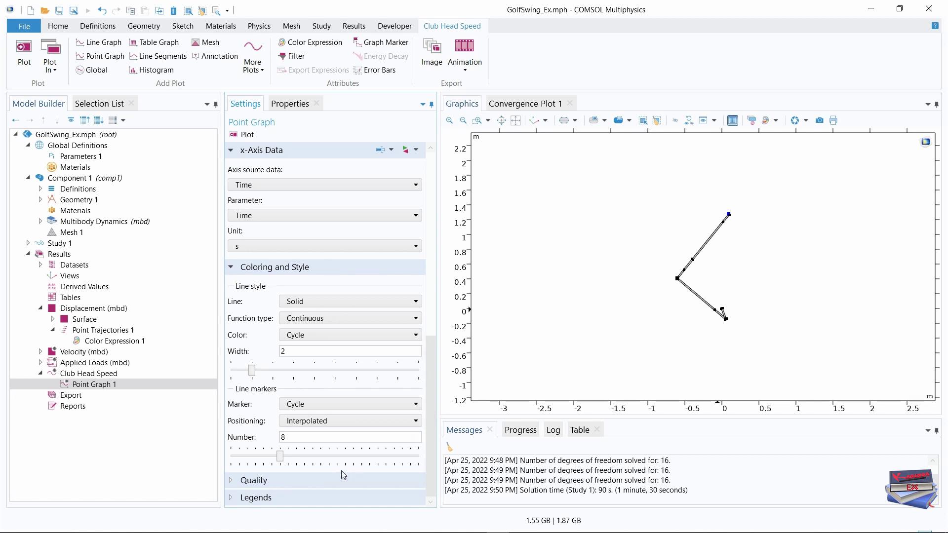
Show legends for the point graph and set the legend type to Manual
click(230, 500)
drag(430, 331, 430, 387)
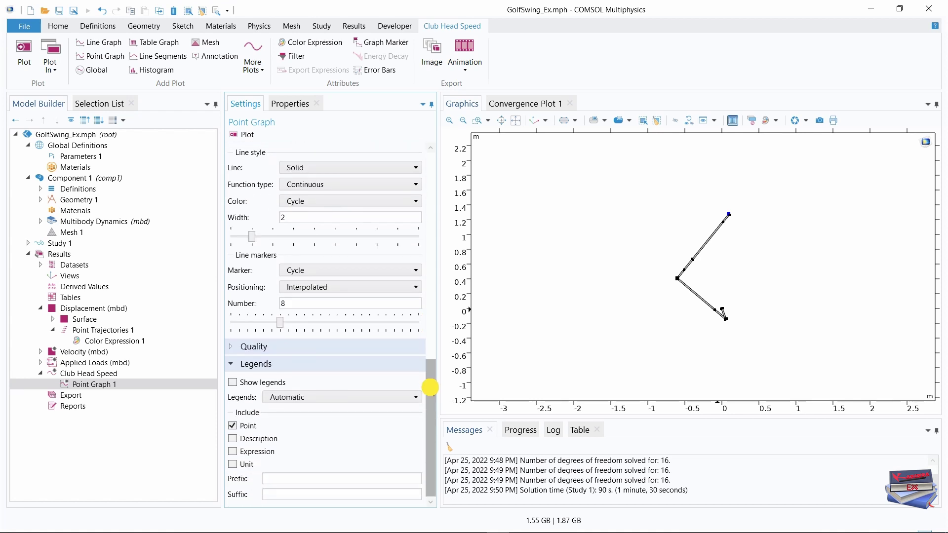
click(233, 383)
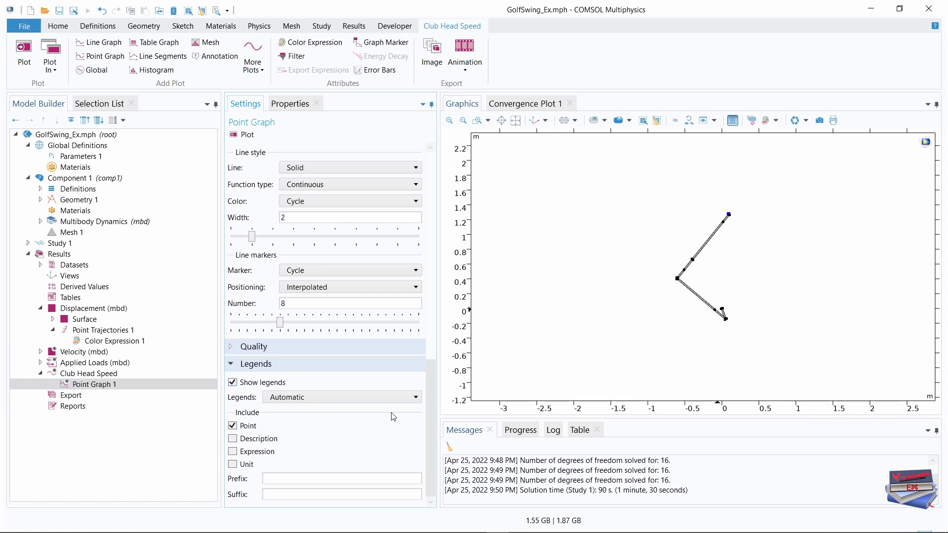
click(419, 397)
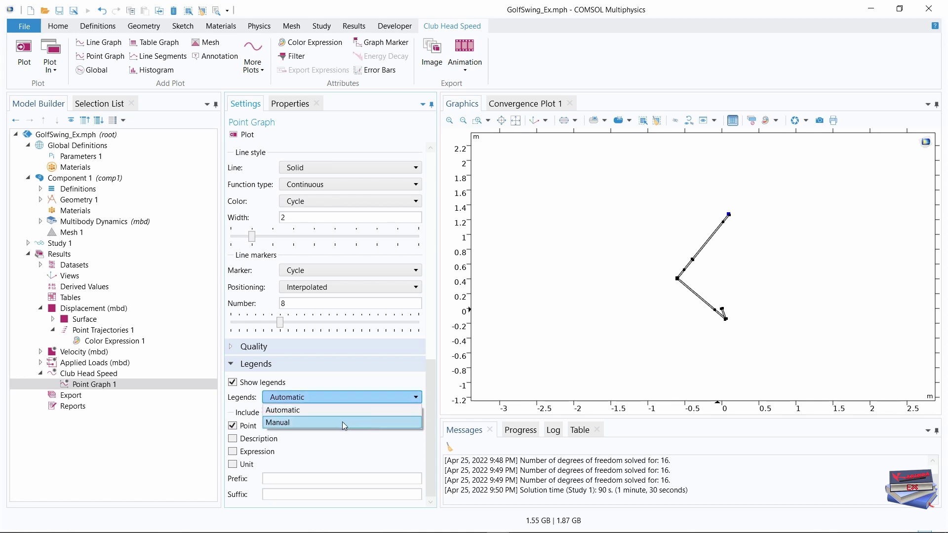
click(344, 421)
Enter tw=0.15000 and tw=0.19000 as the first two manual legends of the point graph
click(267, 432)
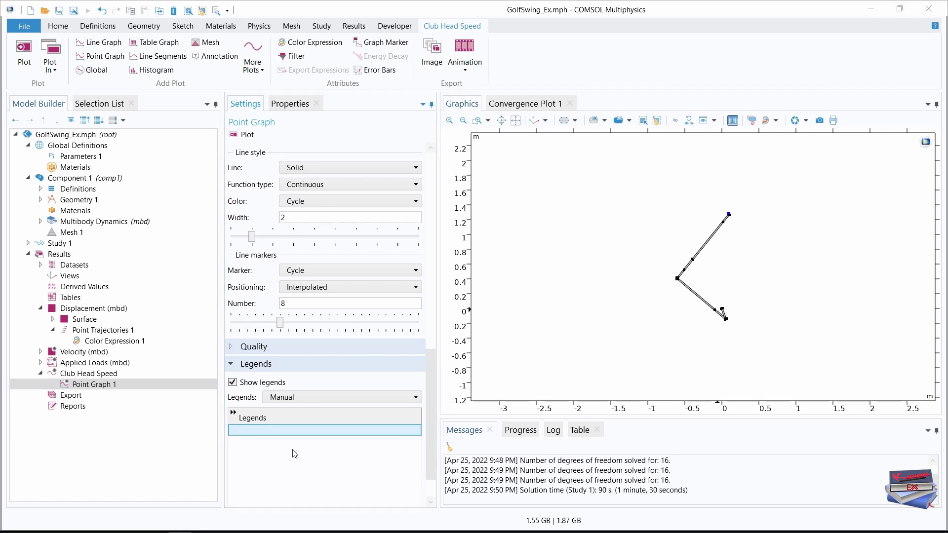
click(240, 430)
text(tw=0.15000)
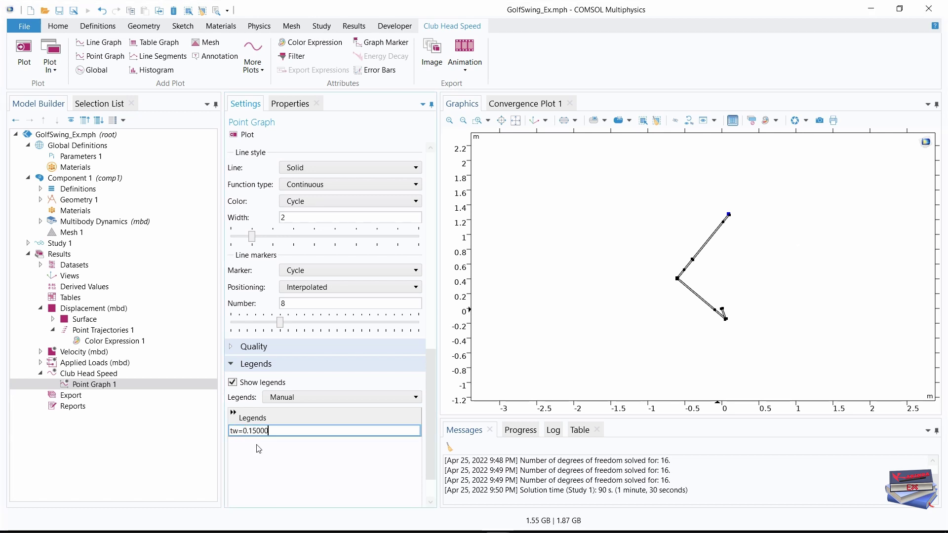
click(268, 459)
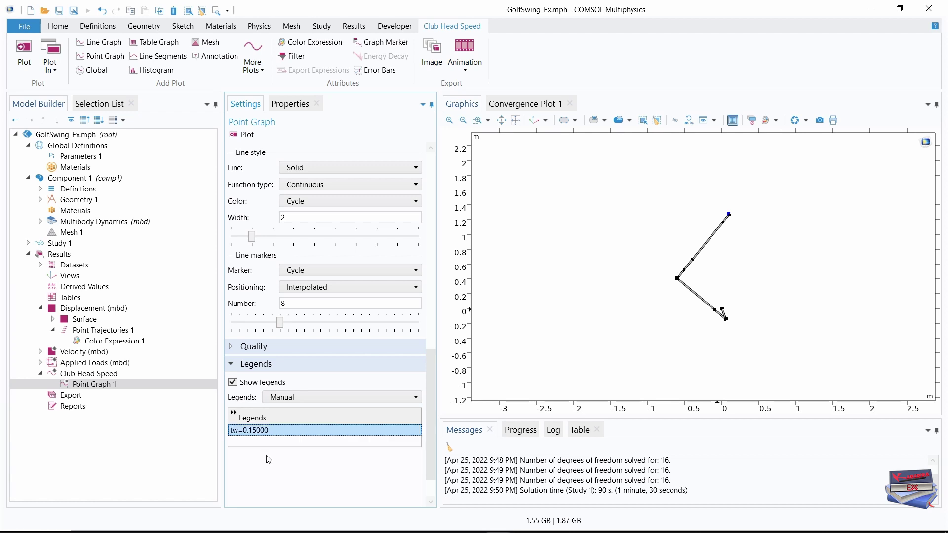
click(243, 441)
text(tw=0.15000)
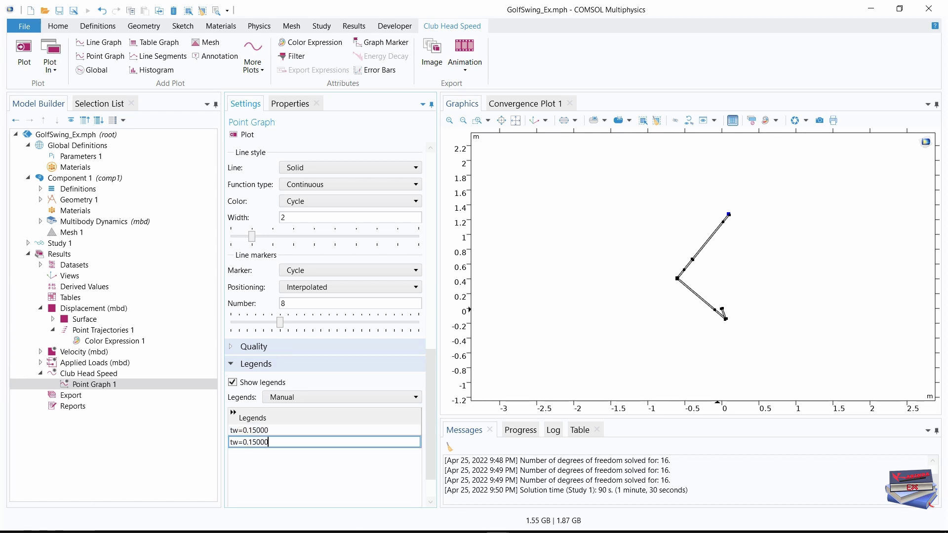
click(256, 442)
key(BackSpace)
text(9)
click(264, 482)
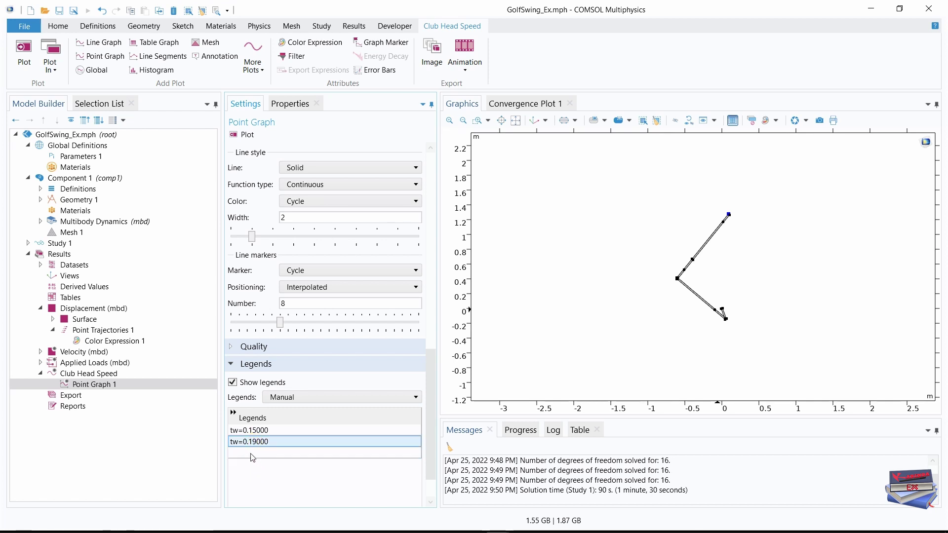
Enter tw=0.23000 as the third manual legend and plot the club head speed graph
click(250, 452)
text(tw=0.15000)
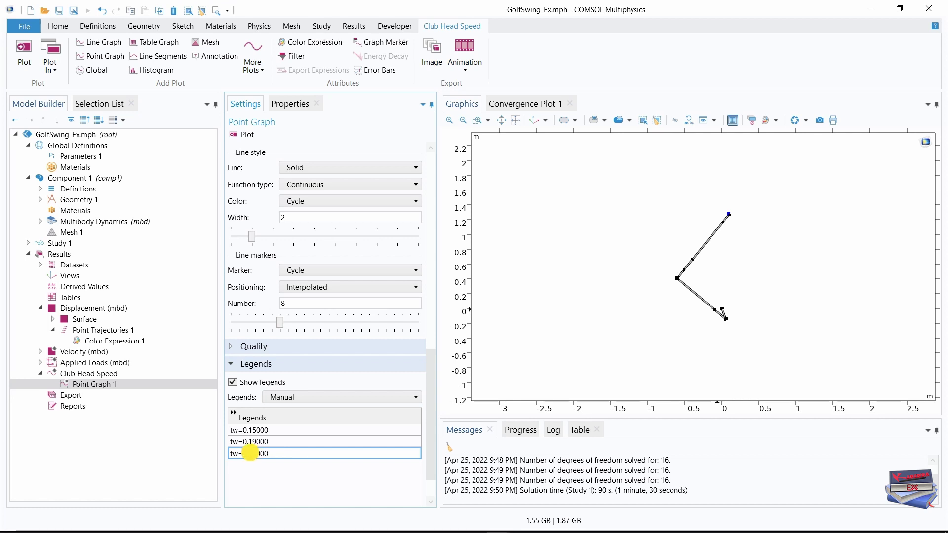
drag(248, 453, 256, 453)
text(23)
click(268, 484)
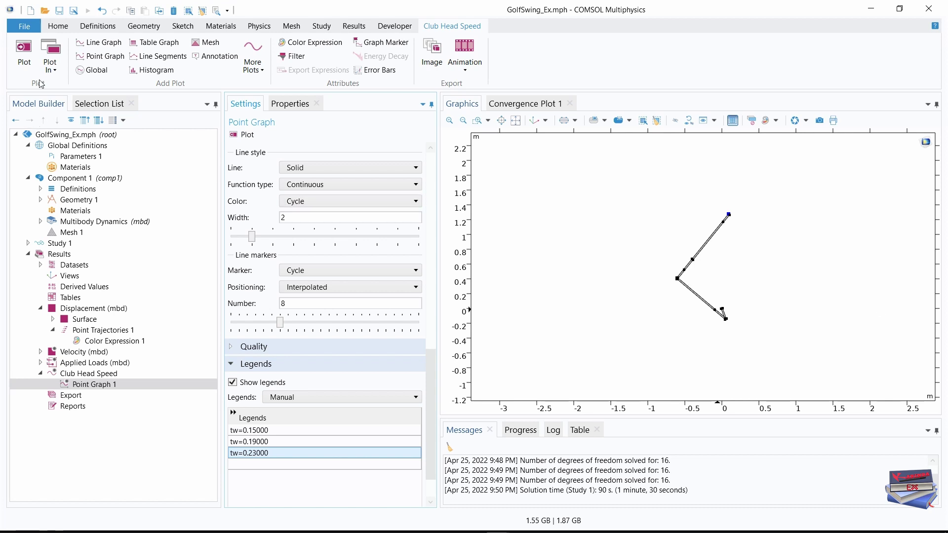
click(23, 54)
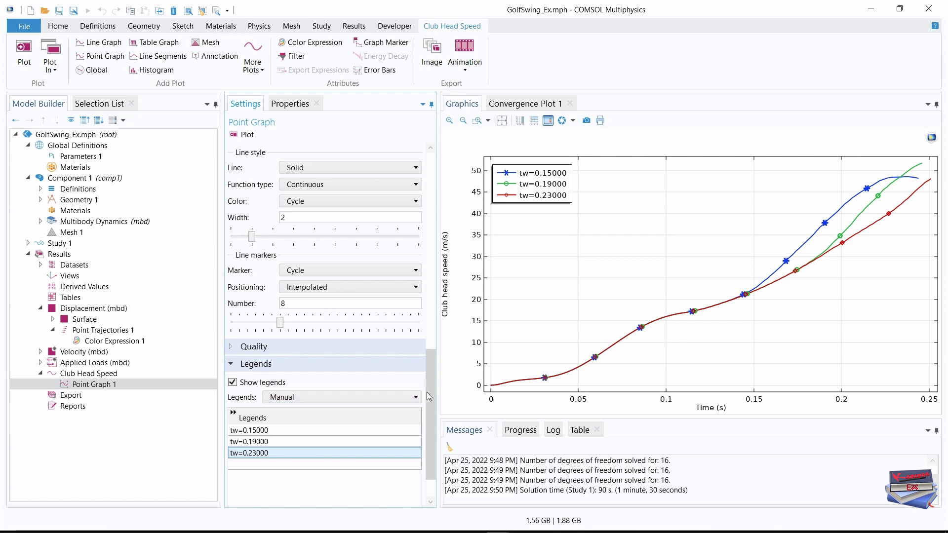
drag(433, 387, 430, 180)
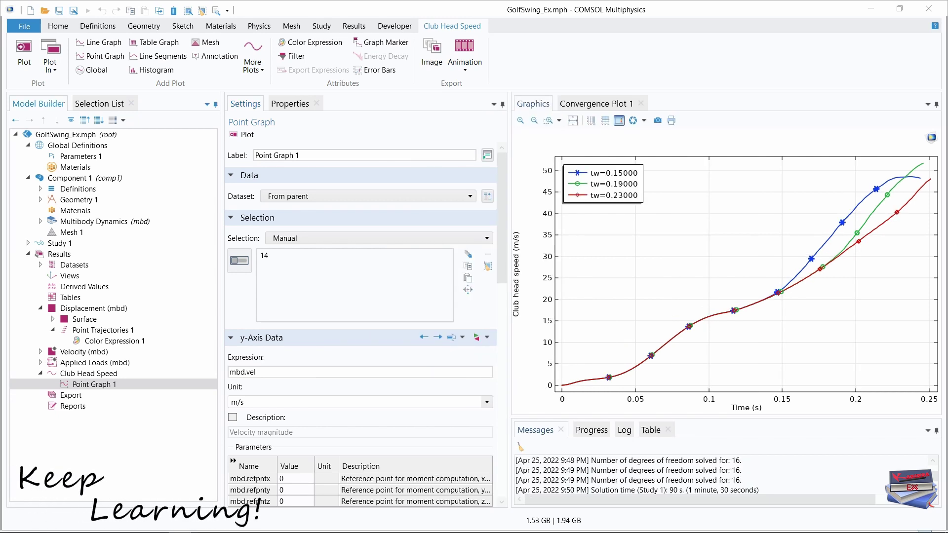
Add another 1D plot group to the results and label it Driving Torques
click(59, 26)
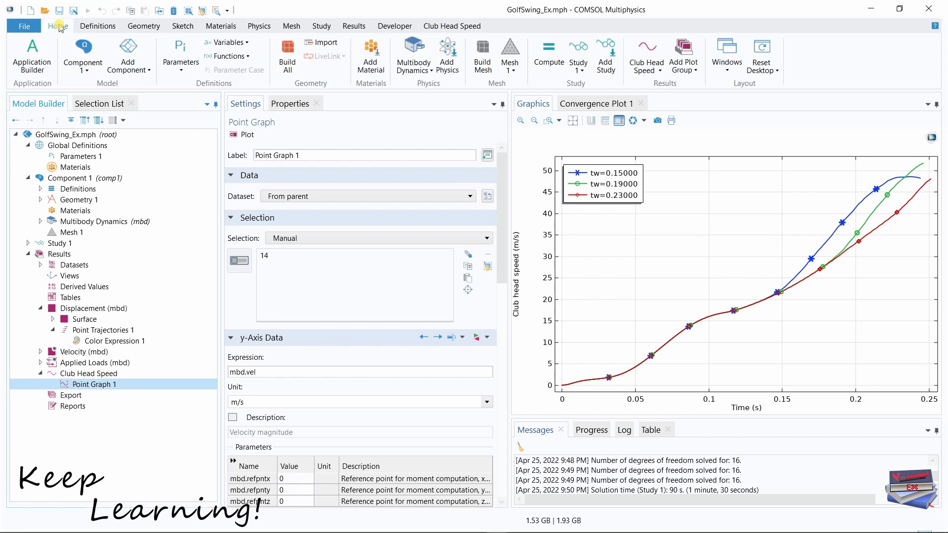
click(694, 70)
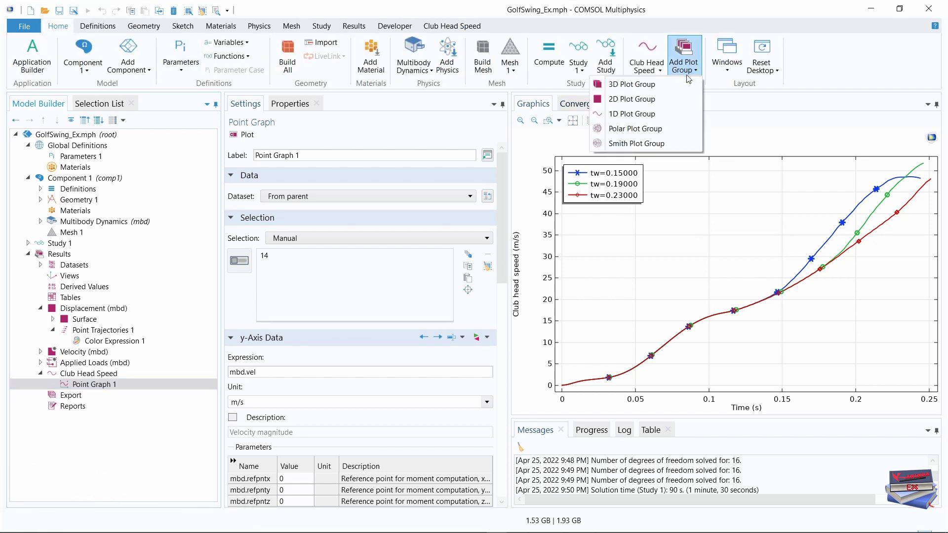
click(621, 120)
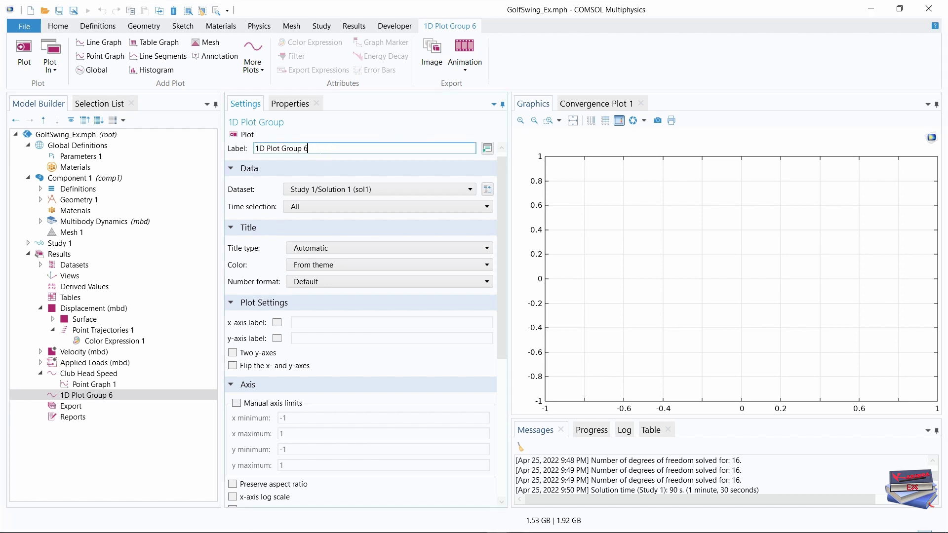
click(143, 126)
text(Driving Torques)
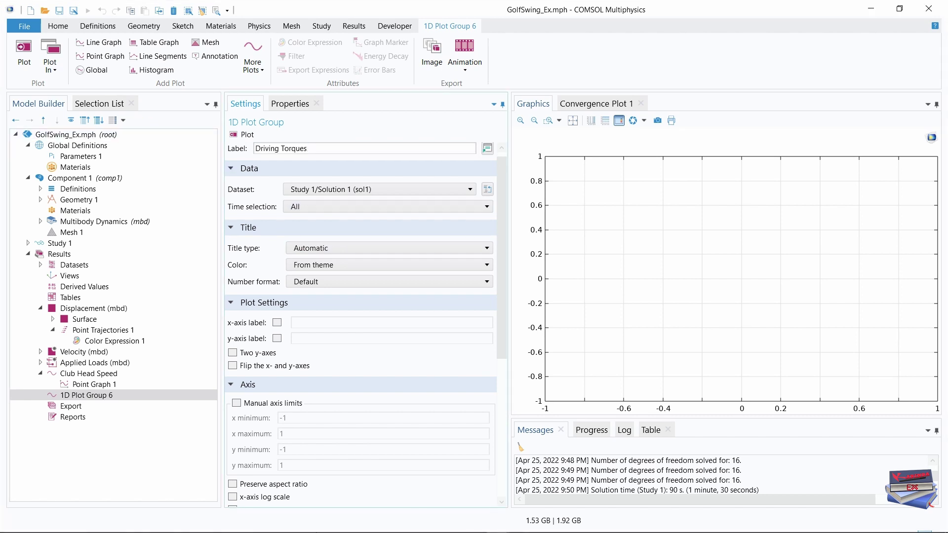
Set the Driving Torques plot group's dataset to Study 1/Parametric Solutions 1 (sol2), with tw parameter selection From list and only 0.19 selected
click(172, 491)
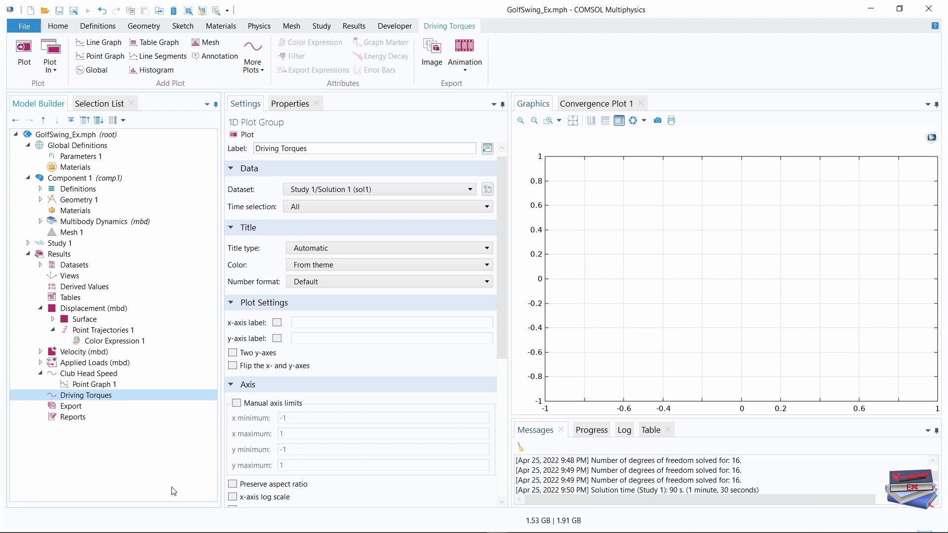
click(448, 189)
click(362, 227)
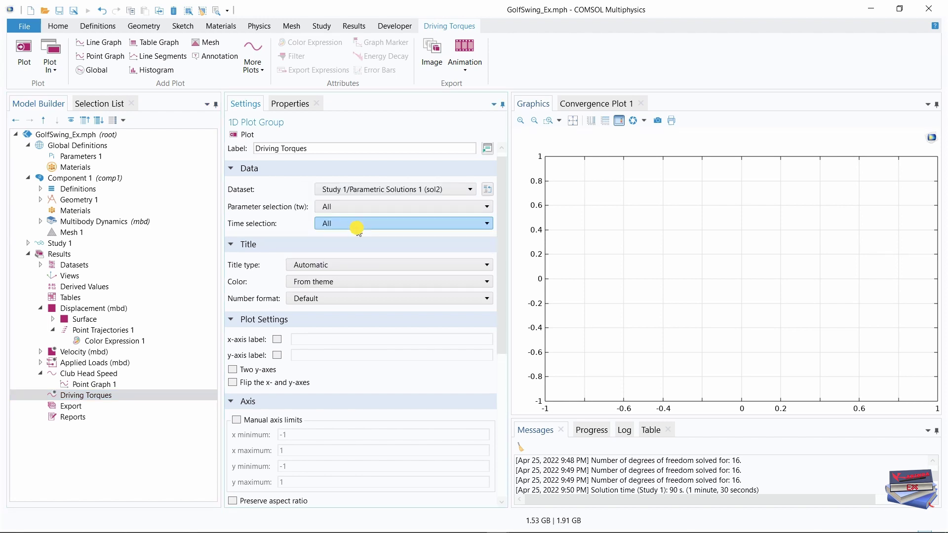
click(408, 209)
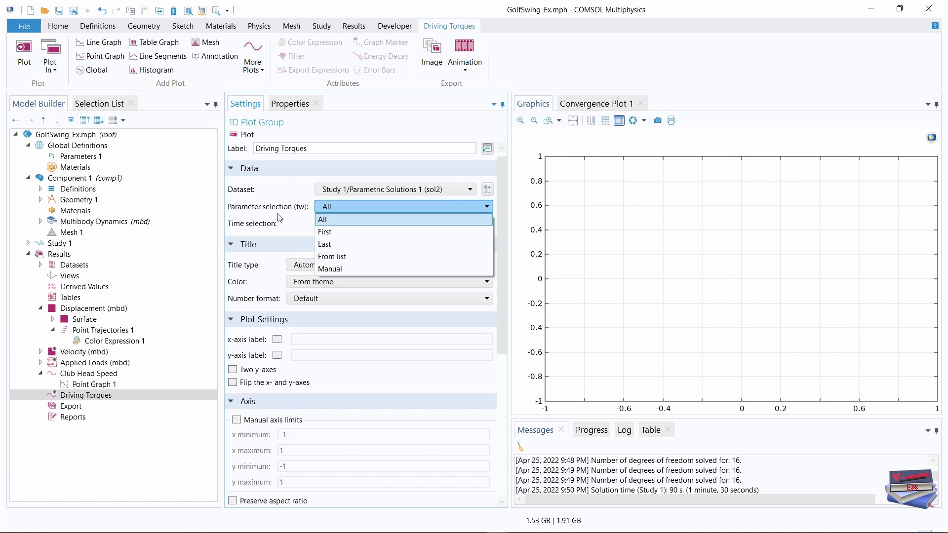
click(375, 256)
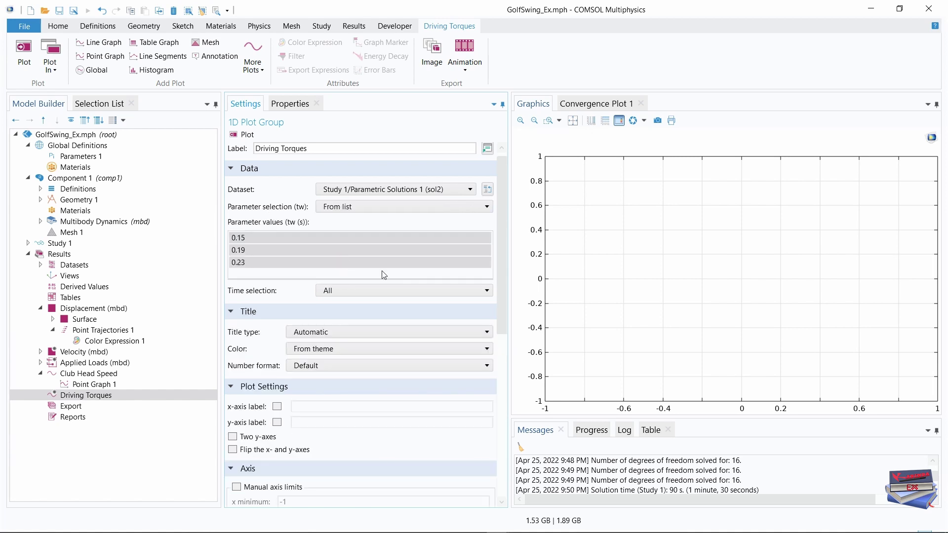
click(242, 251)
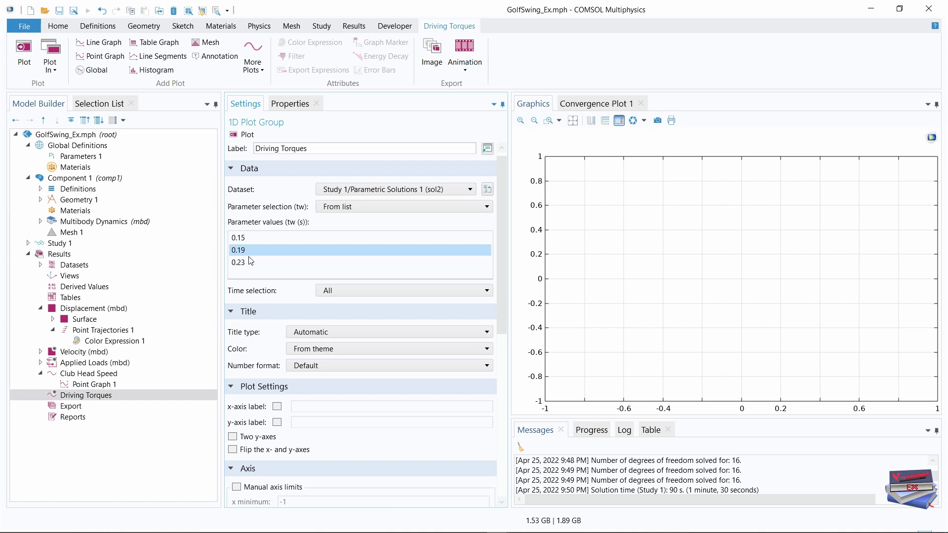
Set the plot group's title type to None and enable a y-axis label reading Driving torque (N-m)
click(439, 334)
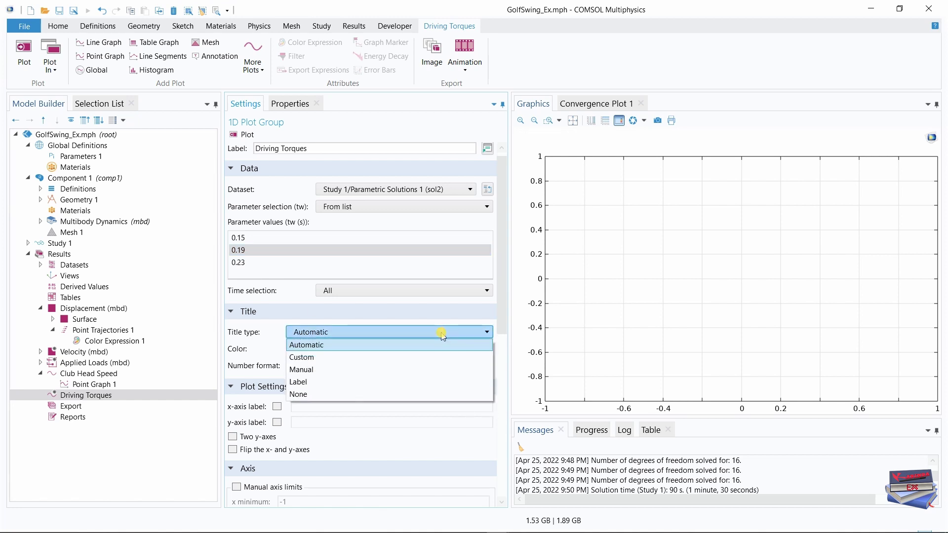
click(316, 393)
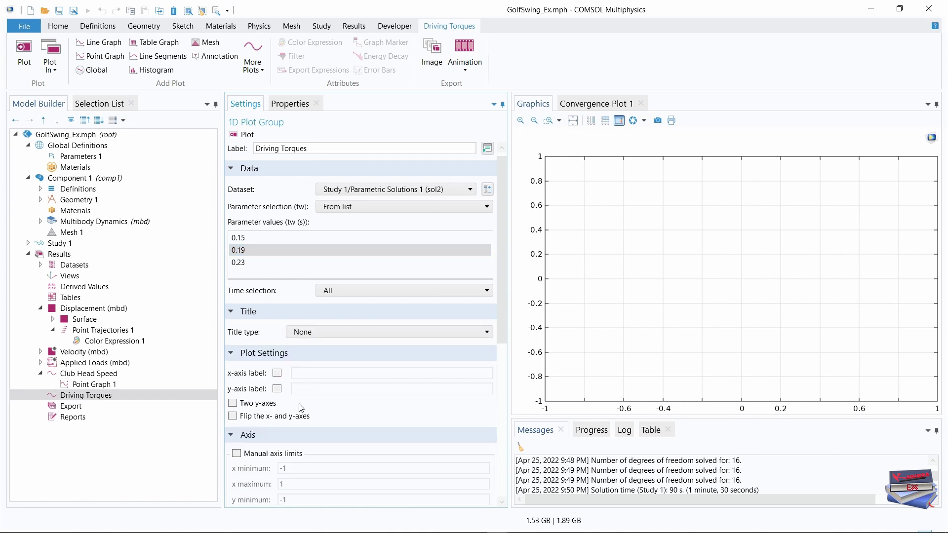
click(277, 388)
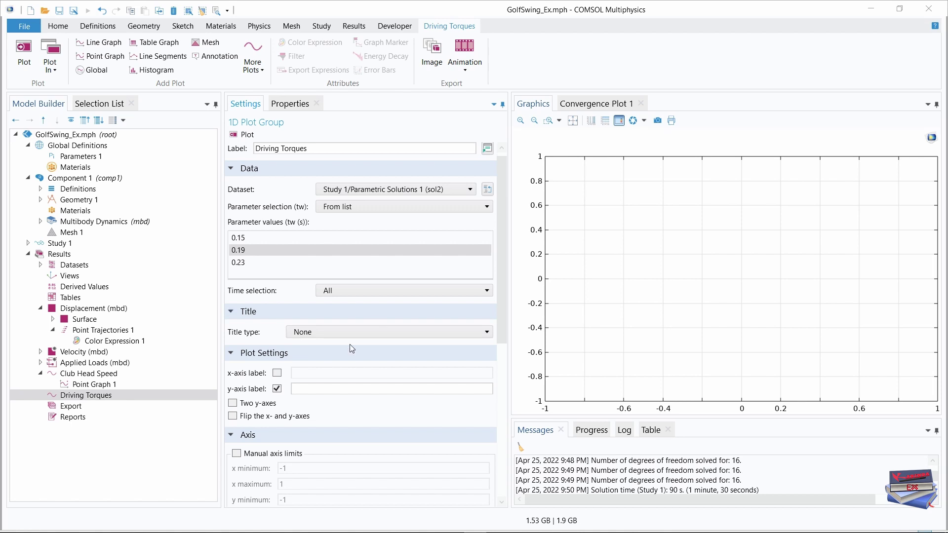
click(338, 388)
text(Driving torque (N-m))
click(116, 473)
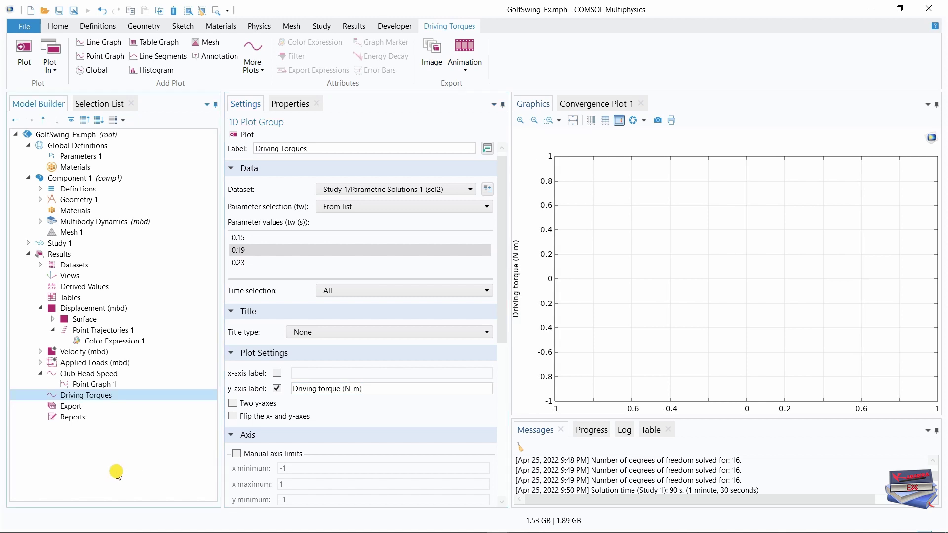
Add a Global plot to Driving Torques with the component variable Ta, applied arm torque, as its first y-axis expression
scroll(391, 457, down, 3)
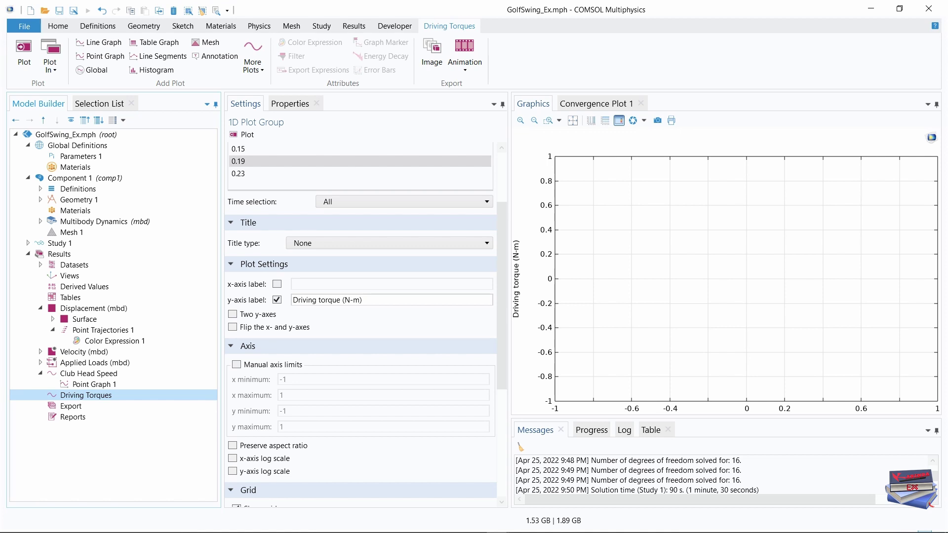
right_click(91, 396)
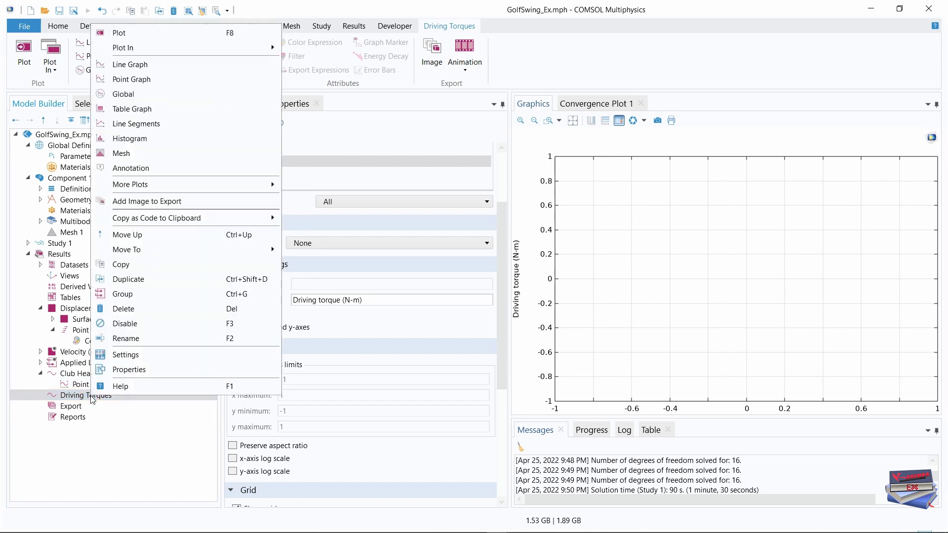
click(126, 94)
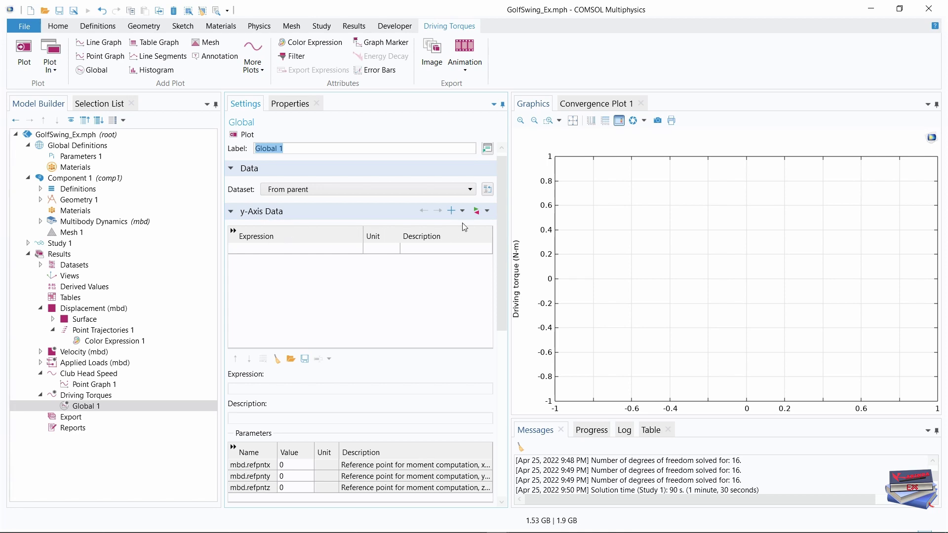
click(487, 212)
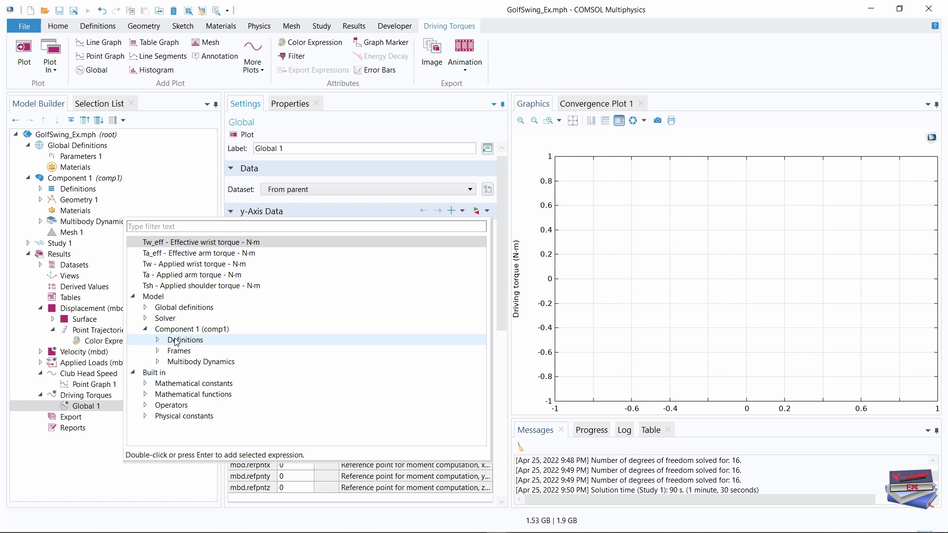
click(158, 340)
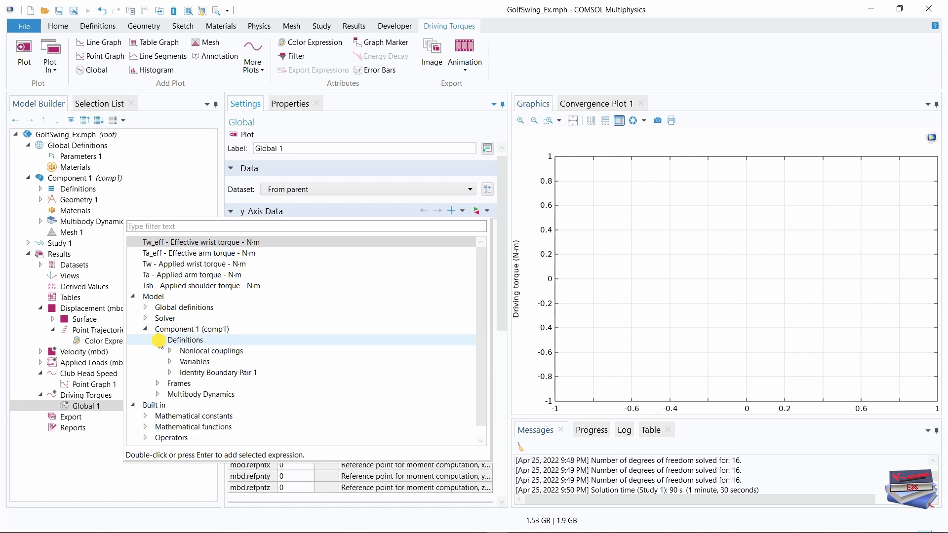
click(169, 361)
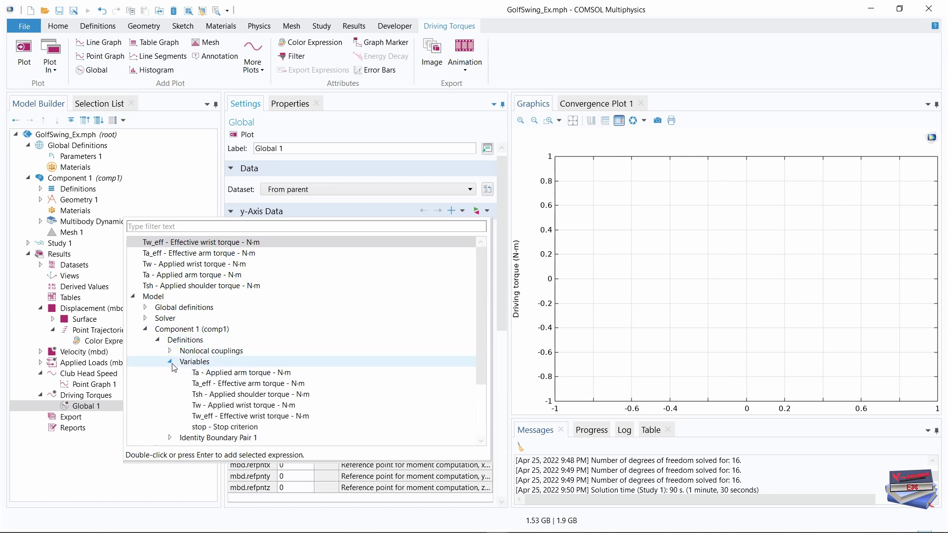
click(228, 374)
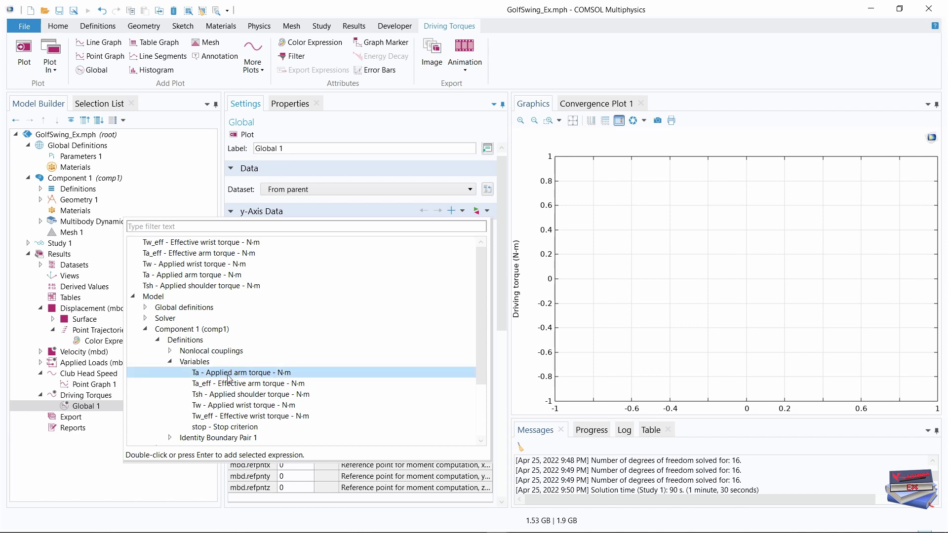
double_click(228, 378)
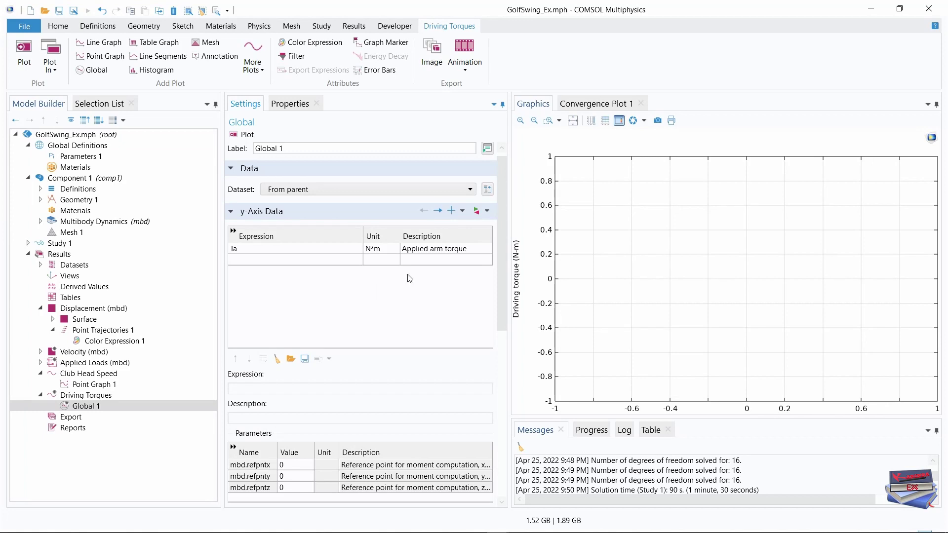
Add the component variable Ta_eff, effective arm torque, to the Global plot's y-axis expressions
click(452, 211)
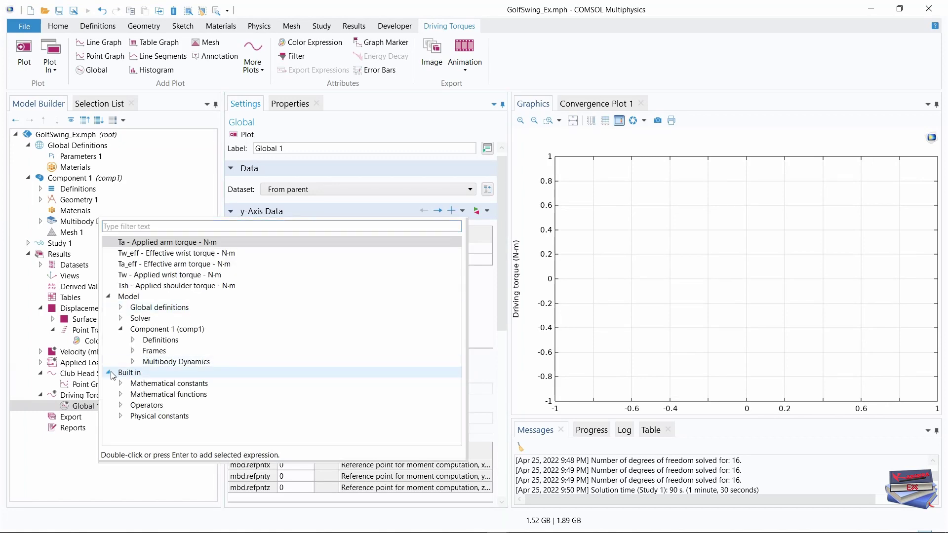
click(133, 340)
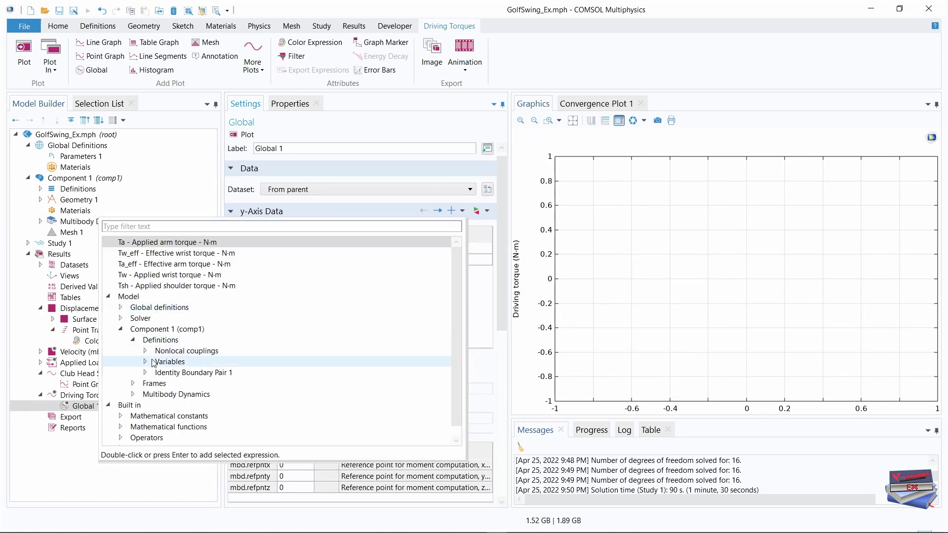
click(145, 362)
click(190, 384)
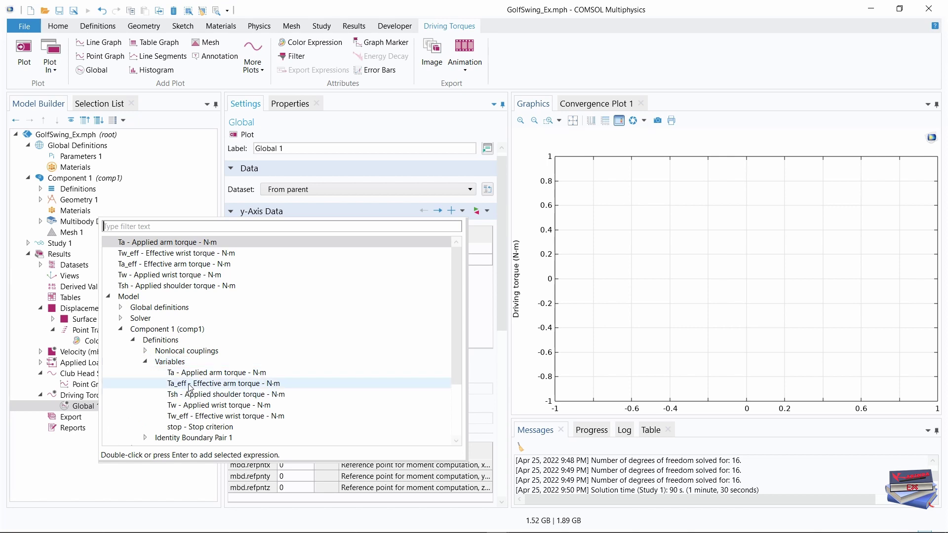
click(189, 385)
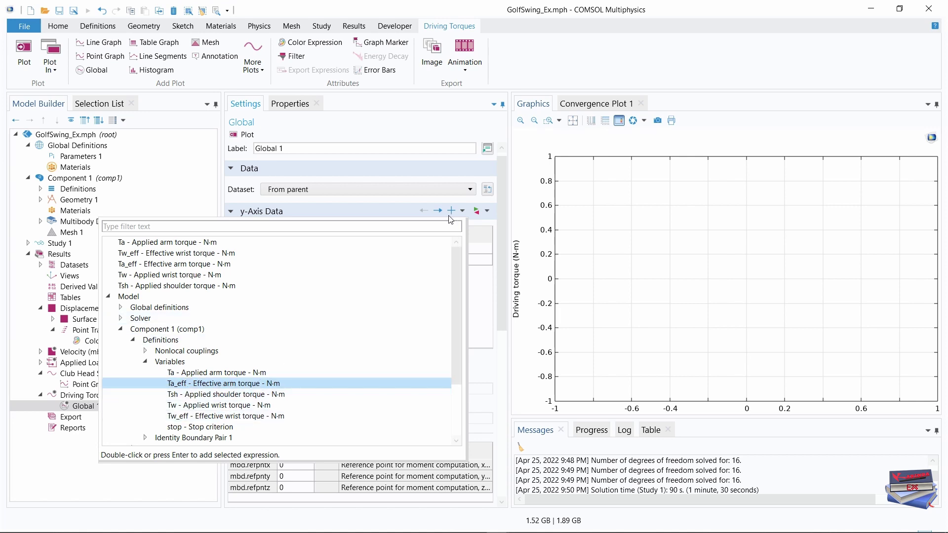
key(Return)
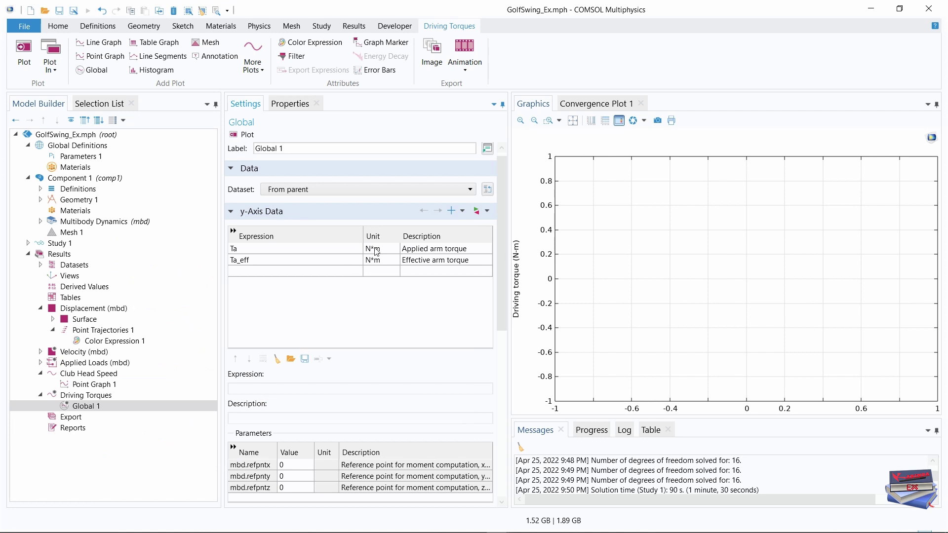
Add the component variable Tsh, applied shoulder torque, to the Global plot's y-axis expressions
click(450, 211)
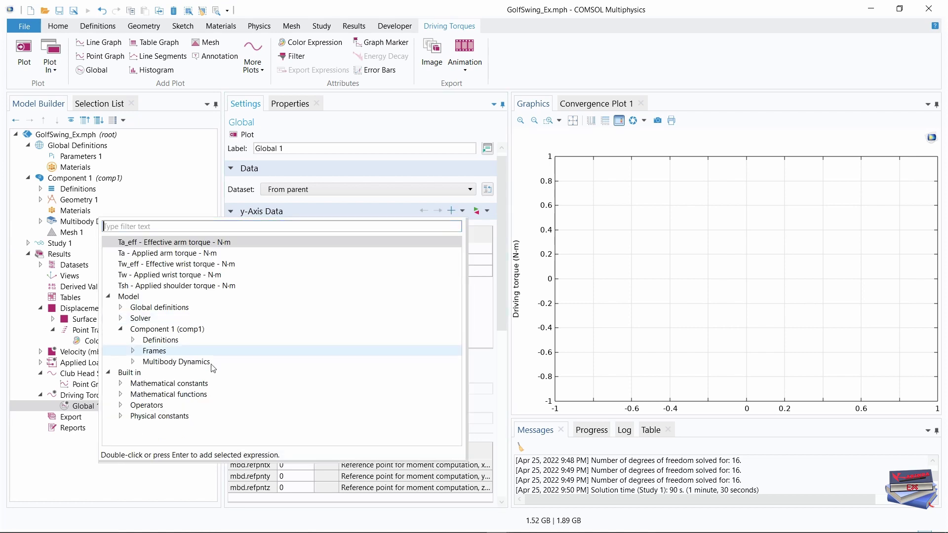
click(133, 340)
click(145, 361)
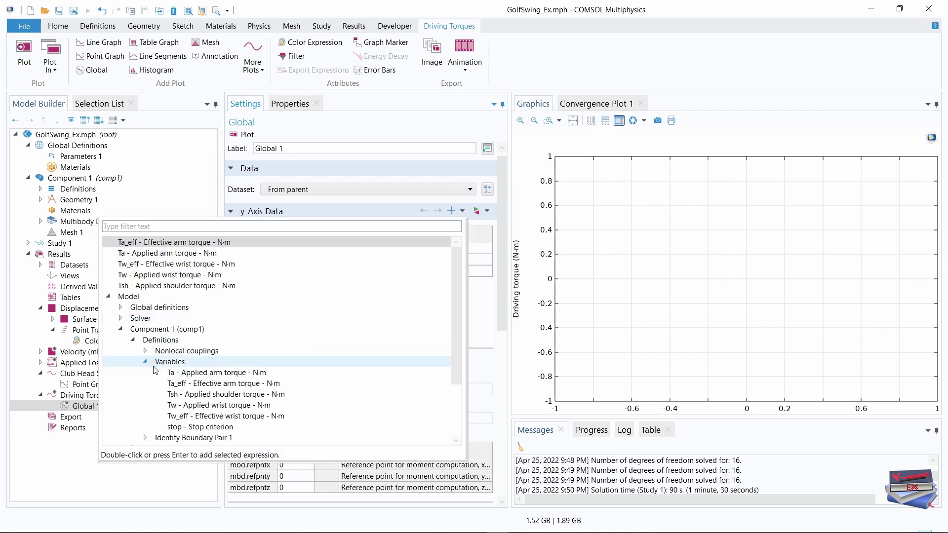
click(181, 393)
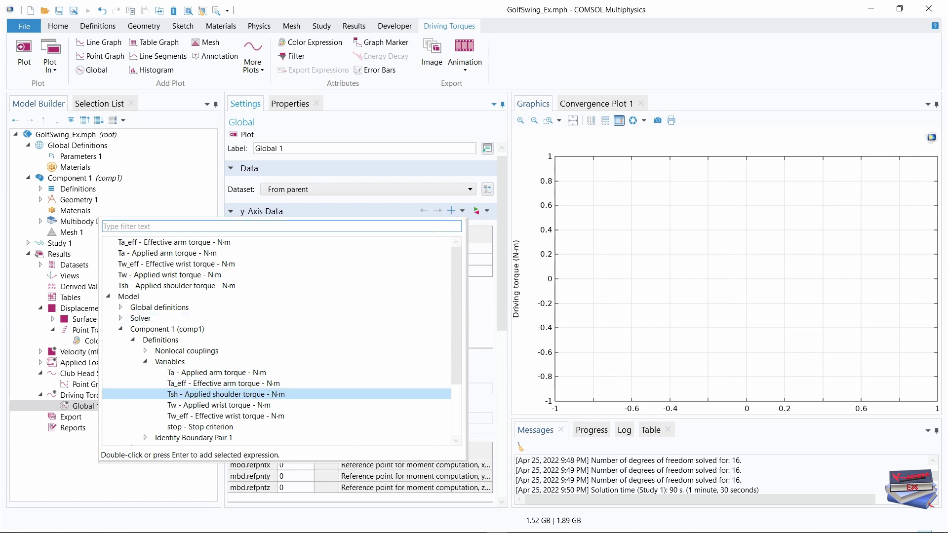
key(Return)
Add the component variable Tw, applied wrist torque, to the Global plot's y-axis expressions
click(450, 211)
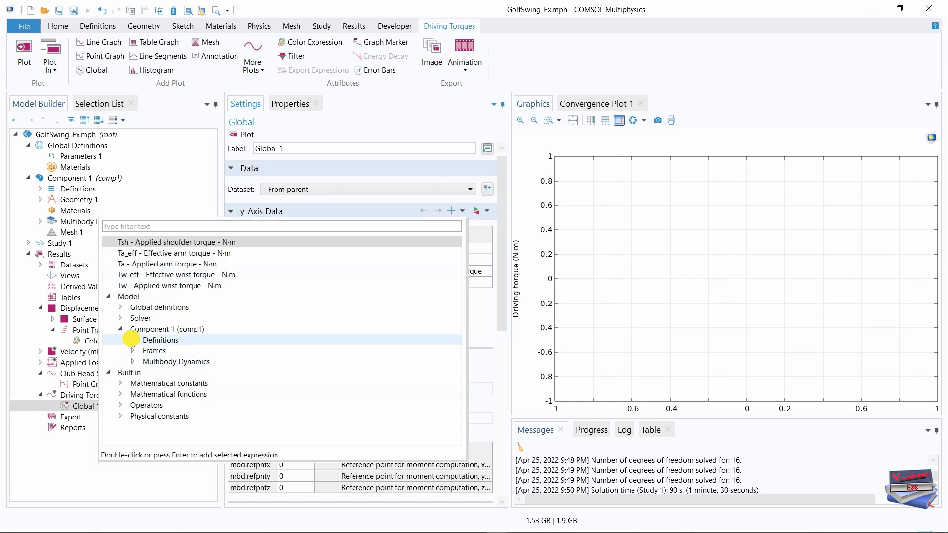
click(132, 340)
click(145, 361)
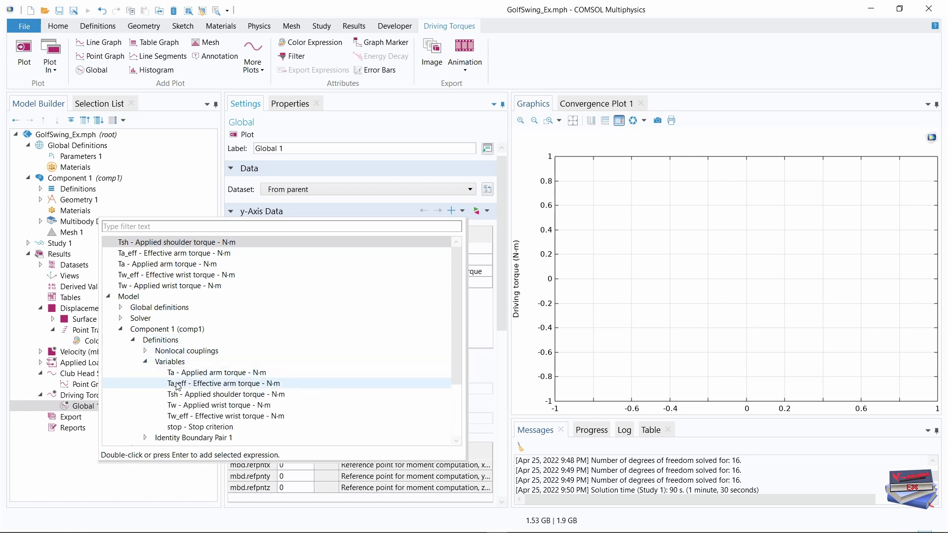
click(179, 405)
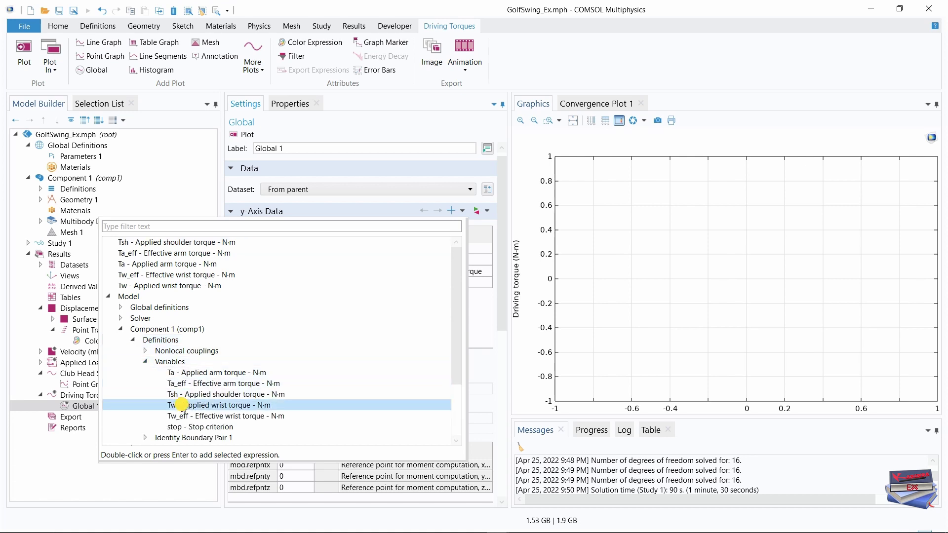
double_click(368, 287)
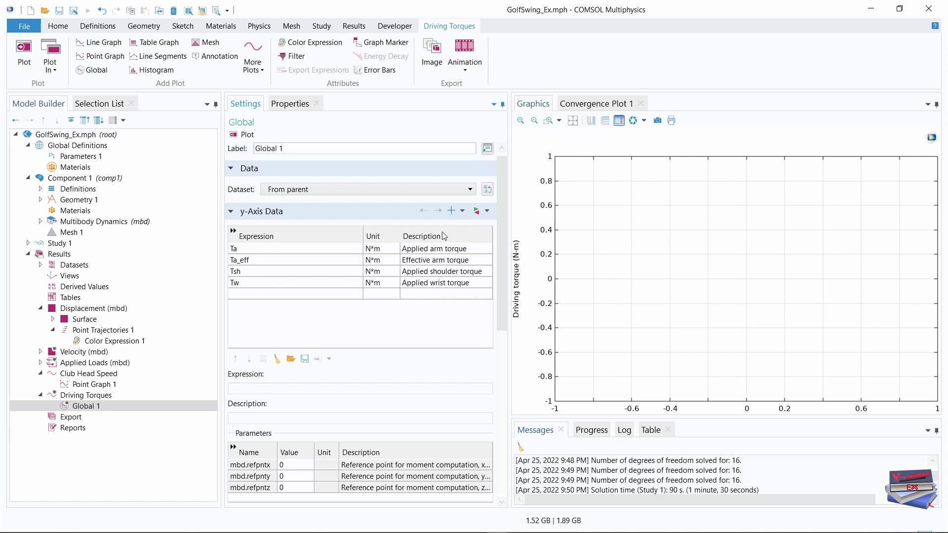
Add the component variable Tw_eff, effective wrist torque, to the Global plot's y-axis expressions
click(452, 212)
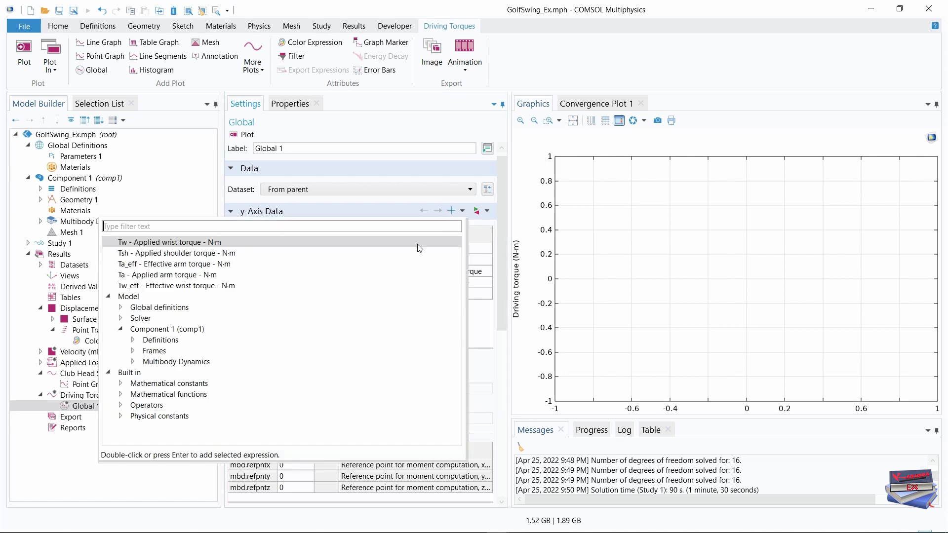
click(133, 340)
click(145, 362)
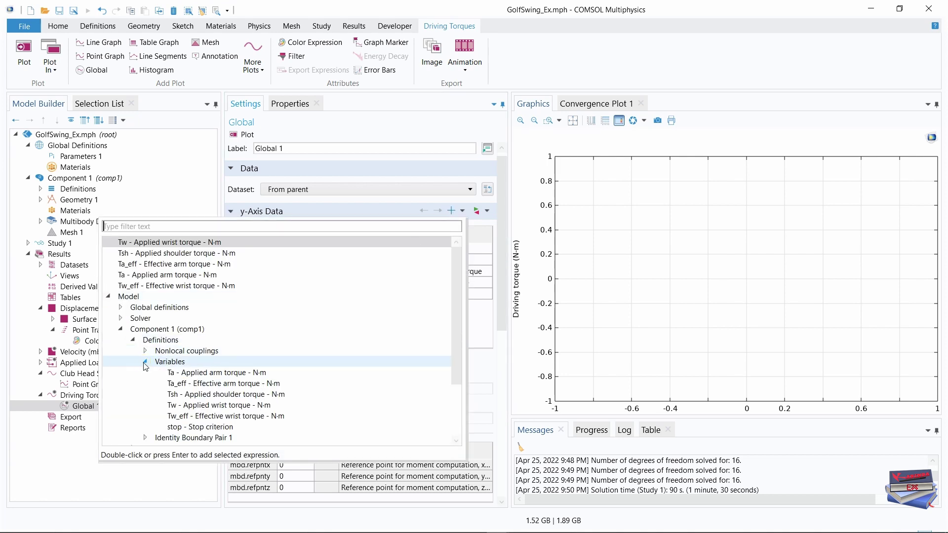
click(190, 416)
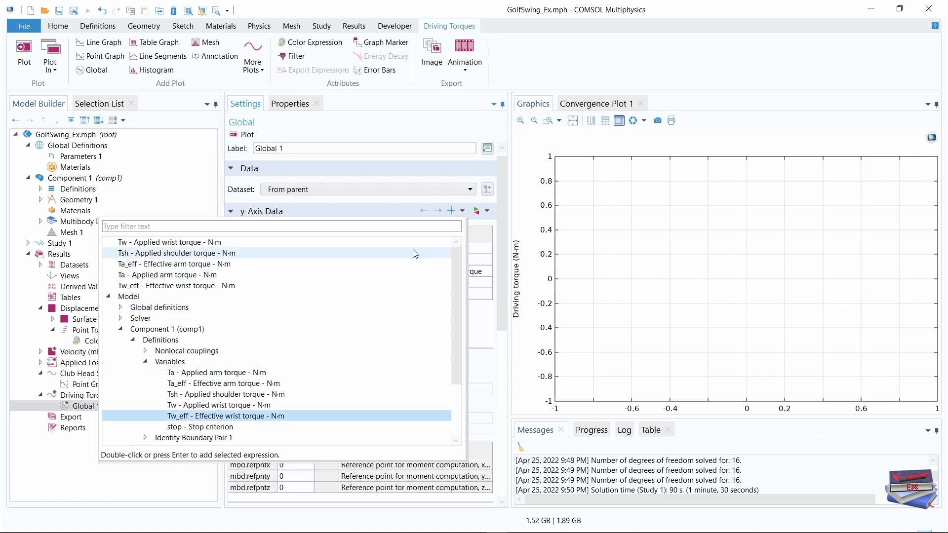
click(451, 212)
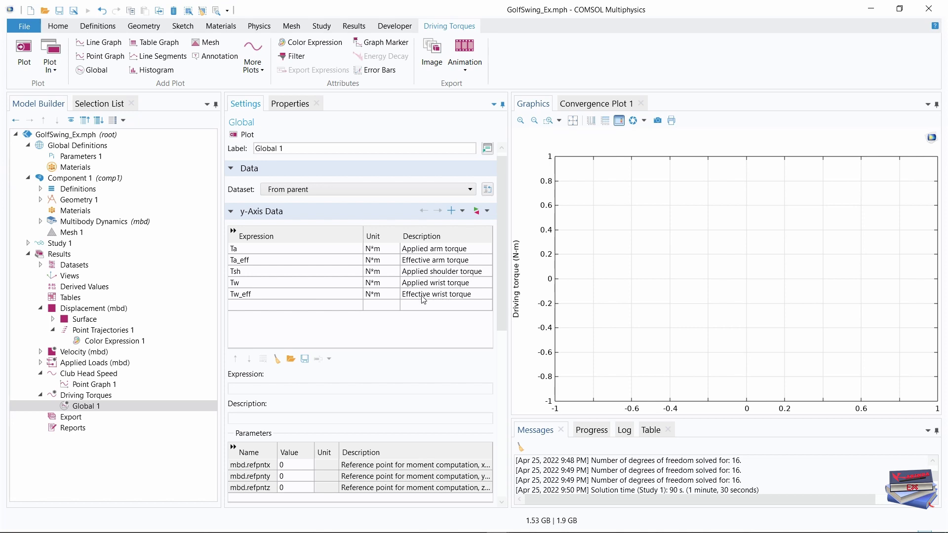
click(416, 328)
Set the Global plot's line width to 2 and its line markers to Cycle
drag(504, 281, 504, 454)
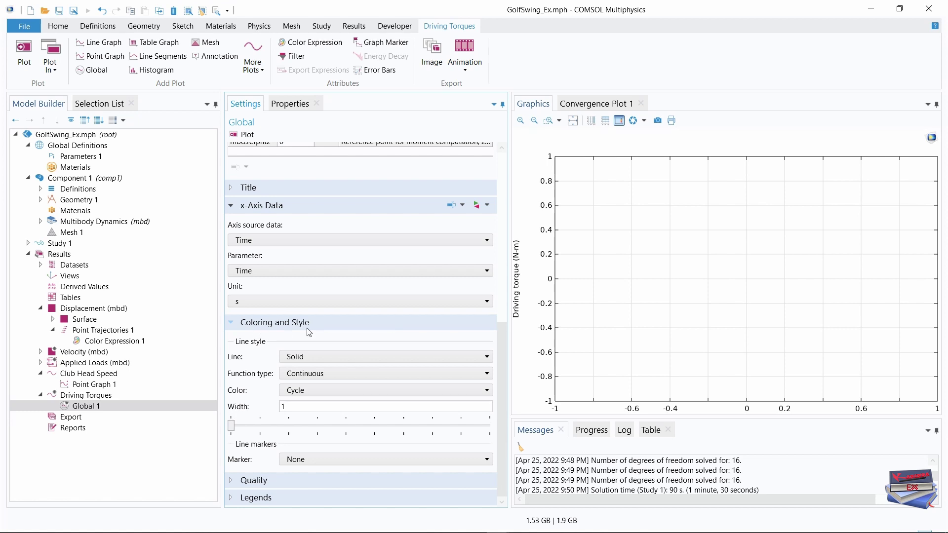
drag(232, 424, 259, 424)
click(296, 459)
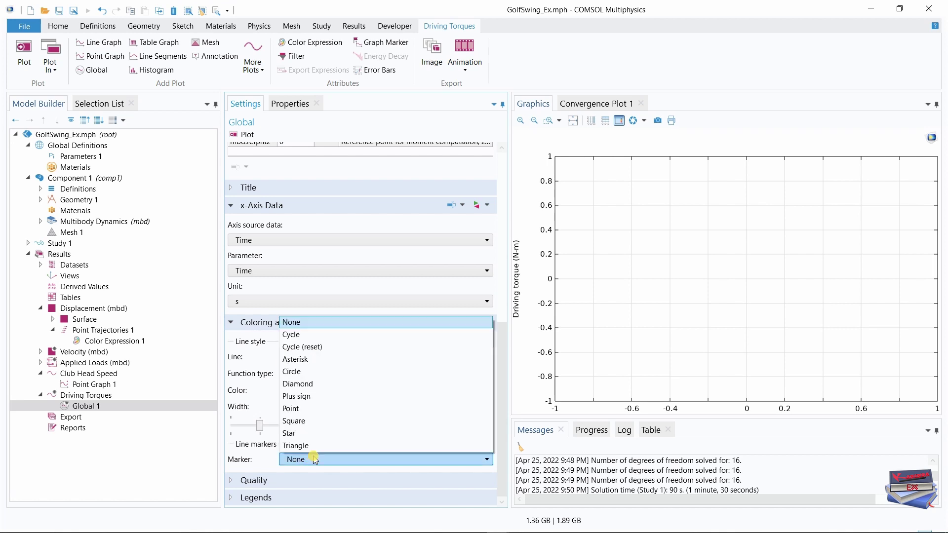
click(301, 335)
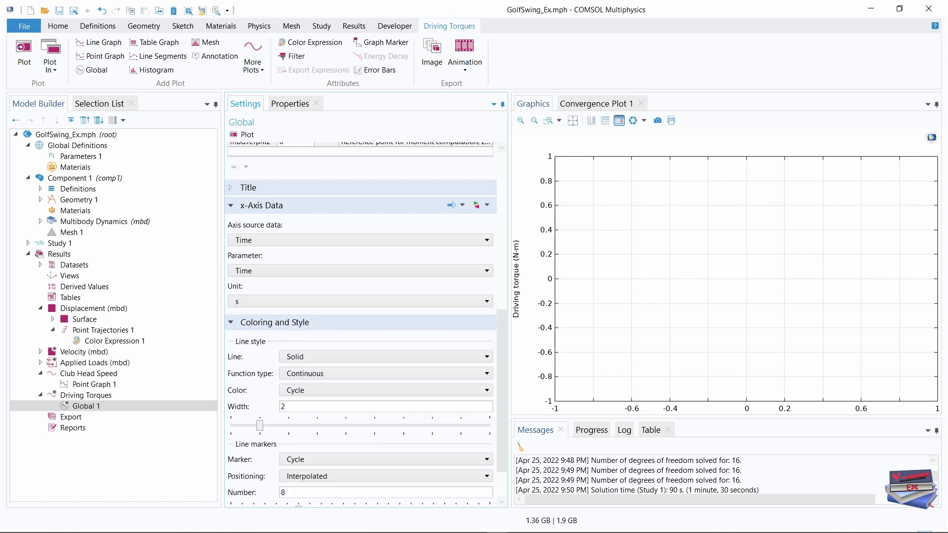
Enable manual axis limits for the Driving Torques plot group, set y minimum to -70 and y maximum to 500, and replot
click(78, 396)
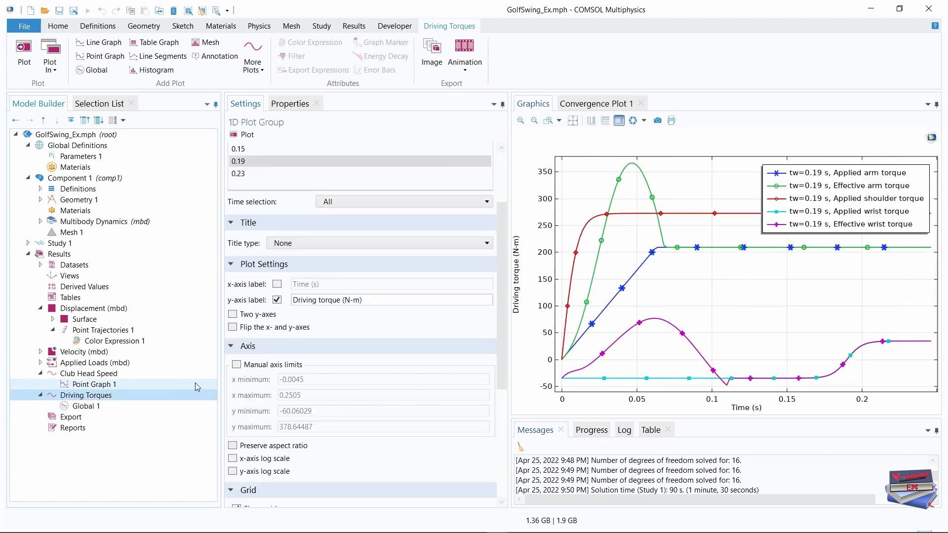
drag(502, 244, 471, 311)
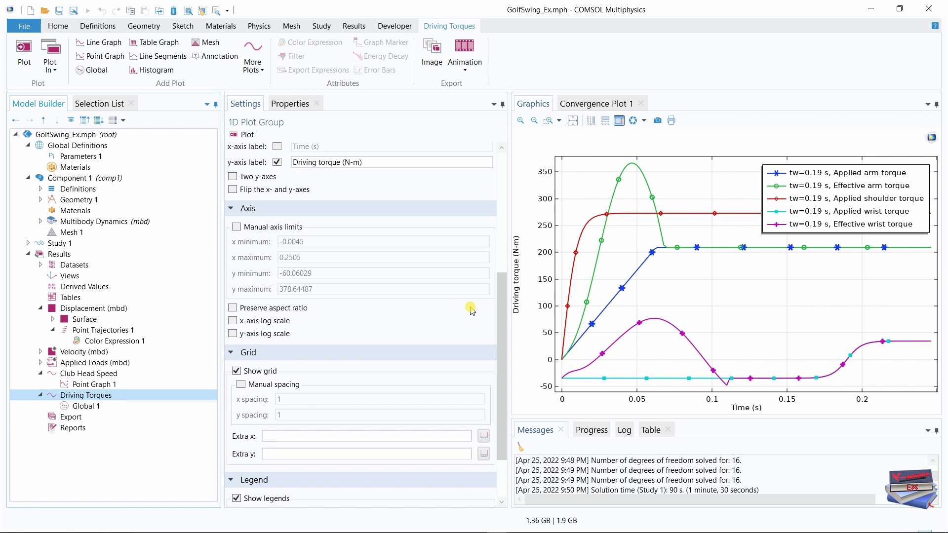
click(237, 227)
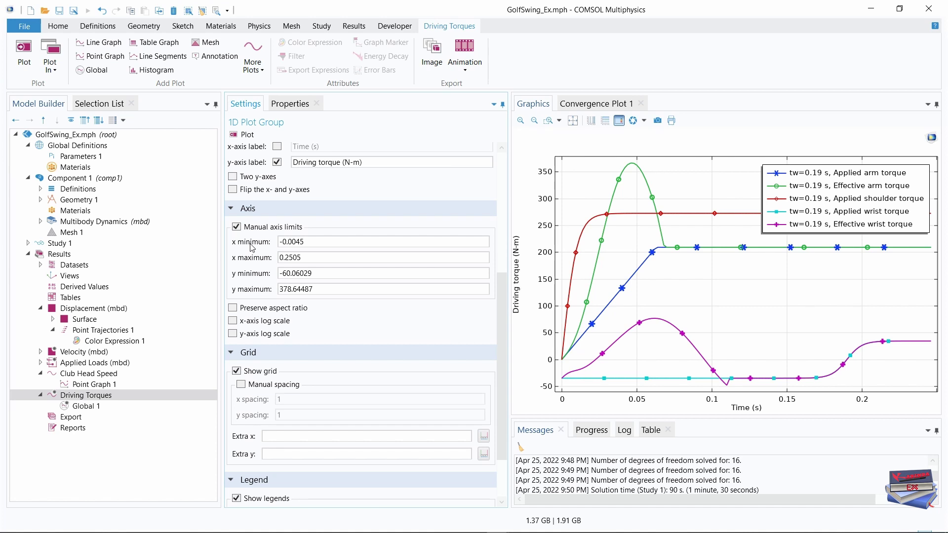
click(302, 273)
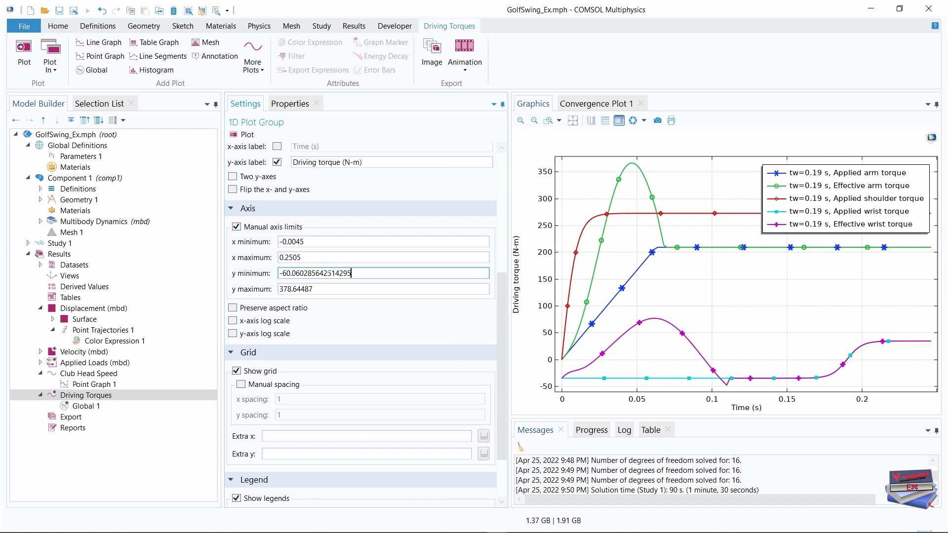
drag(351, 273, 246, 270)
text(-)
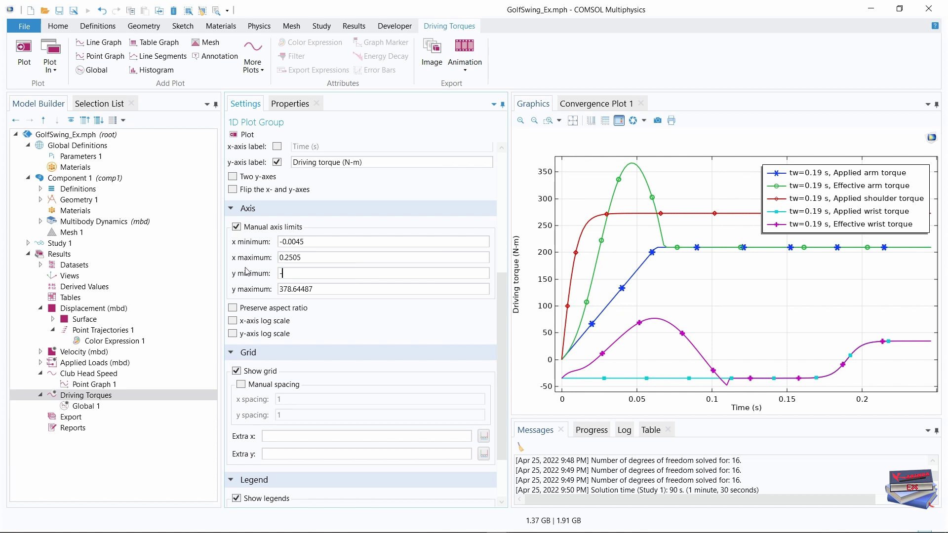
text(70)
click(321, 289)
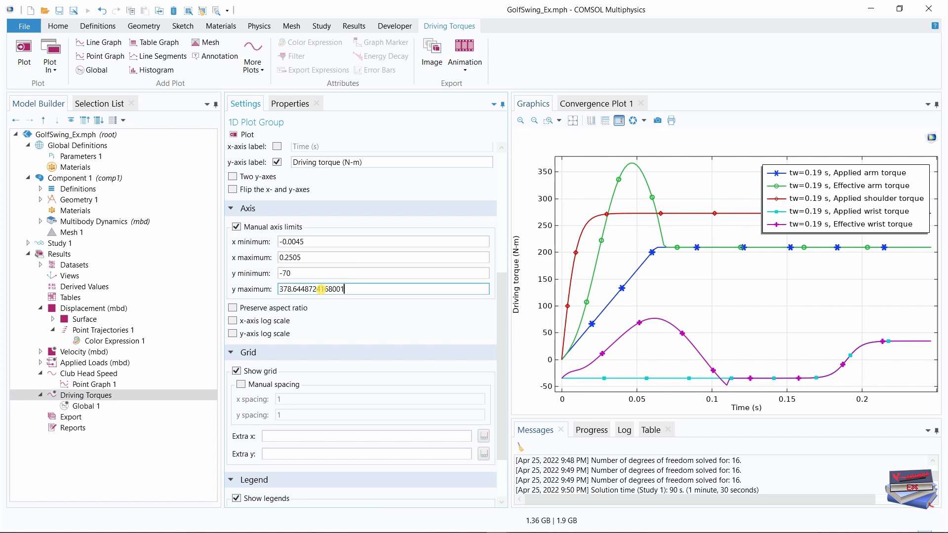
drag(307, 289, 261, 288)
text(500)
click(138, 495)
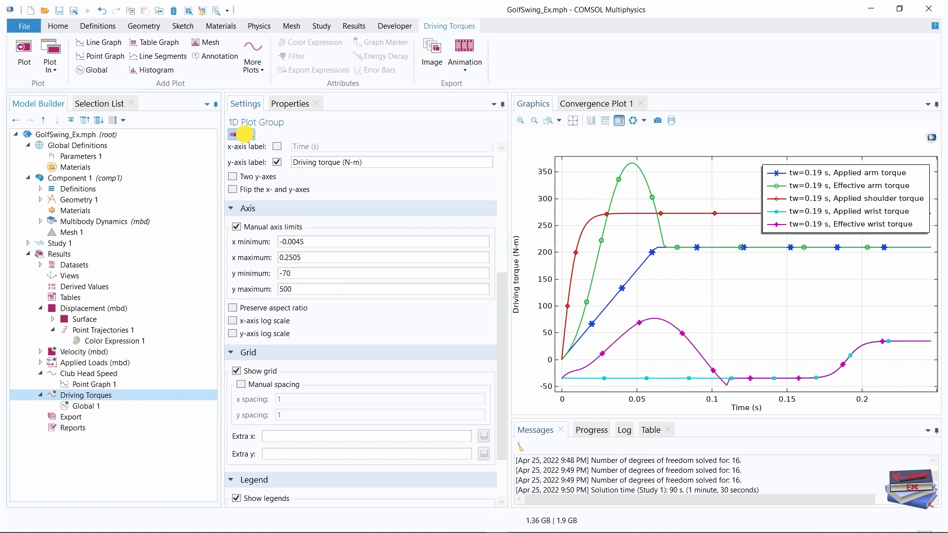
click(247, 135)
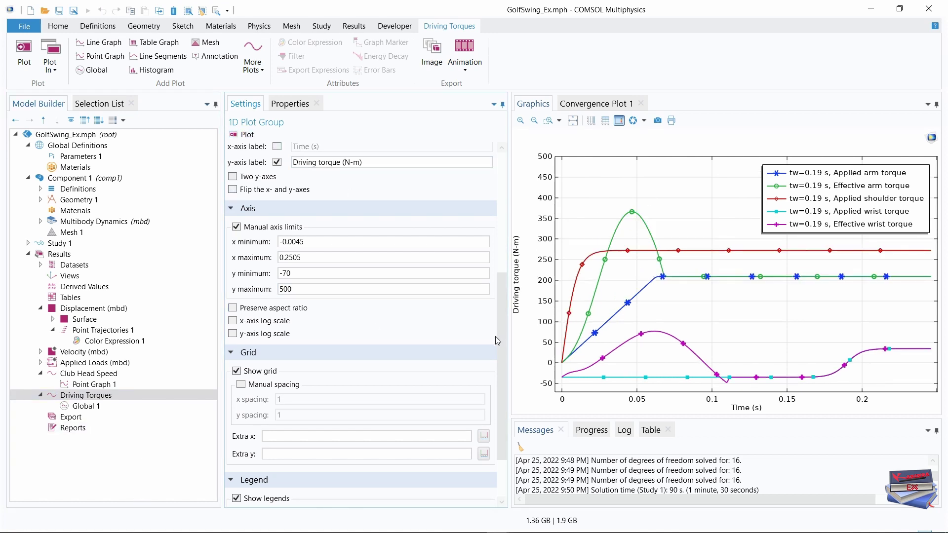
Widen the graphics area, fit the graph to its extents, and re-enter -70 and 500 as the y-axis limits
drag(510, 339, 418, 339)
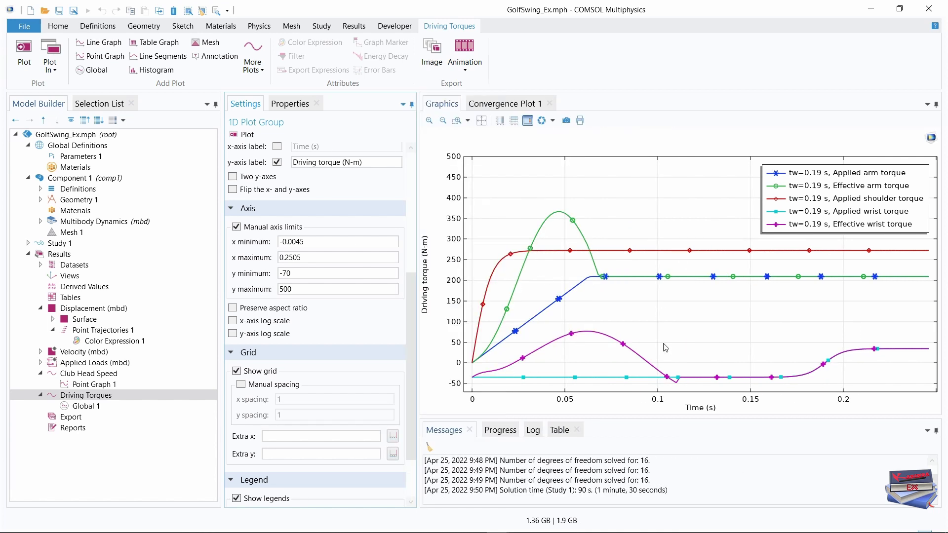
click(481, 120)
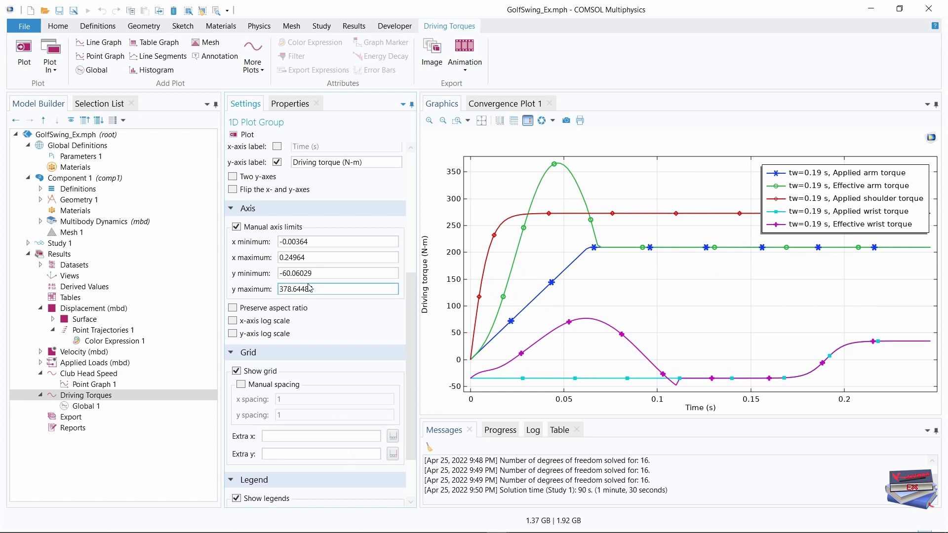
click(321, 273)
drag(351, 273, 263, 275)
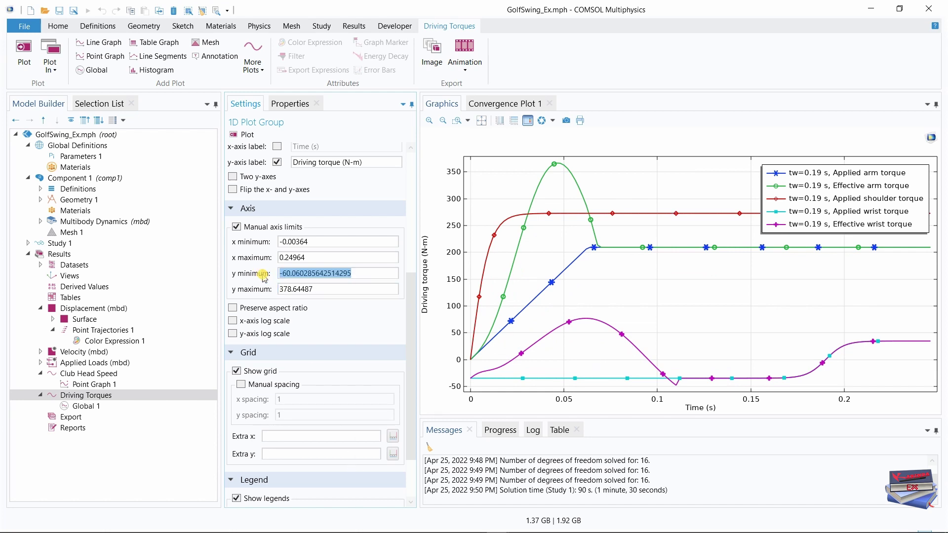
text(70)
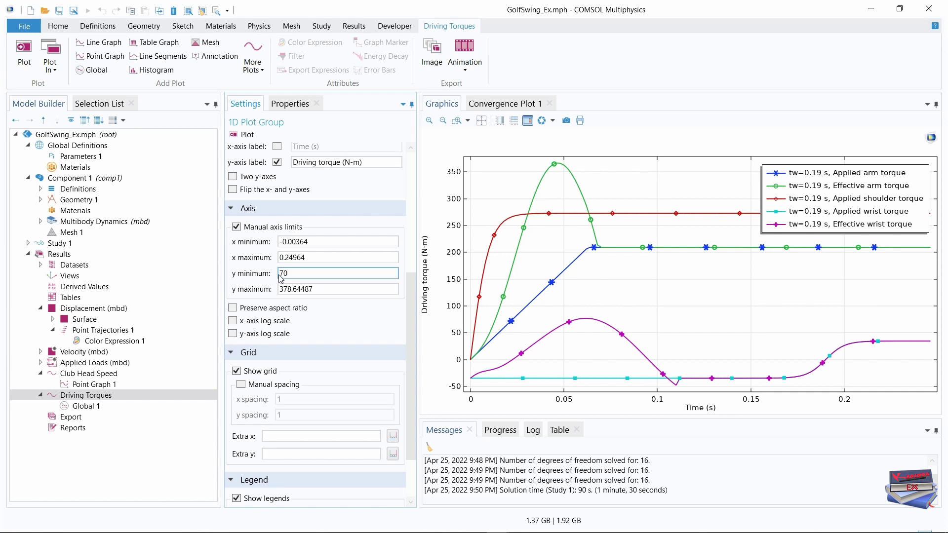
click(280, 273)
text(-)
drag(324, 289, 246, 288)
key(ctrl+a)
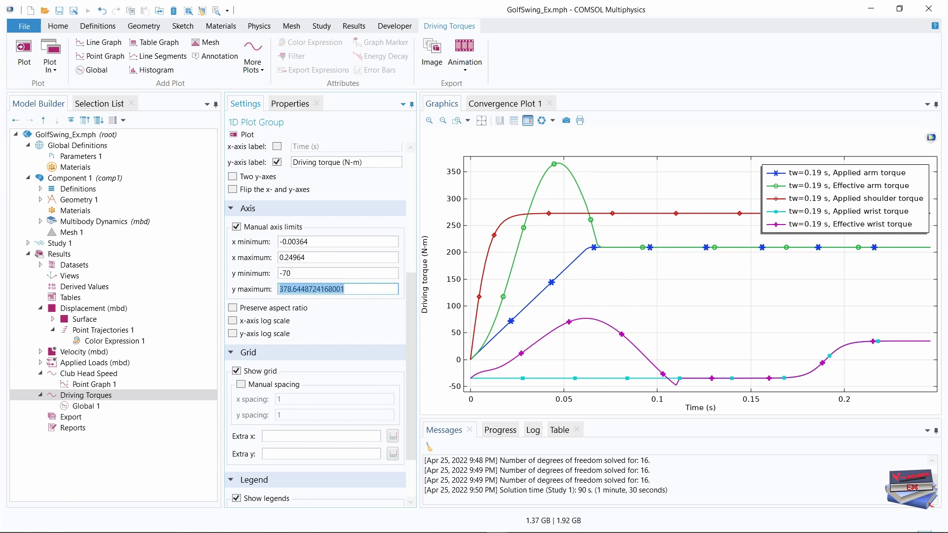
text(500)
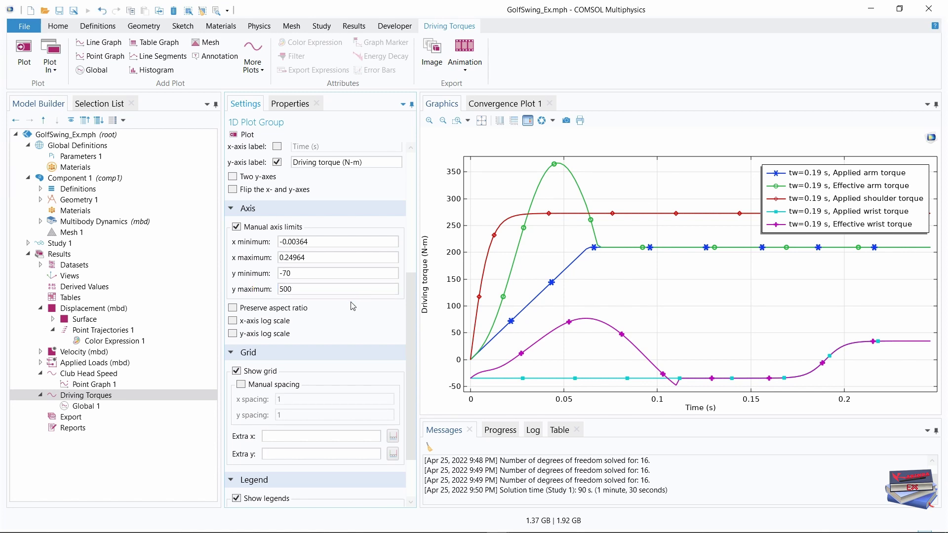
click(168, 470)
Collapse the Club Head Speed and Driving Torques plot groups in the model tree and duplicate Driving Torques
click(41, 375)
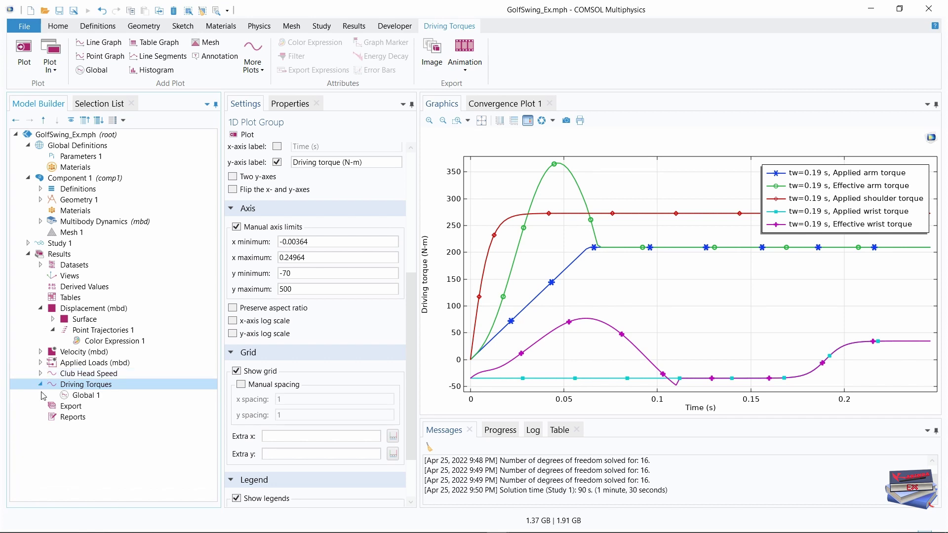
click(41, 384)
right_click(77, 389)
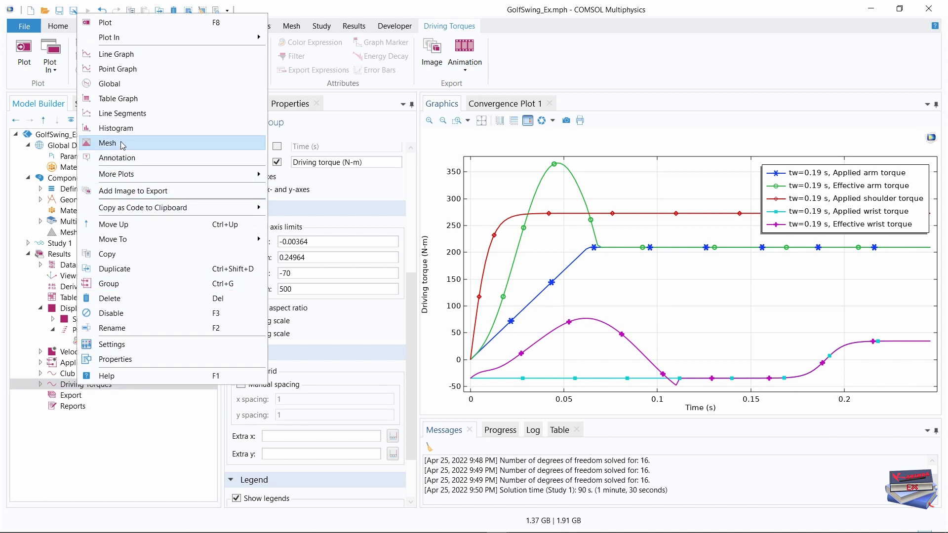
click(113, 271)
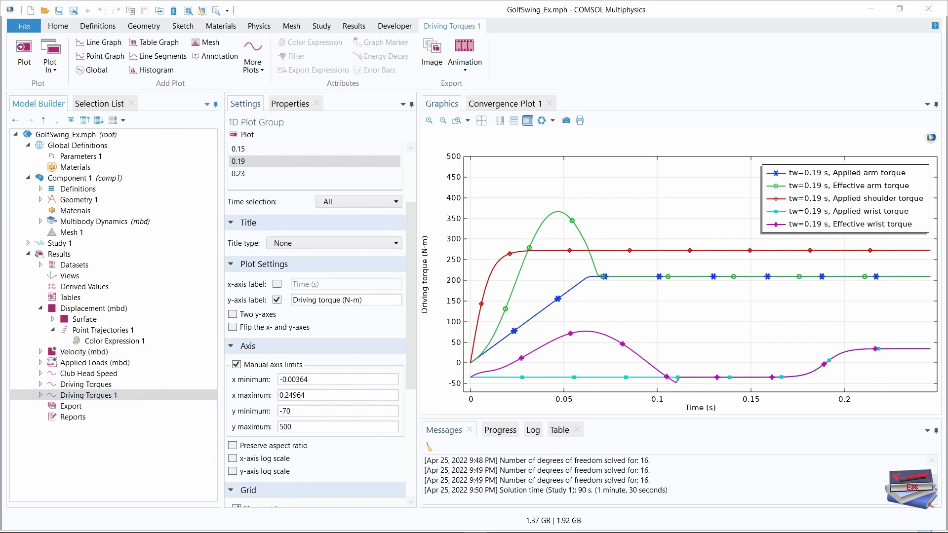
Rename the duplicated plot group as Relative Rotation
click(99, 396)
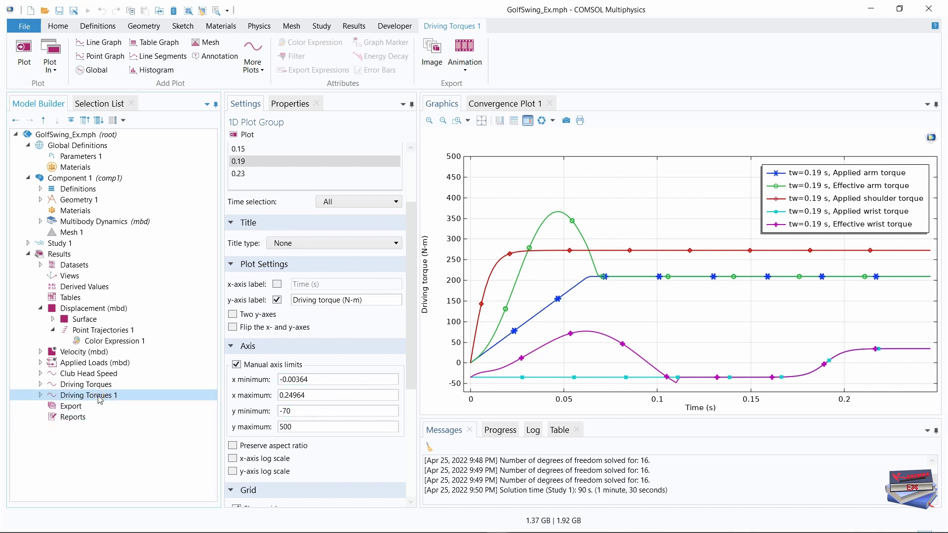
drag(411, 286, 411, 146)
click(262, 155)
key(ctrl+a)
text(Relative Rotation)
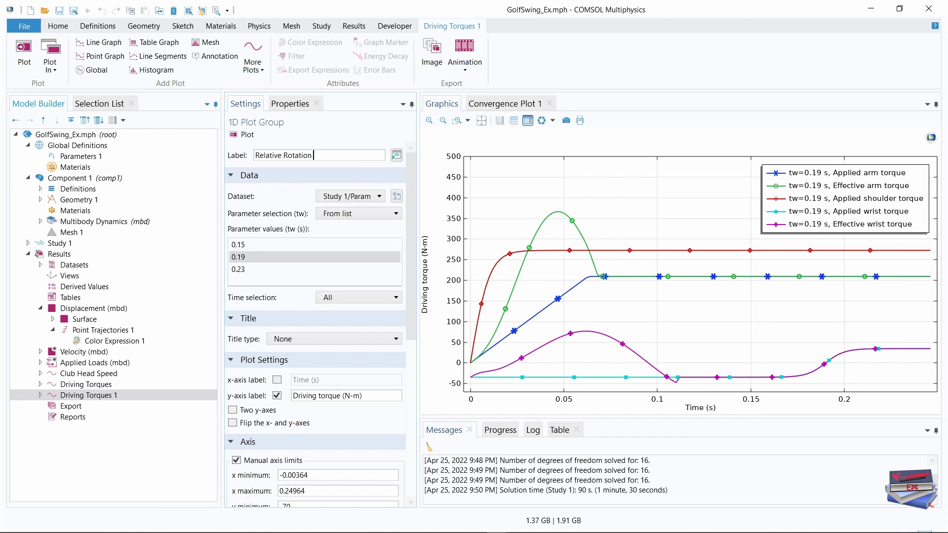
key(Return)
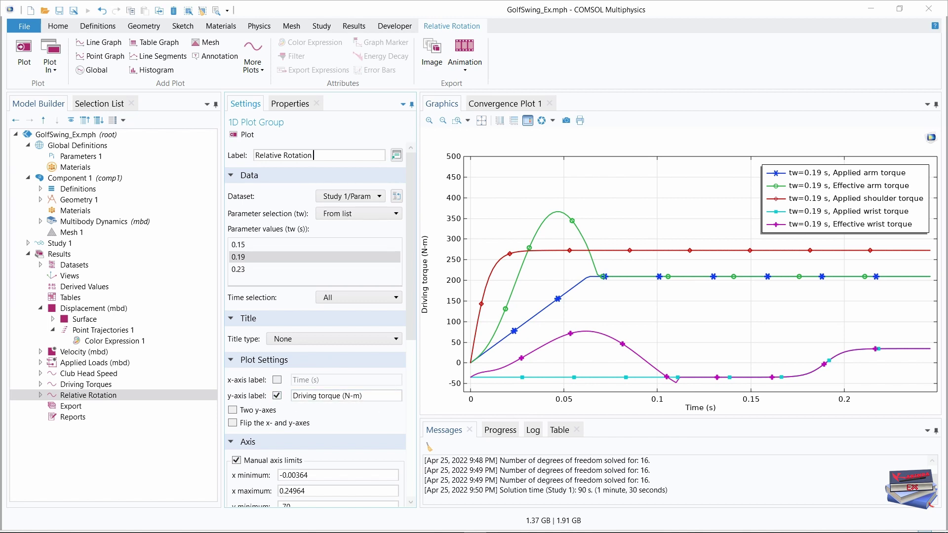
Set the Relative Rotation plot's y-axis label to "Relative rotation (deg)"
triple_click(334, 395)
text(Relative rotation)
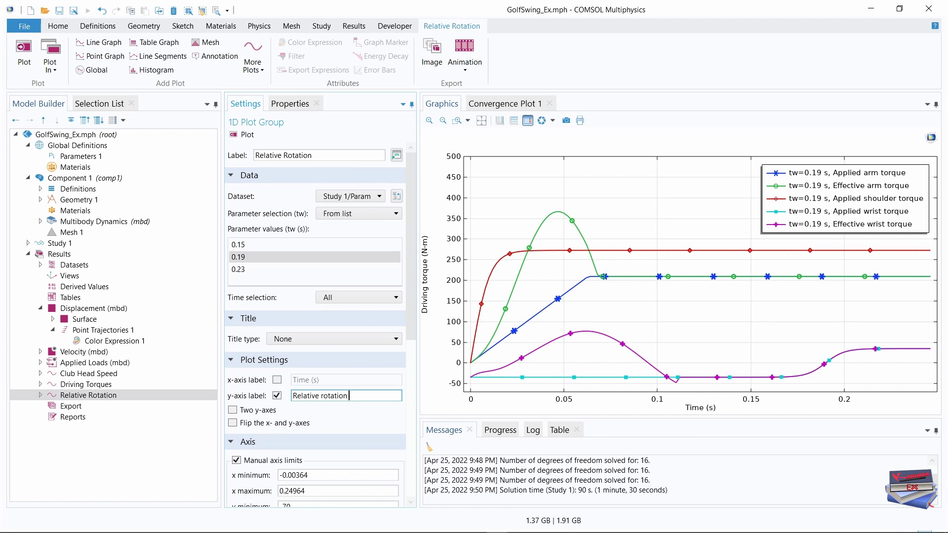
text( (deg)
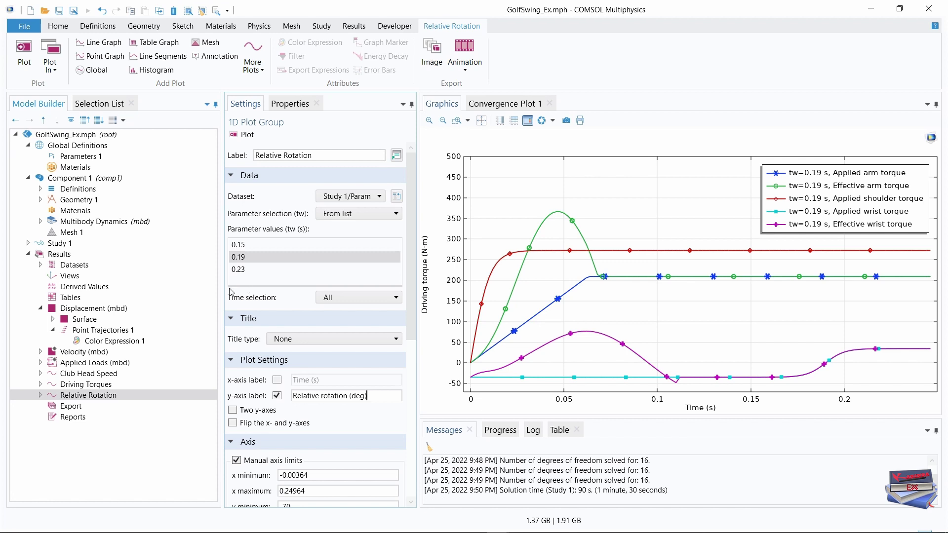
Widen the settings area and set the Relative Rotation plot's legend position to Upper left
drag(220, 291, 173, 289)
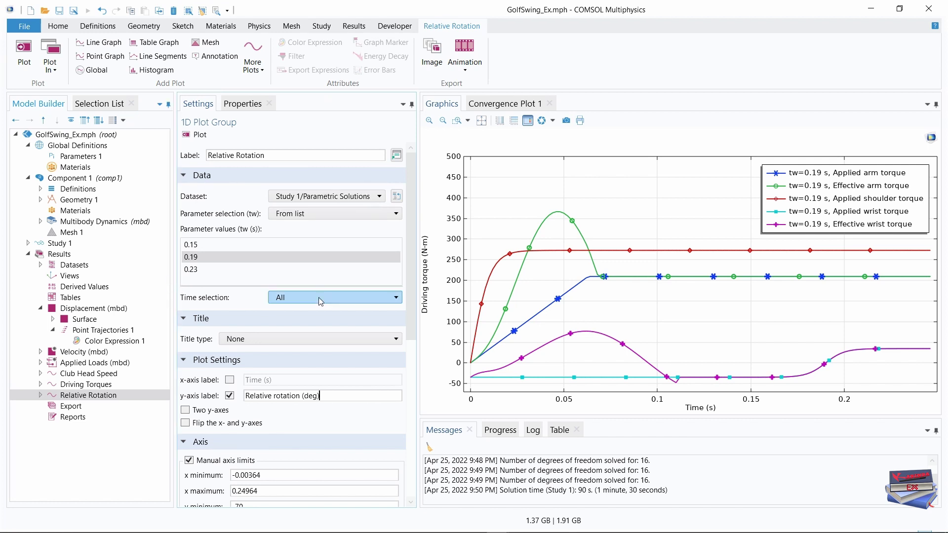
drag(412, 286, 411, 456)
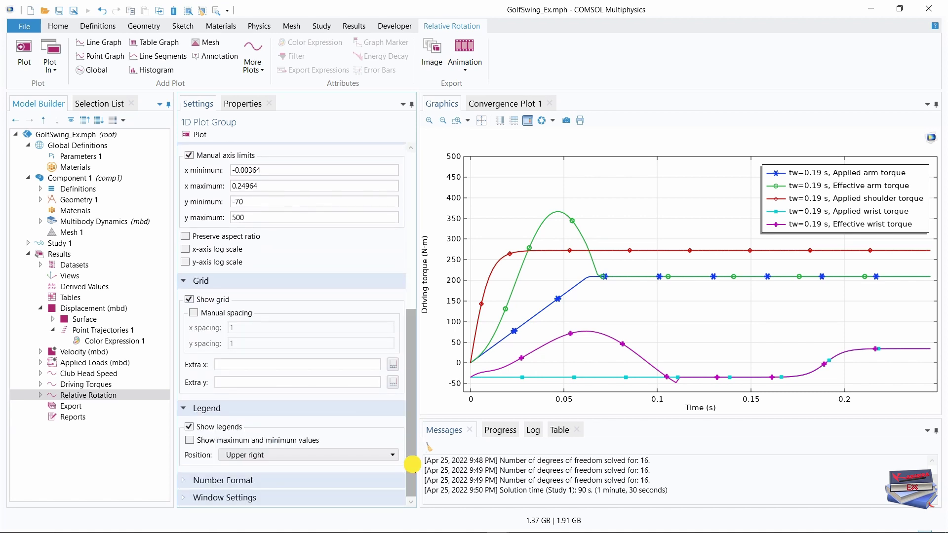
click(369, 455)
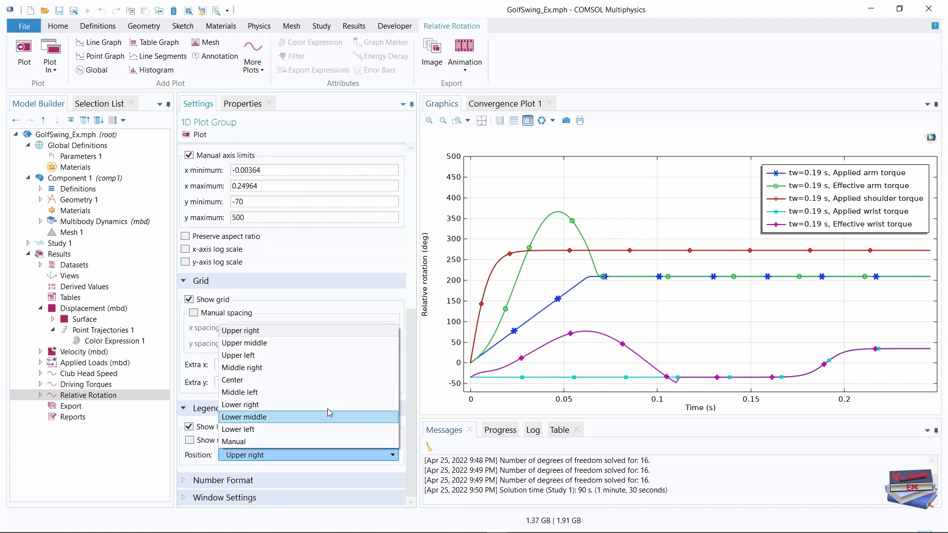
click(262, 355)
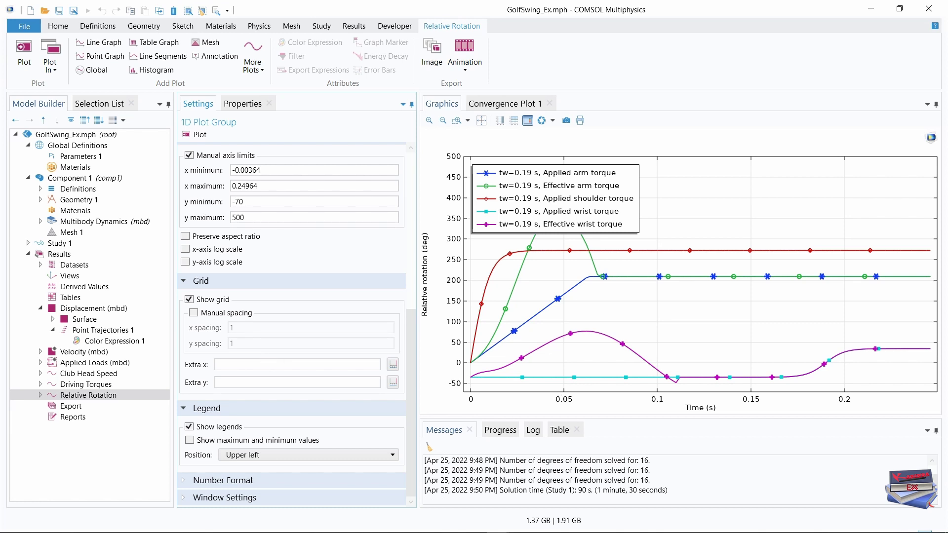
Replace the y-axis expressions in the Relative Rotation plot's Global 1 with the arm hinge joint's relative rotation, mbd.hgj2.th
click(41, 395)
click(84, 406)
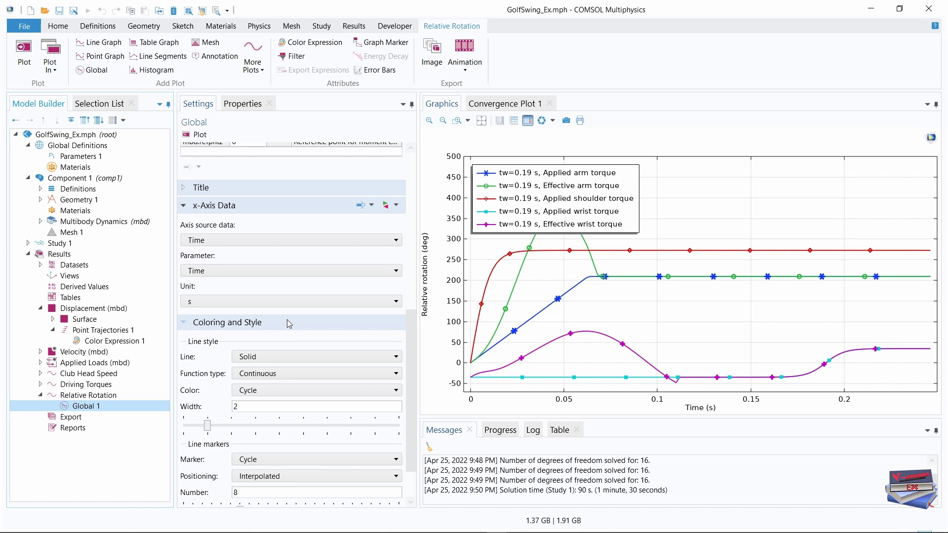
drag(410, 317, 416, 151)
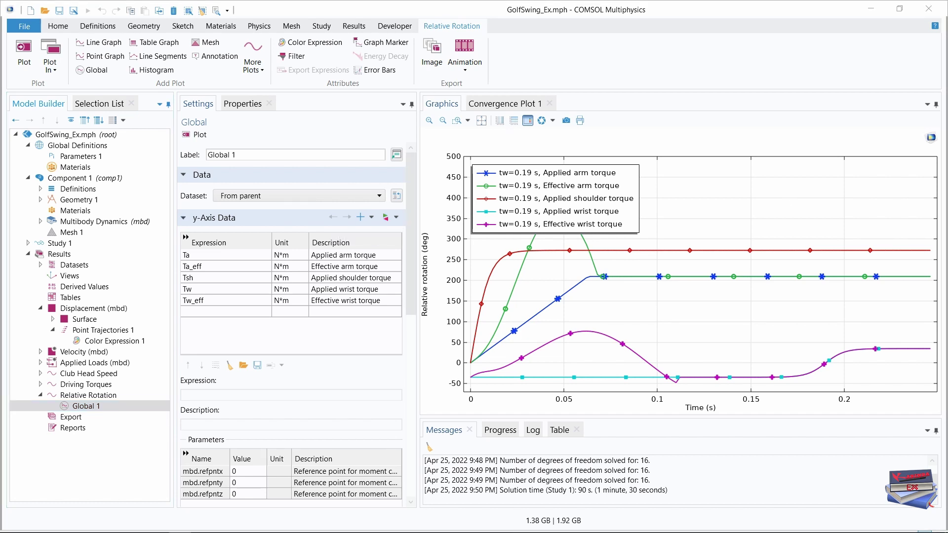
click(397, 218)
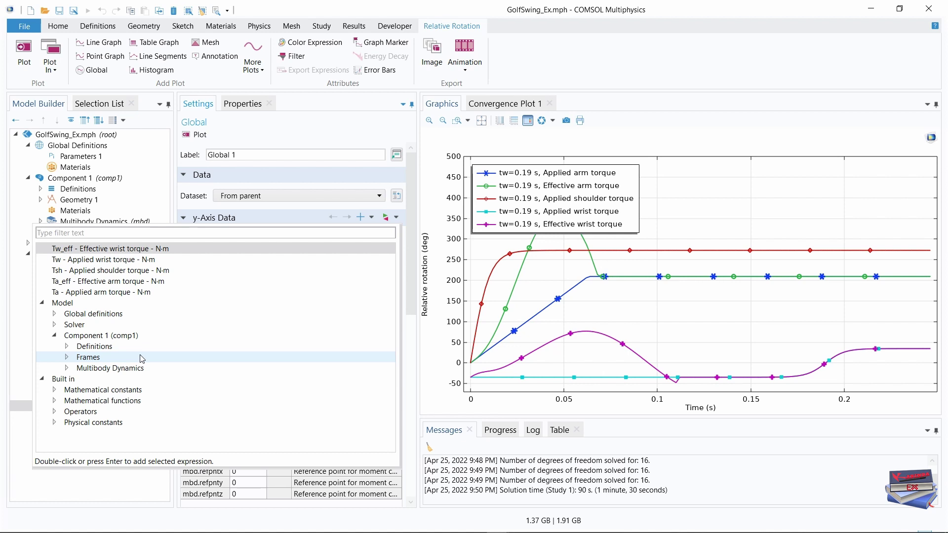
click(67, 368)
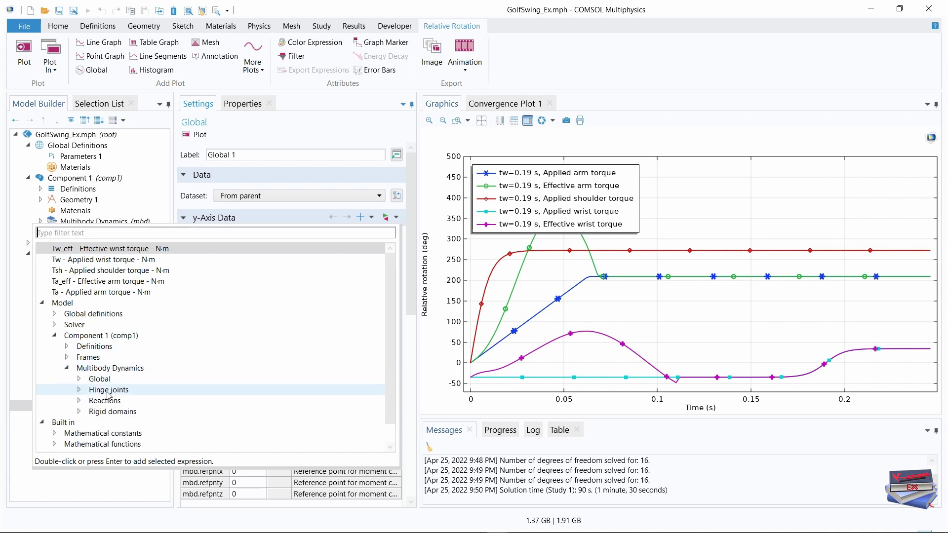
click(79, 389)
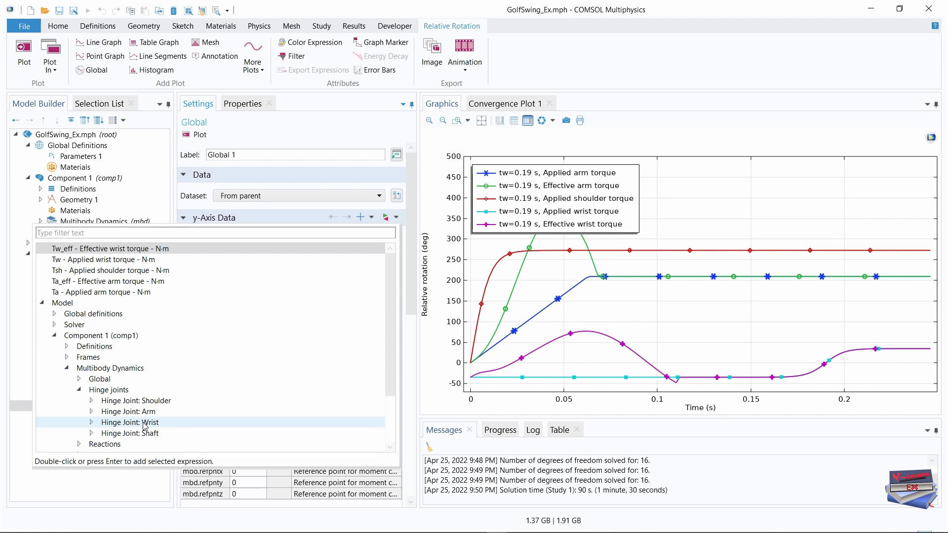
click(92, 411)
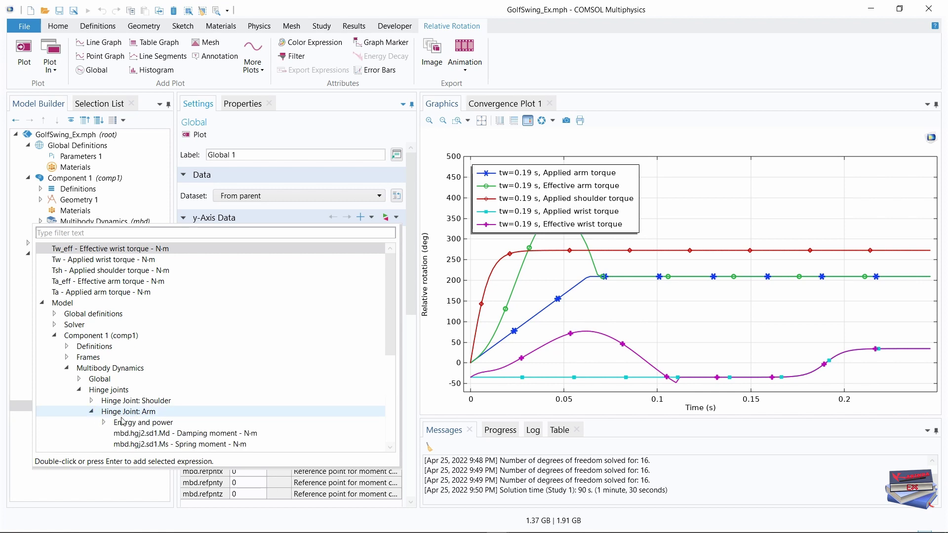
drag(389, 281, 383, 336)
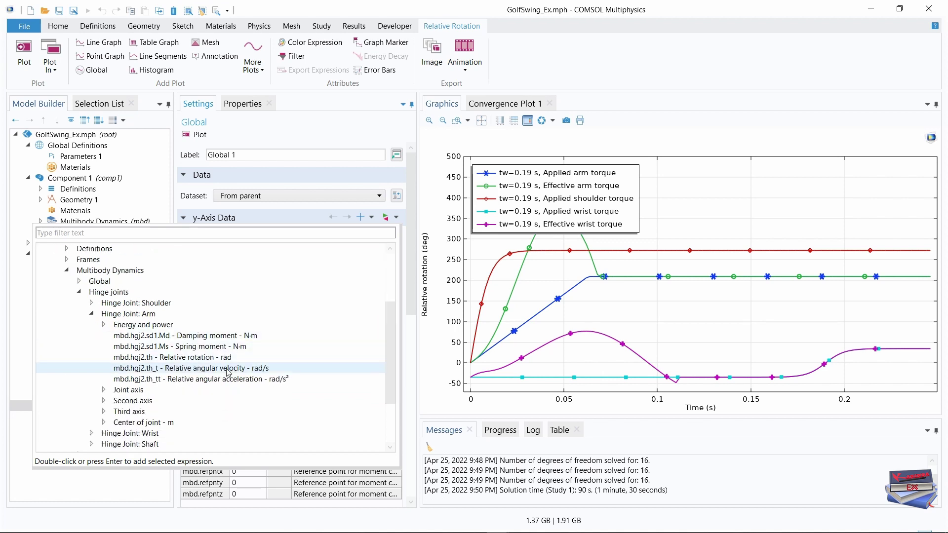
click(170, 357)
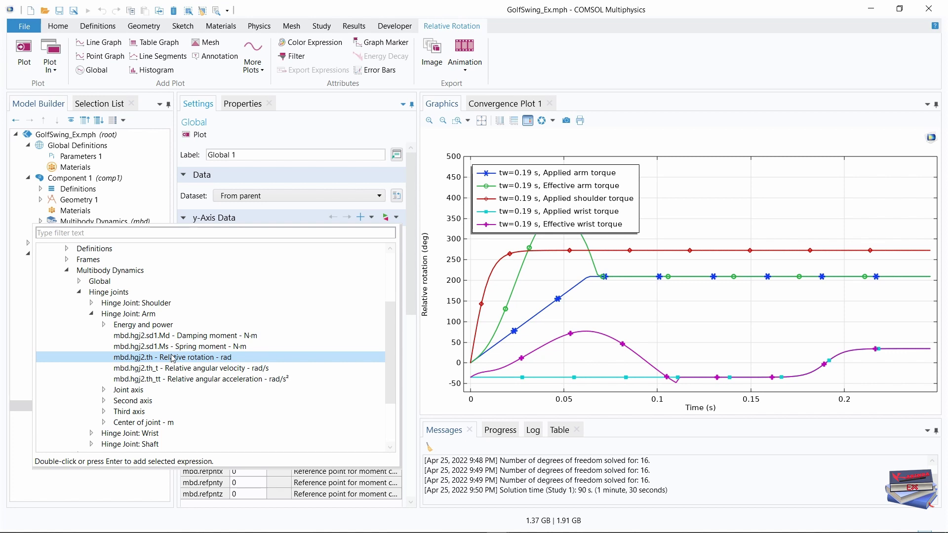
double_click(173, 357)
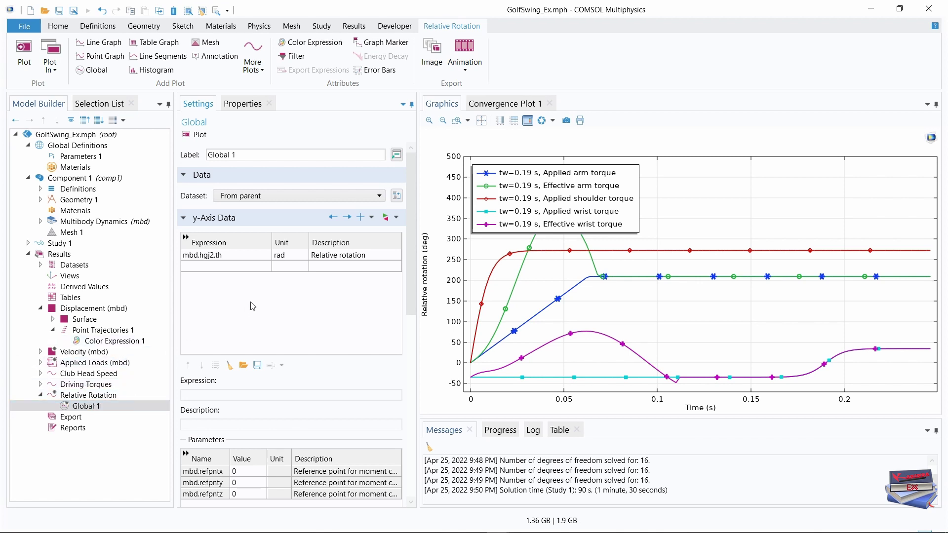
Add the wrist hinge joint's relative rotation, mbd.hgj3.th, to the y-axis expressions of Global 1
click(114, 408)
click(362, 218)
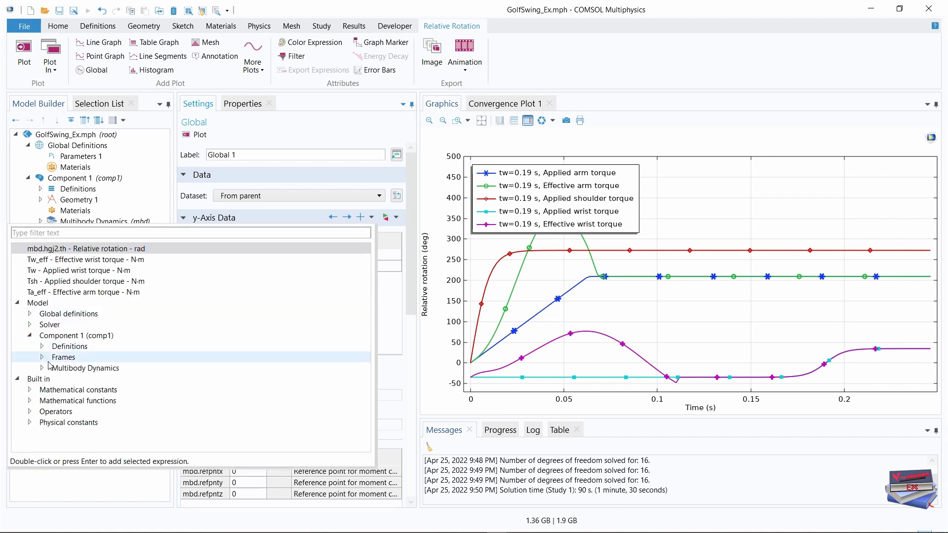
click(42, 368)
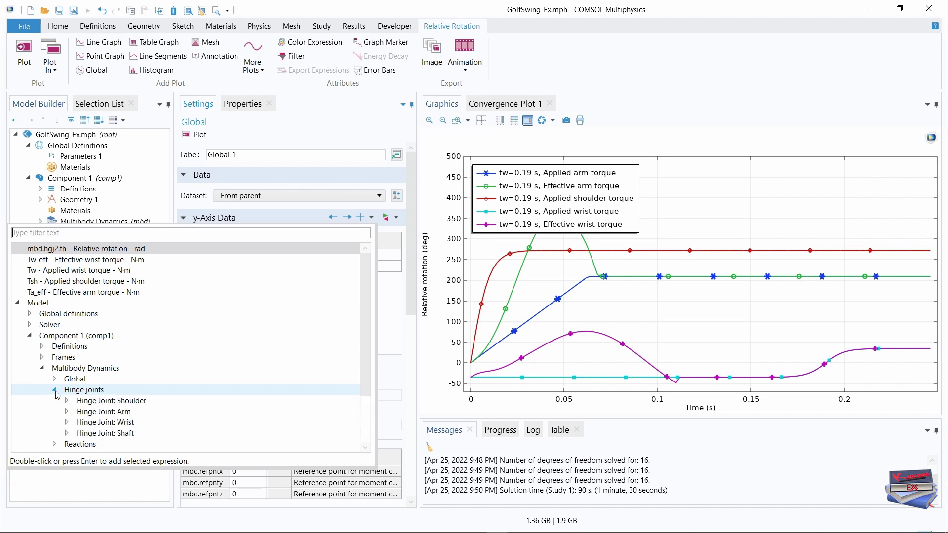
click(55, 390)
drag(367, 313, 363, 346)
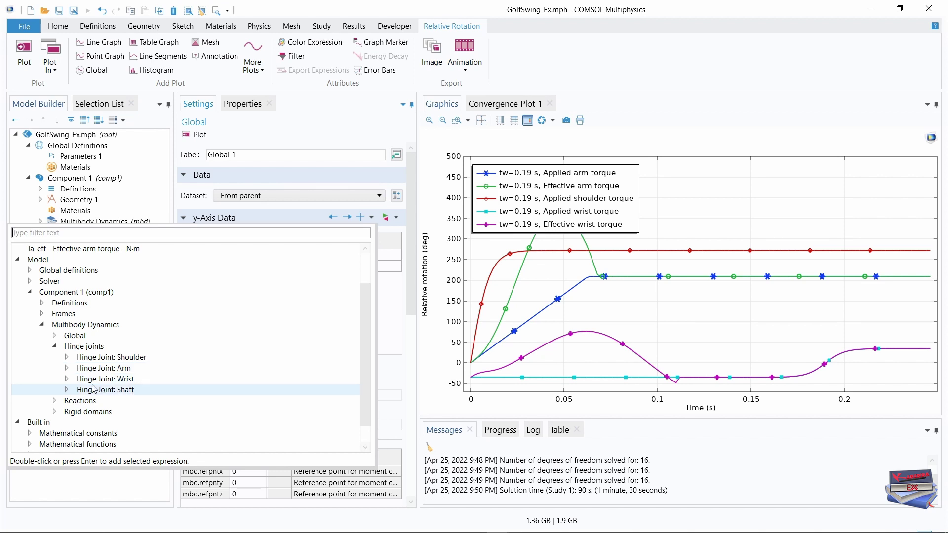
click(67, 379)
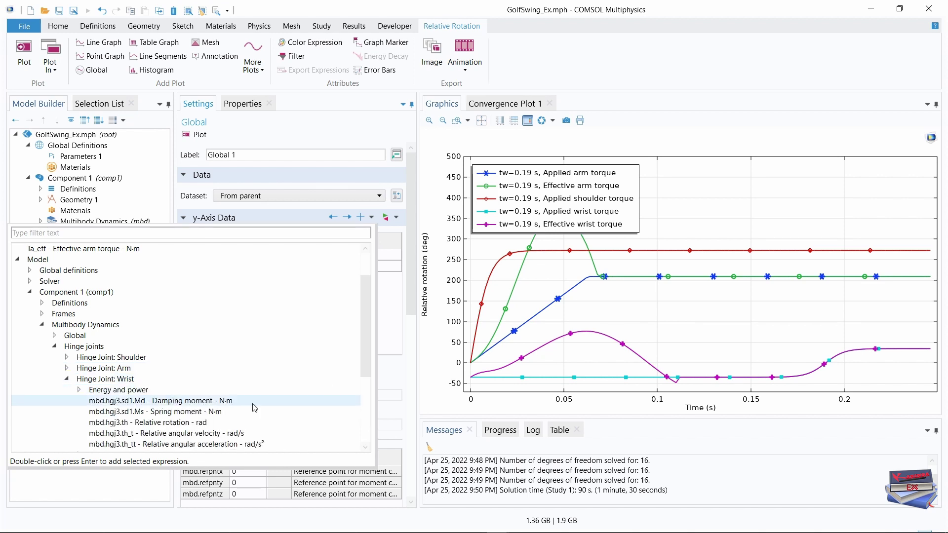
click(363, 320)
drag(362, 320, 363, 358)
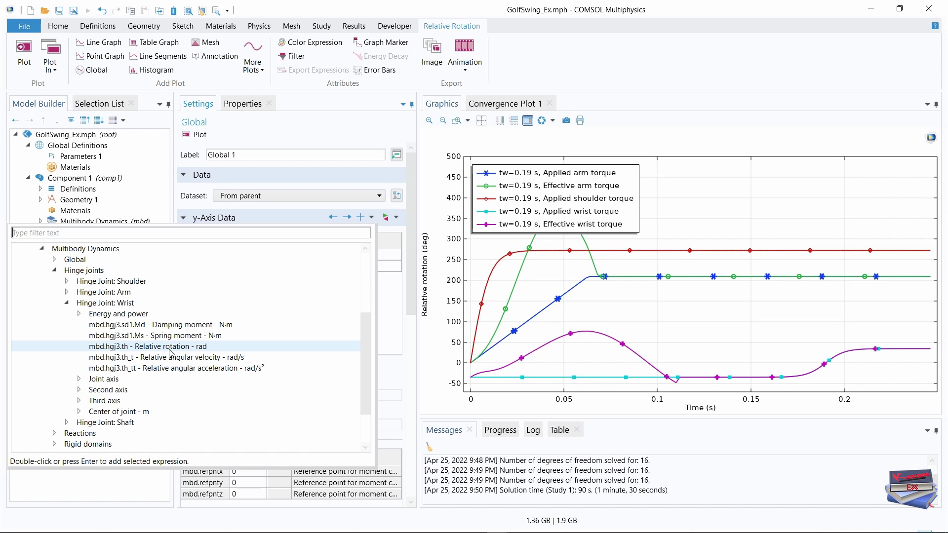
click(136, 345)
double_click(137, 347)
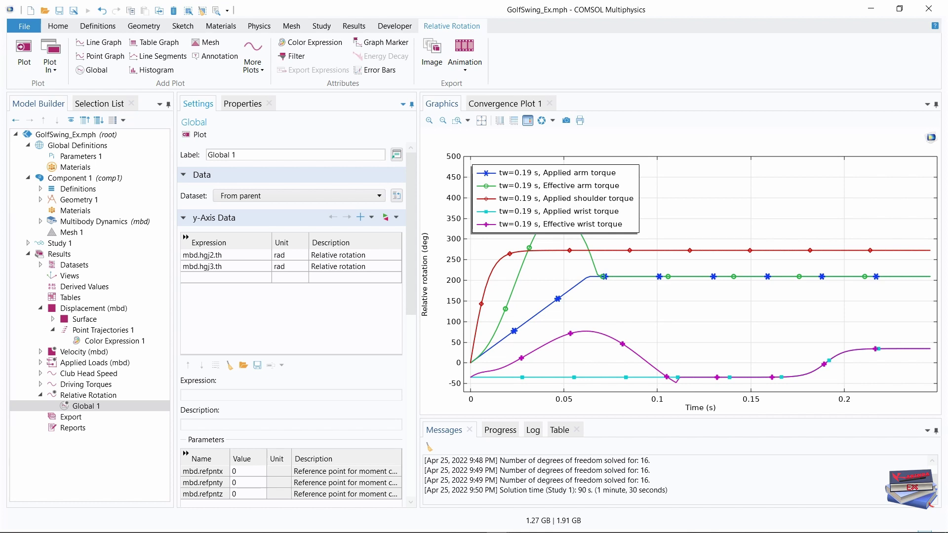
Add the shaft hinge joint's relative rotation, mbd.hgj4.th, to the y-axis expressions of Global 1
click(361, 217)
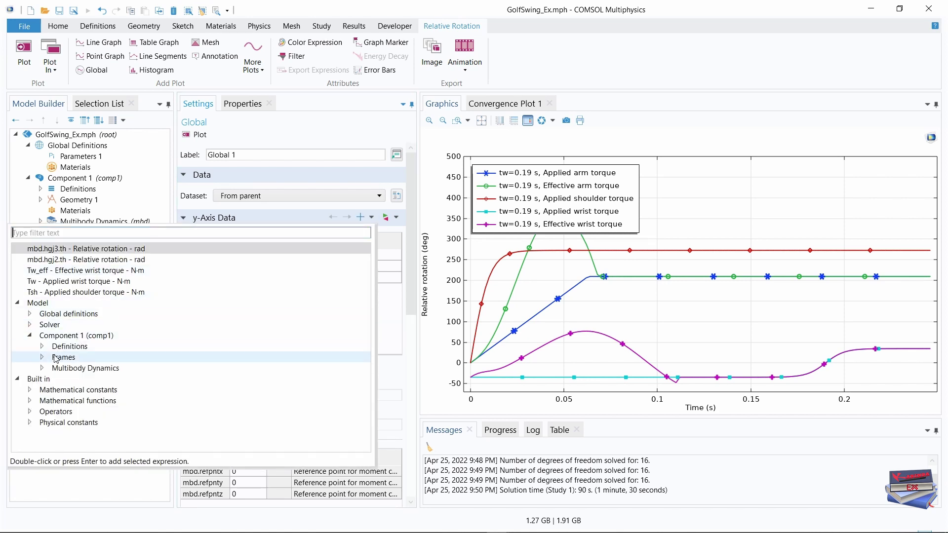
click(42, 368)
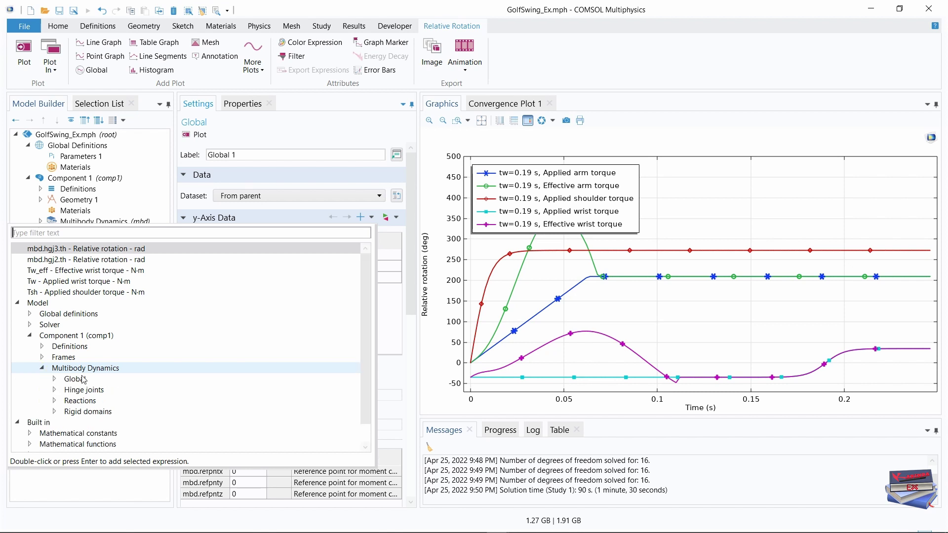
click(54, 389)
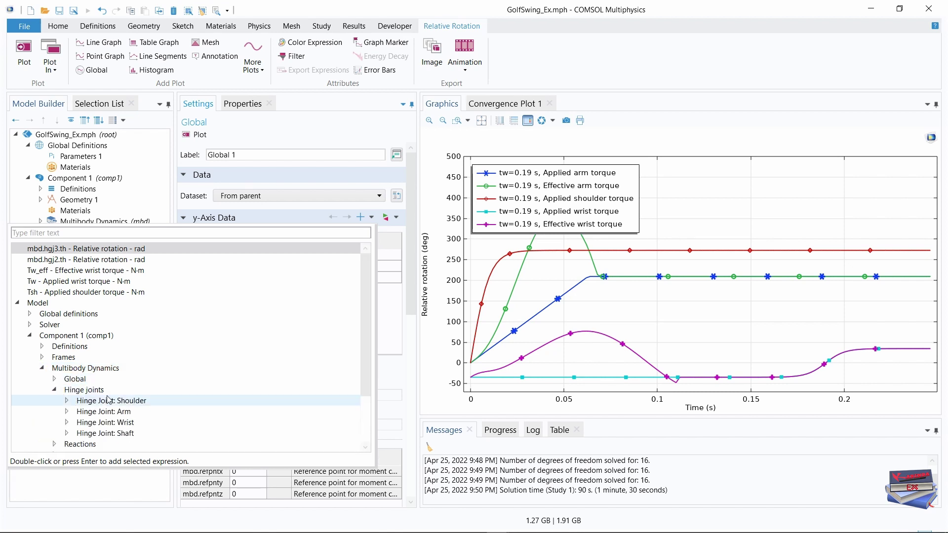
click(67, 433)
drag(360, 332, 358, 375)
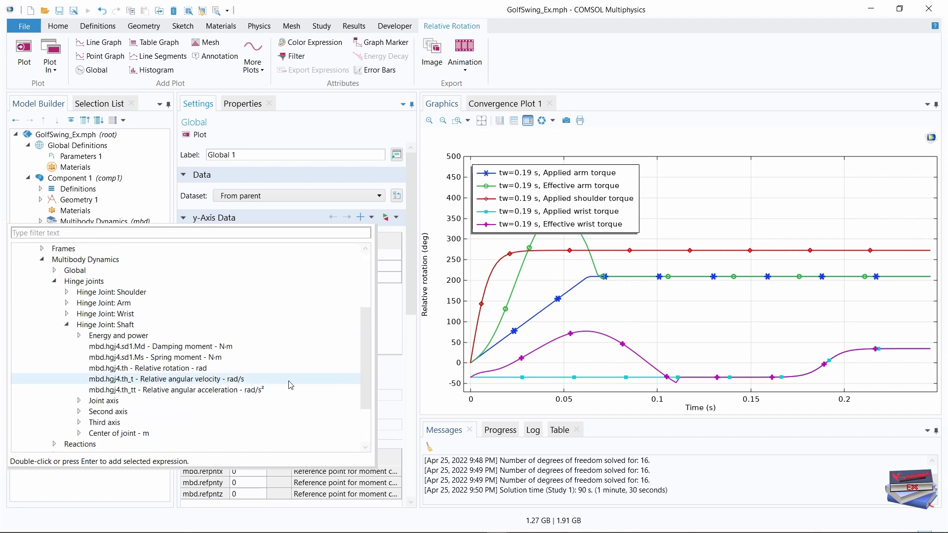
click(138, 371)
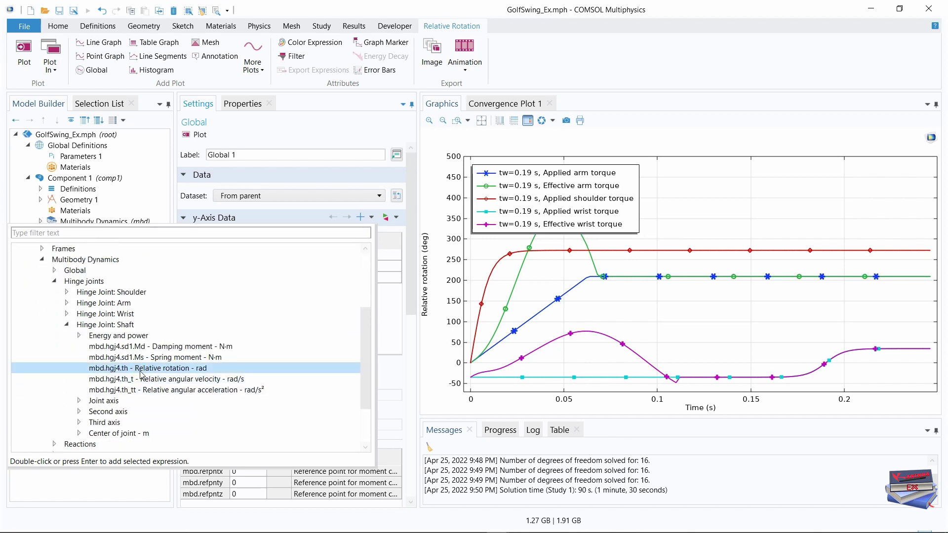
double_click(142, 371)
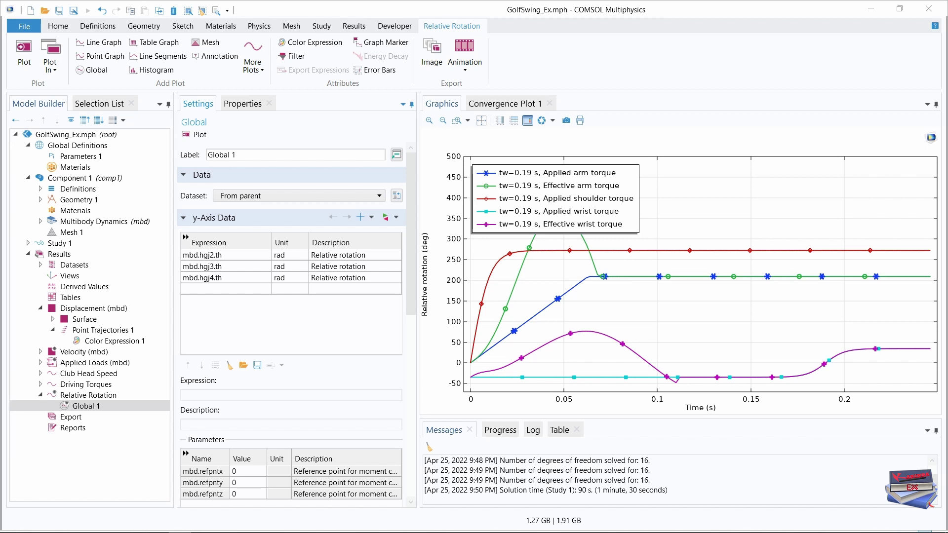
Set the unit of all three relative rotation expressions to deg
click(279, 255)
click(278, 255)
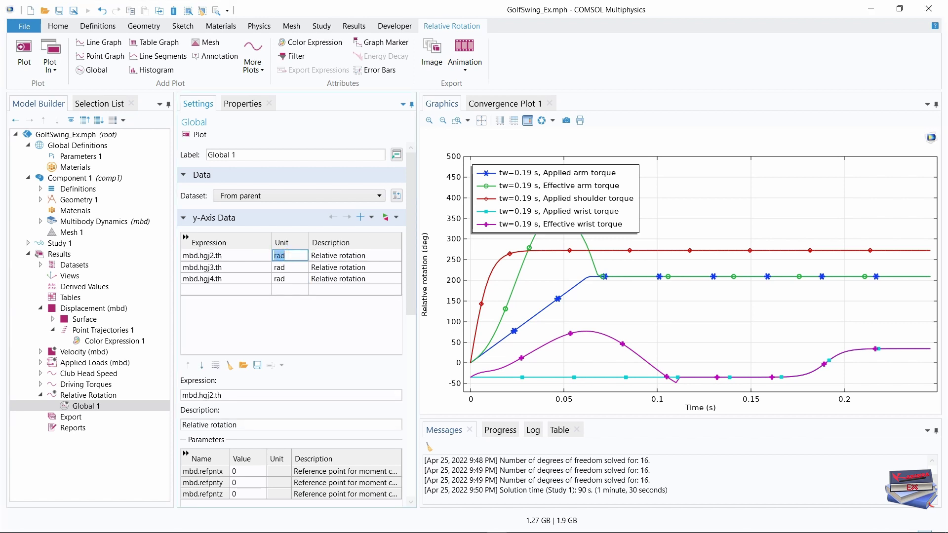
text(deg)
click(292, 270)
click(292, 269)
text(deg)
click(290, 278)
click(290, 278)
text(deg)
click(302, 336)
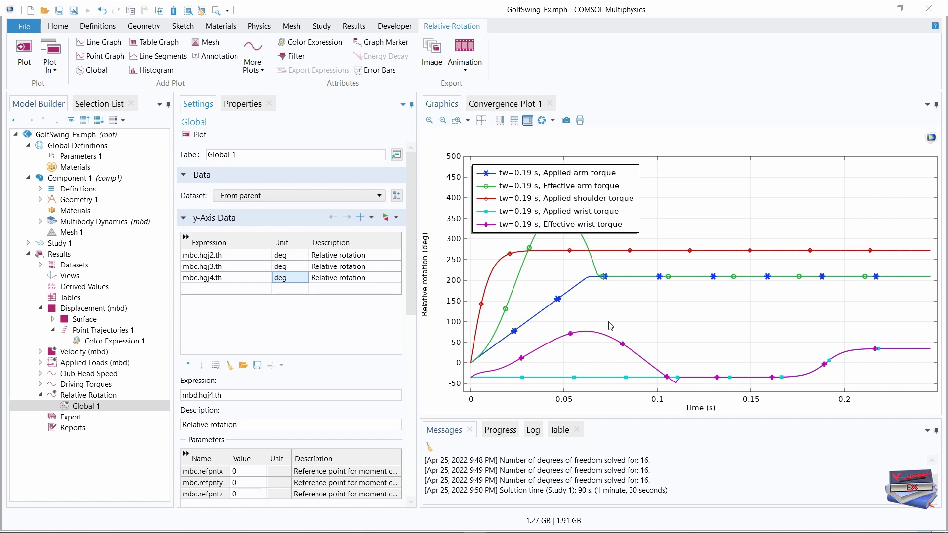
Describe the mbd.hgj2.th expression as "Arm joint" and the mbd.hgj3.th expression as "Wrist joint"
click(374, 255)
text(Arm joint)
key(Return)
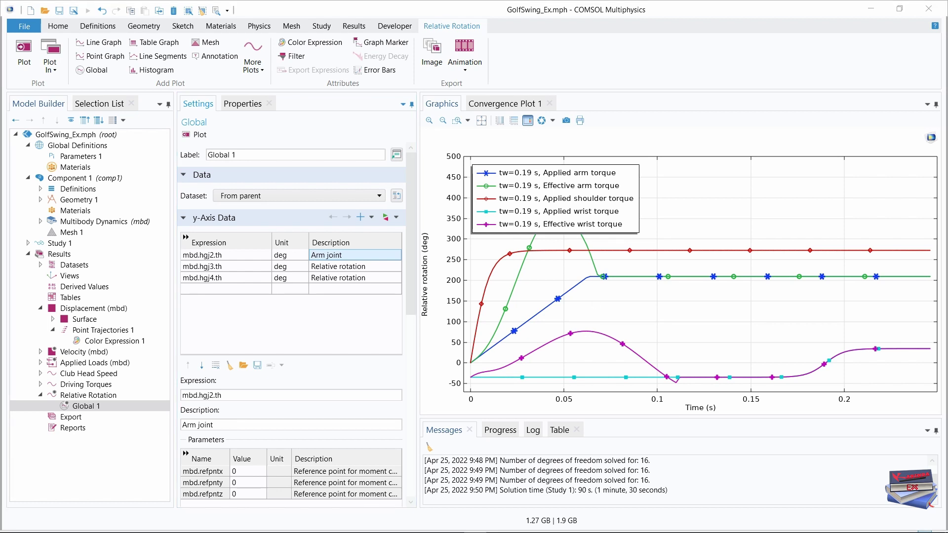
click(344, 267)
click(342, 267)
key(ctrl+a)
text(Wrist joint)
key(Return)
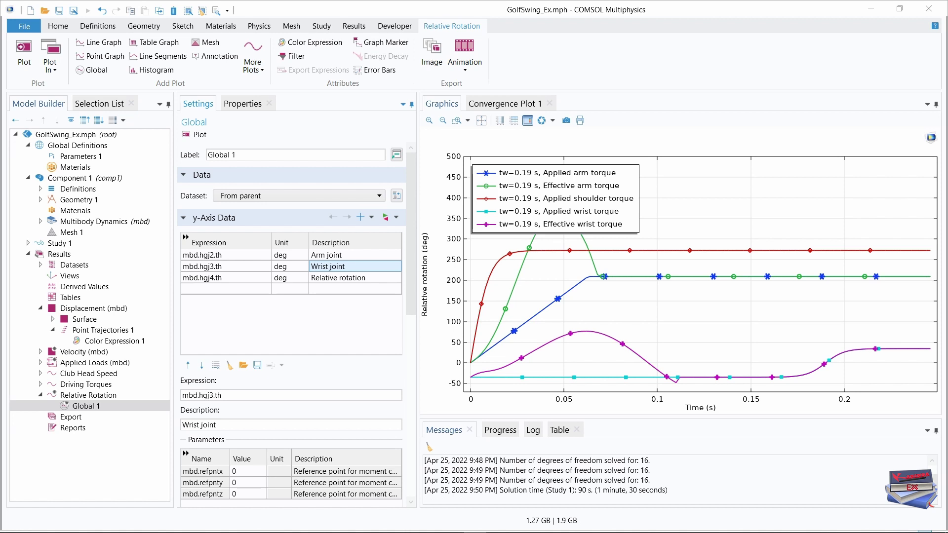
Describe the mbd.hgj4.th expression as "Shaft joint" and plot the relative rotation curves zoomed to their extents
click(338, 289)
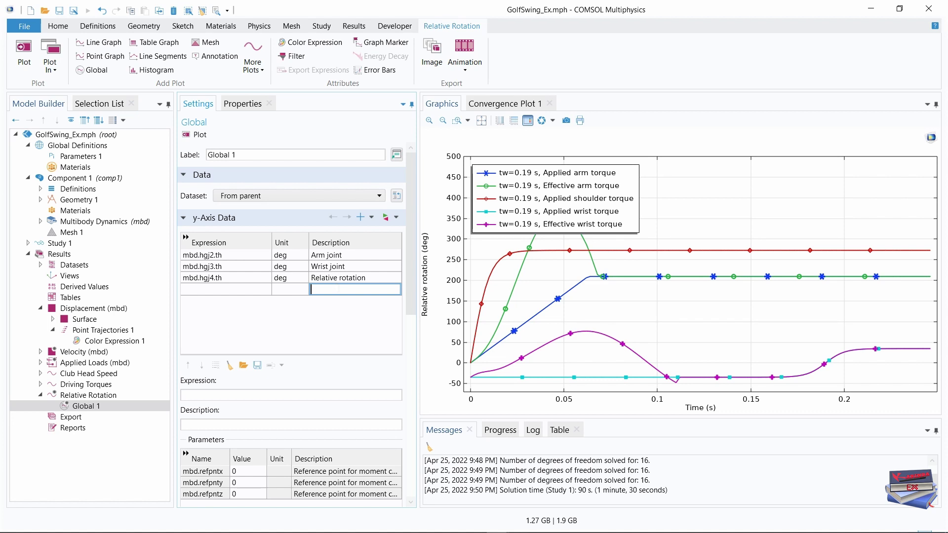
click(360, 277)
drag(387, 278, 310, 279)
text(Shaft joint)
click(313, 328)
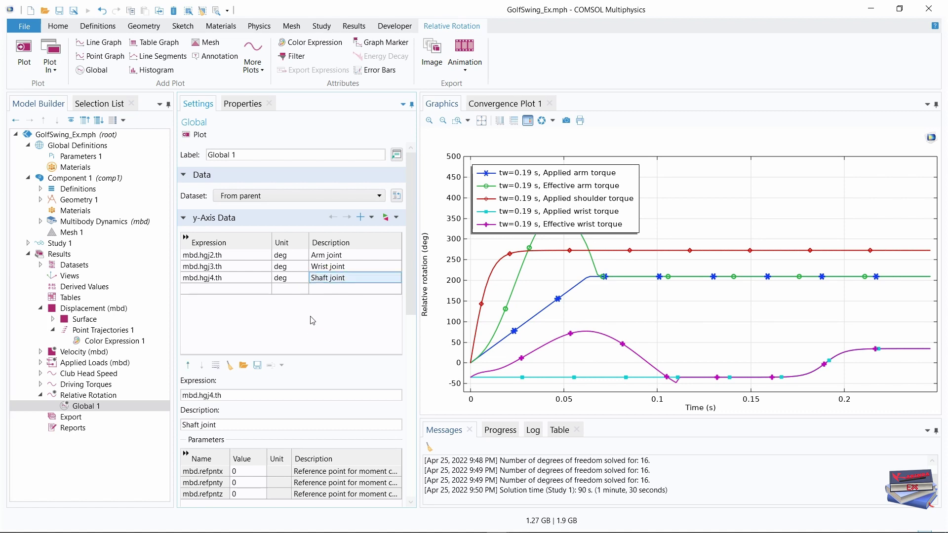
click(23, 50)
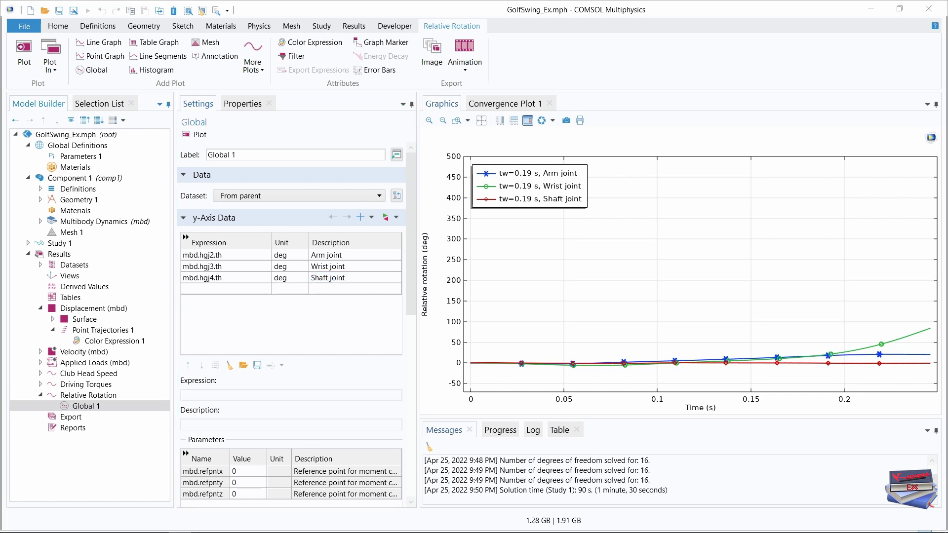
click(481, 121)
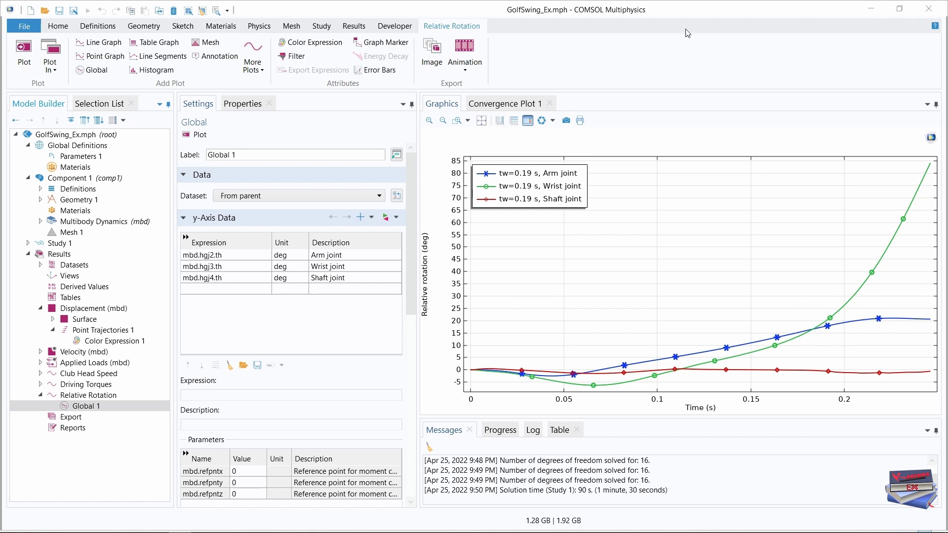
Add a 1D plot group named "Shoulder-arm-club Motion" and collapse the Relative Rotation group in the model tree
click(59, 26)
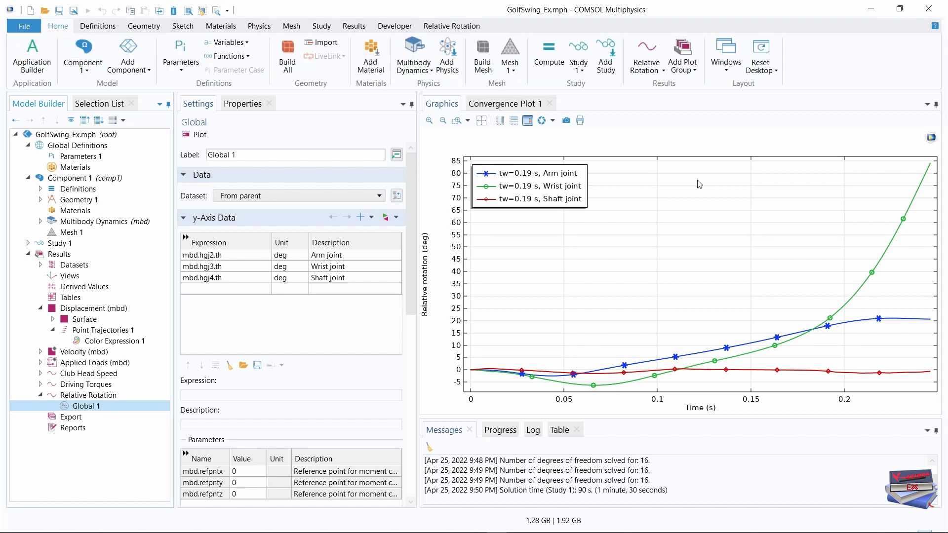
click(690, 73)
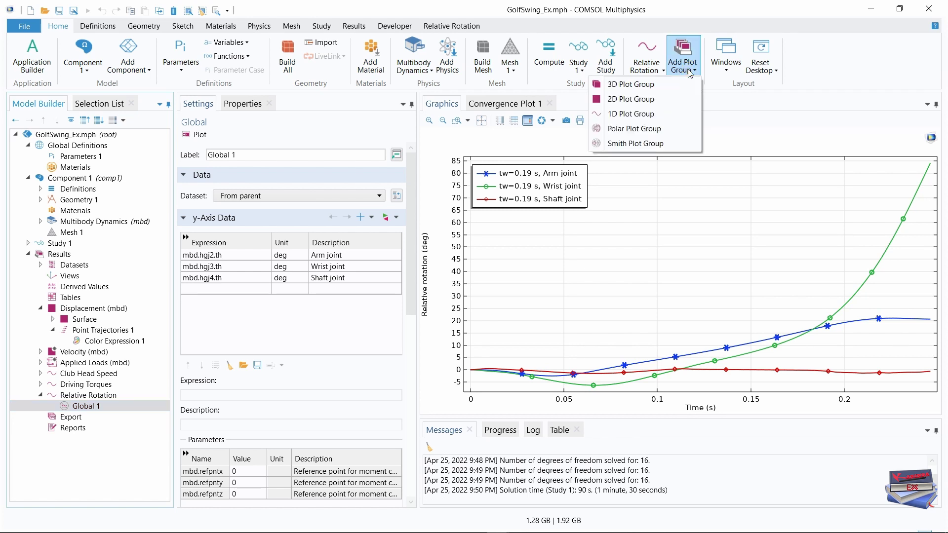
click(625, 115)
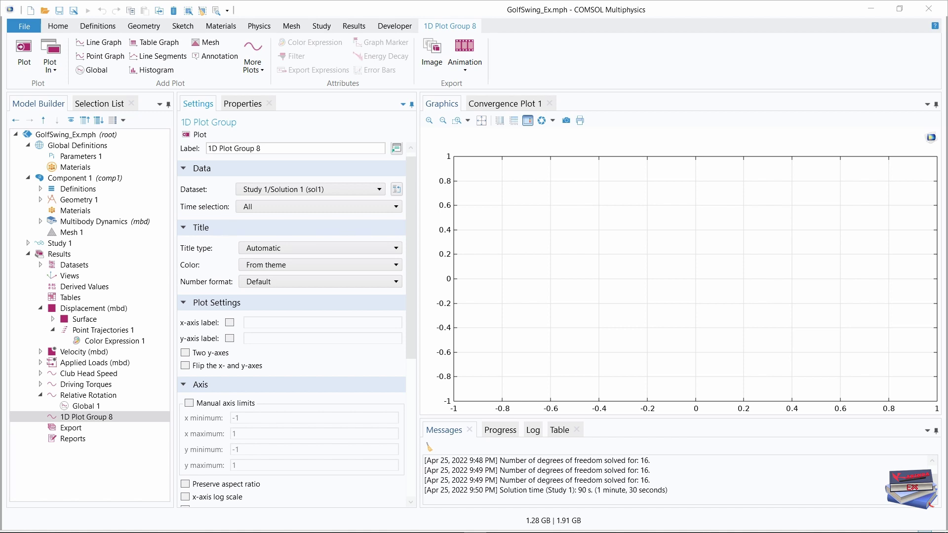
click(281, 148)
key(BackSpace)
drag(262, 148, 208, 148)
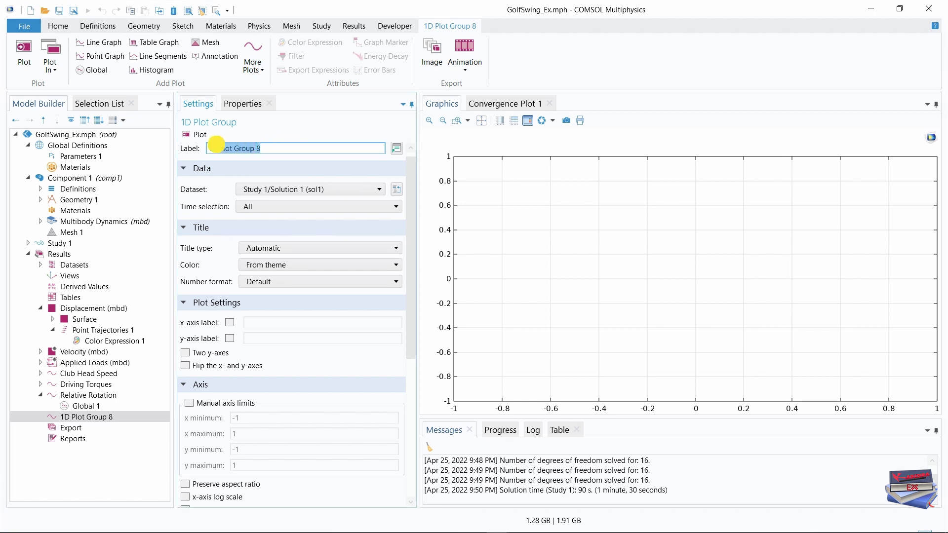
text(Shoulder-arm-club Motion)
click(87, 488)
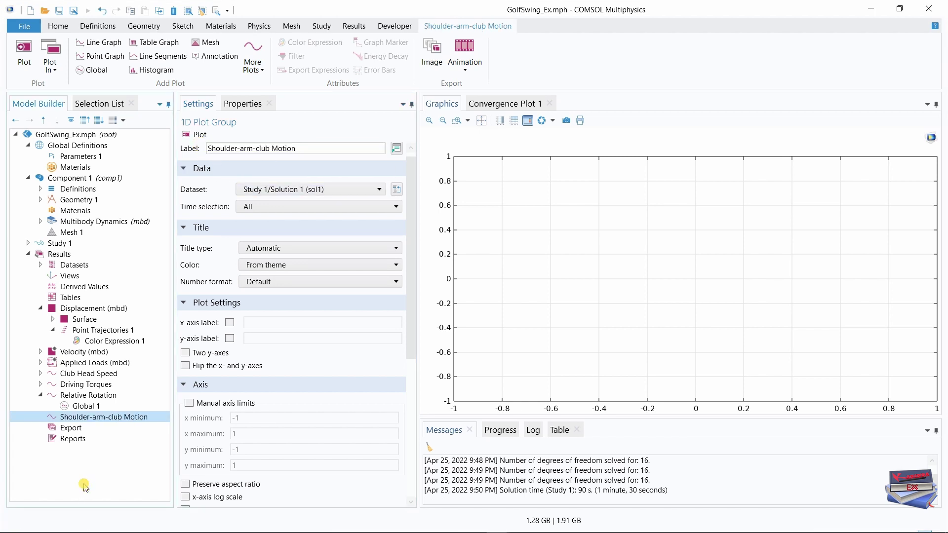
click(41, 394)
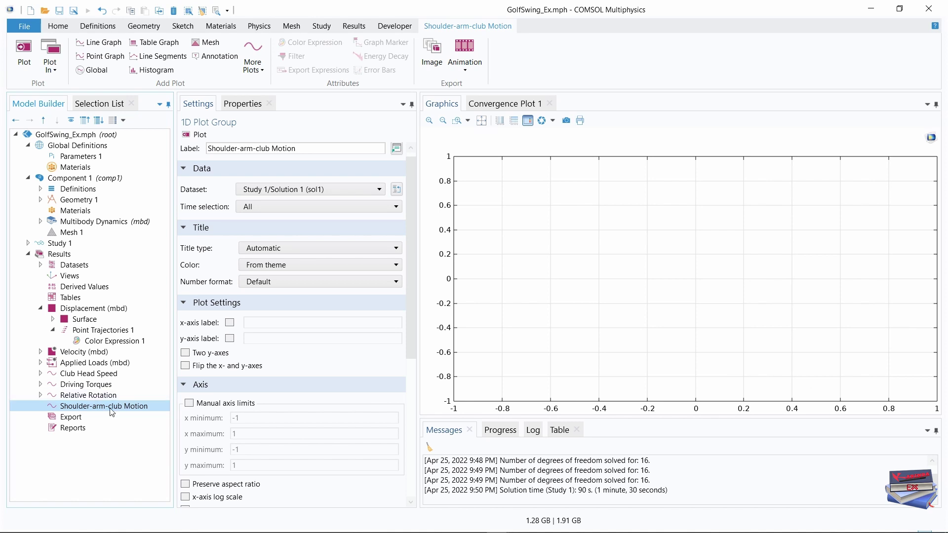
Add a line graph to the Shoulder-arm-club Motion group and set its dataset to Study 1/Parametric Solutions 1 (sol2)
right_click(92, 407)
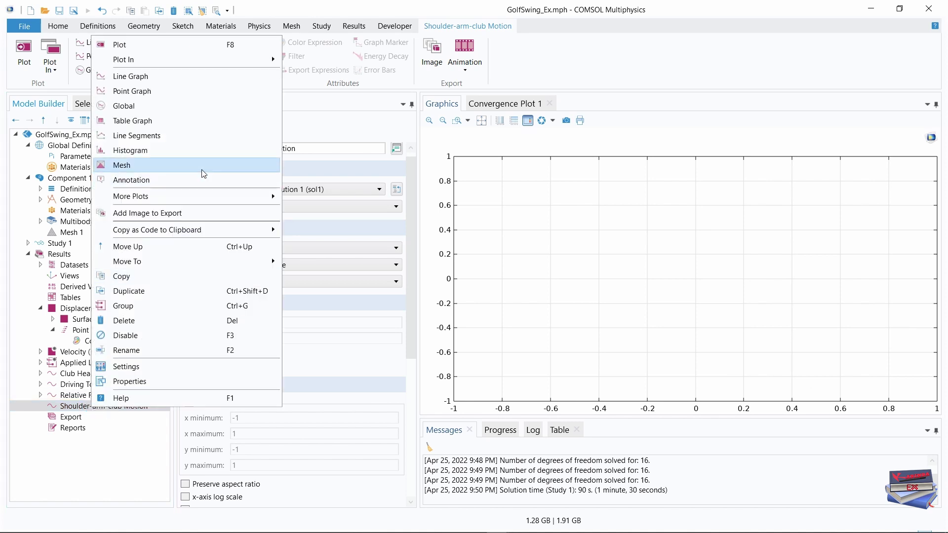
click(131, 76)
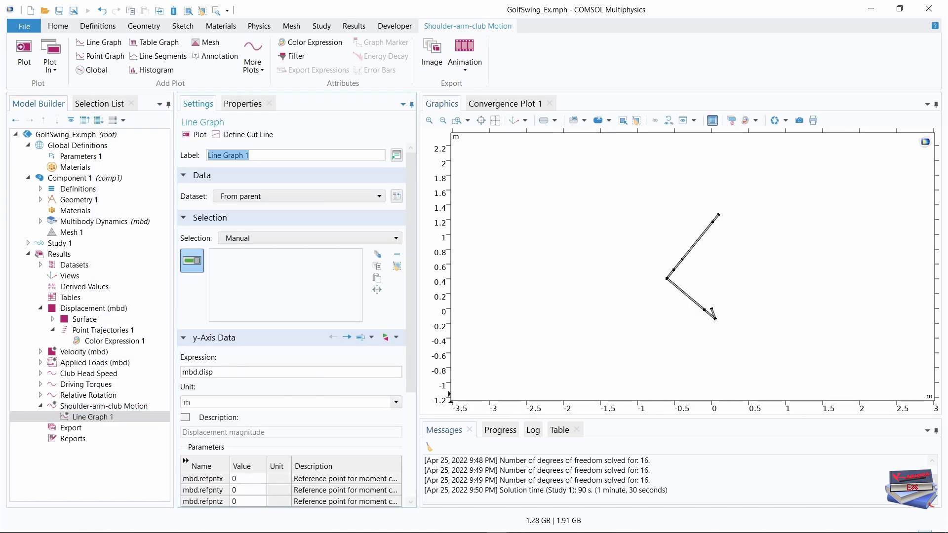
click(349, 196)
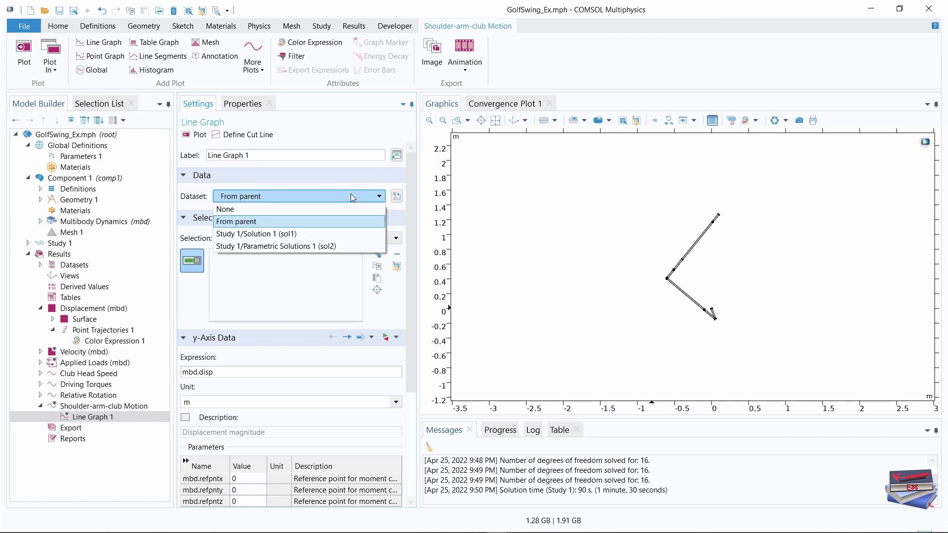
click(285, 247)
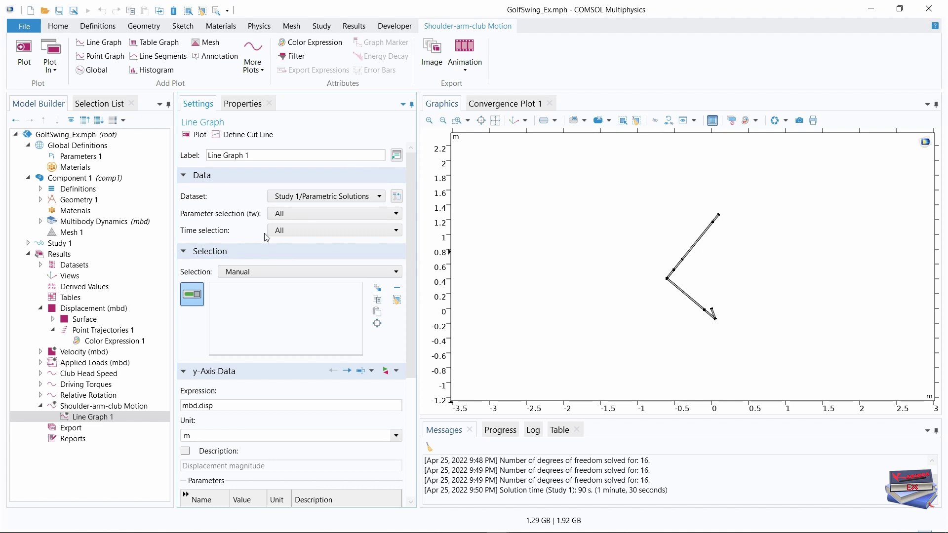
Choose the line graph's tw parameter from the list, using only the value 0.15
click(340, 218)
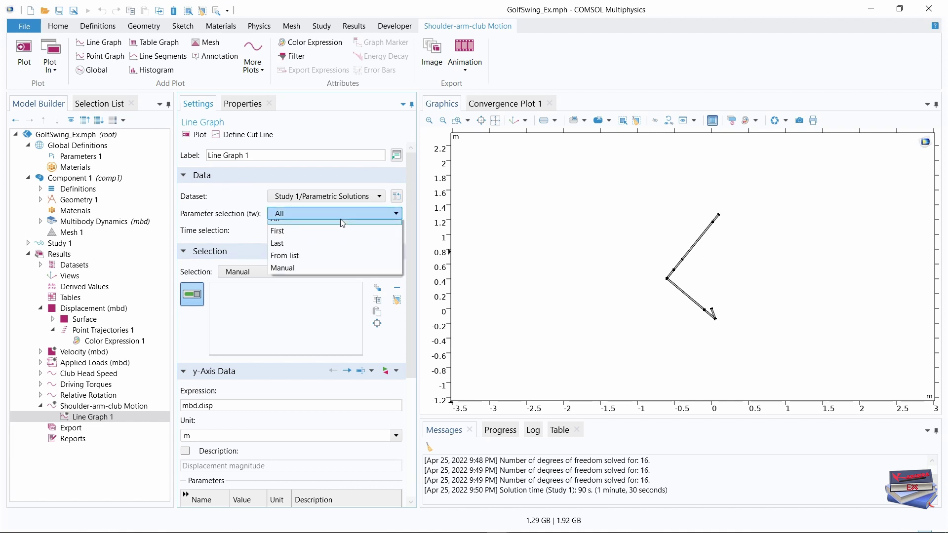
click(296, 256)
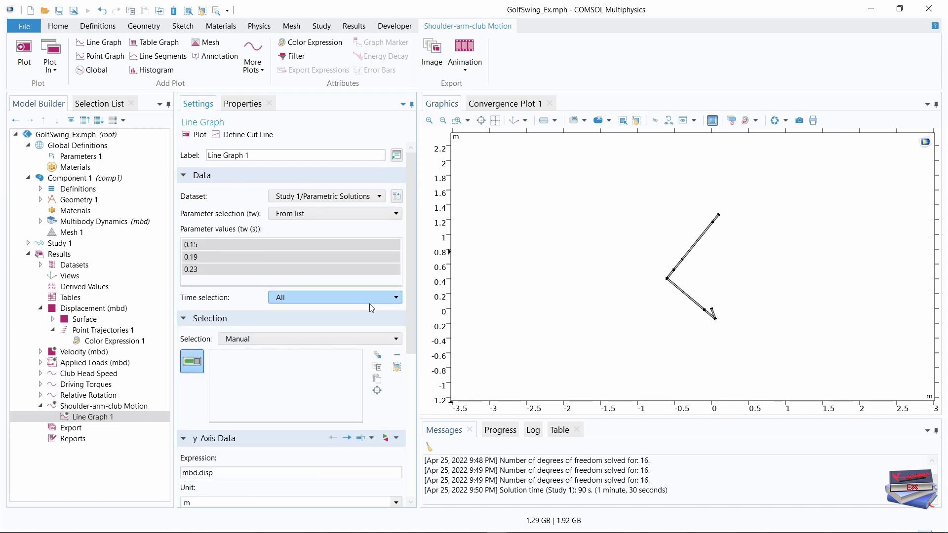
click(196, 244)
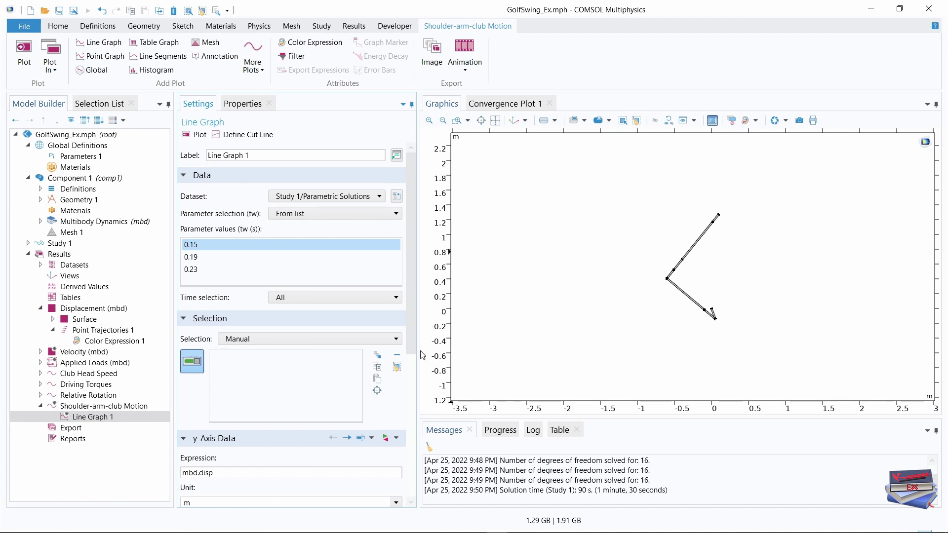
Set the line graph's time selection to Interpolated with times range(0,2e-2,0.26)
click(316, 297)
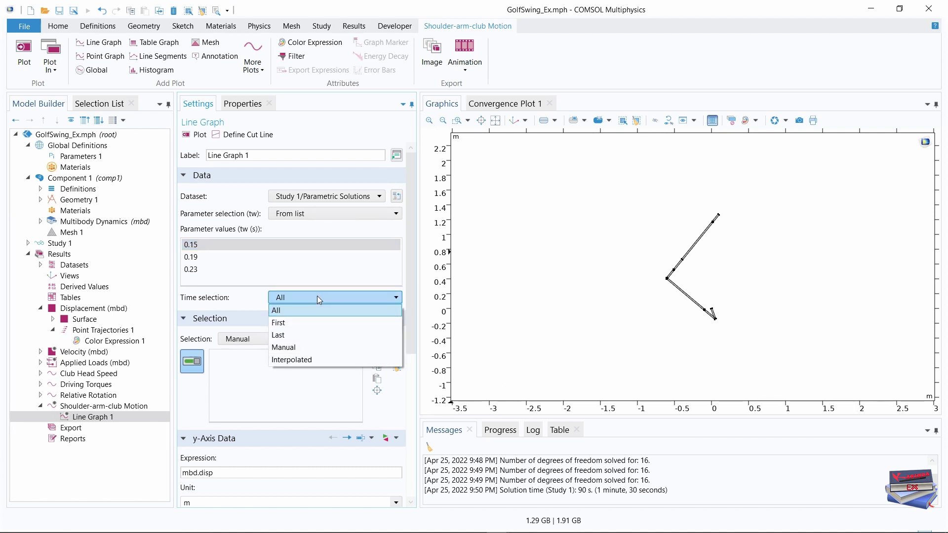
click(294, 361)
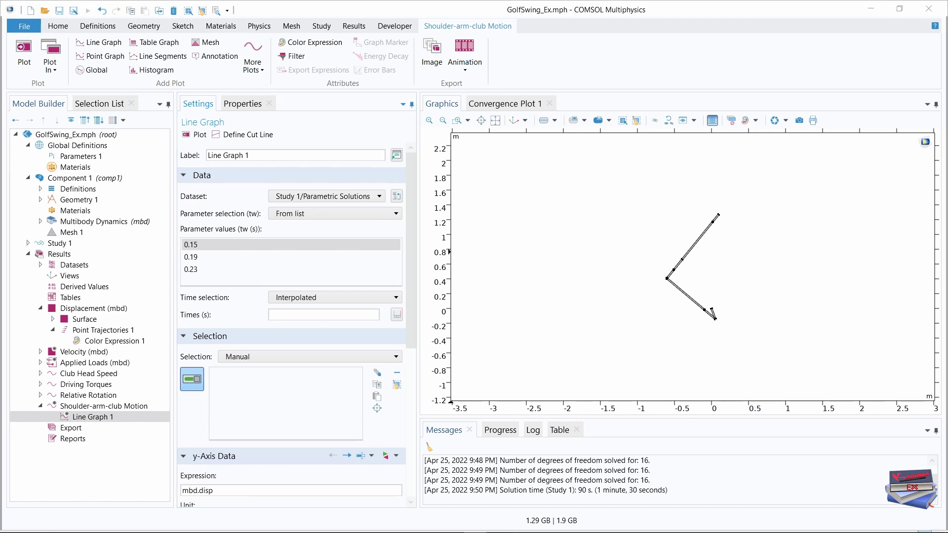
click(296, 315)
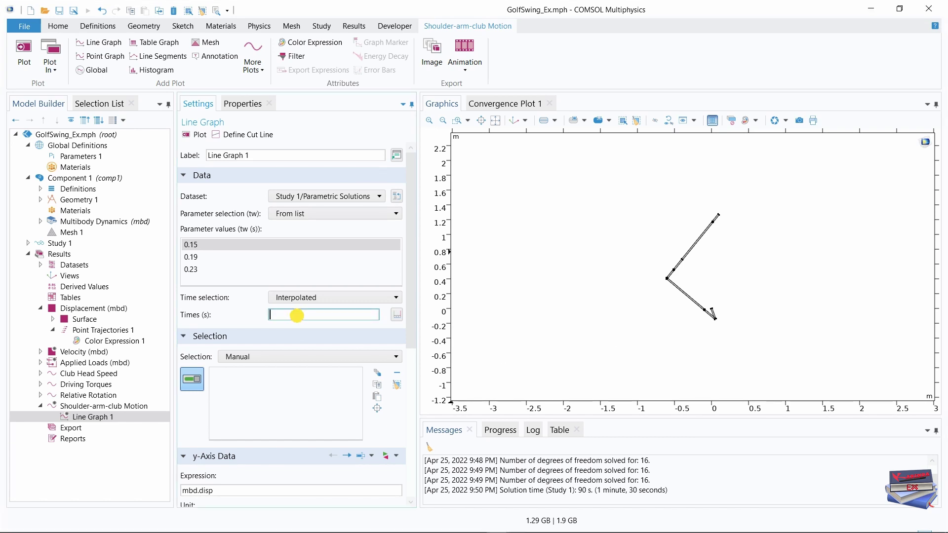
text(range(0,2e-2,0.26))
click(130, 482)
Paste boundaries 2, 6, 10 and 14 as the line graph's selection and check them in the boundary list
drag(412, 259, 414, 298)
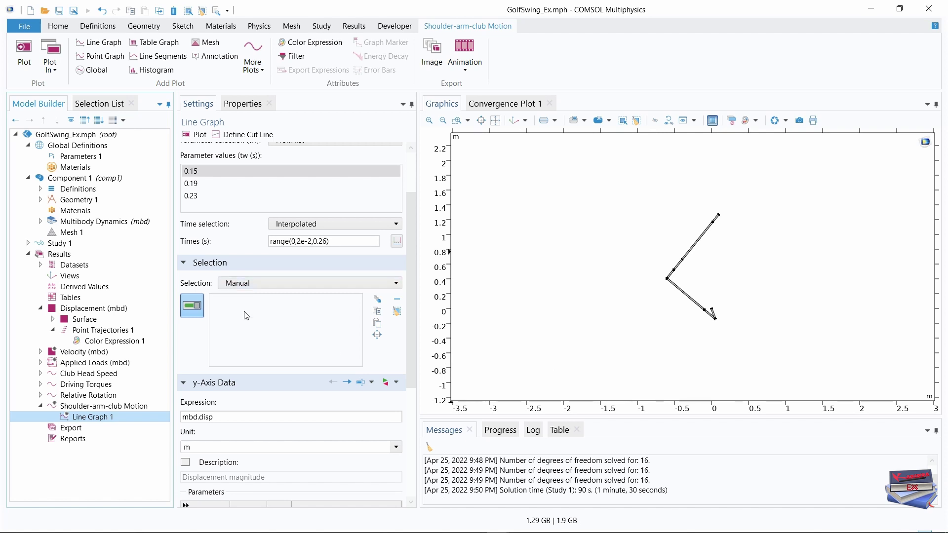
click(377, 323)
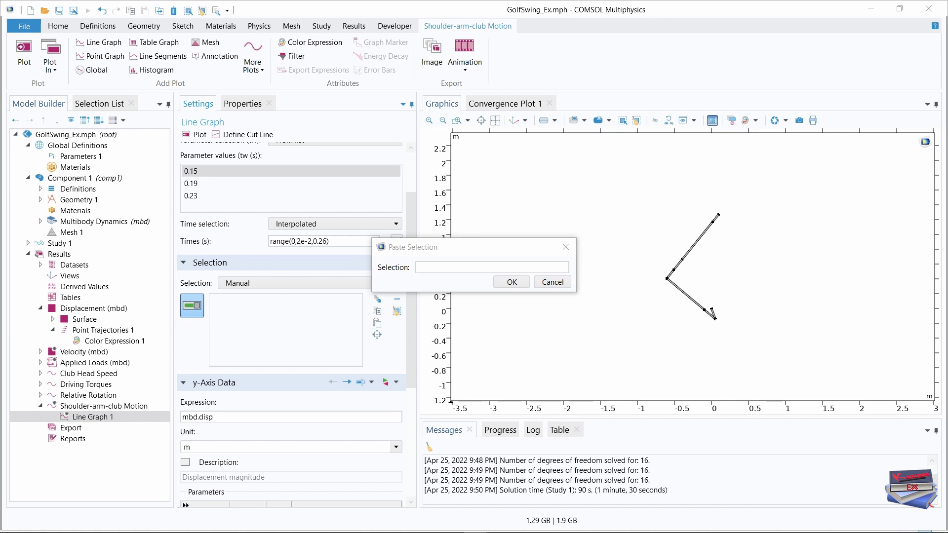
click(423, 267)
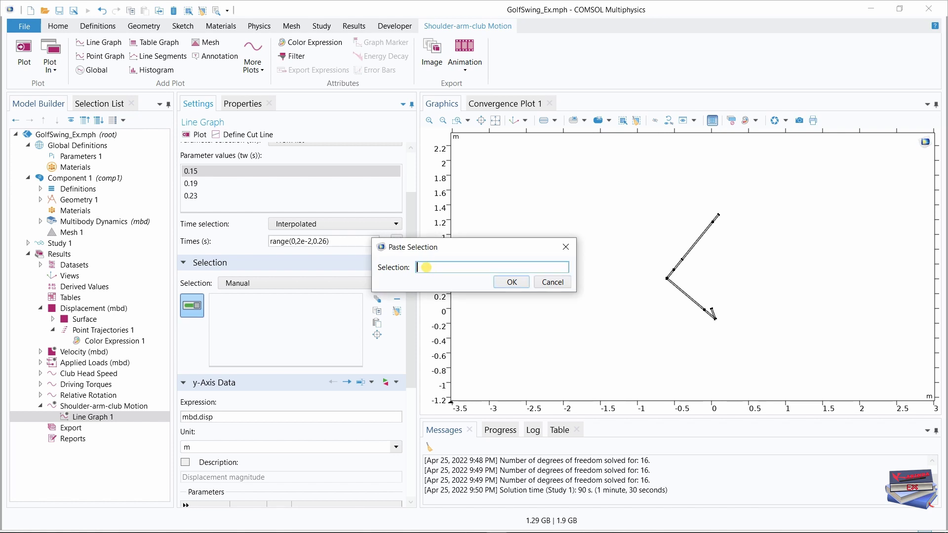
text(2 6 10)
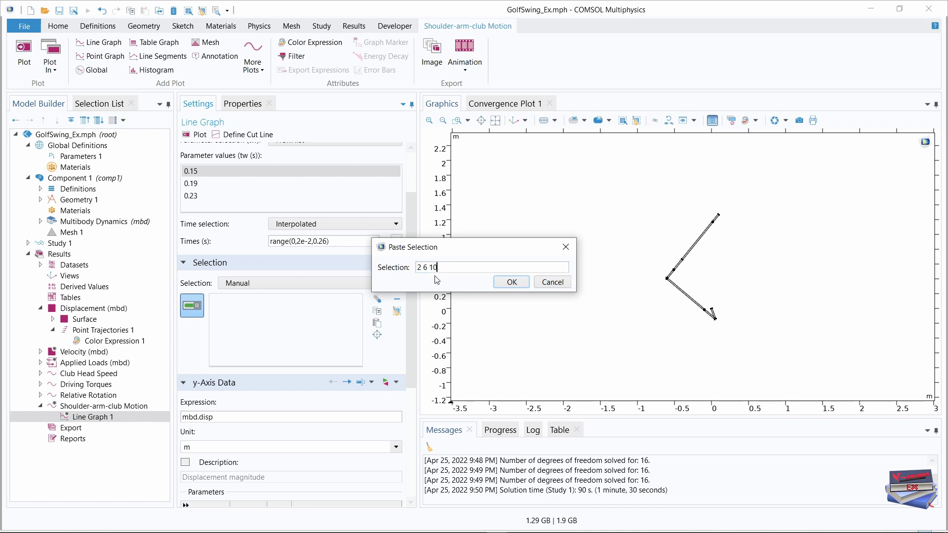
text( 14)
click(511, 281)
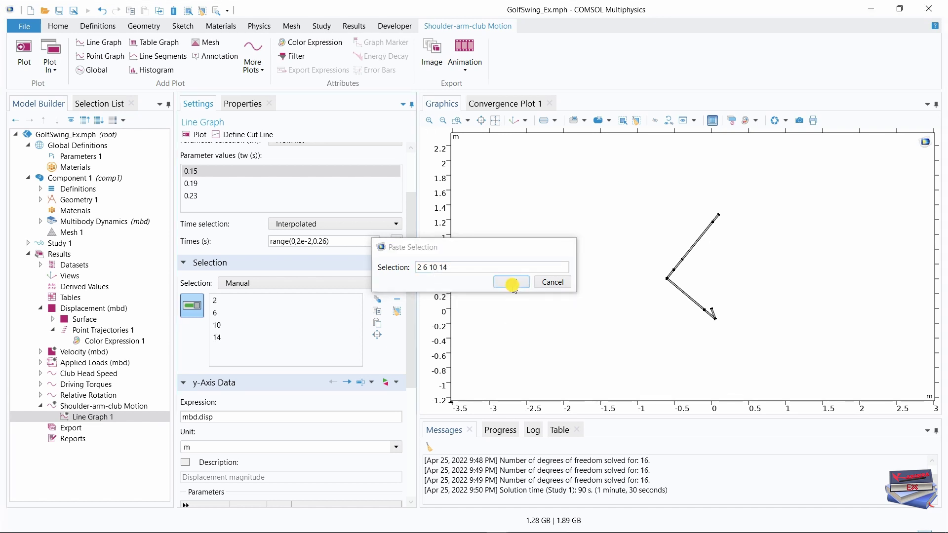
click(79, 101)
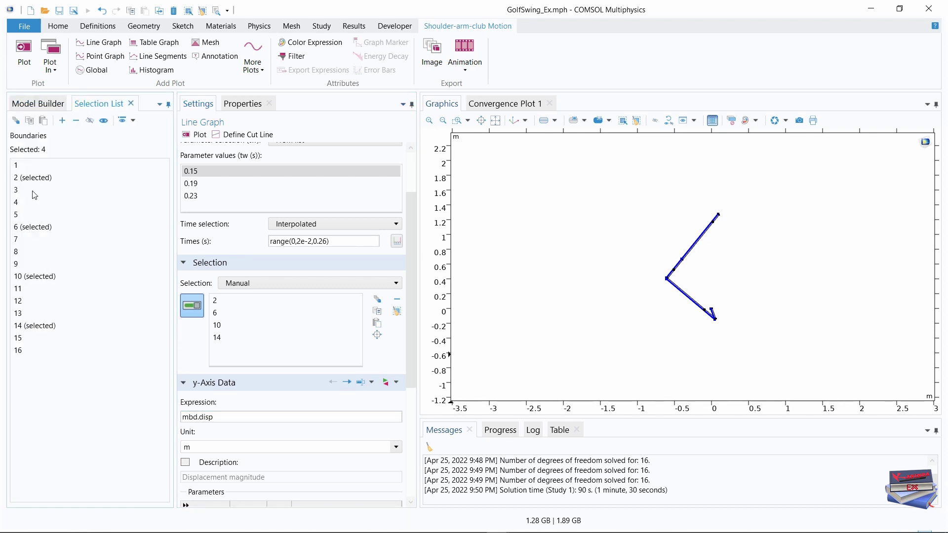
click(35, 104)
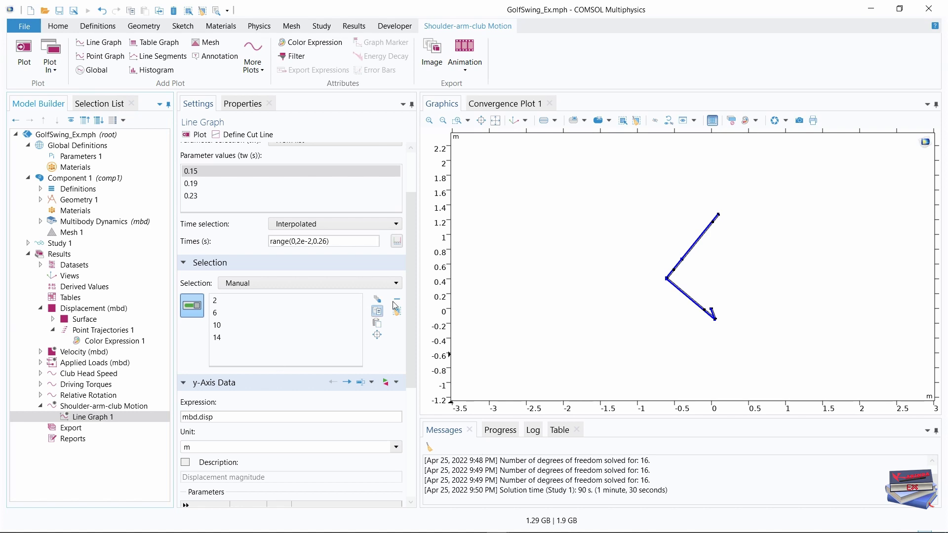
Set the line graph's y-axis expression to y
drag(411, 259, 394, 201)
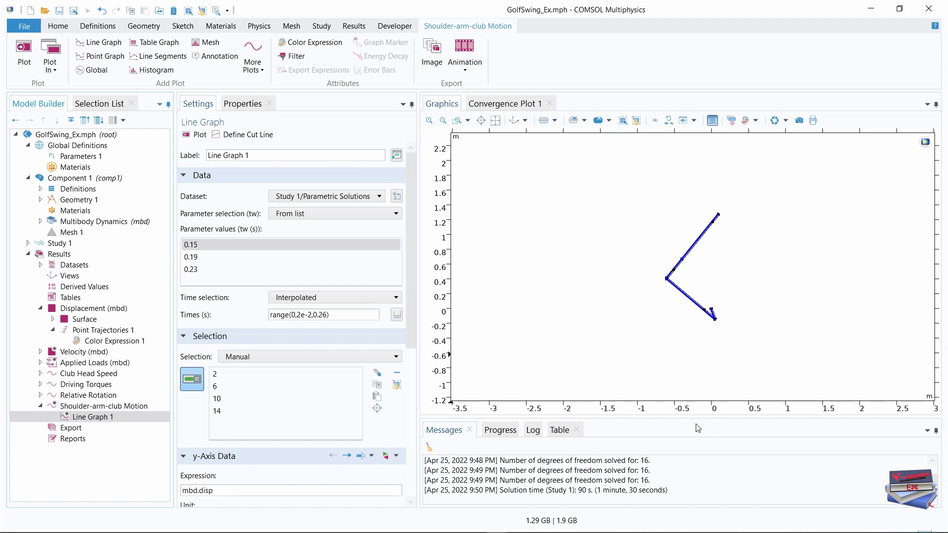
drag(409, 248, 408, 355)
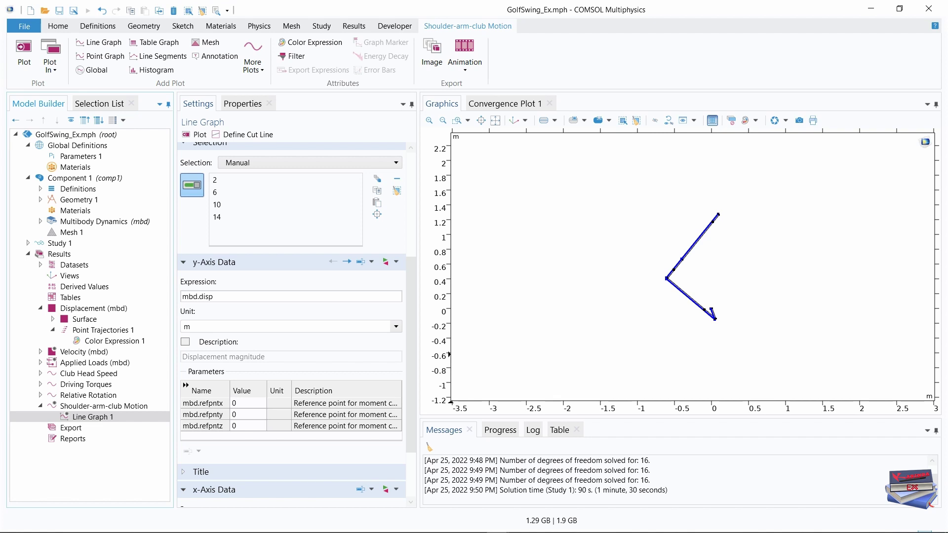
drag(228, 296, 163, 300)
key(Delete)
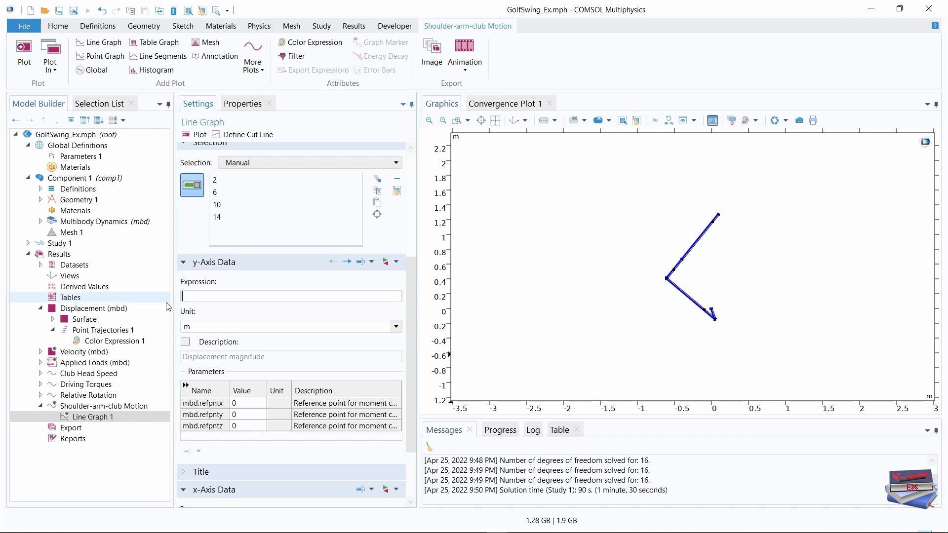
text(y)
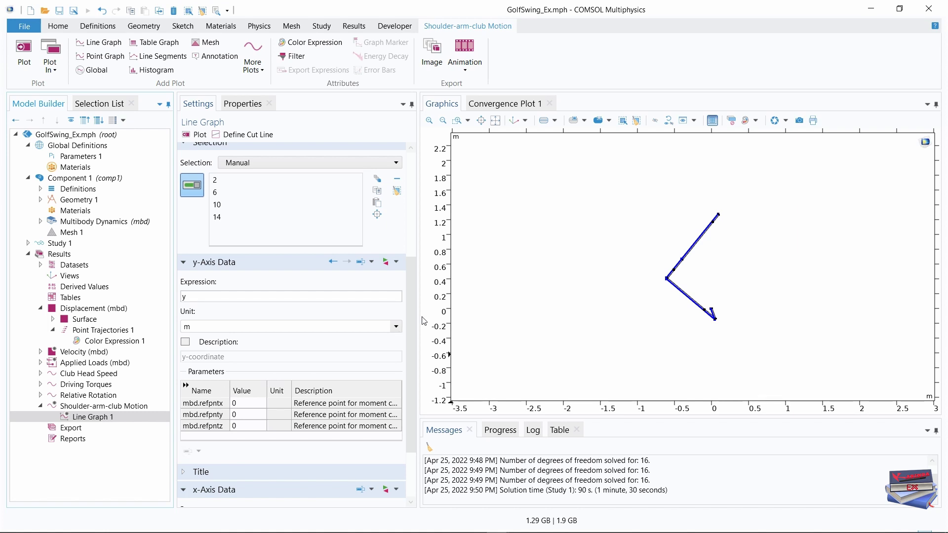
Switch the line graph's x-axis parameter to Expression and enter x as the expression
scroll(415, 296, down, 3)
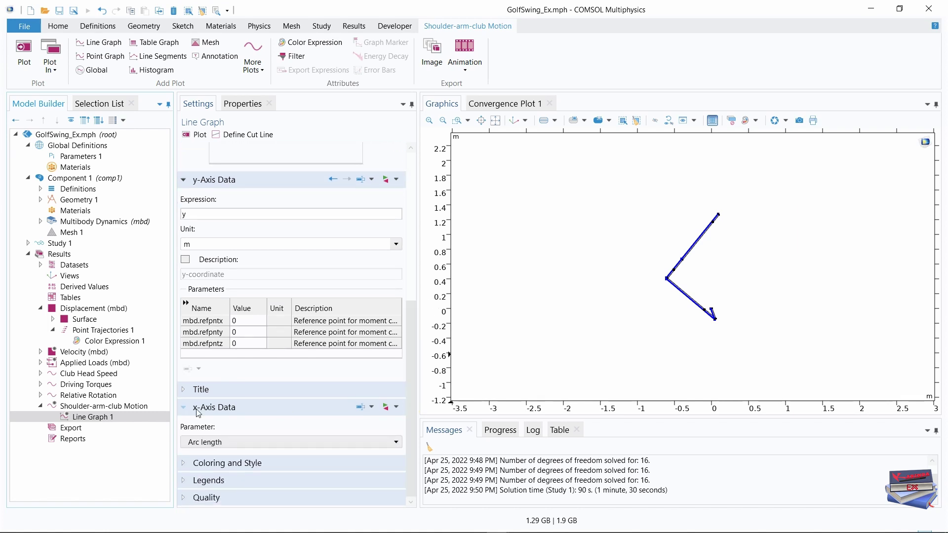
click(183, 409)
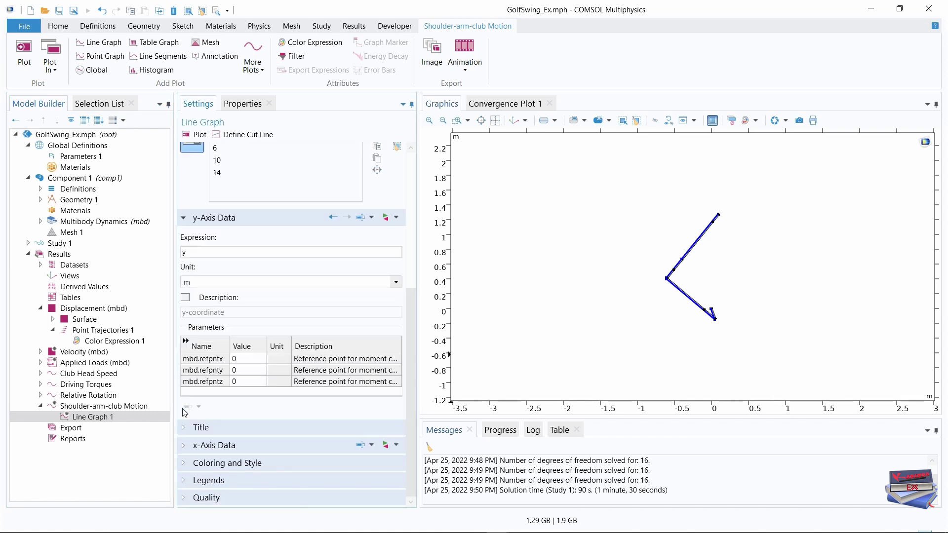
click(189, 447)
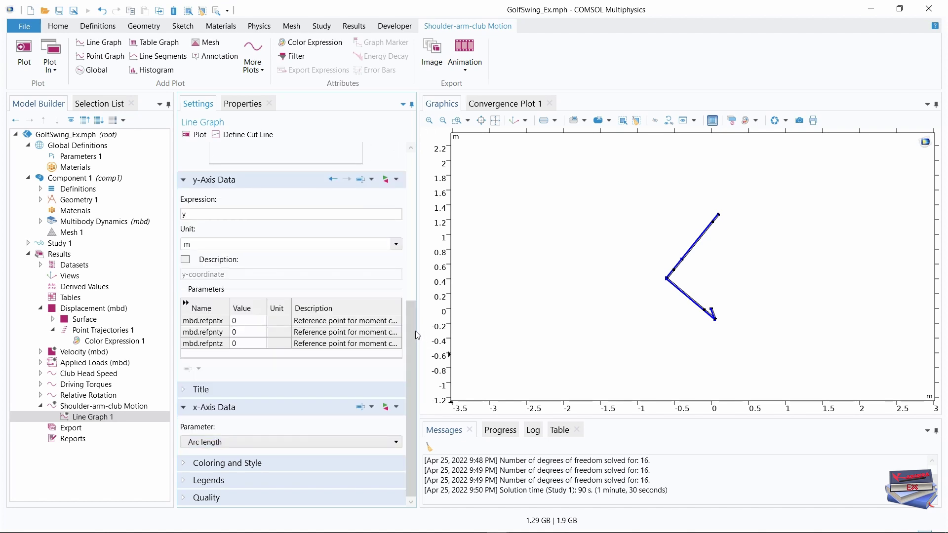
click(350, 445)
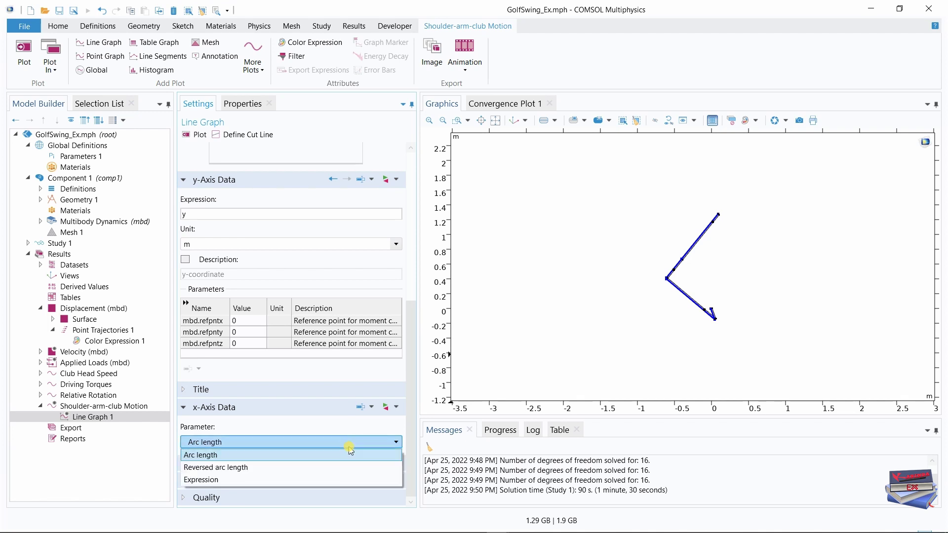
click(235, 480)
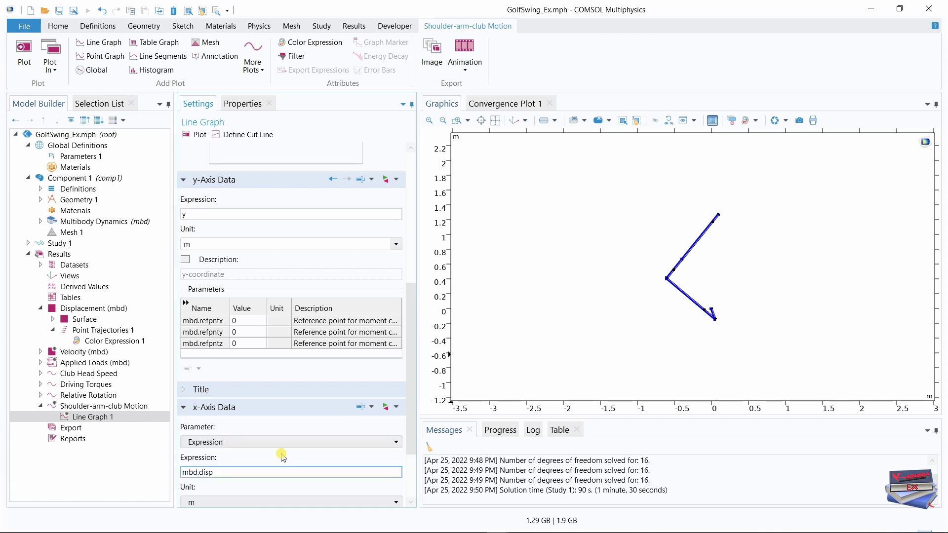
drag(413, 317, 408, 359)
click(277, 384)
double_click(233, 383)
text(x)
click(106, 487)
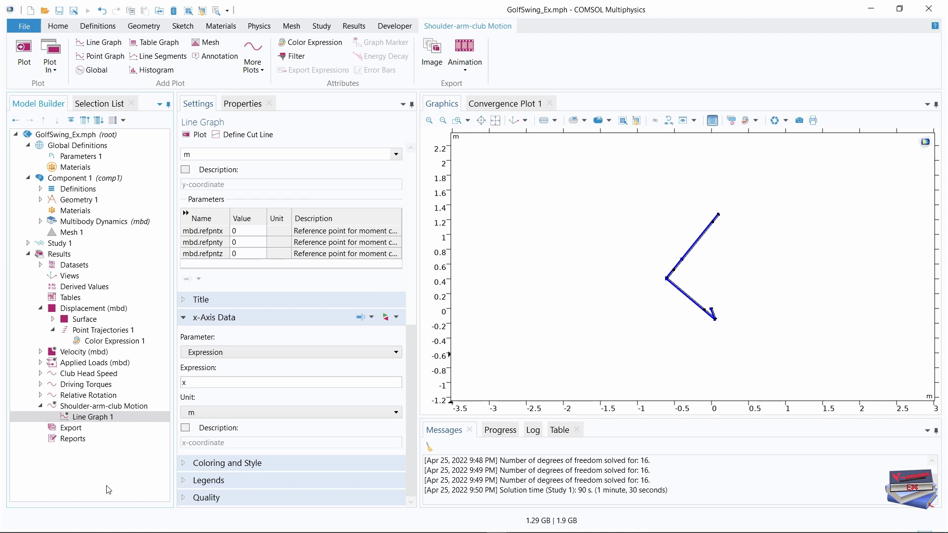
Style the line graph with black lines of width 2
drag(413, 347, 414, 347)
click(210, 464)
drag(411, 342, 410, 435)
click(211, 426)
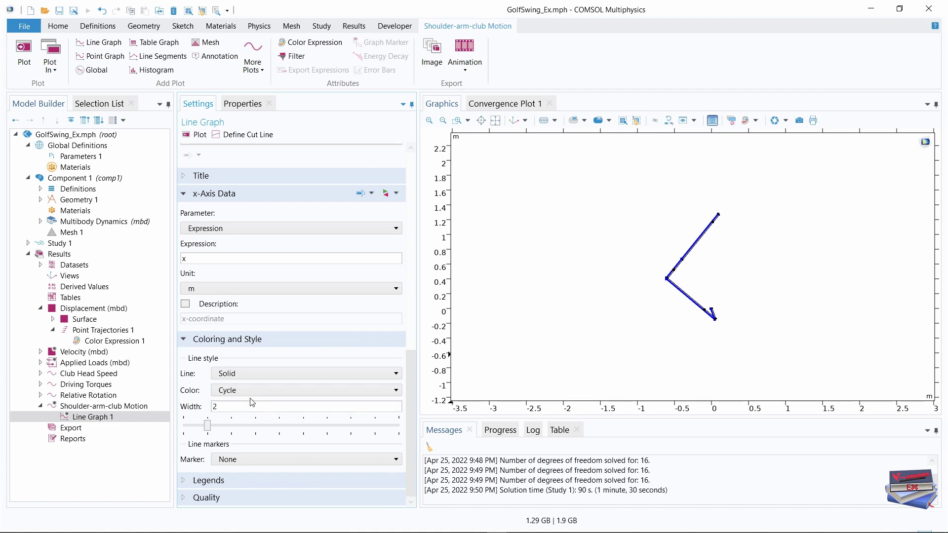
click(269, 392)
click(232, 278)
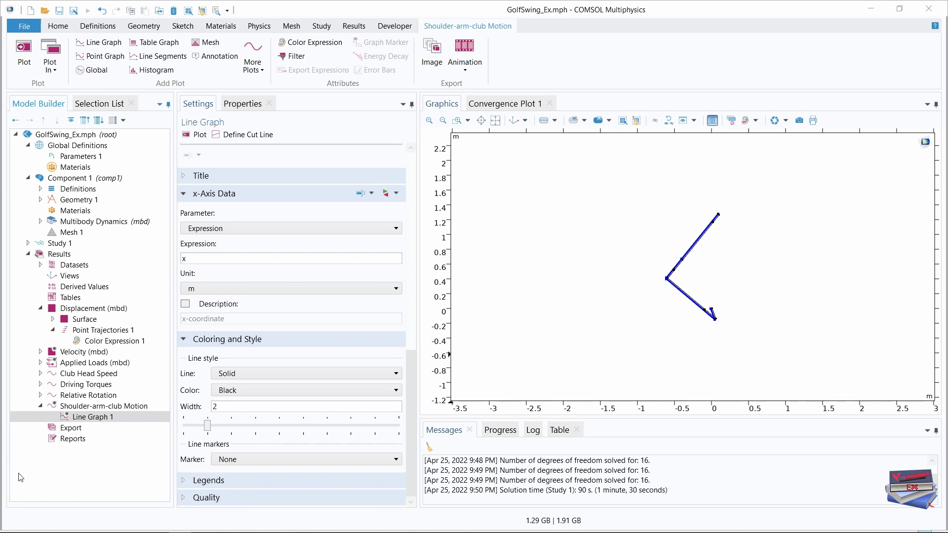
Plot the Shoulder-arm-club Motion group and add a point graph to it
click(101, 407)
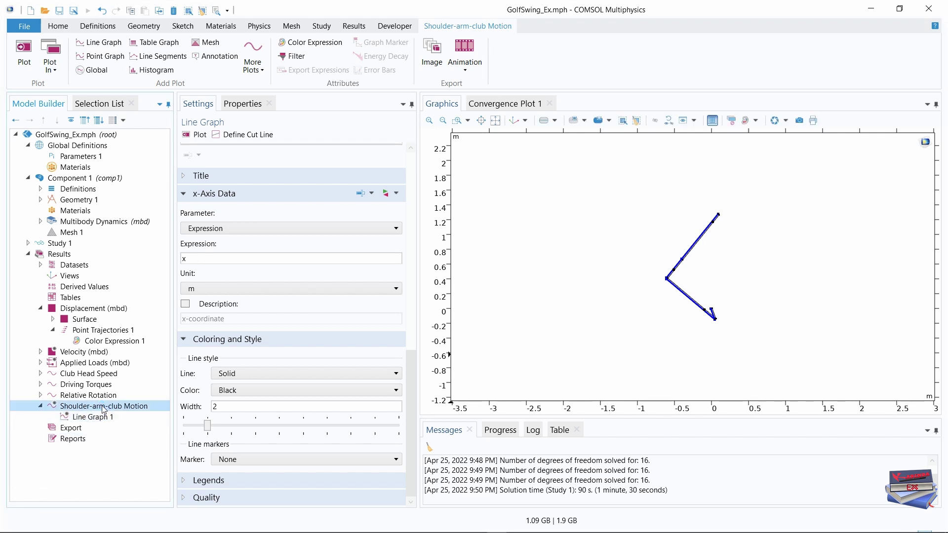
right_click(104, 408)
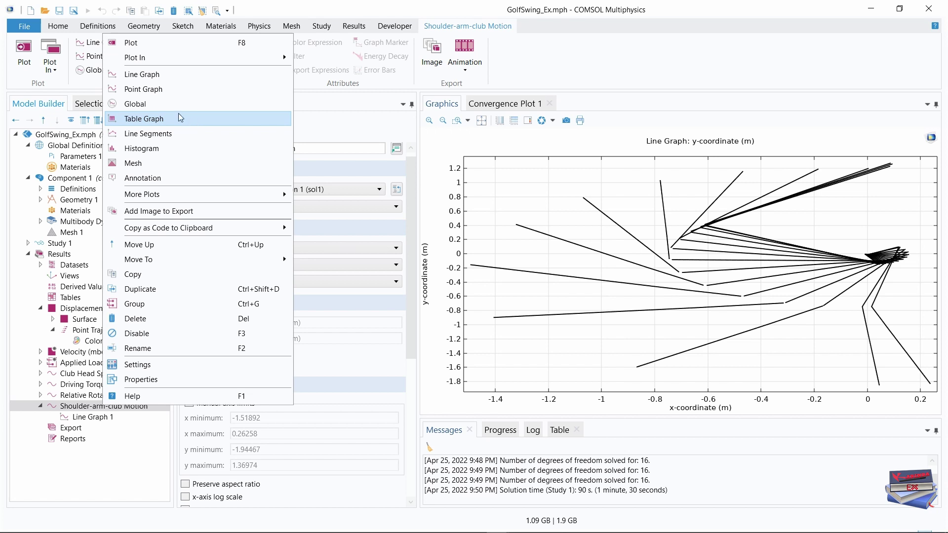
key(Escape)
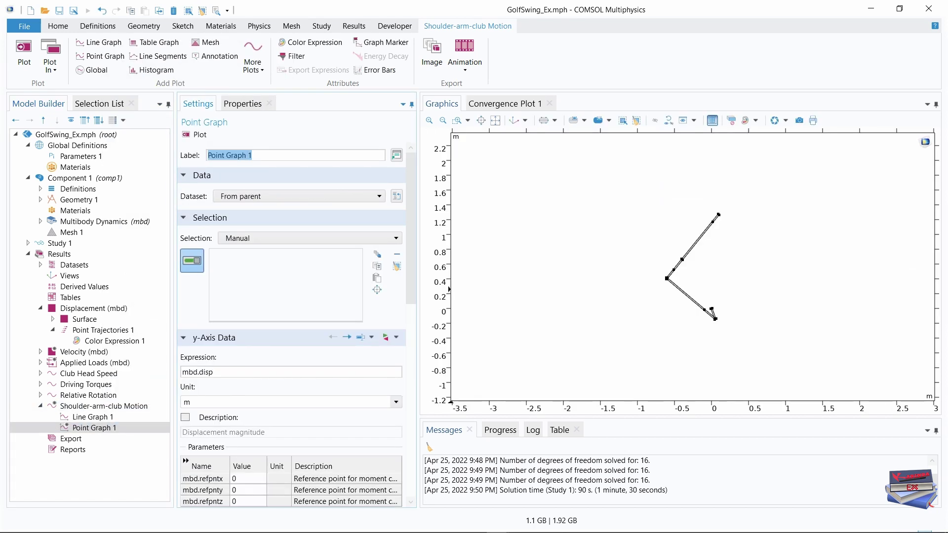
Set the point graph's dataset to Study 1/Parametric Solutions 1 (sol2) and choose tw value 0.15 from the parameter list
click(357, 197)
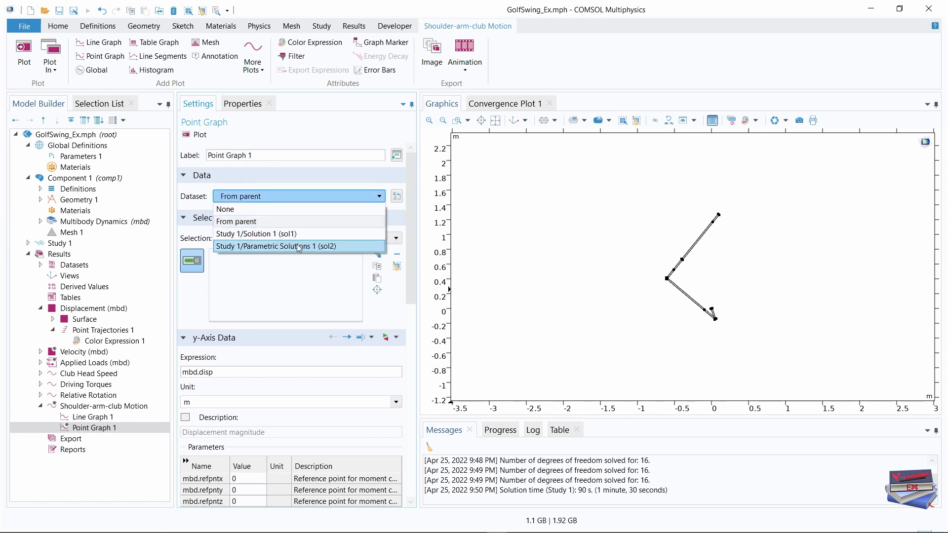
click(297, 246)
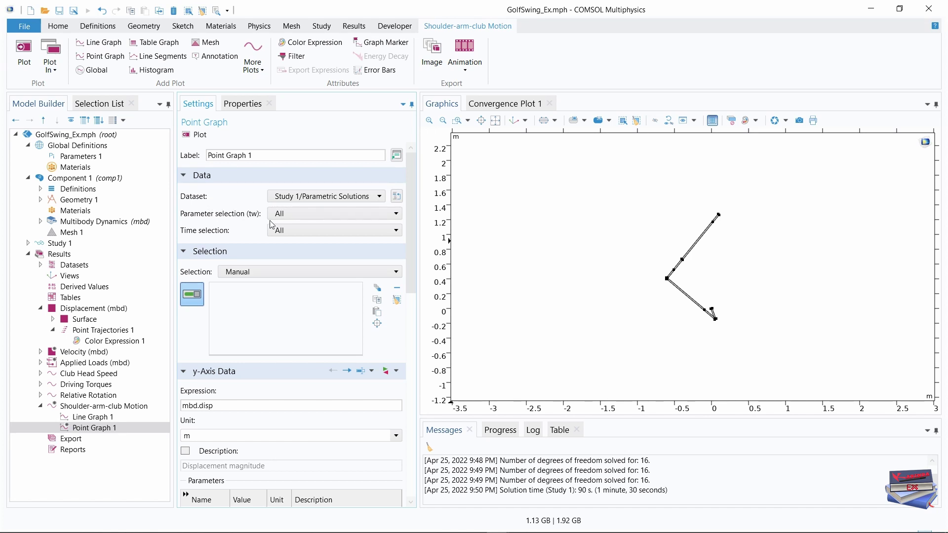
click(302, 217)
click(302, 264)
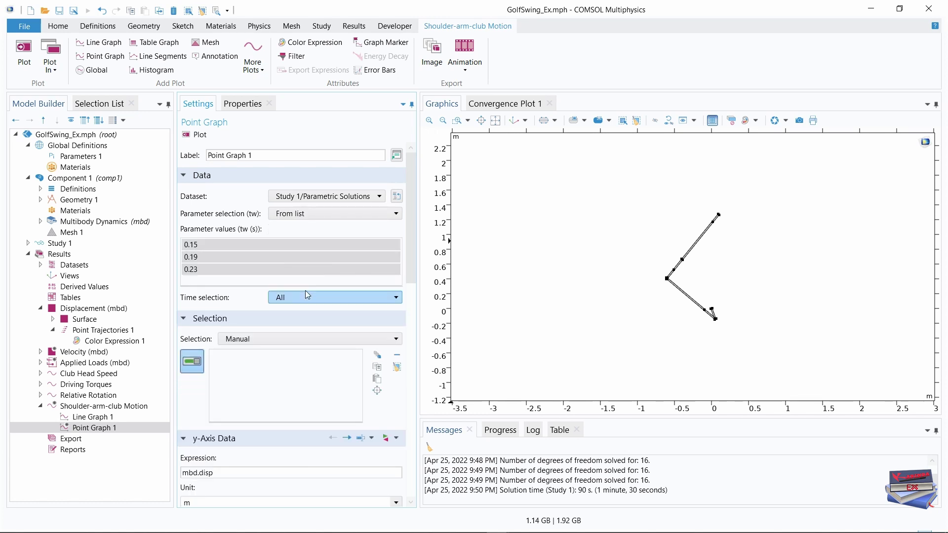
click(201, 245)
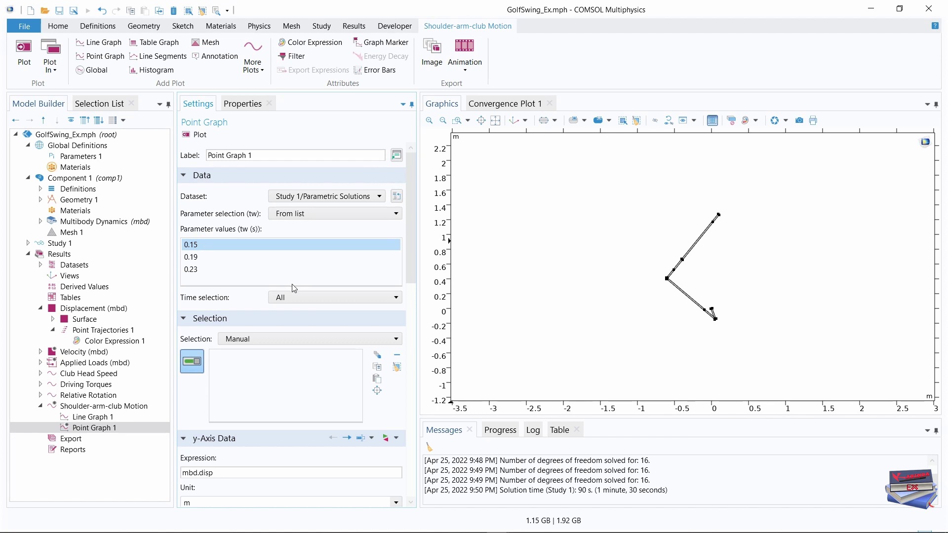
Set the point graph's time selection to Interpolated with times range(0,2e-2,0.26)
click(321, 296)
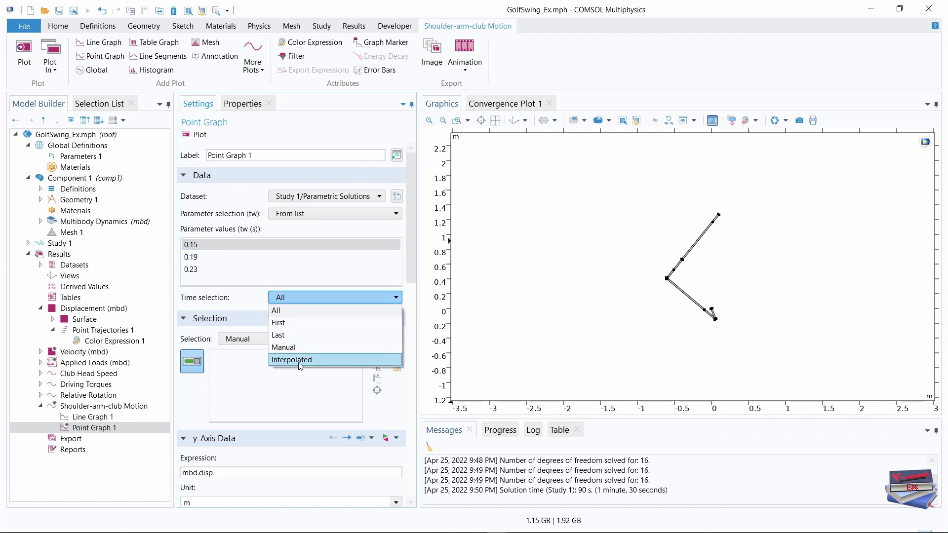
click(305, 359)
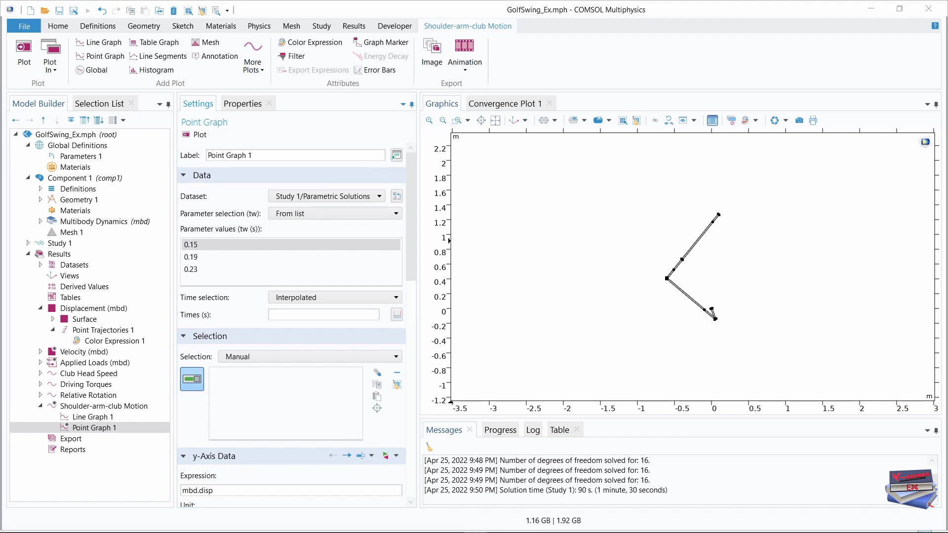
click(301, 315)
text(range(0,2e-2,0.26))
click(148, 428)
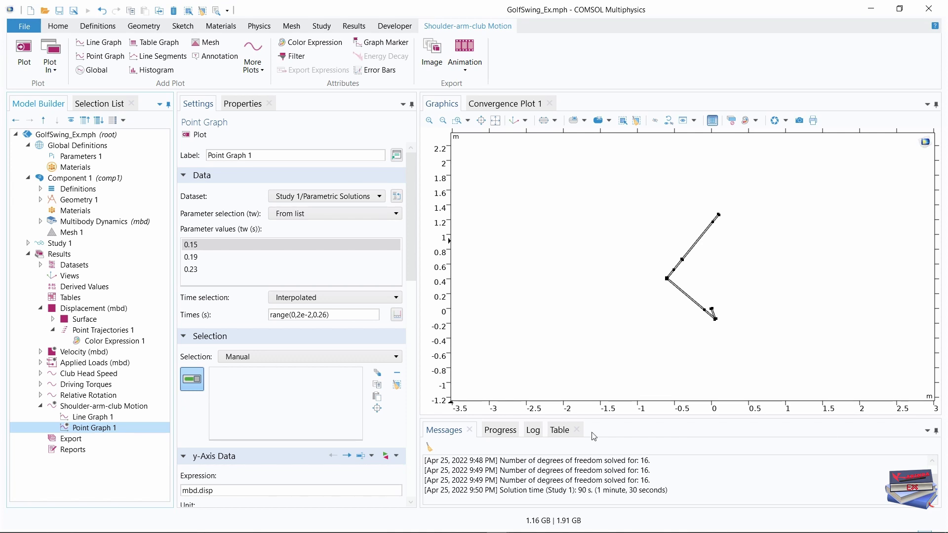
Paste points 6, 14 and 18 as the point graph's selection
click(377, 397)
click(377, 398)
click(434, 267)
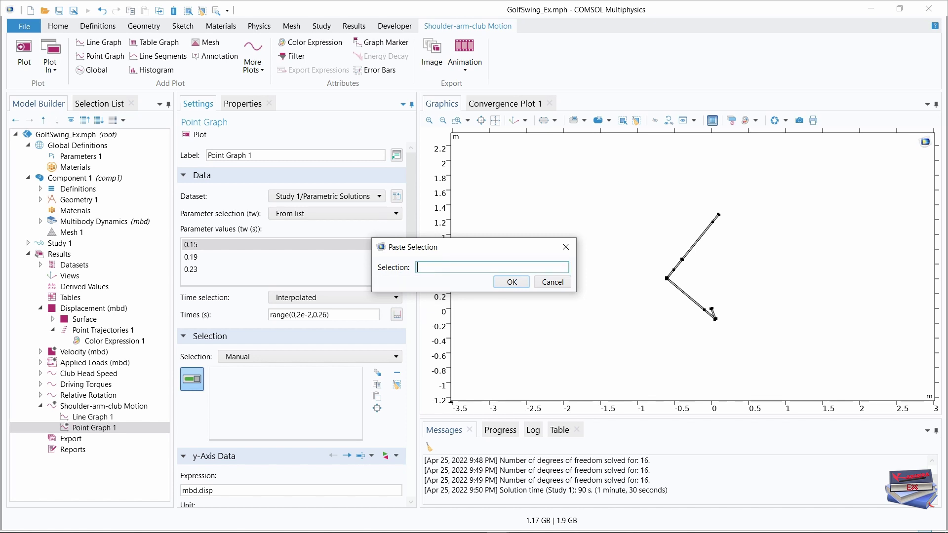
text(6 14 18)
click(506, 283)
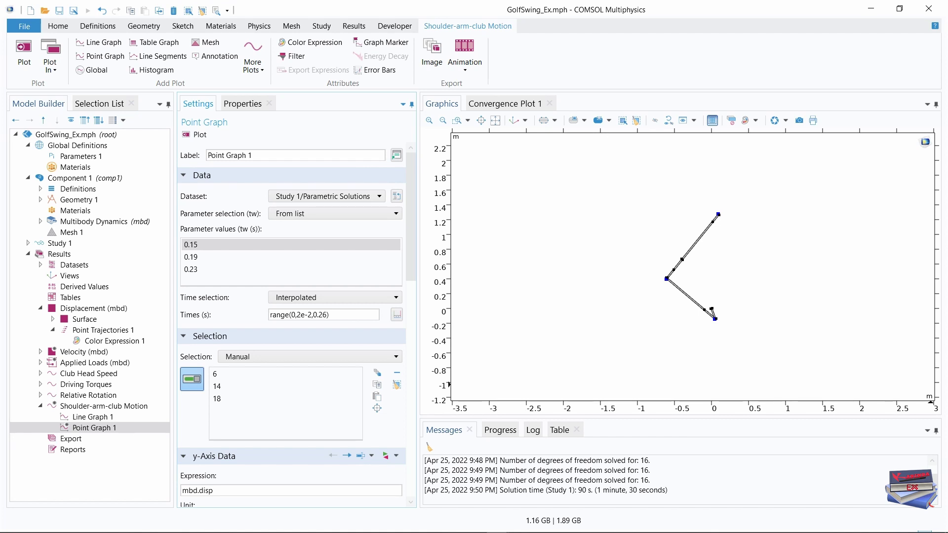
Set the point graph's y-axis expression to y
drag(413, 260, 362, 328)
drag(225, 285, 158, 286)
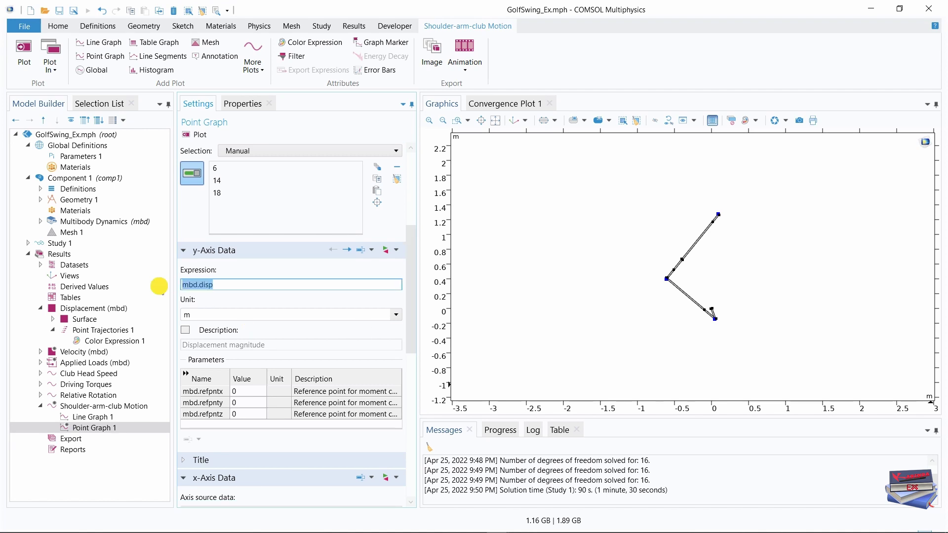
text(y)
Switch the point graph's x-axis parameter to Expression and enter x as the expression
drag(410, 271, 380, 337)
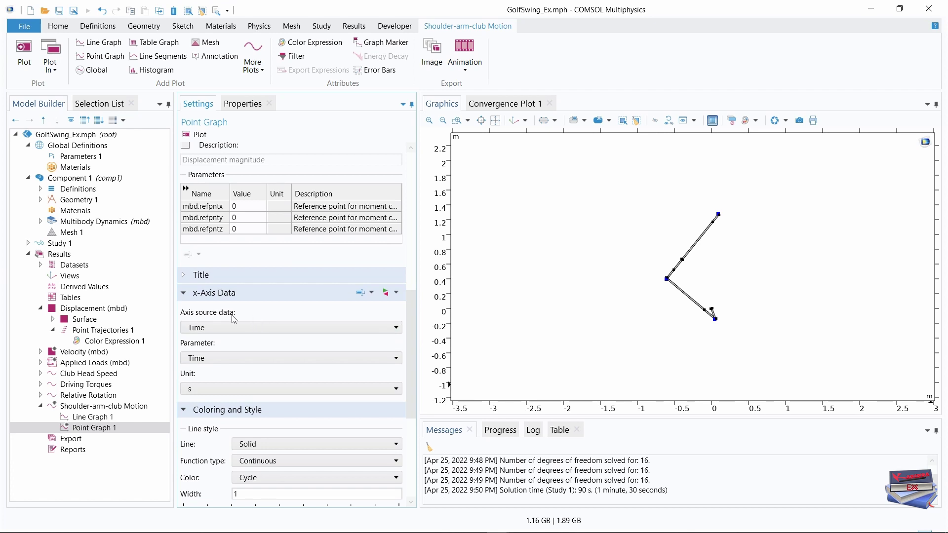
click(184, 294)
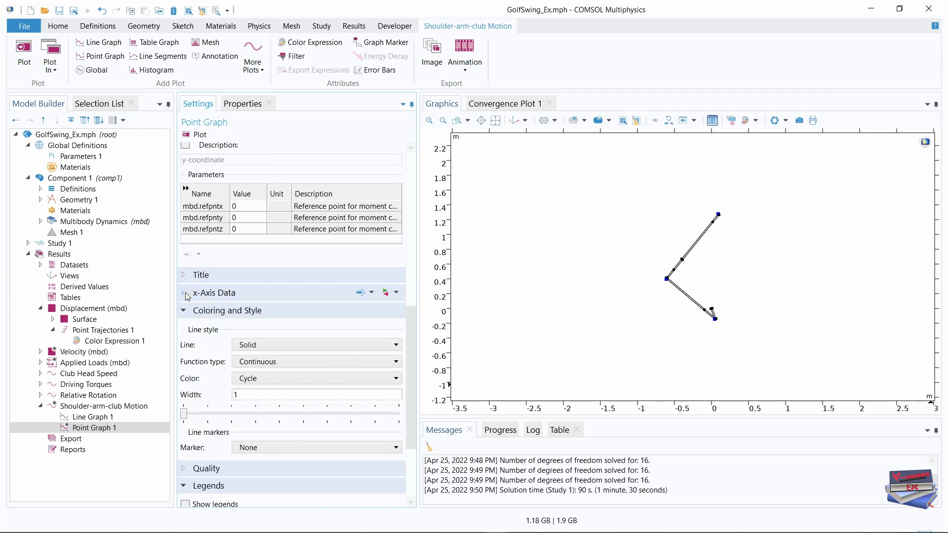
click(187, 296)
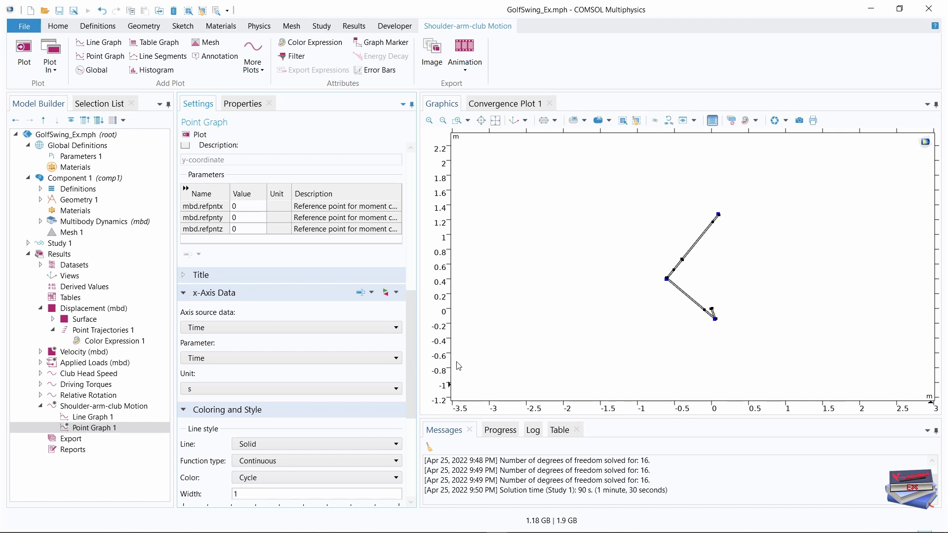
click(377, 357)
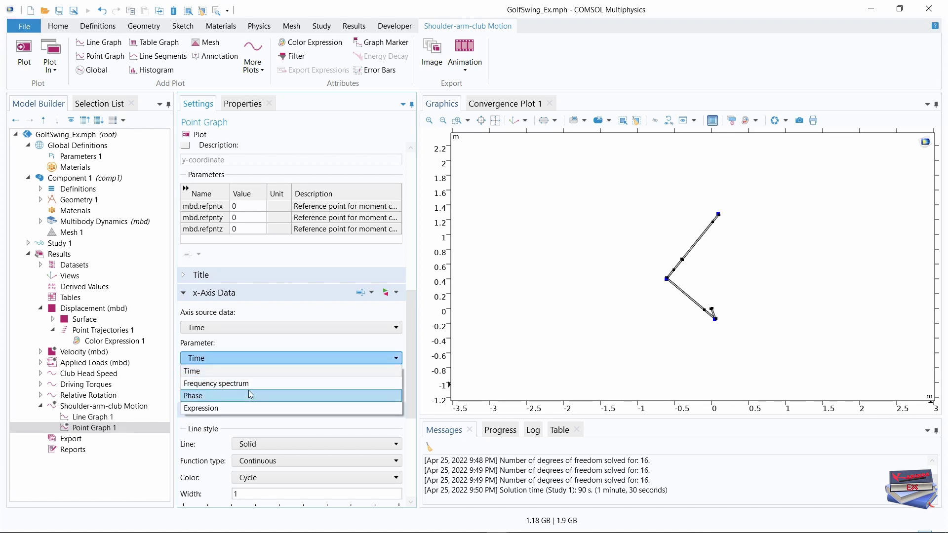
click(210, 406)
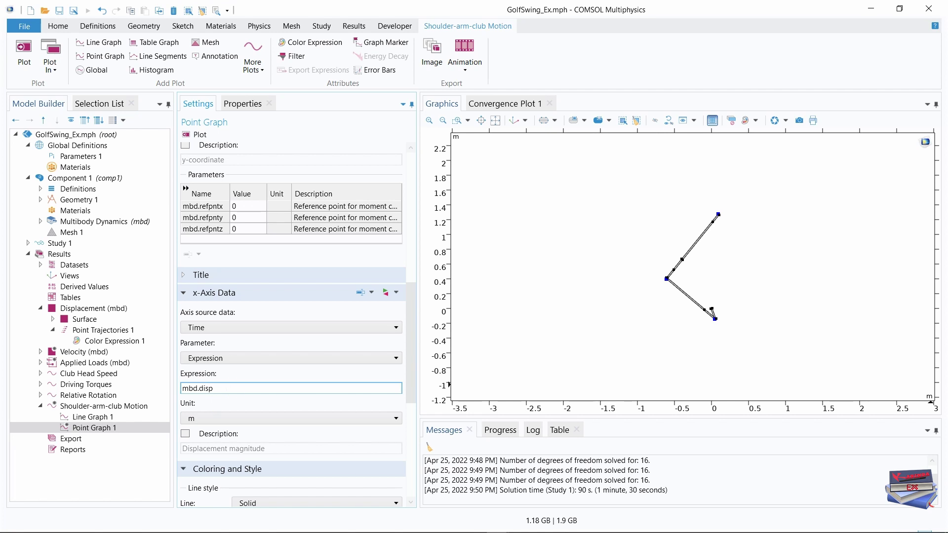
key(ctrl+a)
text(x)
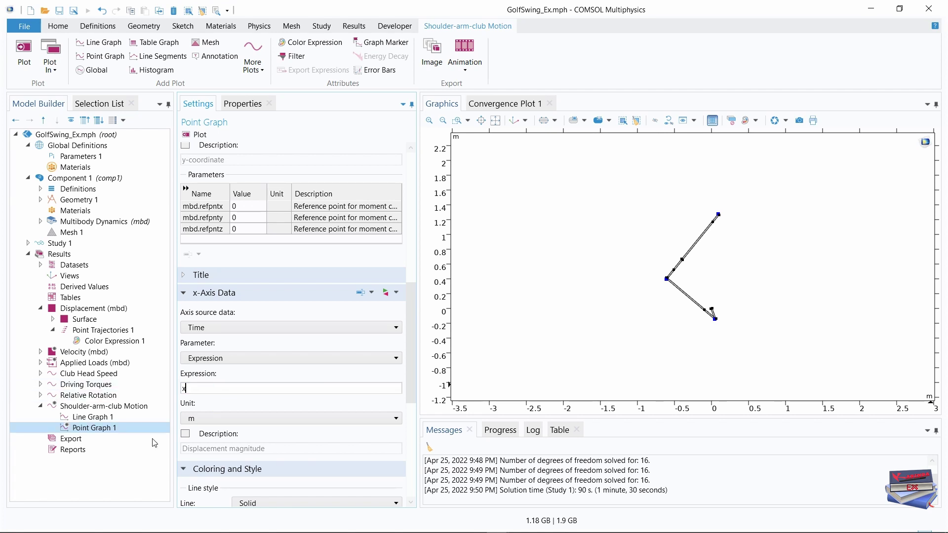
click(118, 490)
Set the point graph's color to red with a line width of 1
drag(408, 301, 414, 395)
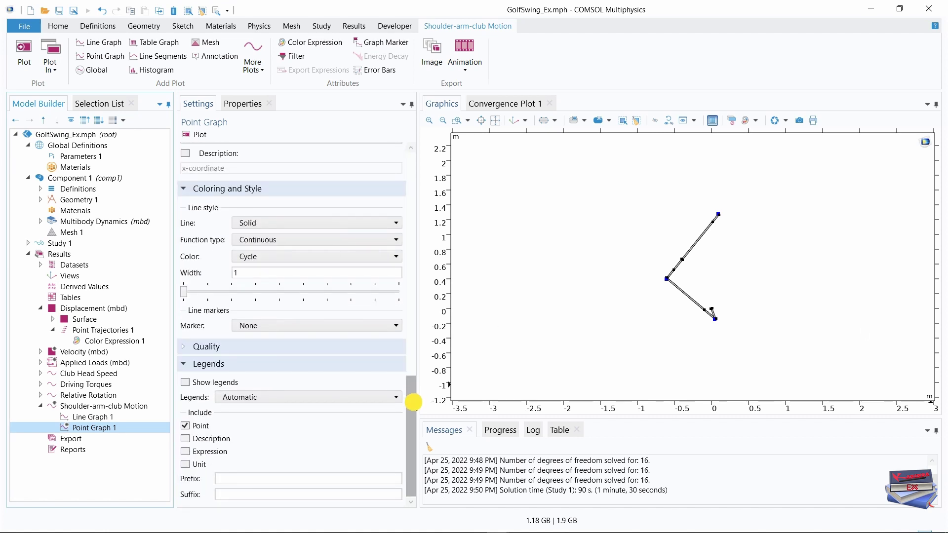
drag(184, 291, 208, 295)
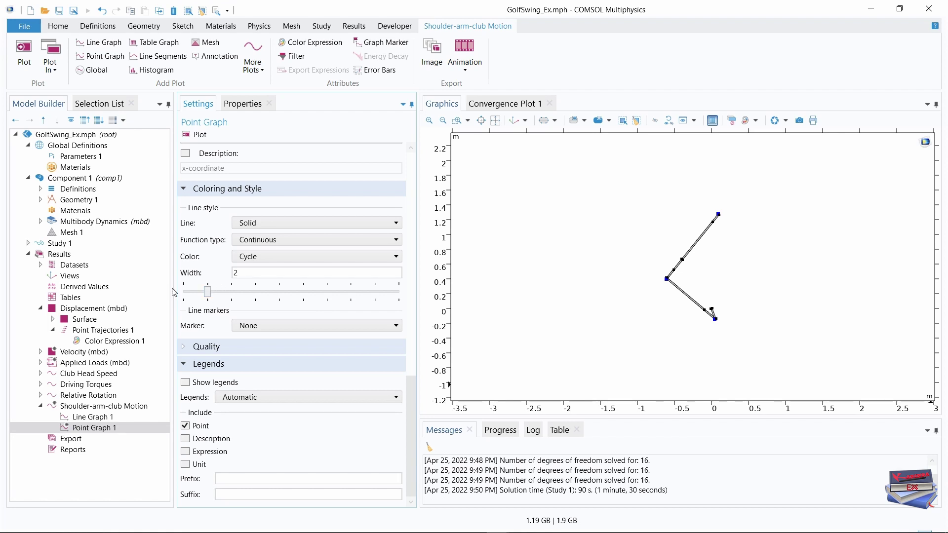
drag(208, 295, 183, 293)
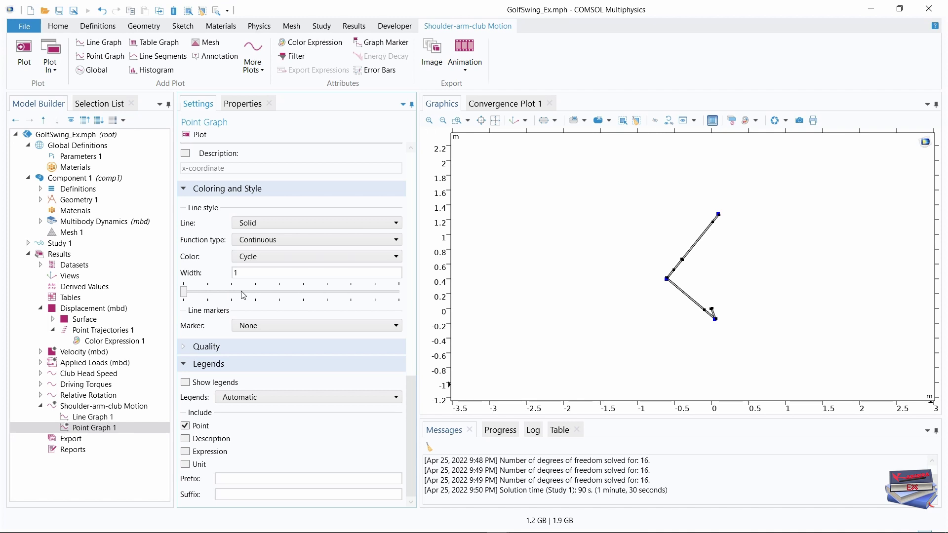
click(282, 256)
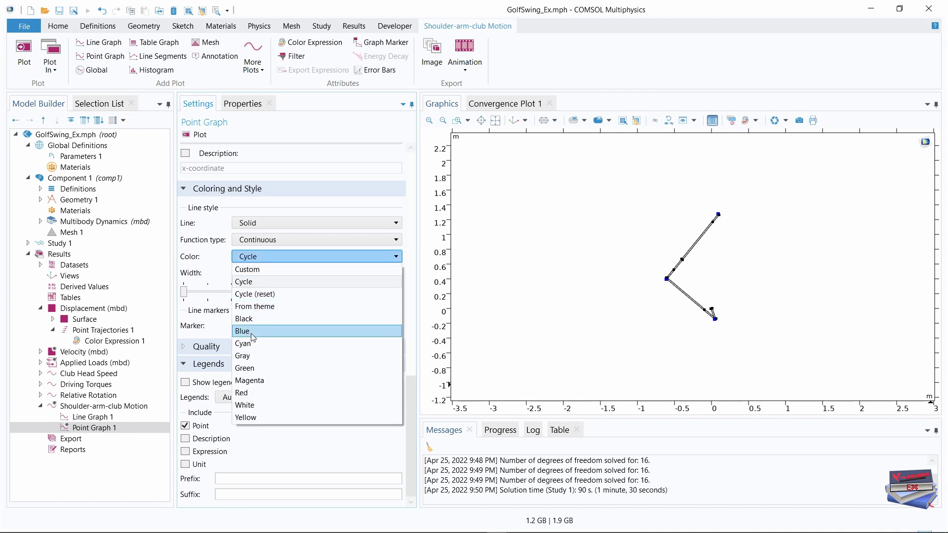
click(244, 392)
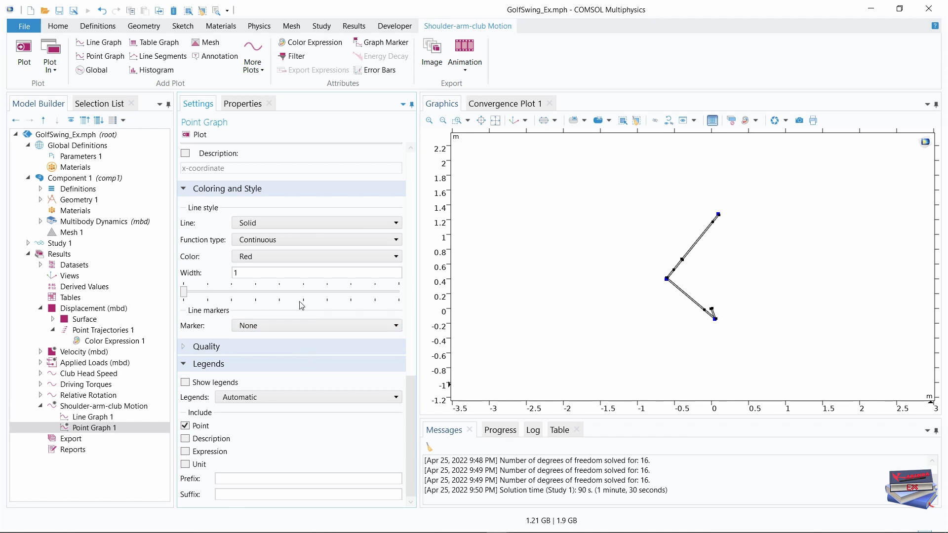
Give the point graph Point markers positioned in data points and set its line style to None
click(311, 325)
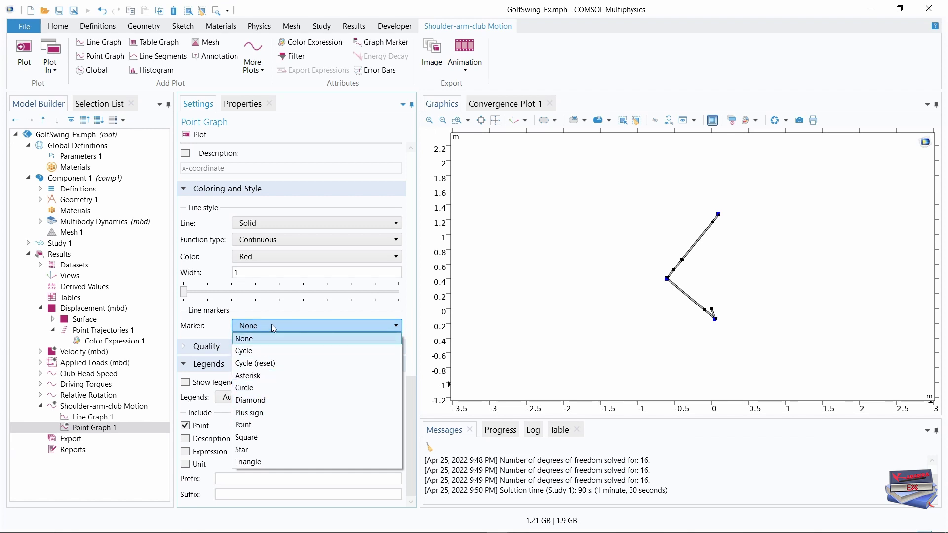
click(246, 426)
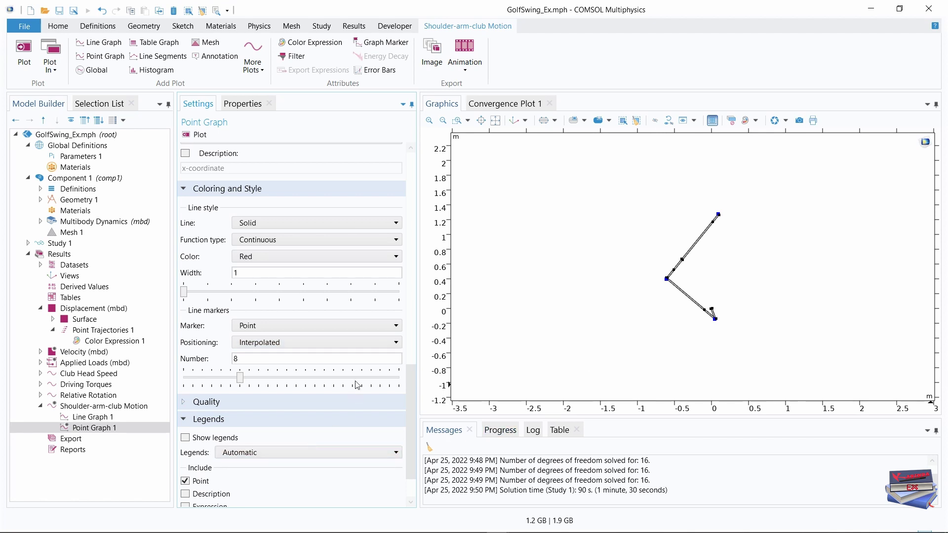
click(324, 344)
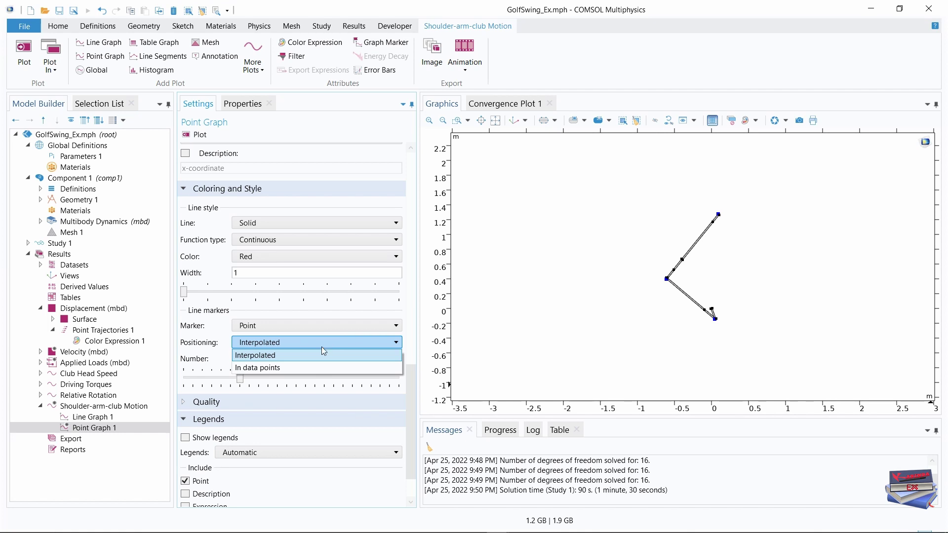
click(278, 368)
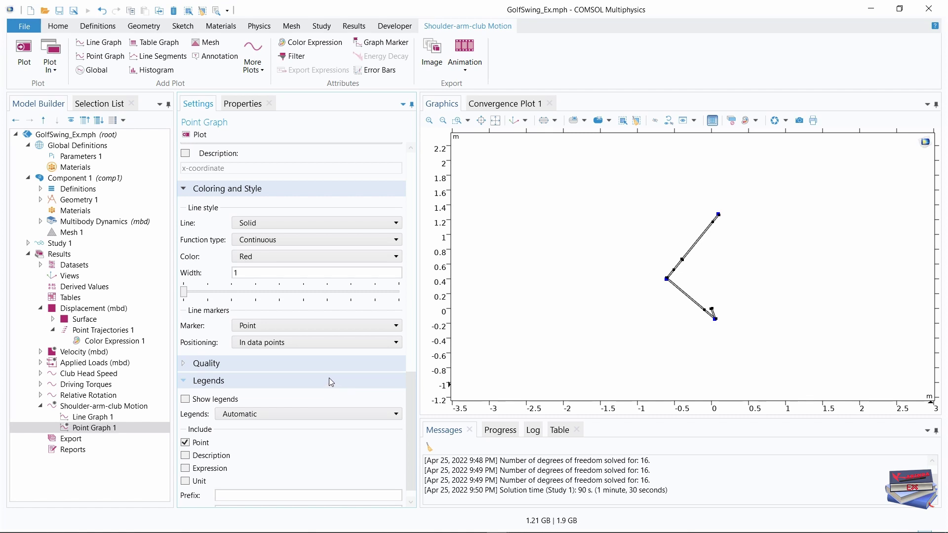
click(333, 224)
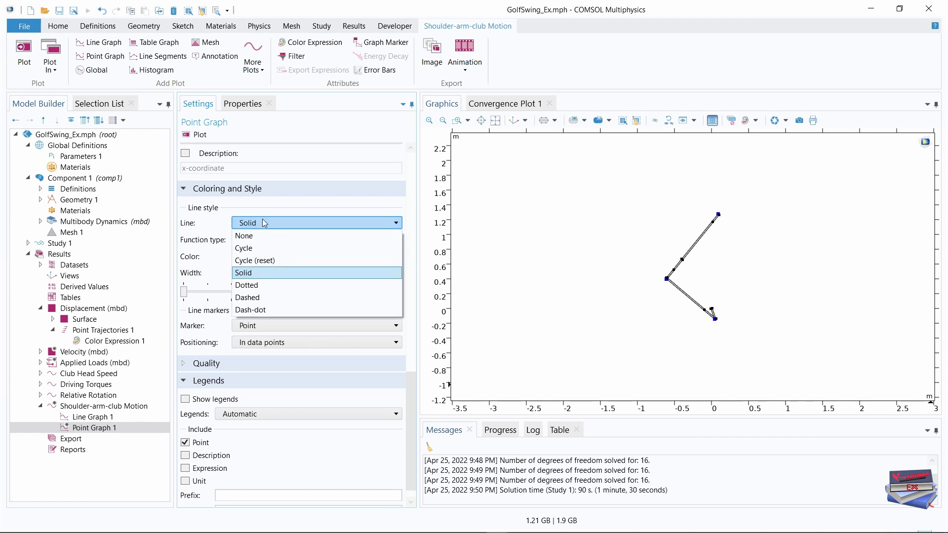
click(256, 236)
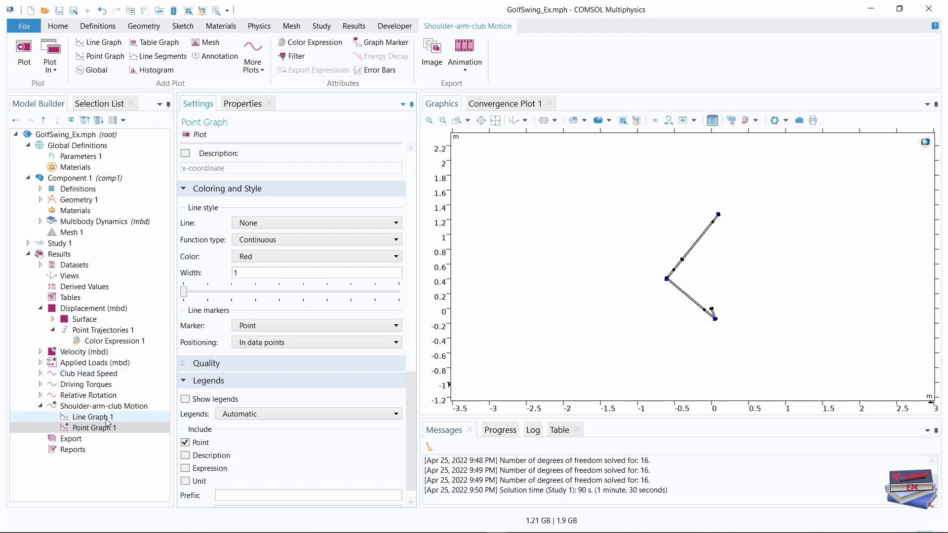
Plot the Shoulder-arm-club Motion group and duplicate its line graph
click(96, 407)
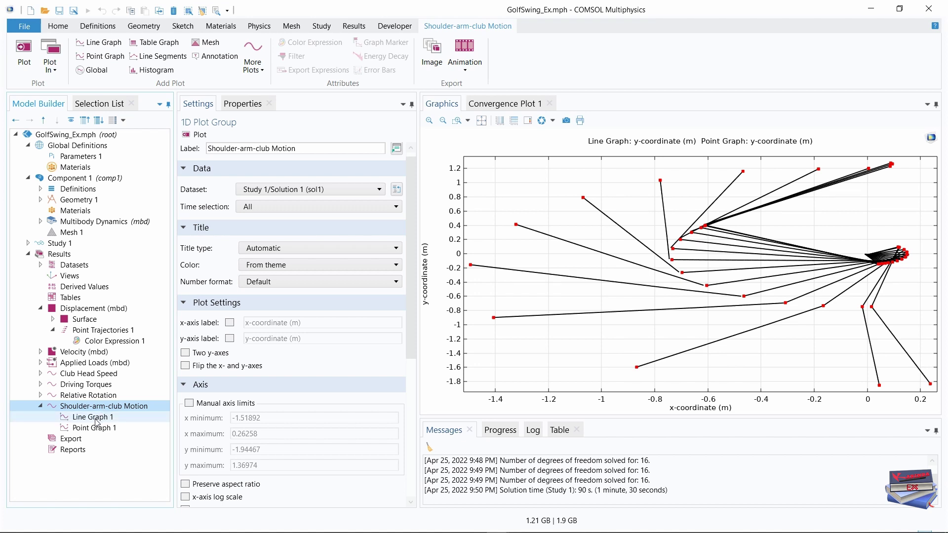
click(97, 420)
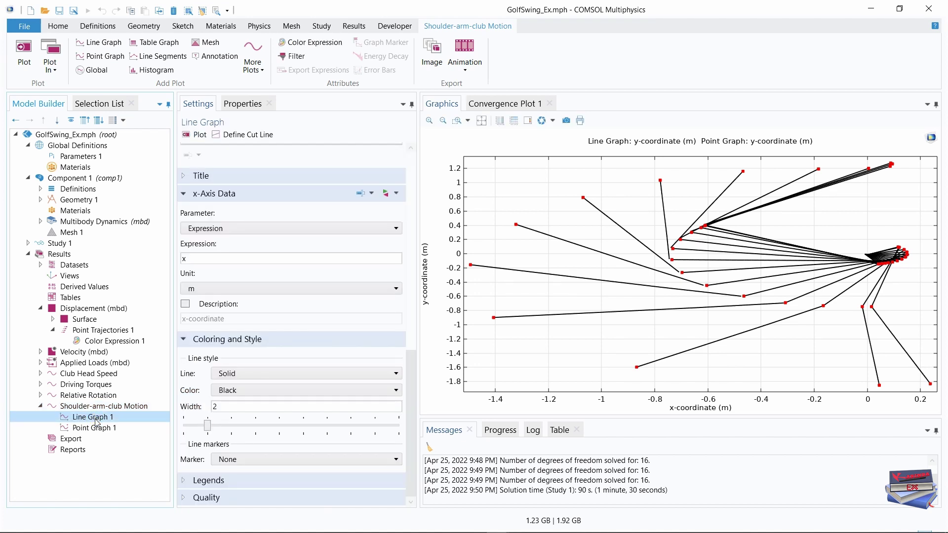
right_click(97, 420)
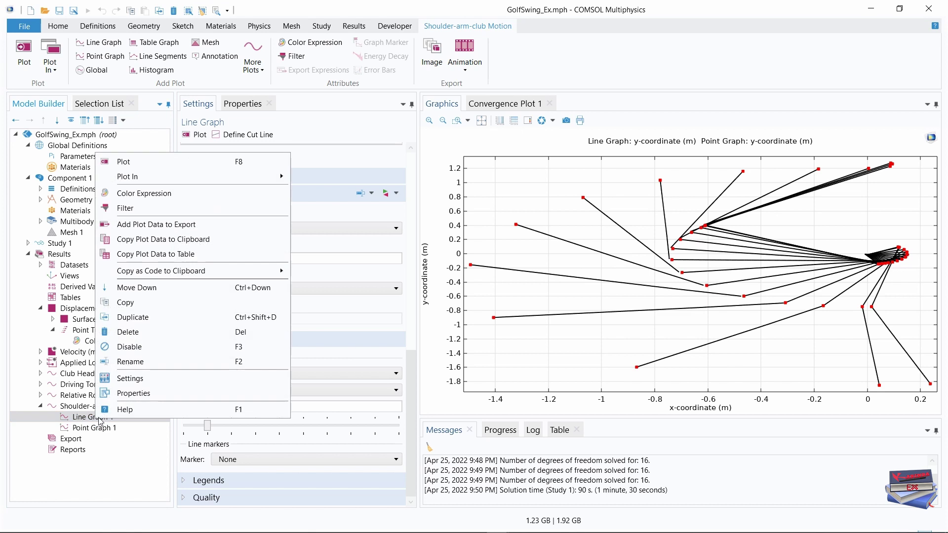
click(131, 319)
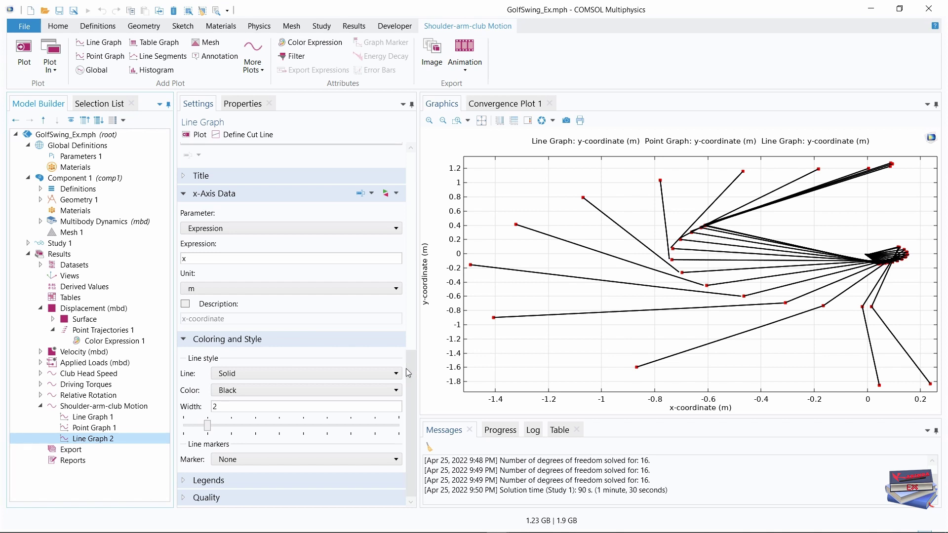
Set the duplicated line graph's tw parameter value to 0.19 and its x-axis expression to x+2.5
drag(406, 397, 424, 183)
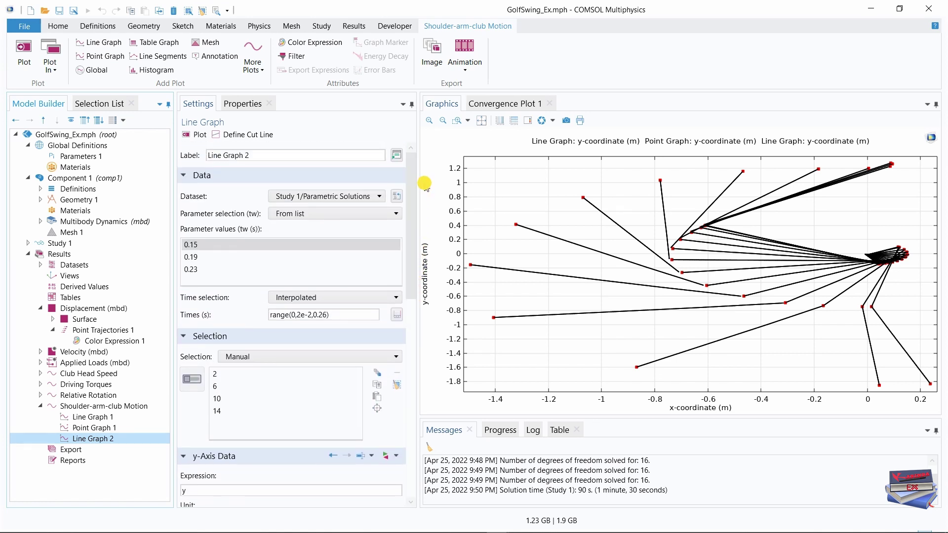
click(195, 257)
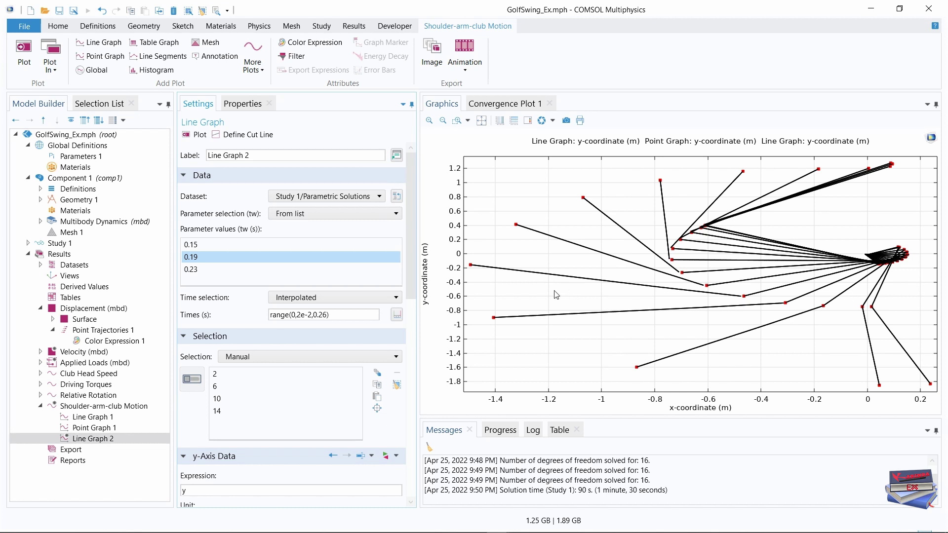
drag(413, 243, 422, 411)
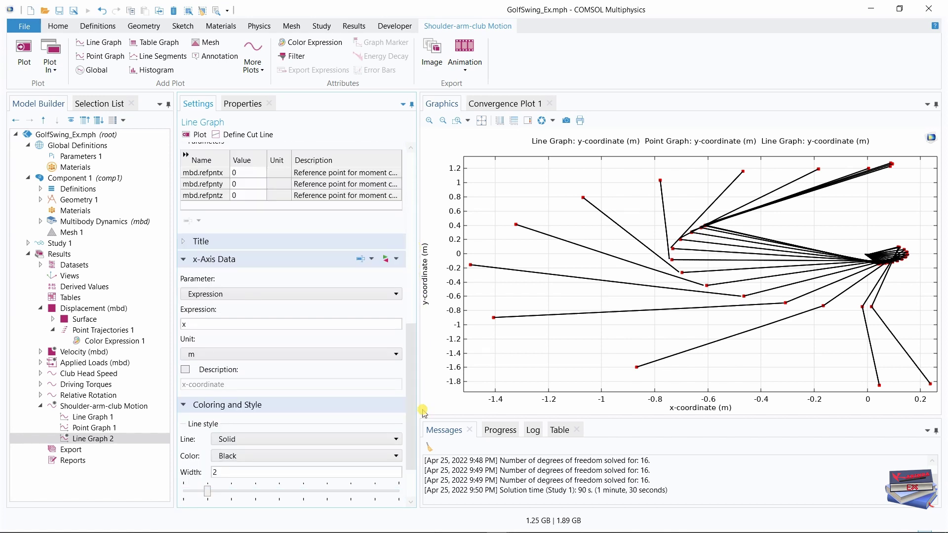
click(185, 324)
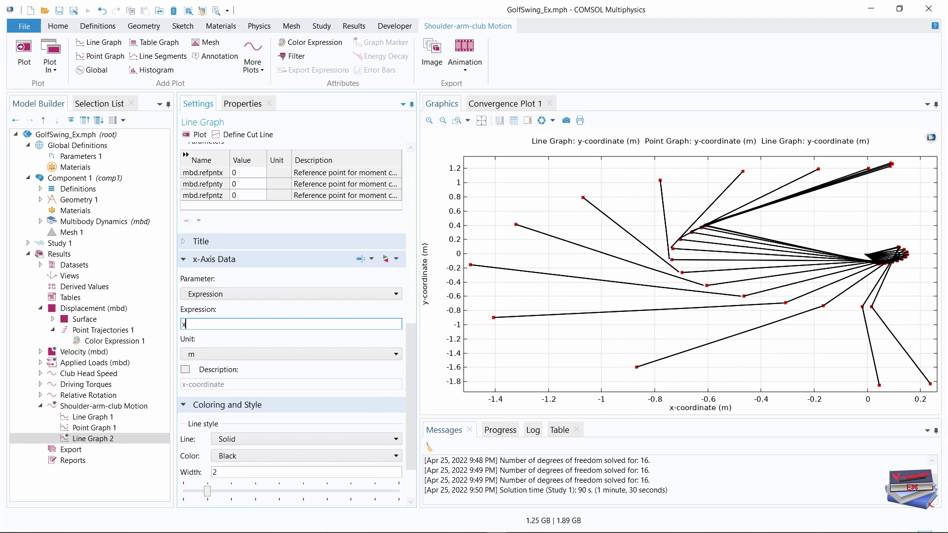
text(+2.5)
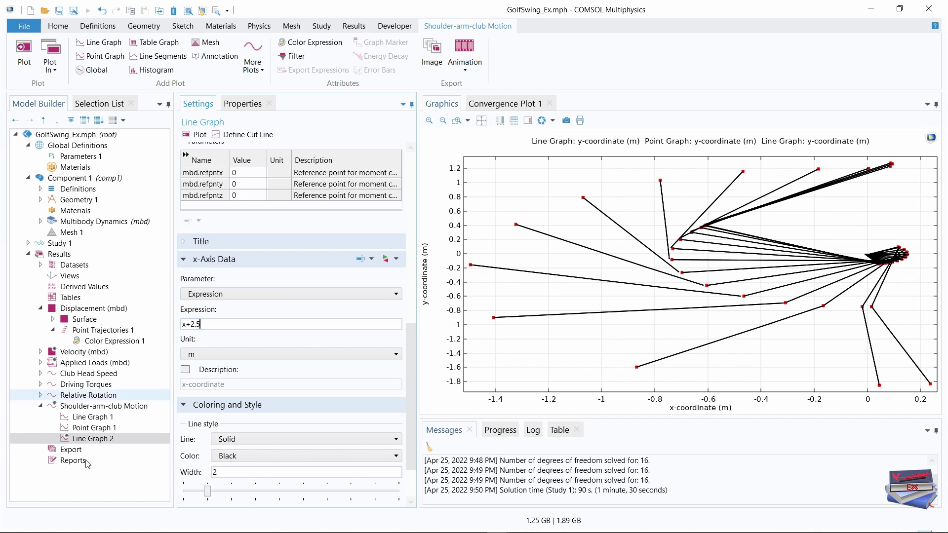
click(126, 493)
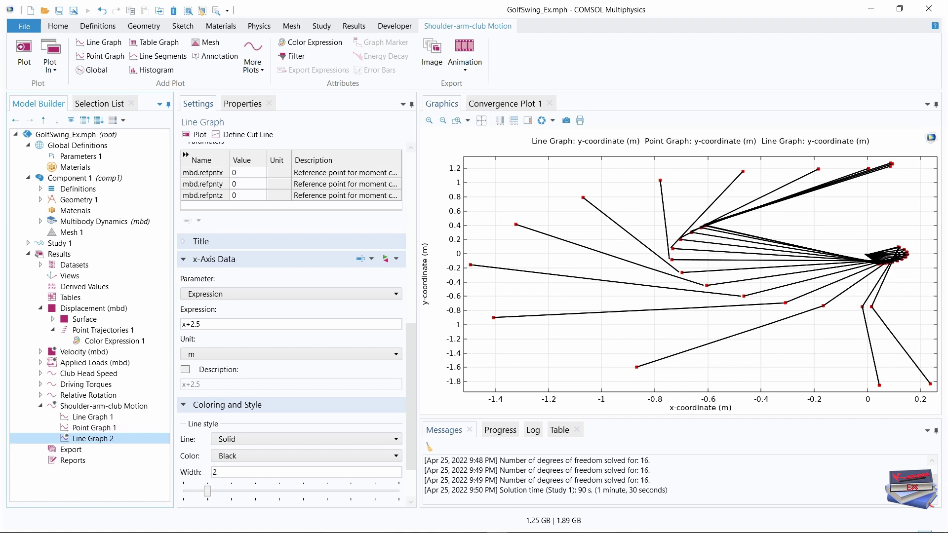
Duplicate the first point graph in the Shoulder-arm-club Motion group
click(94, 429)
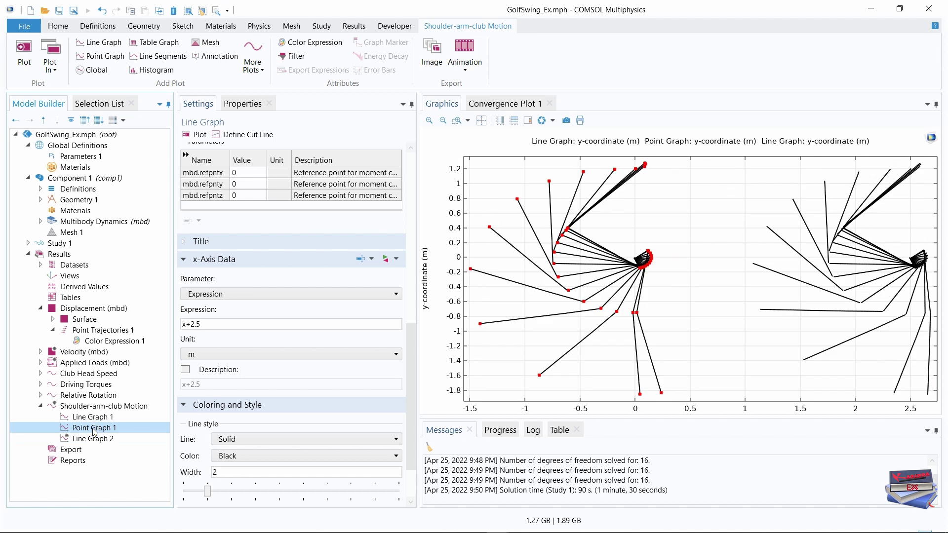
right_click(94, 430)
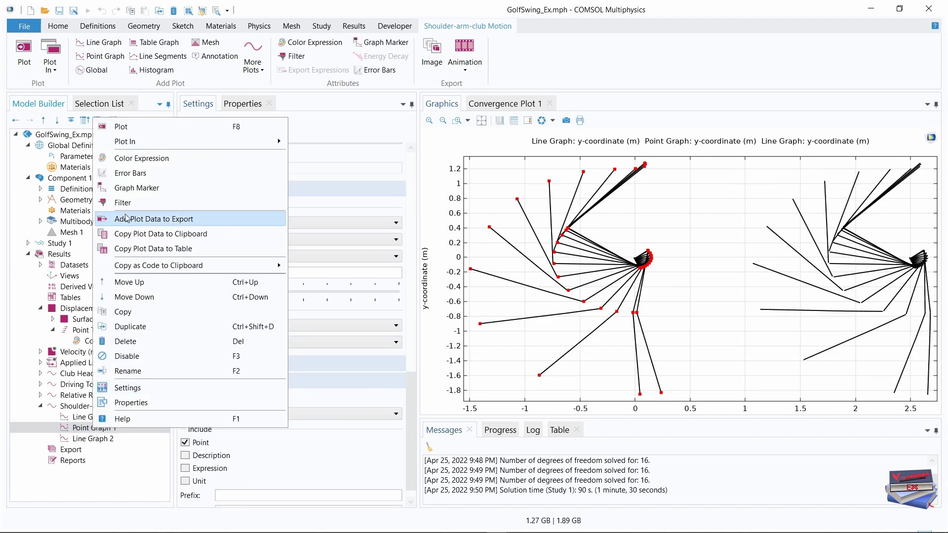
click(128, 328)
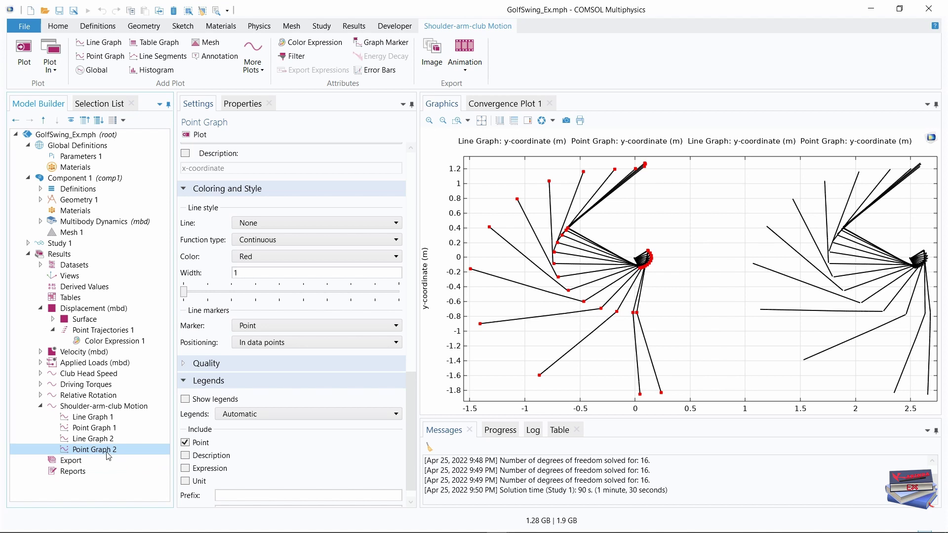
Set the duplicated point graph's tw parameter value to 0.19 and its x-axis expression to x+2.5
click(411, 302)
drag(412, 300, 431, 168)
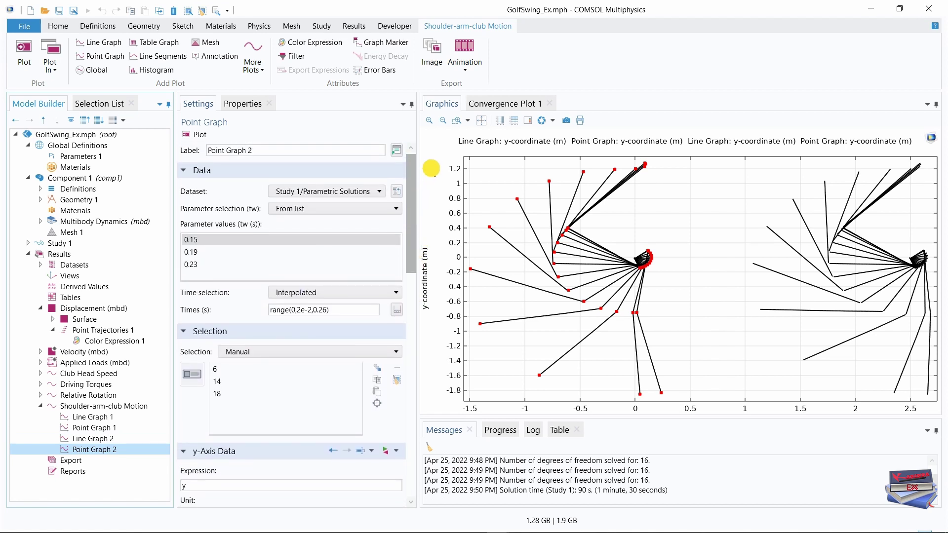
click(201, 252)
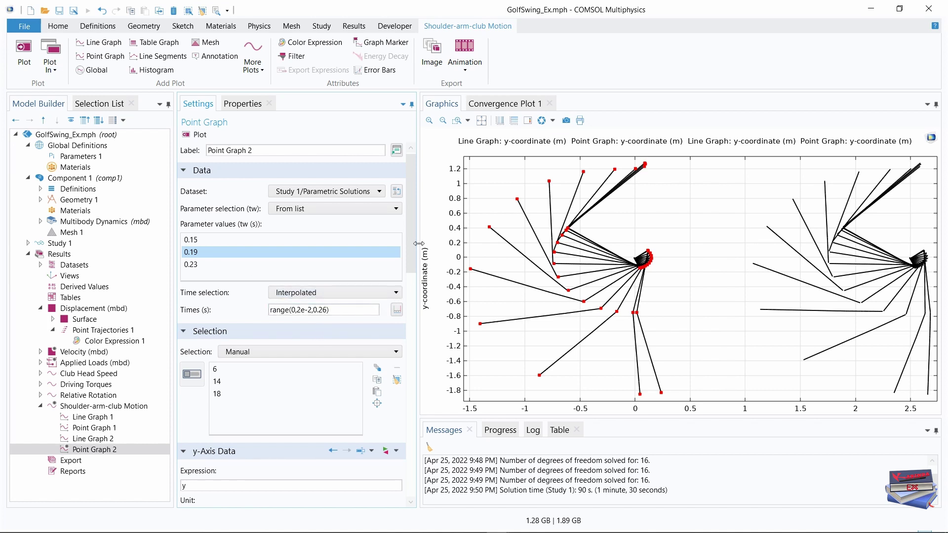
drag(408, 228, 351, 365)
click(351, 364)
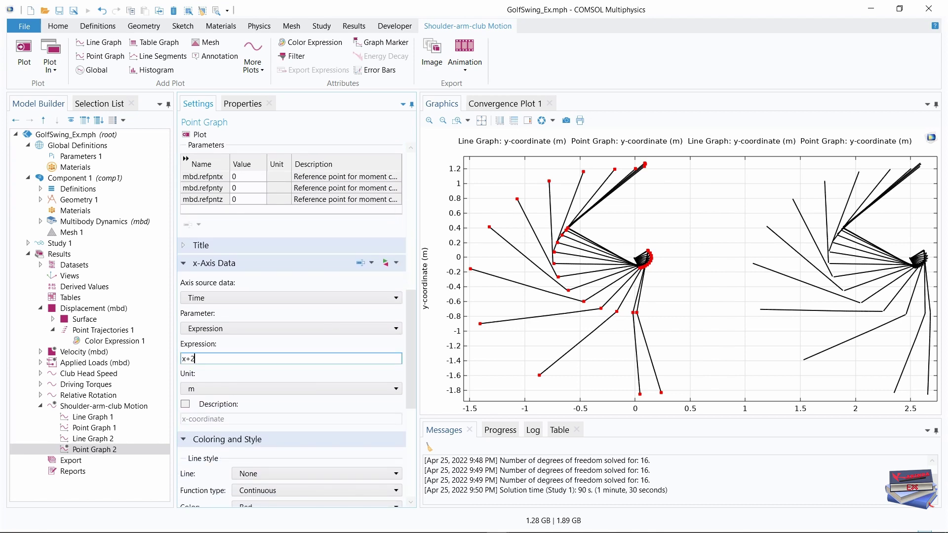
click(130, 500)
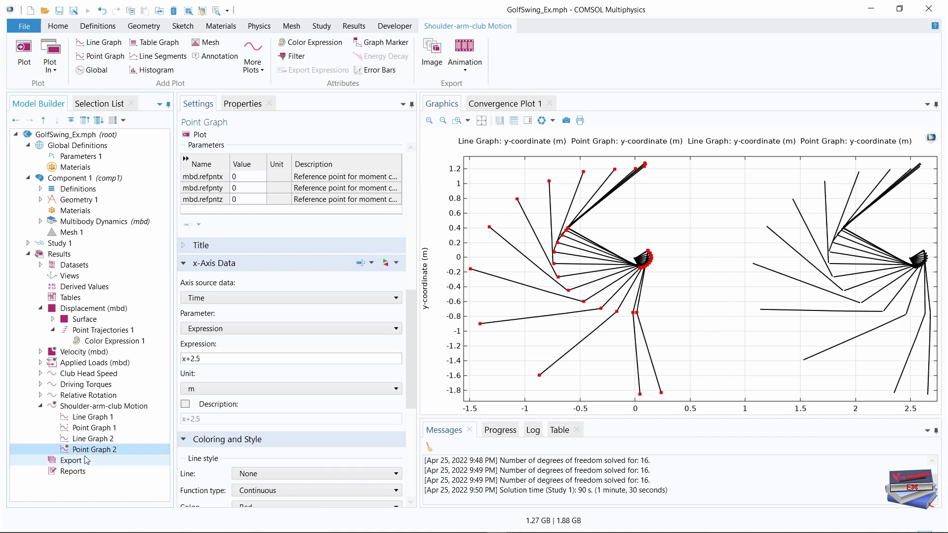
Duplicate the second line graph in the Shoulder-arm-club Motion group
click(89, 440)
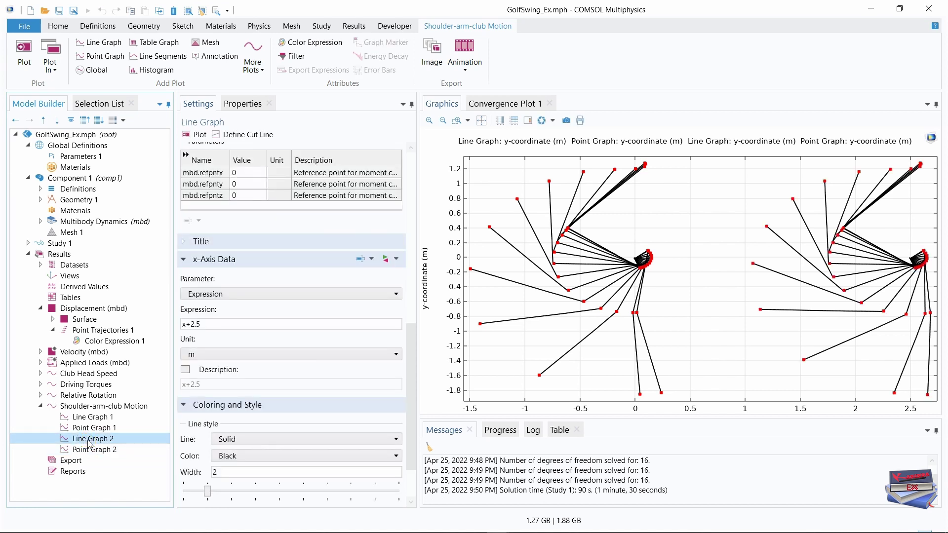
right_click(89, 442)
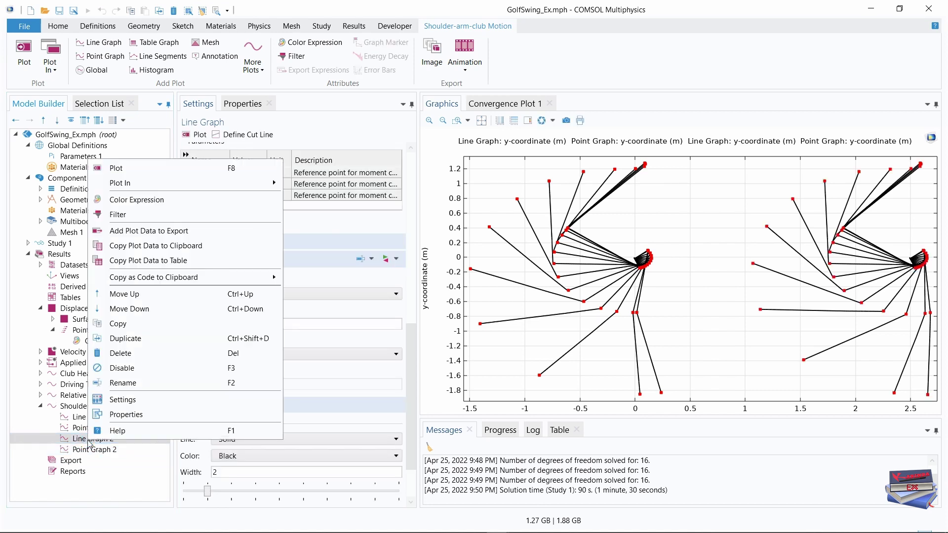
click(129, 338)
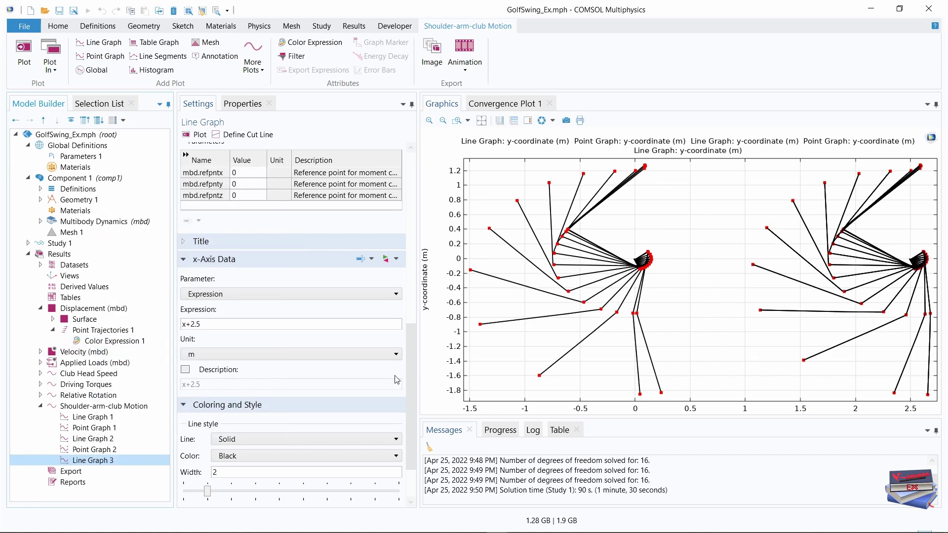
Set the third line graph's tw parameter value to 0.23 and its x-axis expression to x+5
drag(414, 363, 421, 197)
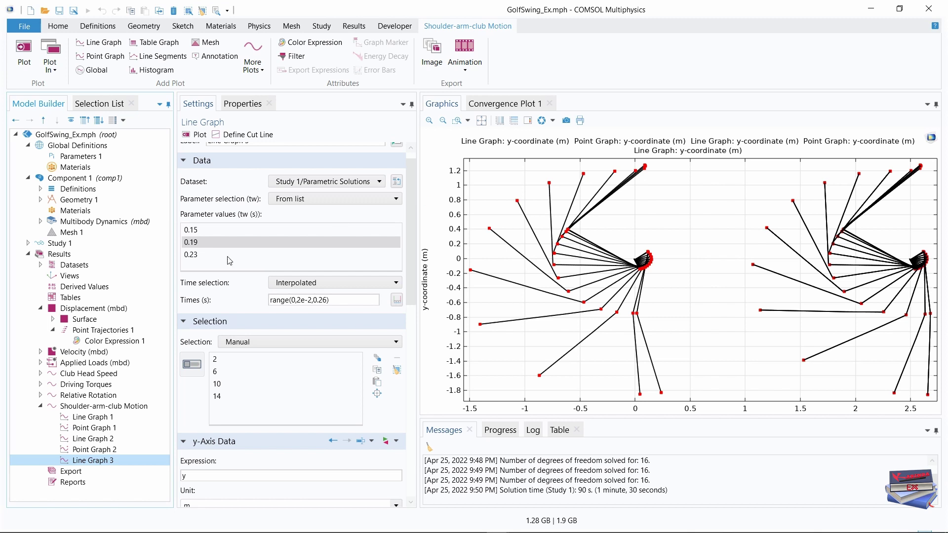
click(195, 256)
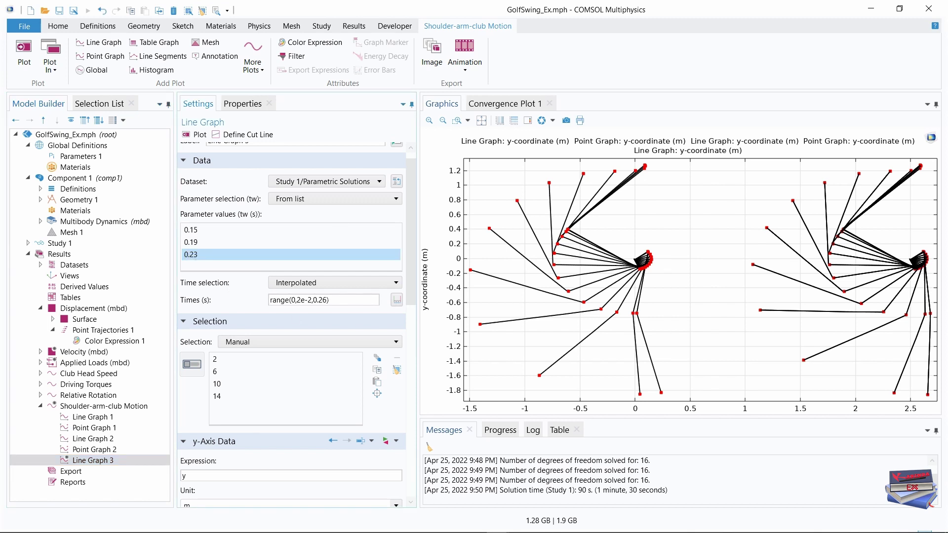
drag(411, 245, 410, 402)
drag(206, 330, 197, 331)
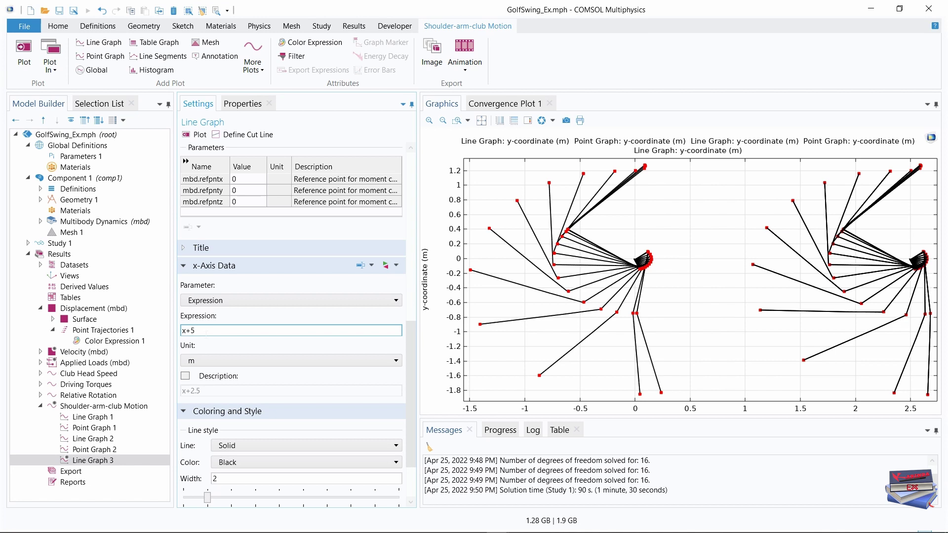
click(107, 500)
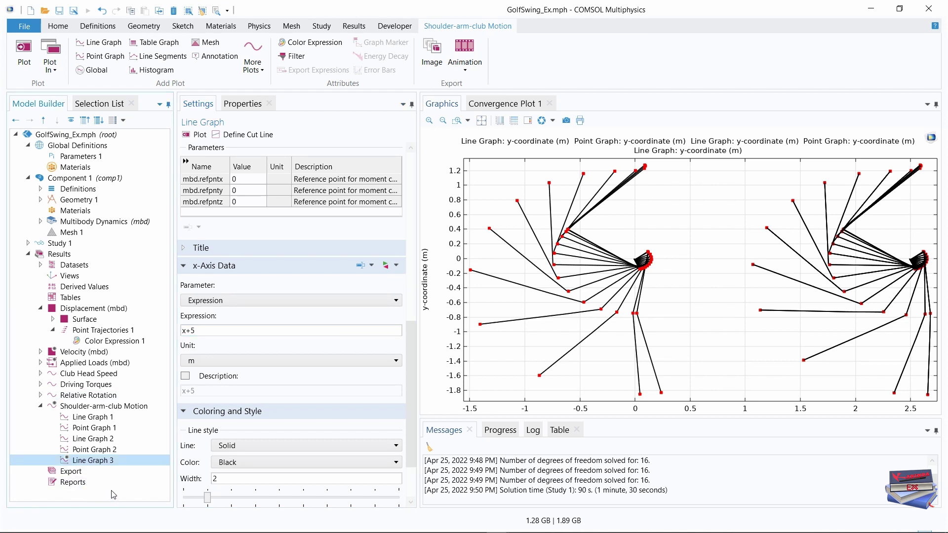
Duplicate the second point graph in the Shoulder-arm-club Motion group
click(95, 453)
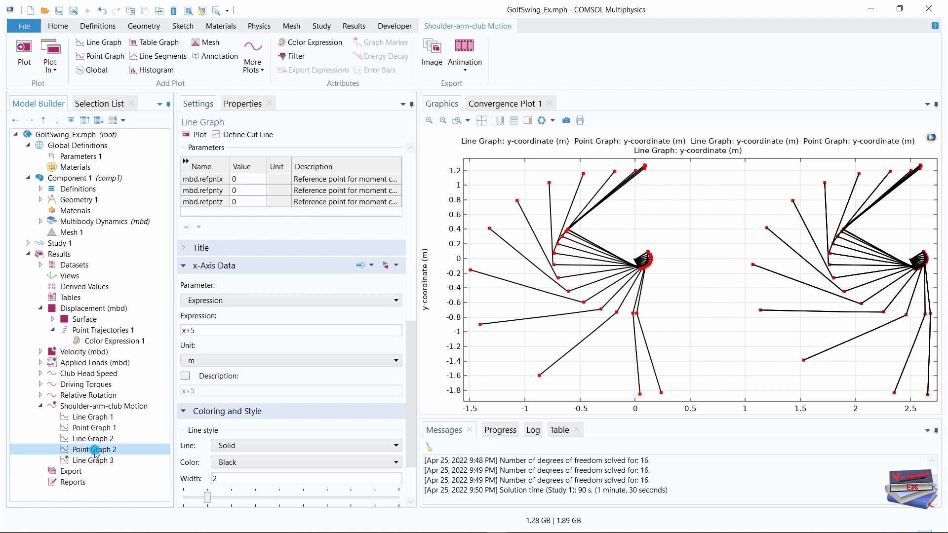
right_click(96, 450)
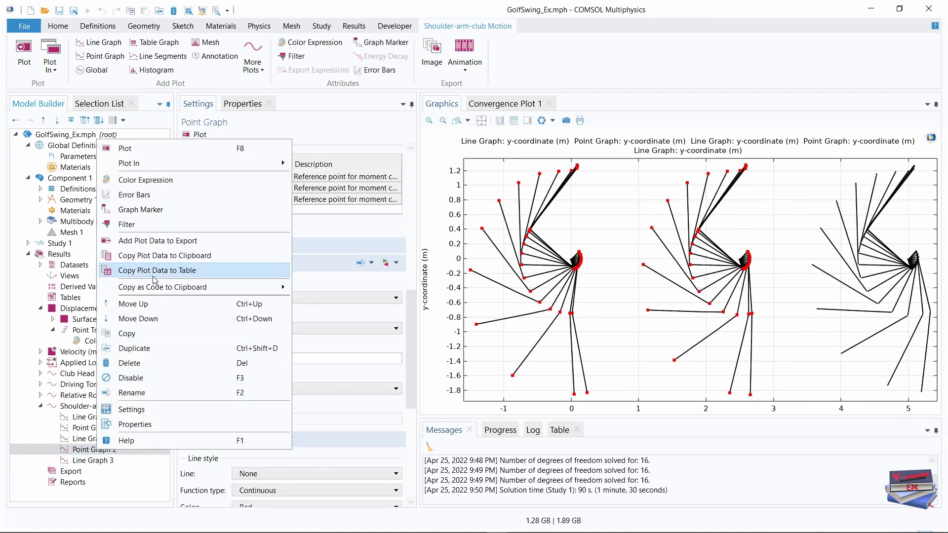
key(Escape)
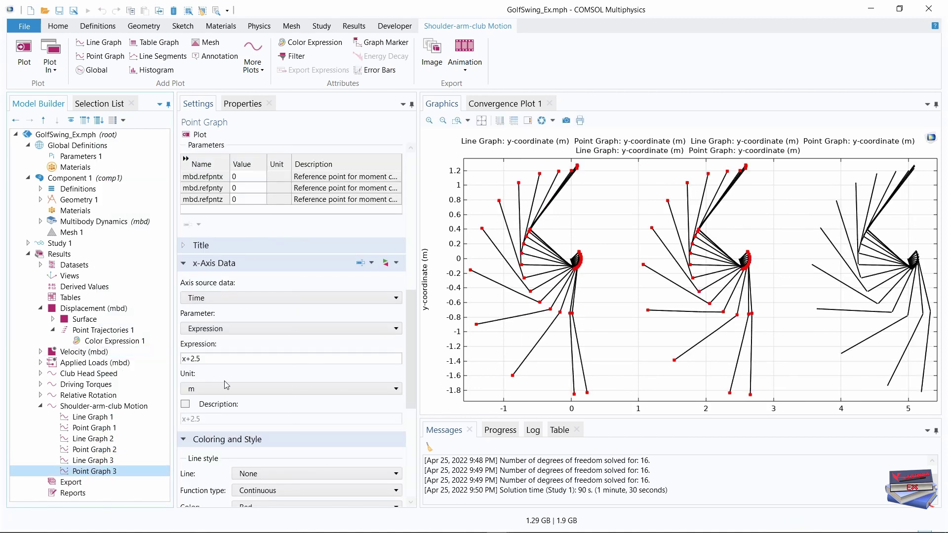
Set the third point graph's x-axis expression to x+5 and its tw parameter value to 0.23, and plot it
click(218, 359)
key(BackSpace)
key(BackSpace)
key(BackSpace)
text(5)
drag(409, 334, 410, 193)
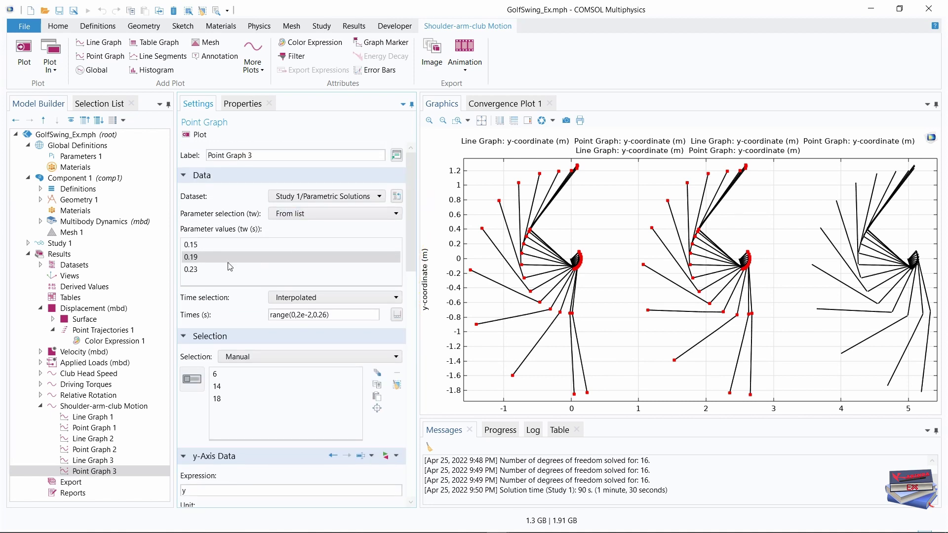
click(202, 270)
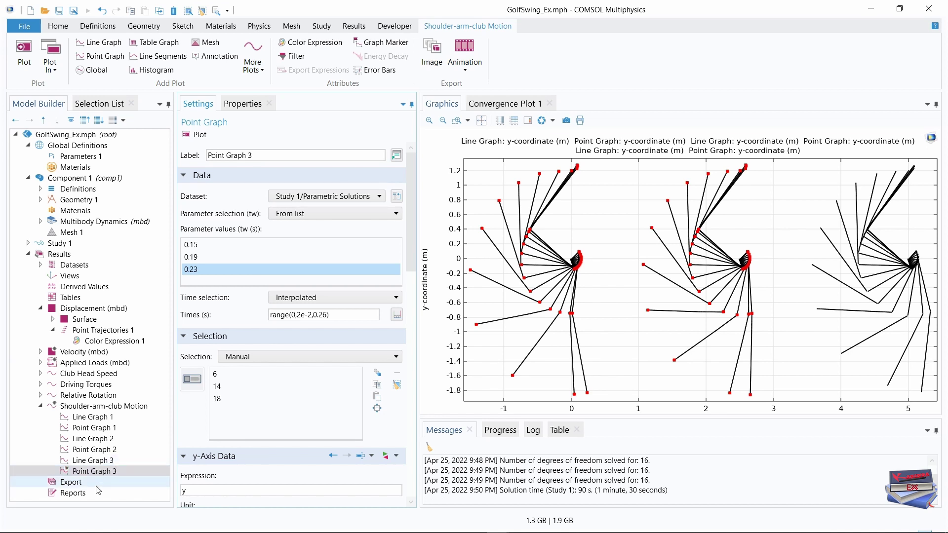
click(25, 53)
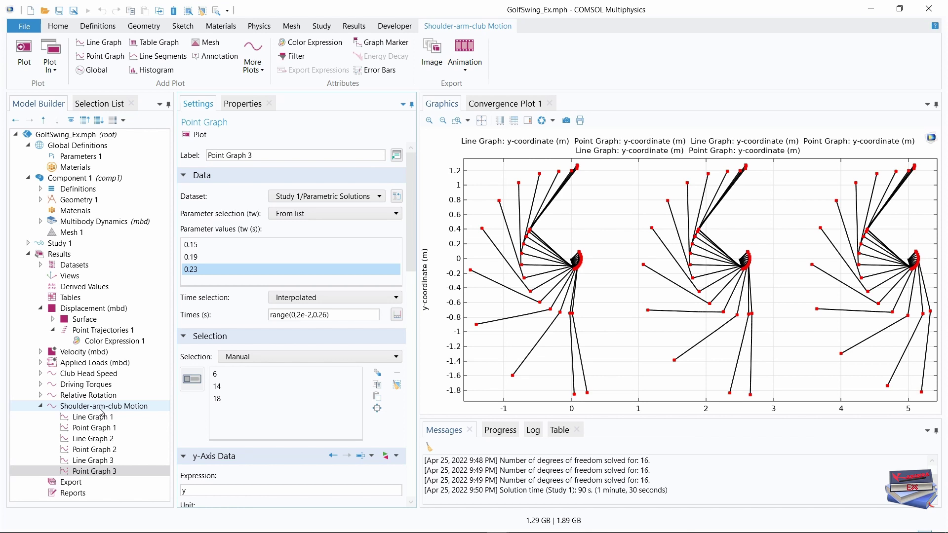
Set the title type of the Shoulder-arm-club Motion plot group to None
click(125, 412)
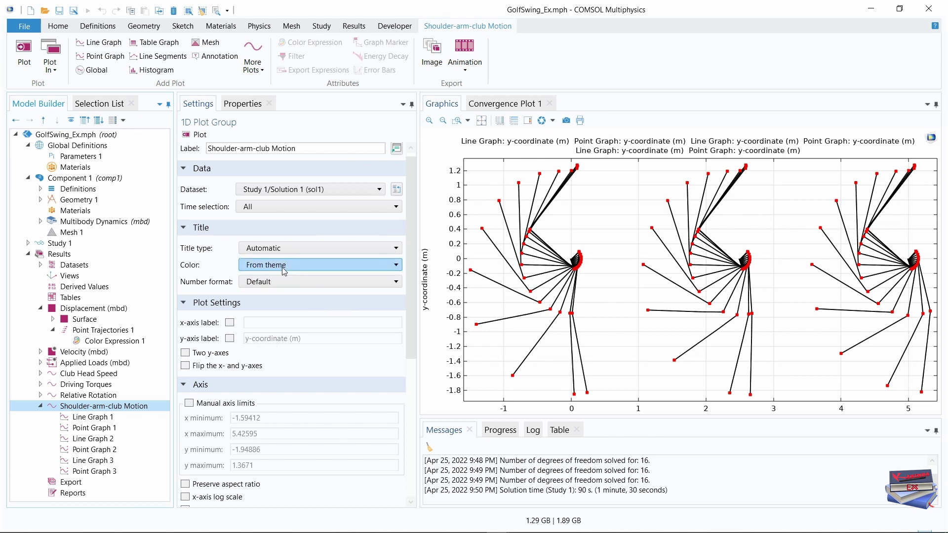
click(313, 247)
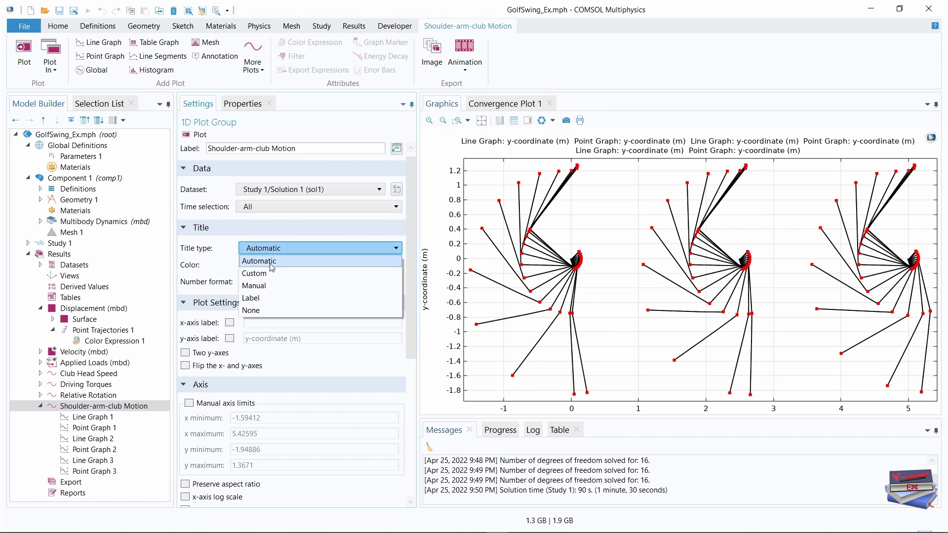
click(257, 311)
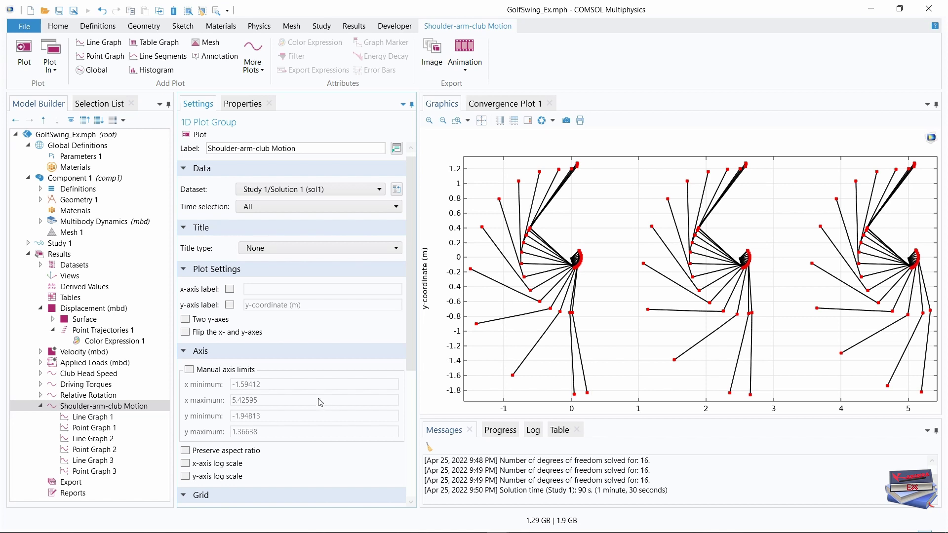
Enable a custom x-axis label reading x-coordinate (m) for the Shoulder-arm-club Motion group and replot it
click(230, 289)
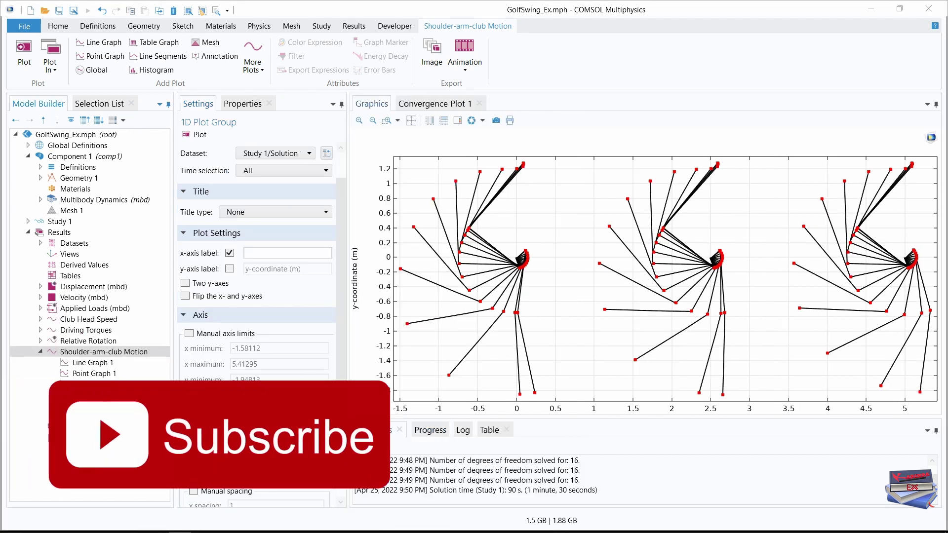
click(286, 252)
text(x-coordinate (m))
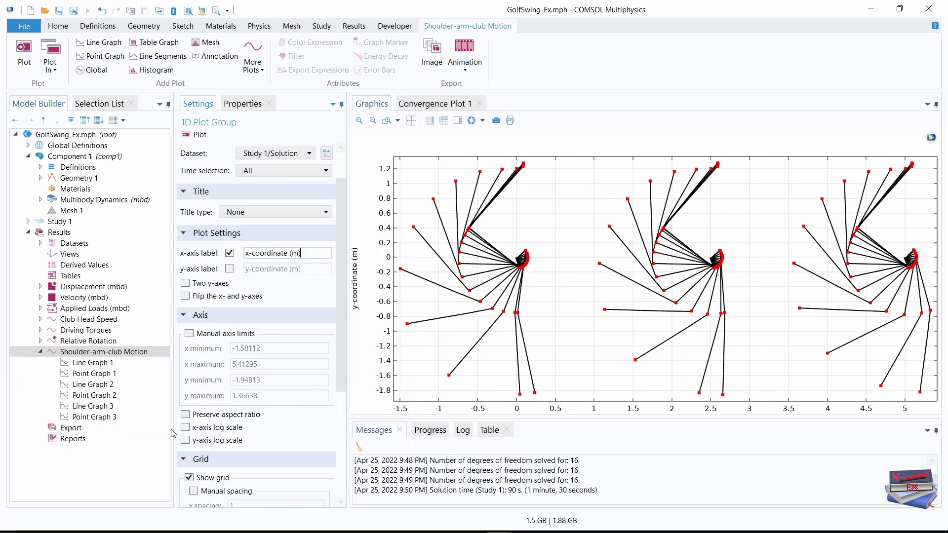
click(197, 134)
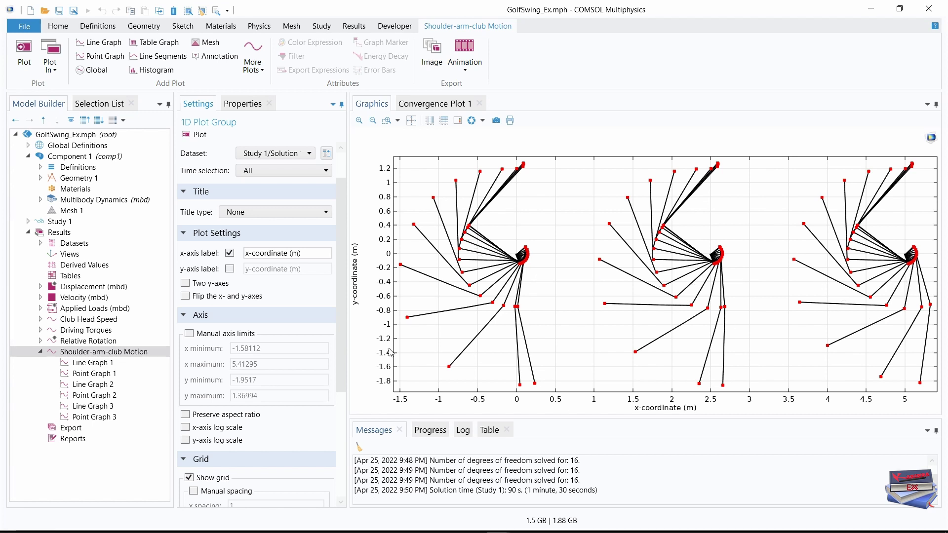
Collapse the Shoulder-arm-club Motion group and create a Player animation of the Displacement (mbd) plot
click(41, 352)
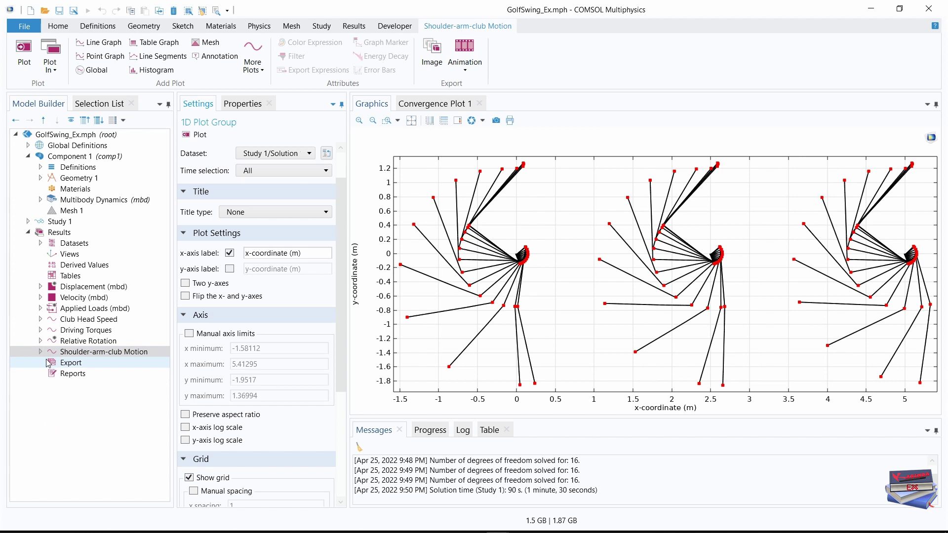
click(80, 286)
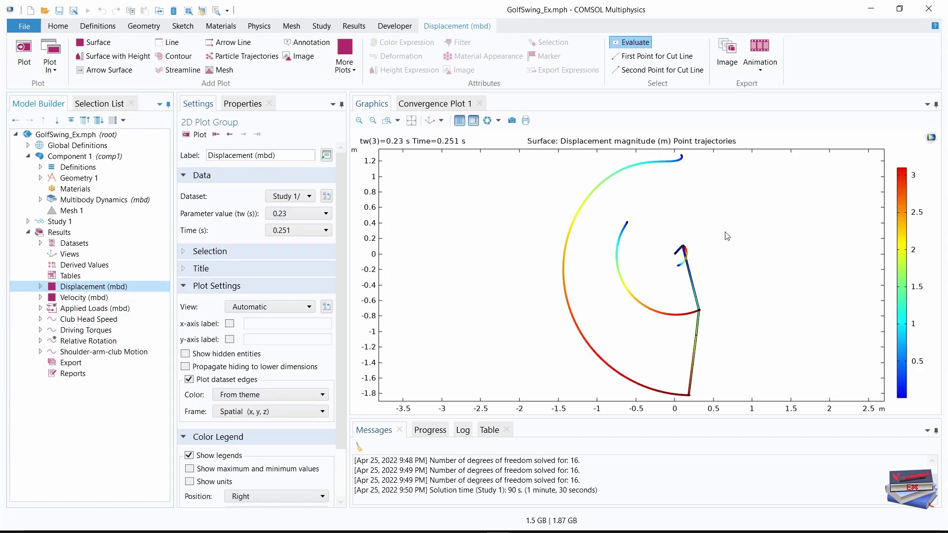
click(760, 69)
click(730, 85)
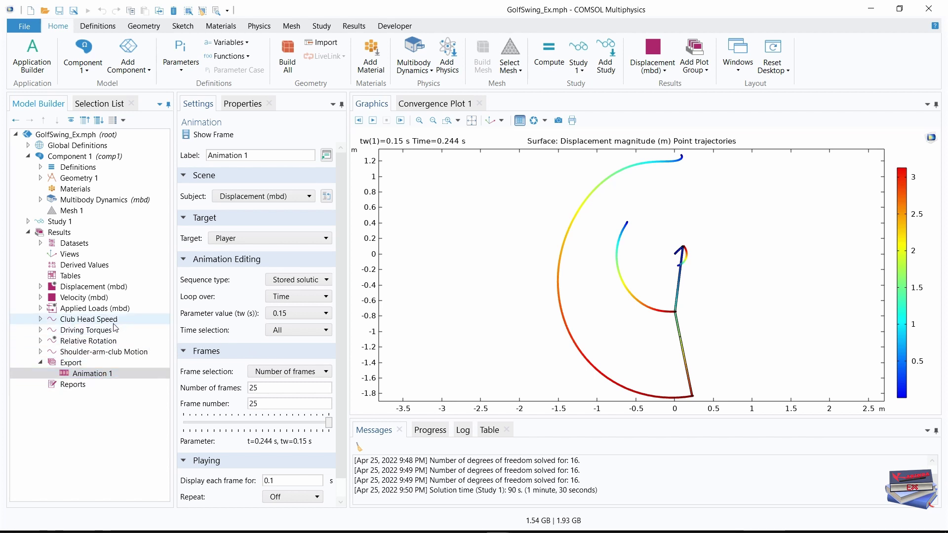
Create a Player animation of the Velocity (mbd) plot, with the plot fitted to the graphics view
click(83, 298)
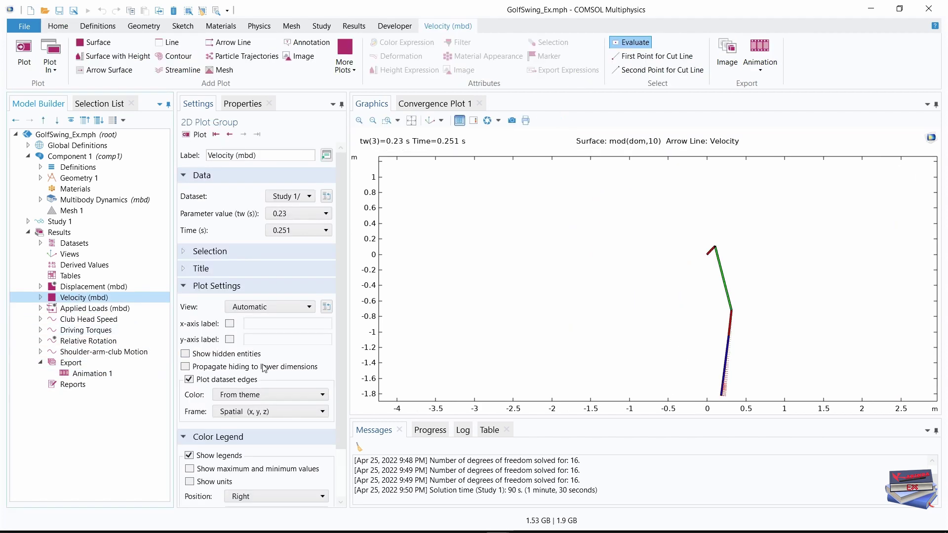
click(412, 120)
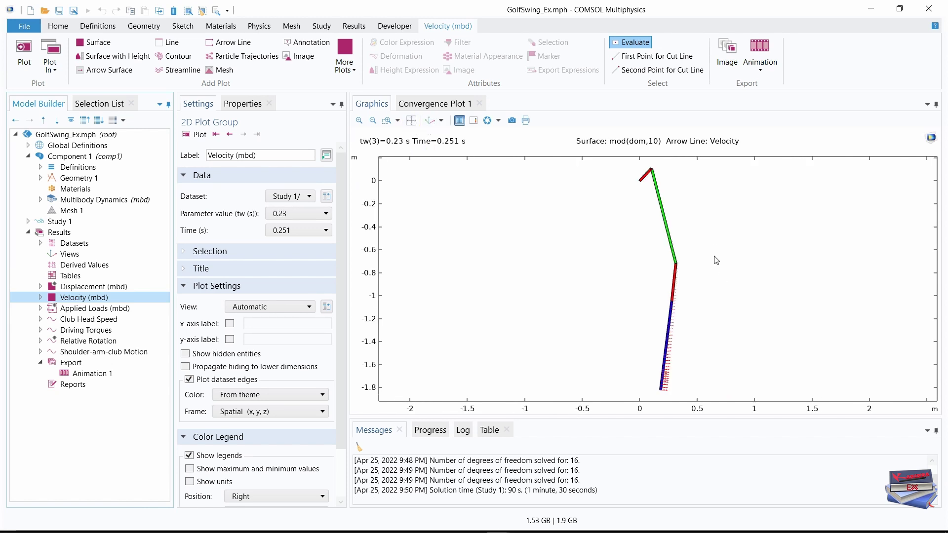
click(760, 67)
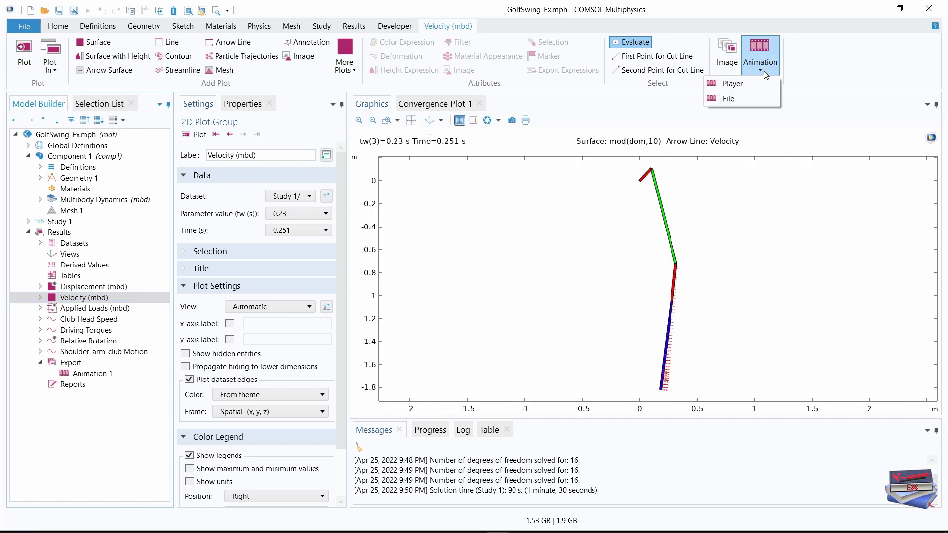
click(733, 85)
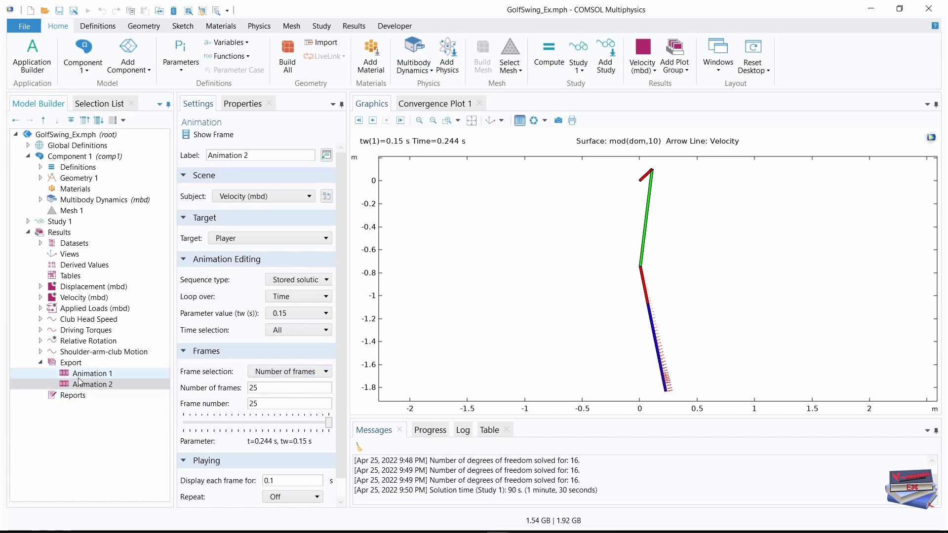
Review the Club Head Speed, Driving Torques, Relative Rotation and Shoulder-arm-club Motion plots one after another
click(81, 319)
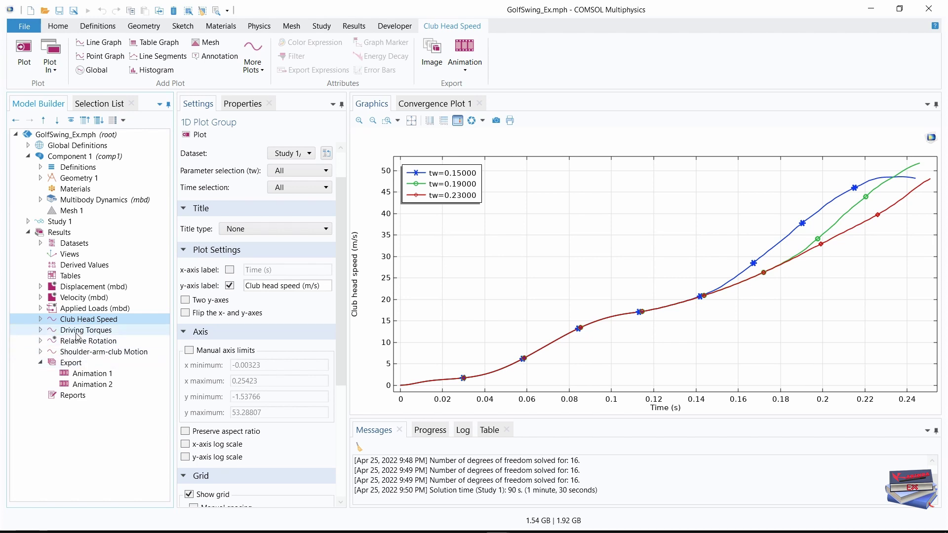
click(78, 332)
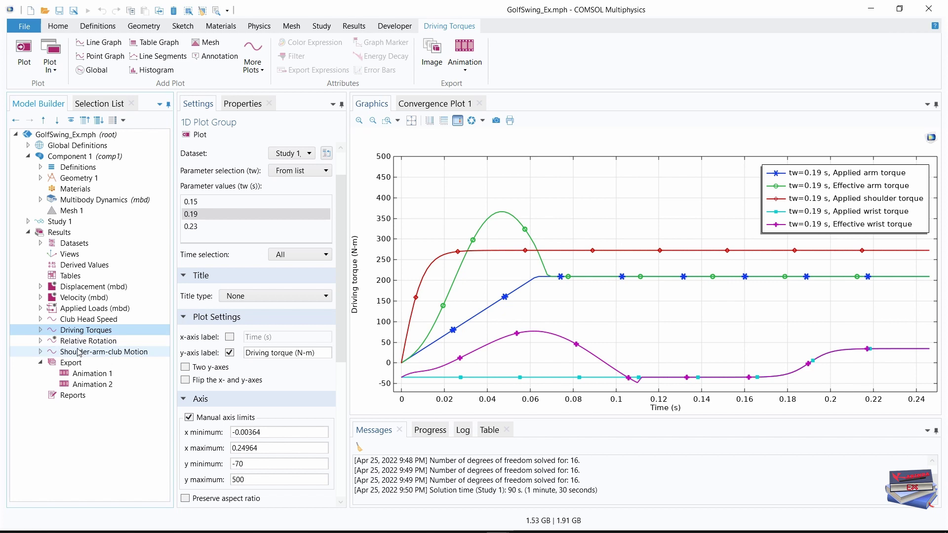
click(77, 343)
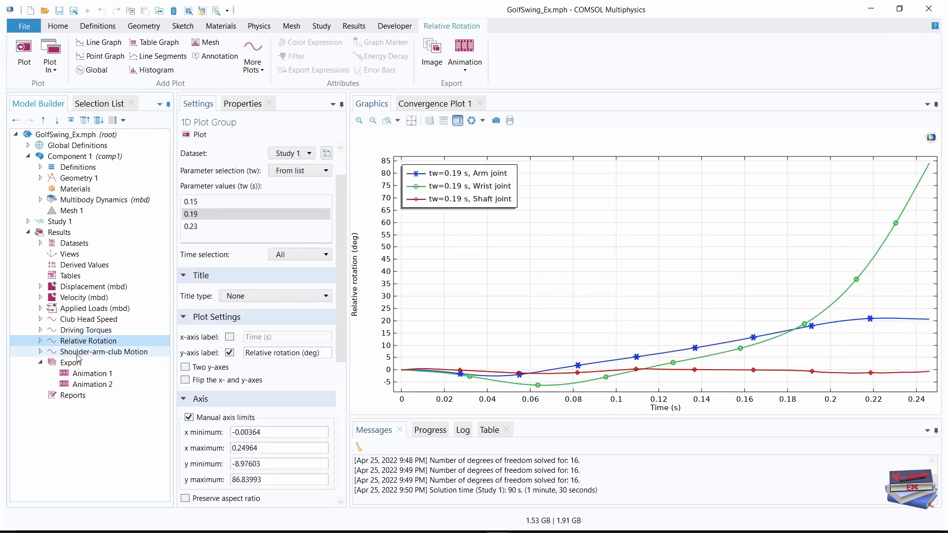
click(77, 355)
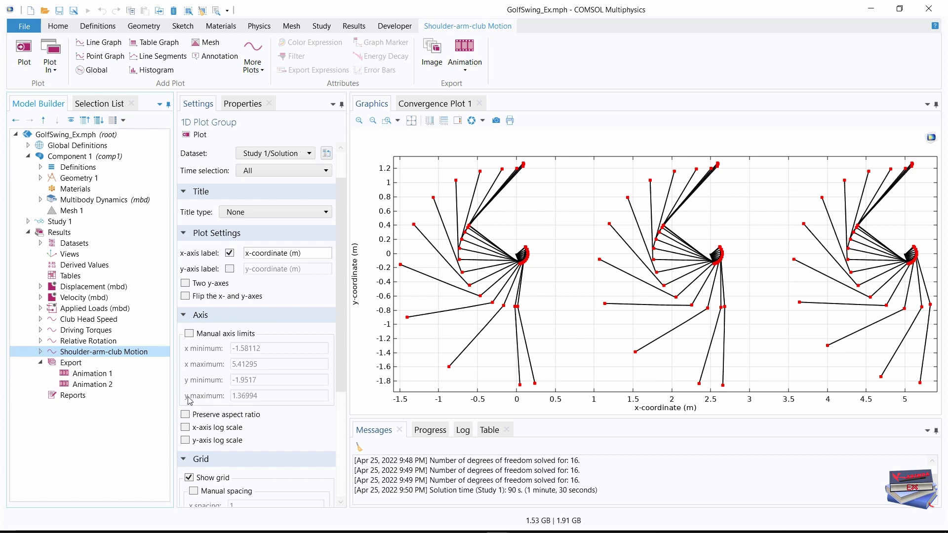
Create a Player animation of the Relative Rotation plot
click(94, 342)
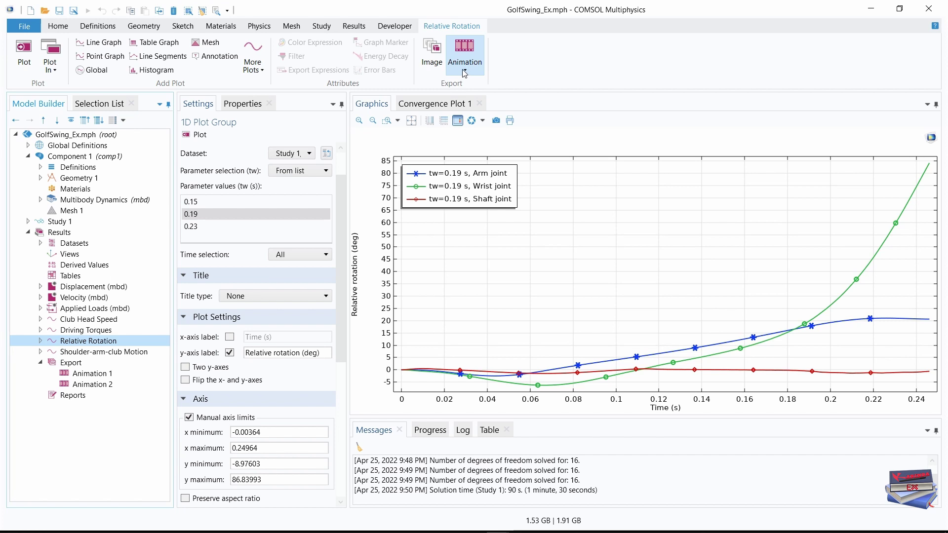
click(464, 72)
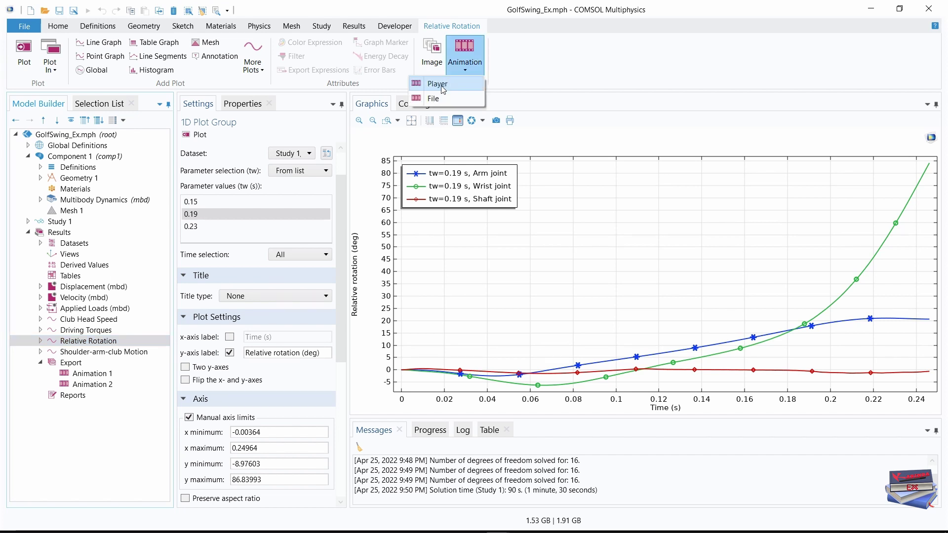